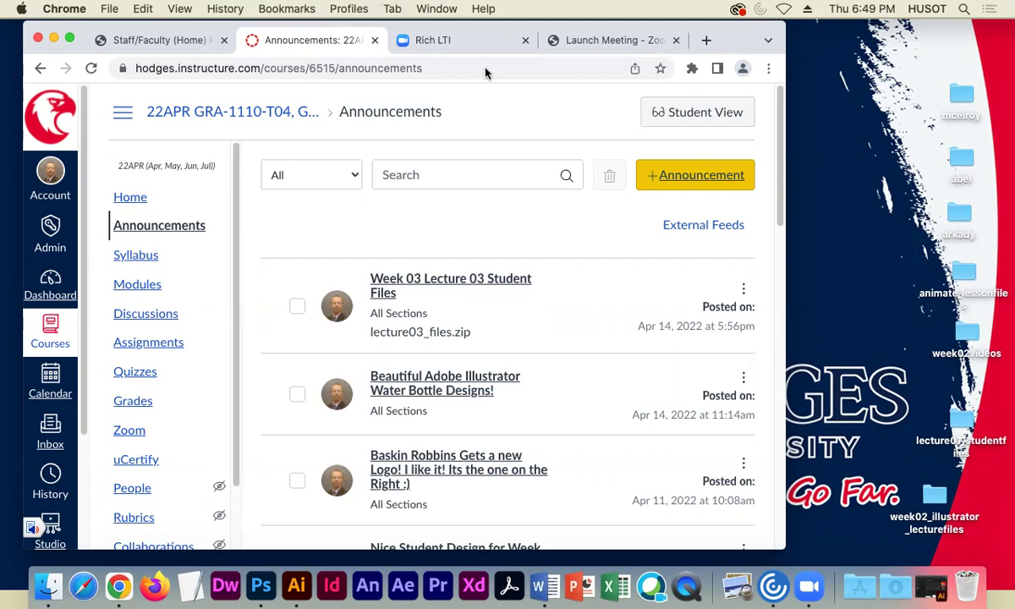
click(70, 35)
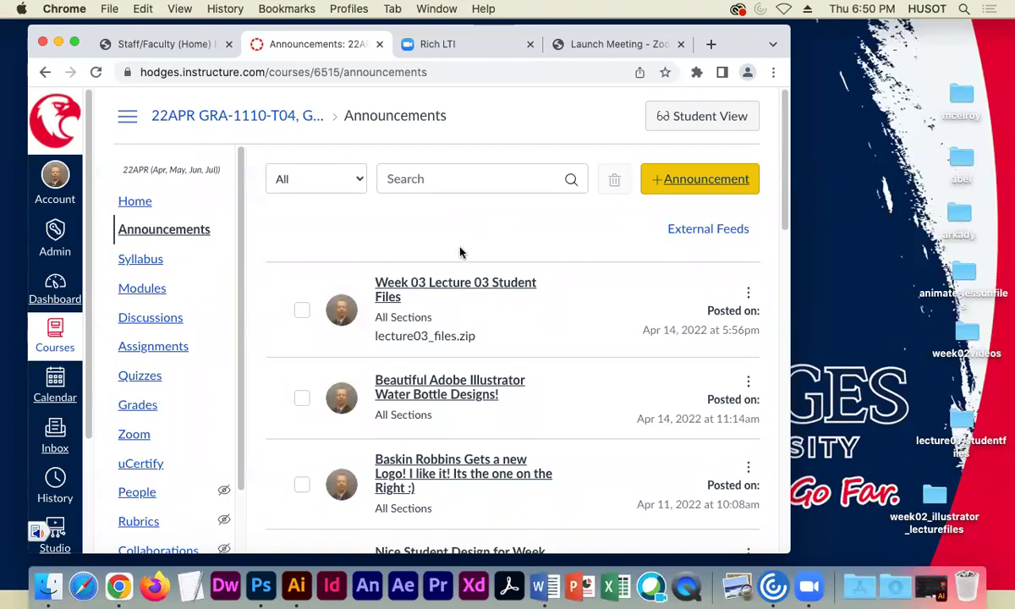
drag(163, 36, 167, 32)
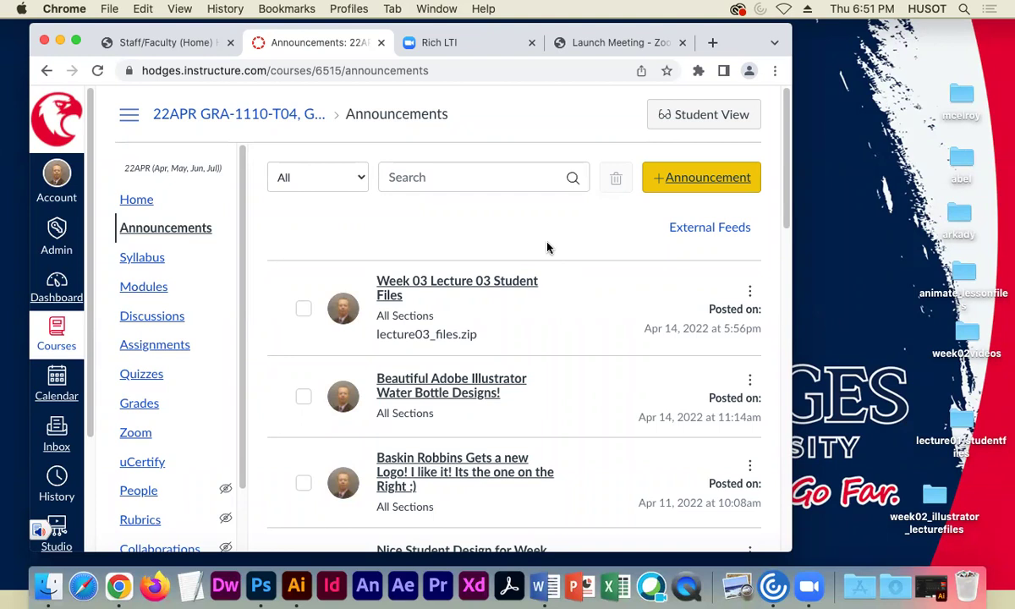
drag(735, 40, 743, 37)
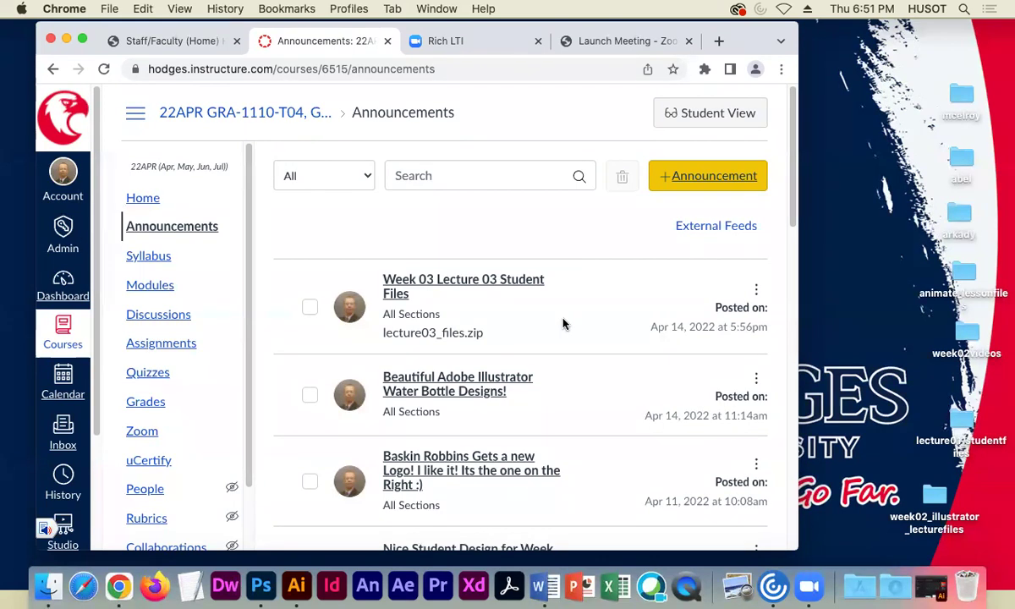
Open the Week 03 Lecture 03 Student Files announcement and download its attachment lecture03_files.zip.
click(493, 283)
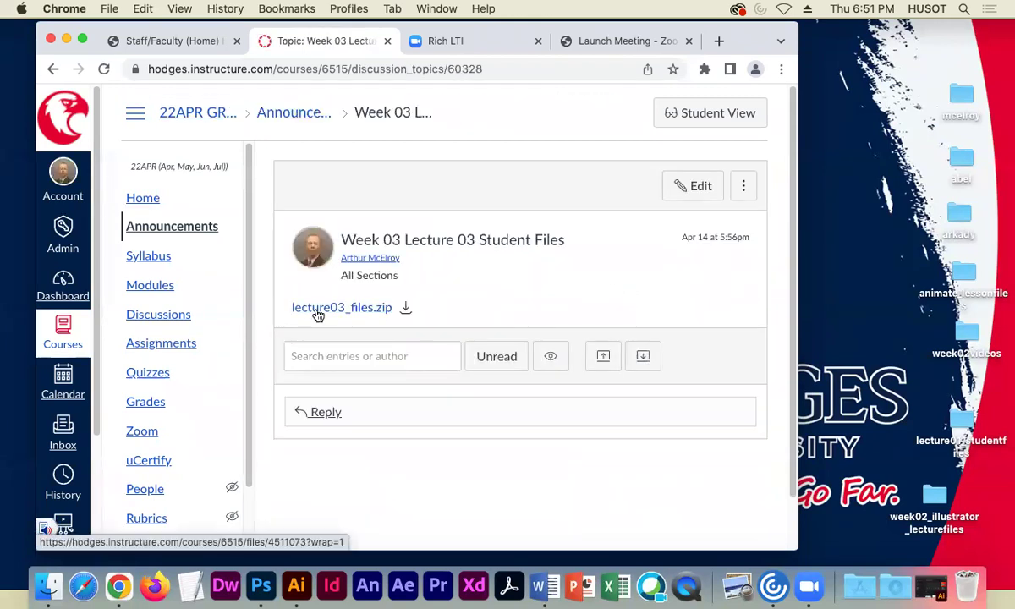
click(316, 308)
click(454, 216)
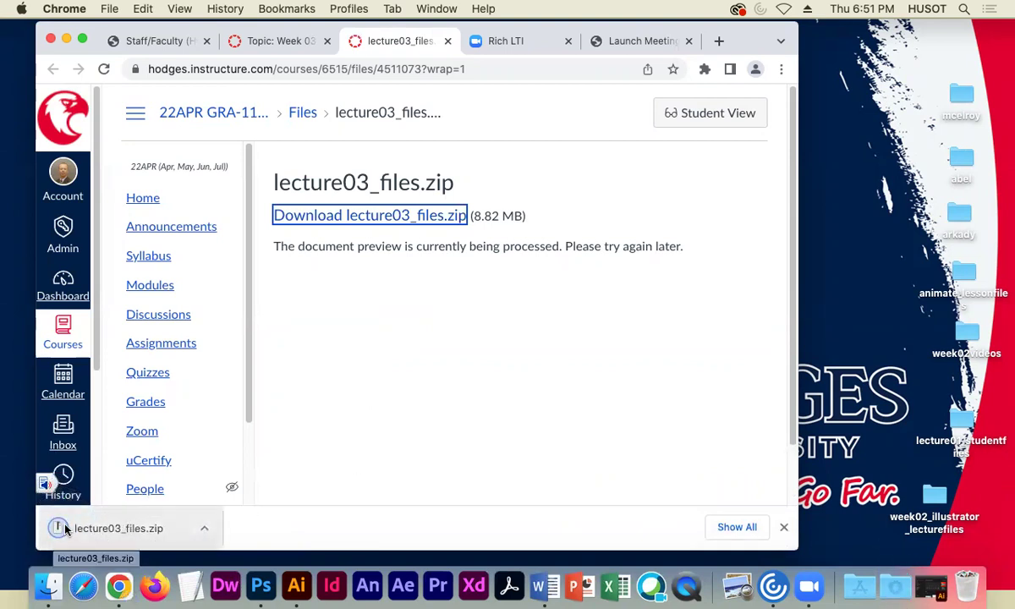
Place the downloaded lecture03_files.zip on the desktop and extract it into a folder there.
drag(53, 529, 880, 207)
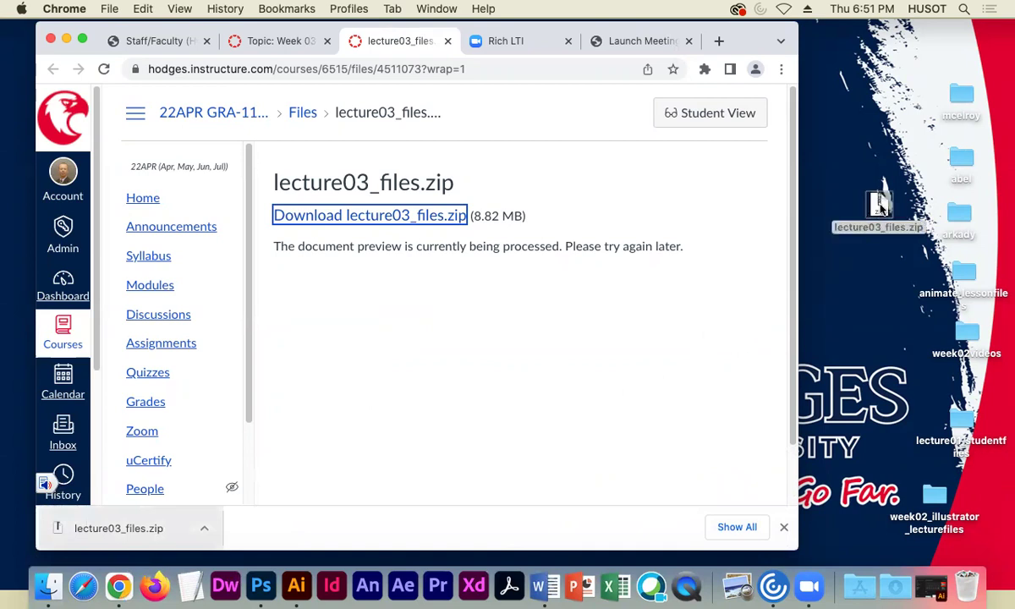
double_click(880, 207)
drag(876, 207, 857, 192)
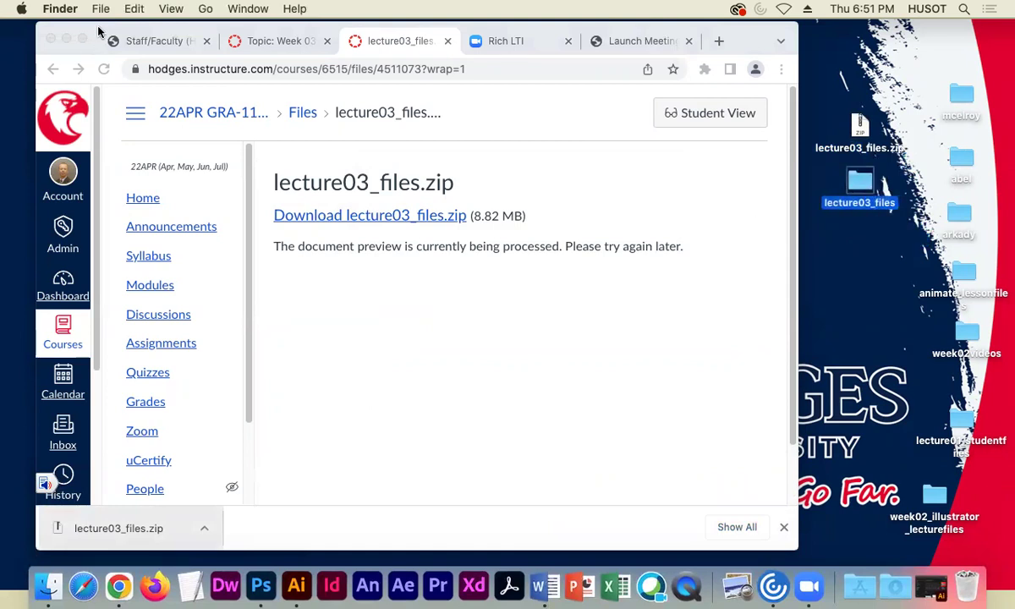
drag(97, 29, 93, 36)
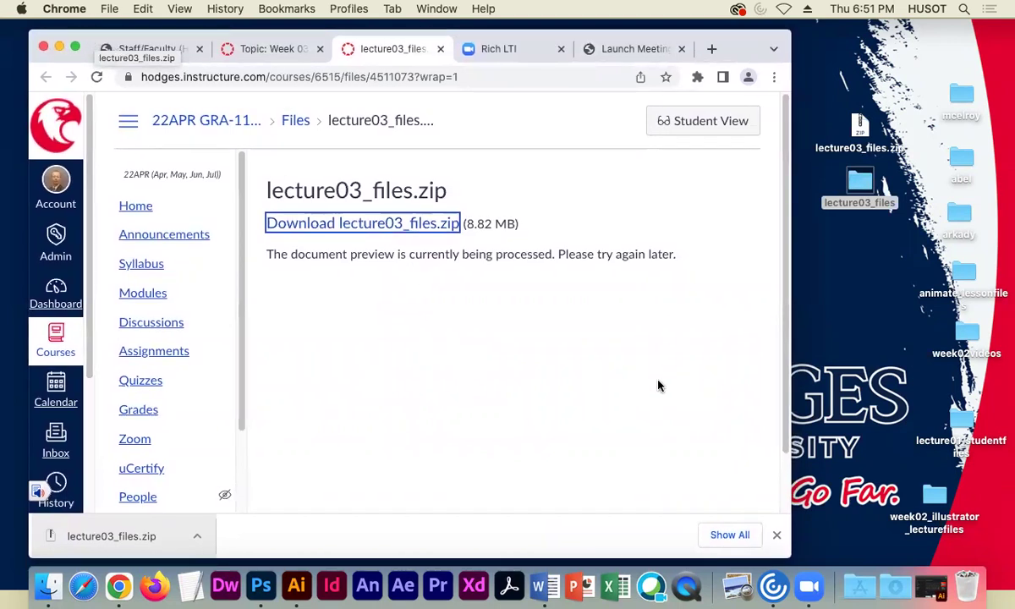
scroll(757, 389, down, 1)
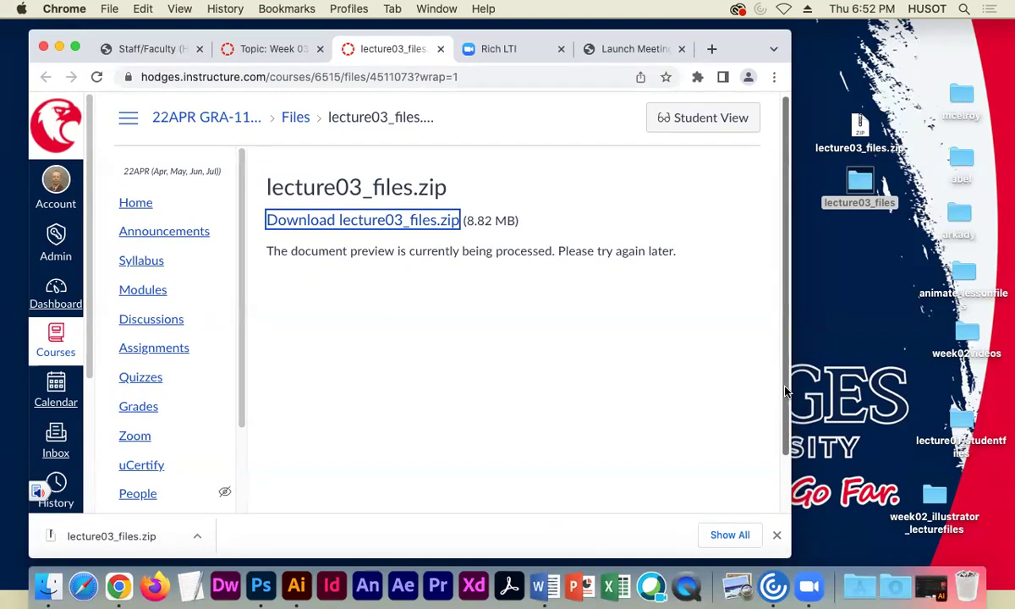
scroll(784, 392, down, 1)
scroll(770, 357, up, 2)
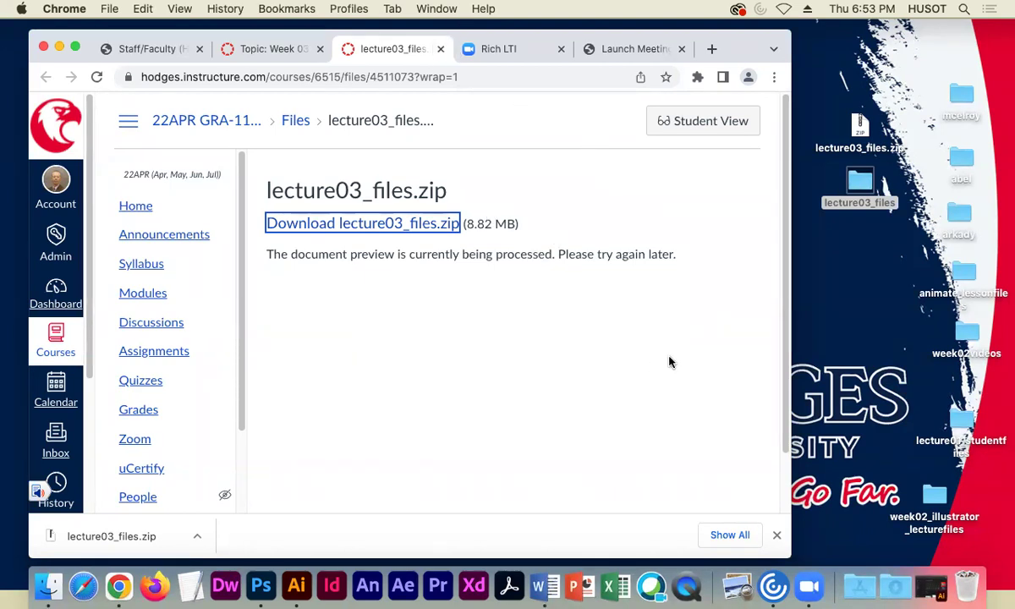
click(697, 343)
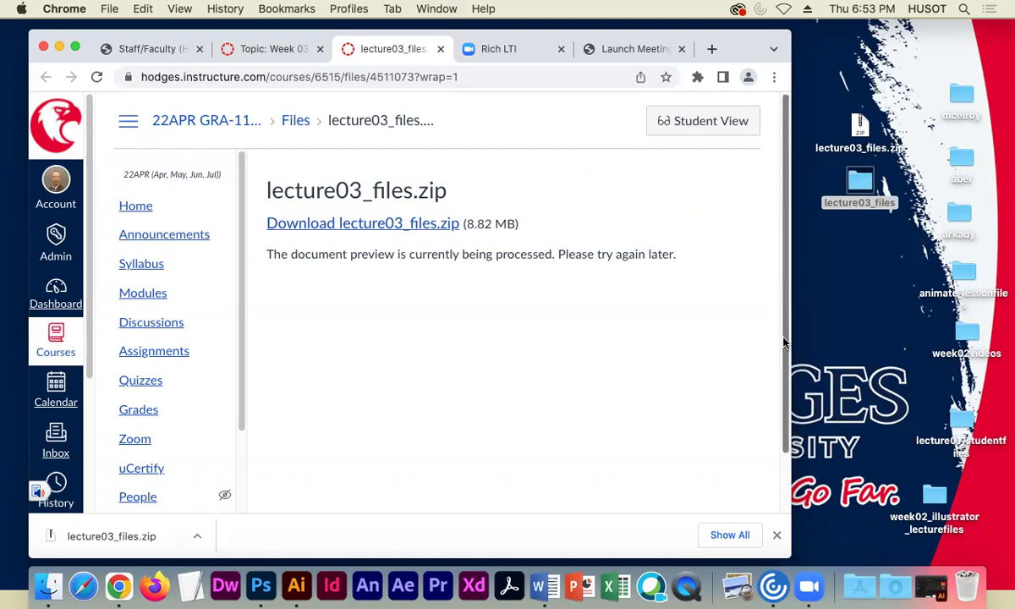
scroll(778, 338, down, 1)
scroll(780, 338, up, 1)
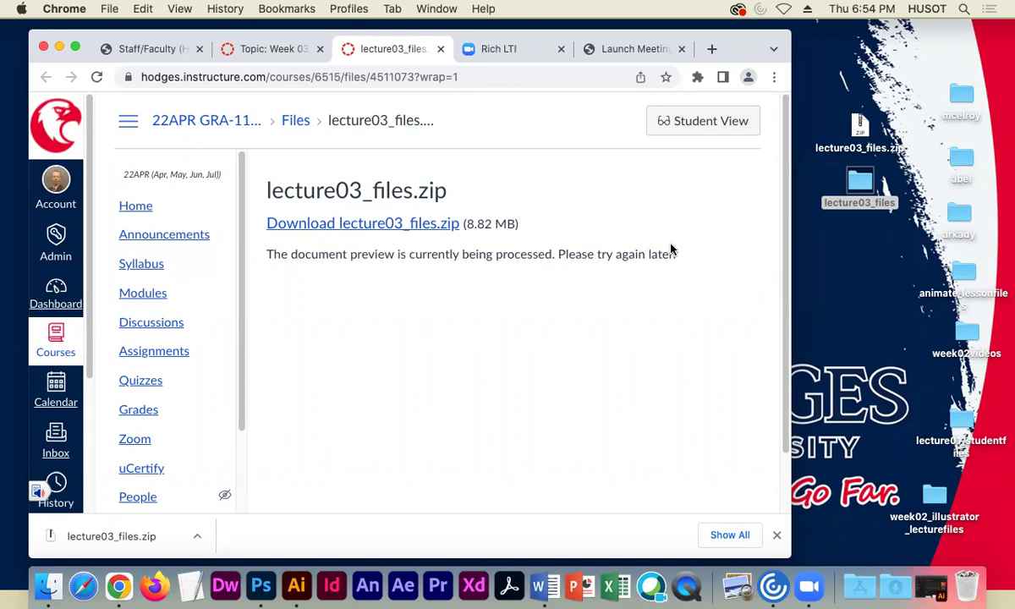
drag(84, 38, 88, 32)
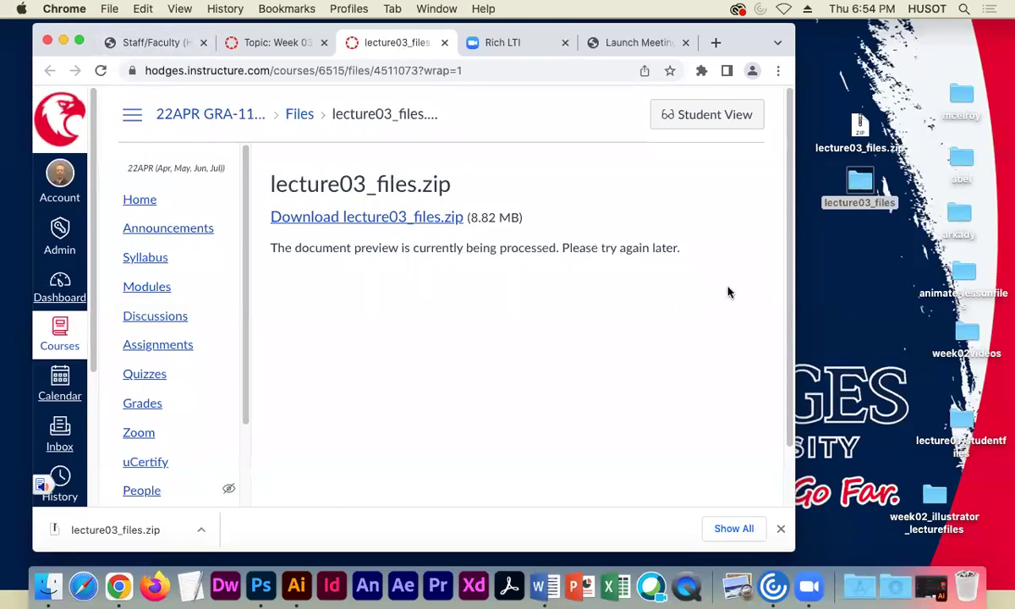
scroll(792, 292, down, 2)
drag(699, 37, 701, 41)
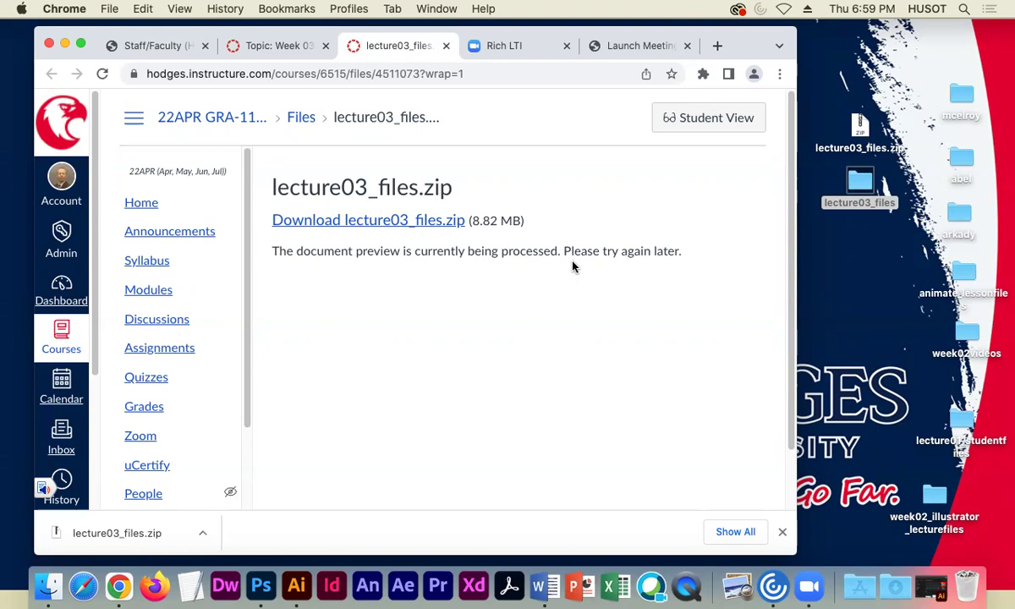
Switch from the browser to Adobe InDesign 2020, allowing it access to the Desktop folder, and make its window narrower.
click(64, 44)
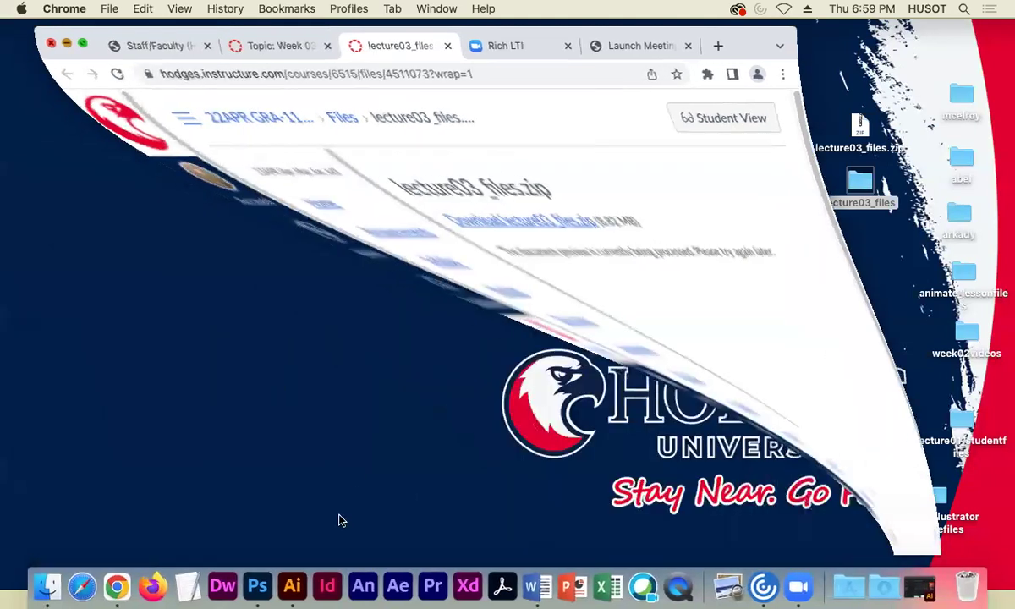
click(319, 592)
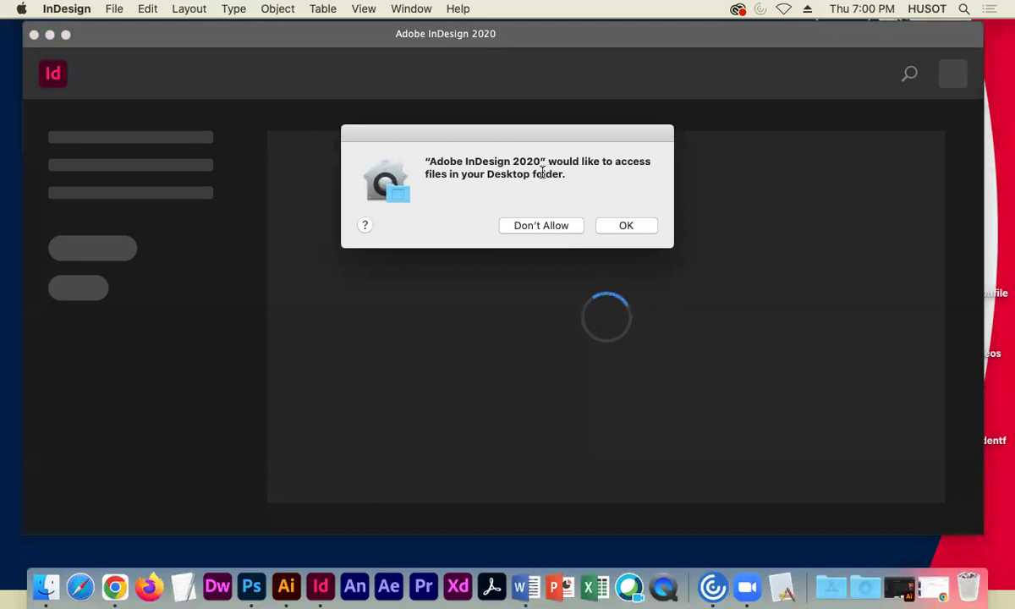
click(625, 227)
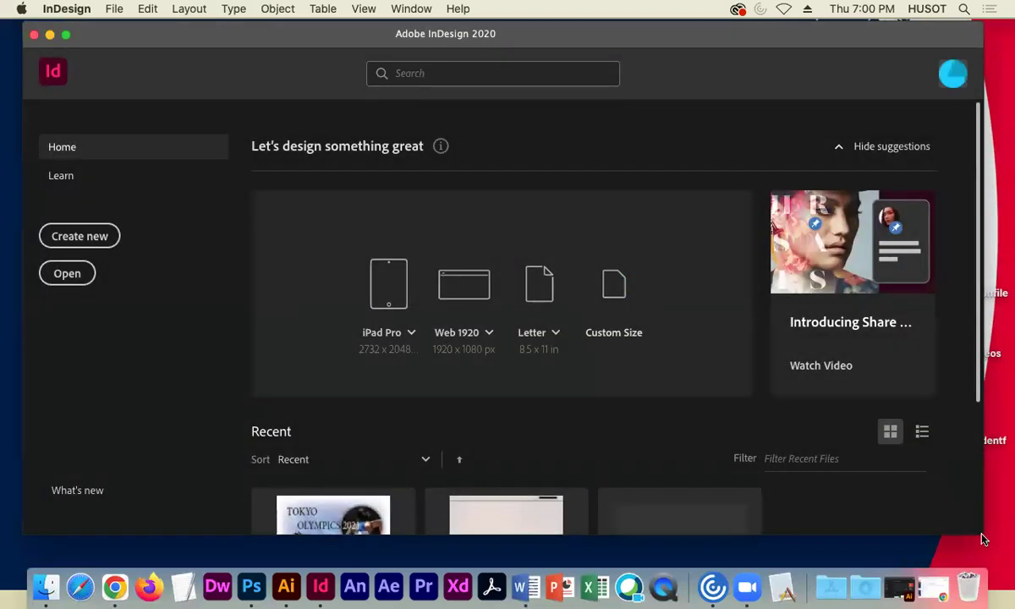
drag(983, 537, 897, 566)
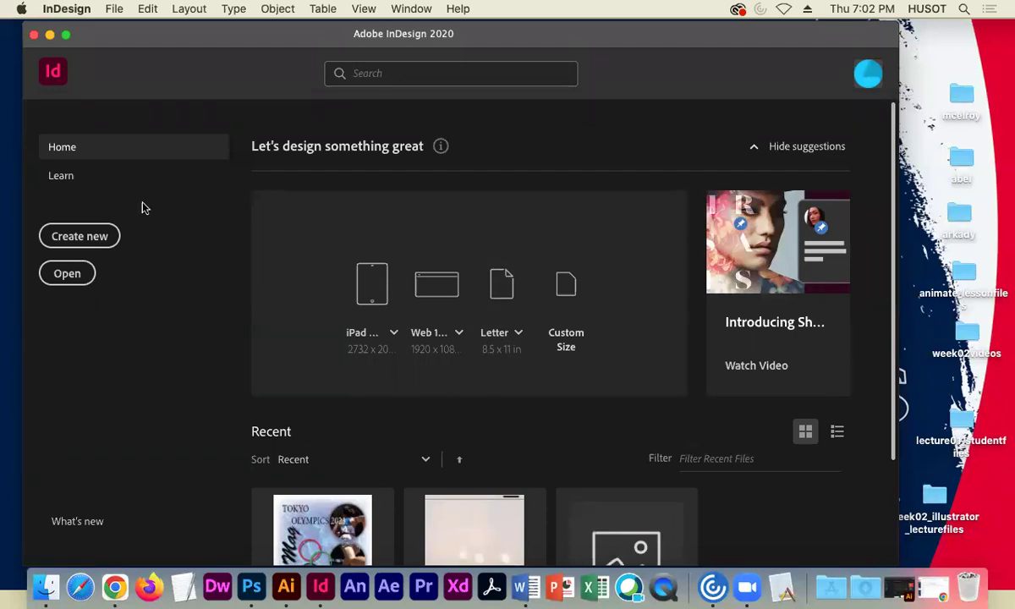
Start a new print document based on the Letter preset, with the units set to inches.
click(76, 236)
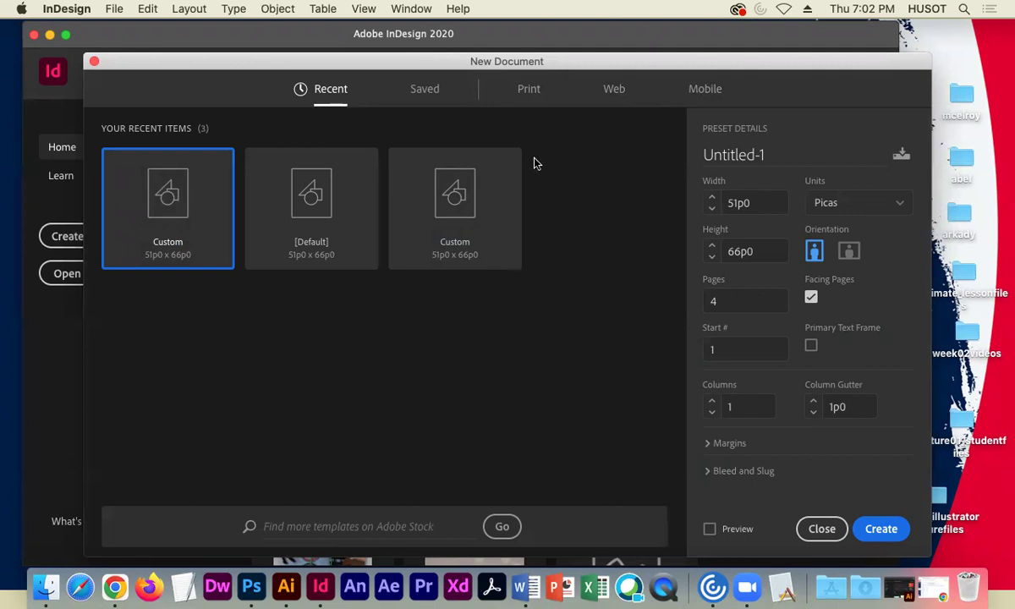
click(530, 89)
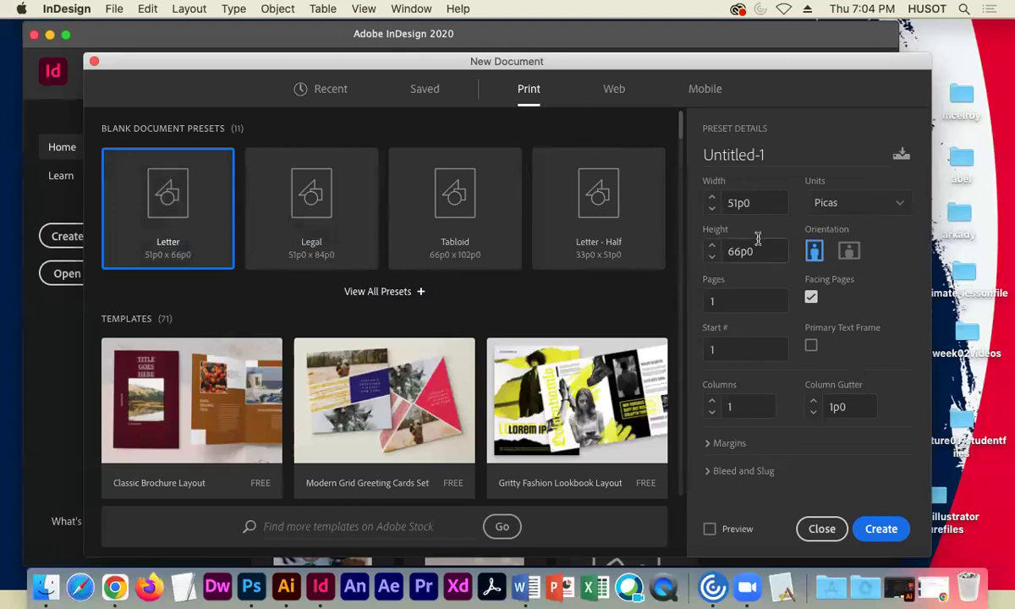
click(856, 212)
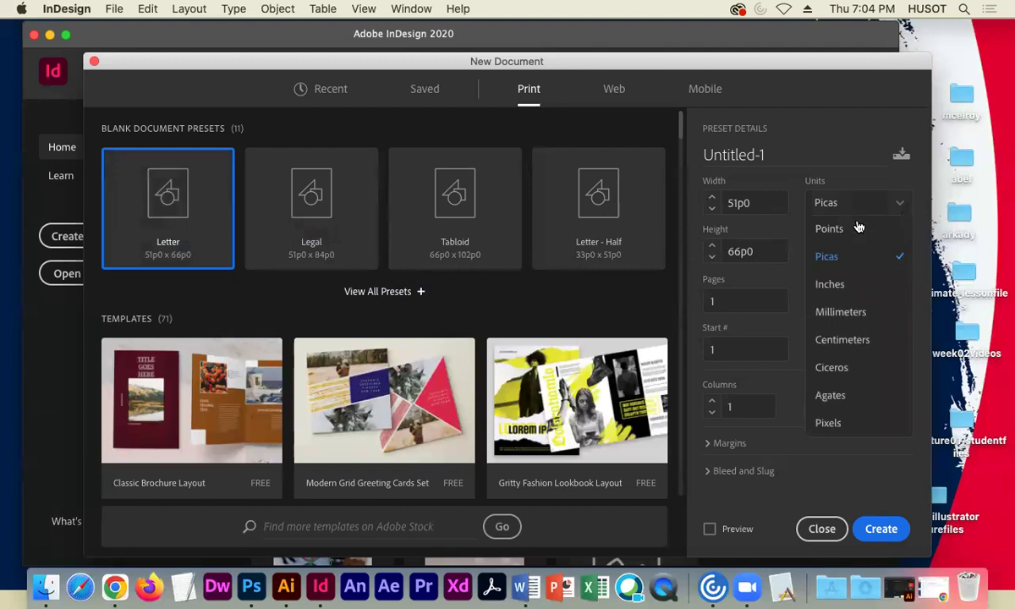
click(850, 284)
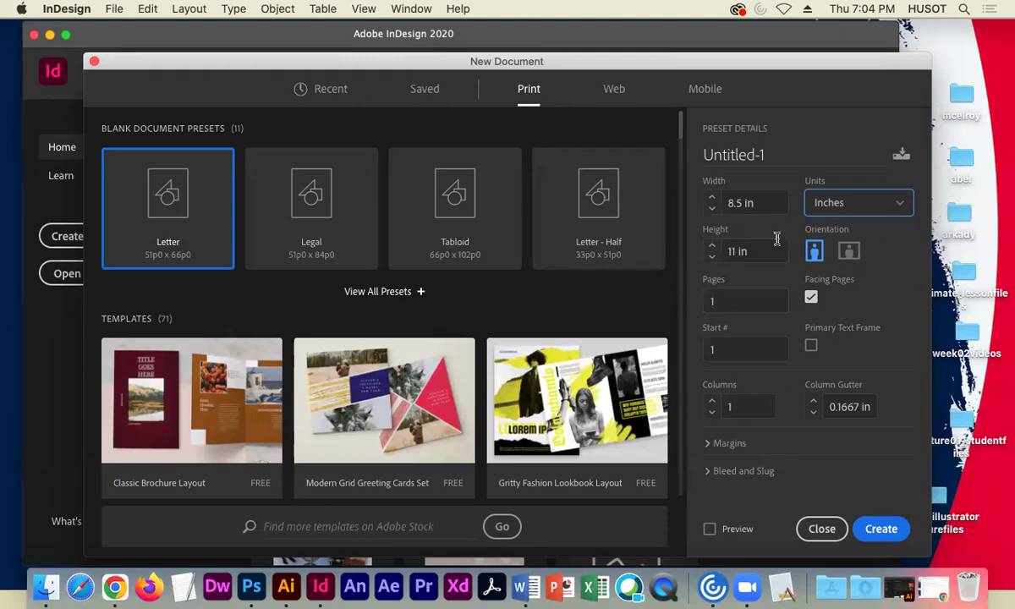
Set the new document to 4 pages with 2 columns.
click(711, 301)
double_click(710, 301)
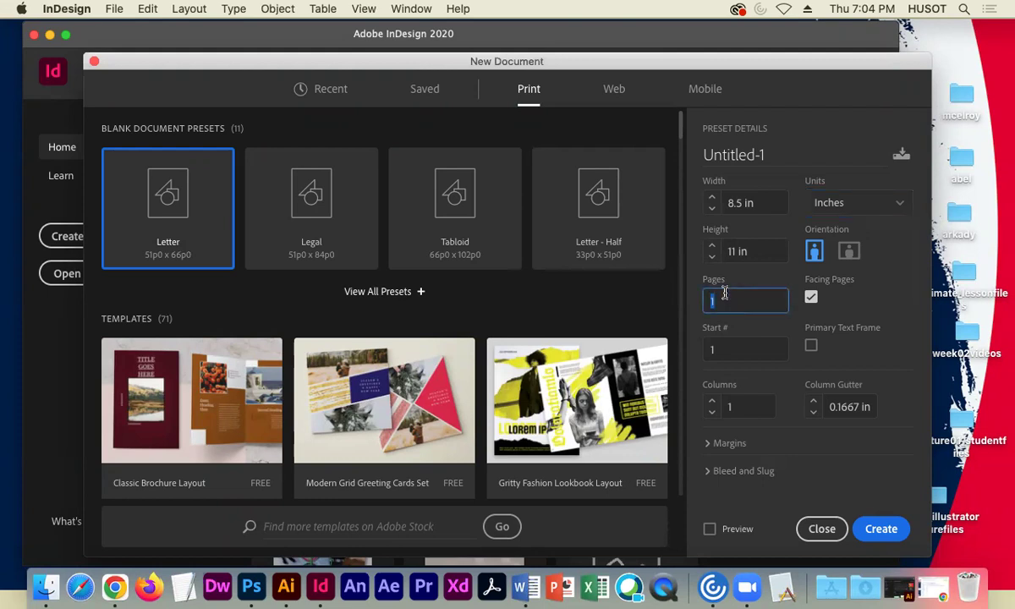
text(4)
click(711, 401)
Review the new document's margins, bleed and slug settings, and create the document.
click(710, 443)
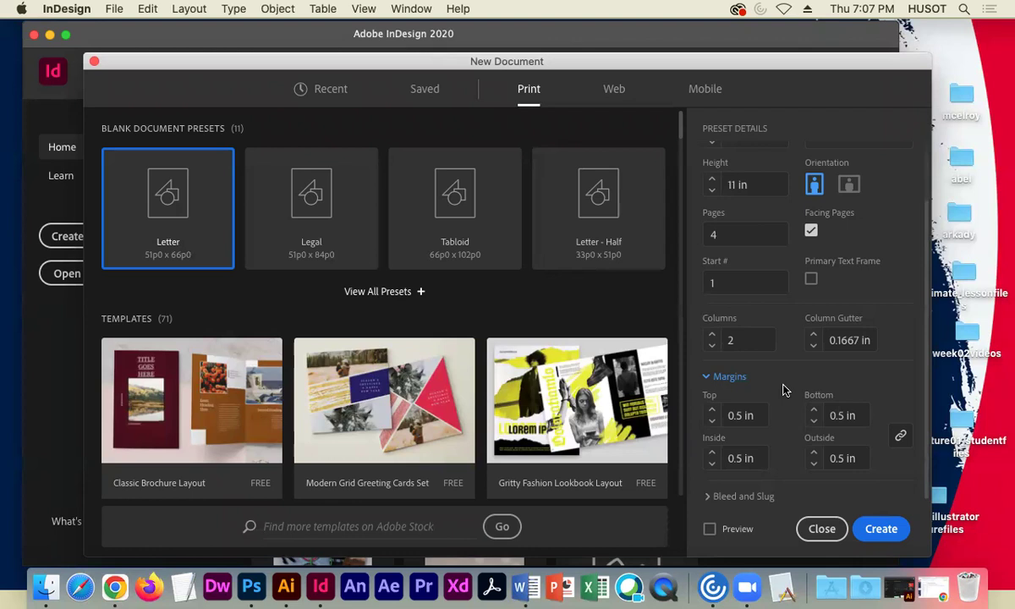
click(705, 496)
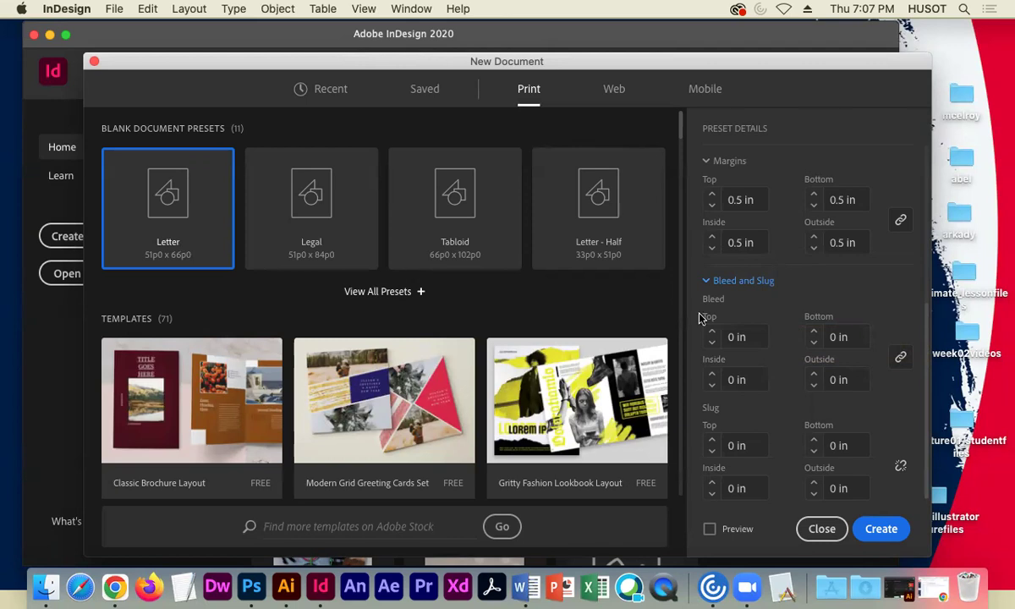
scroll(812, 300, up, 3)
scroll(830, 291, up, 5)
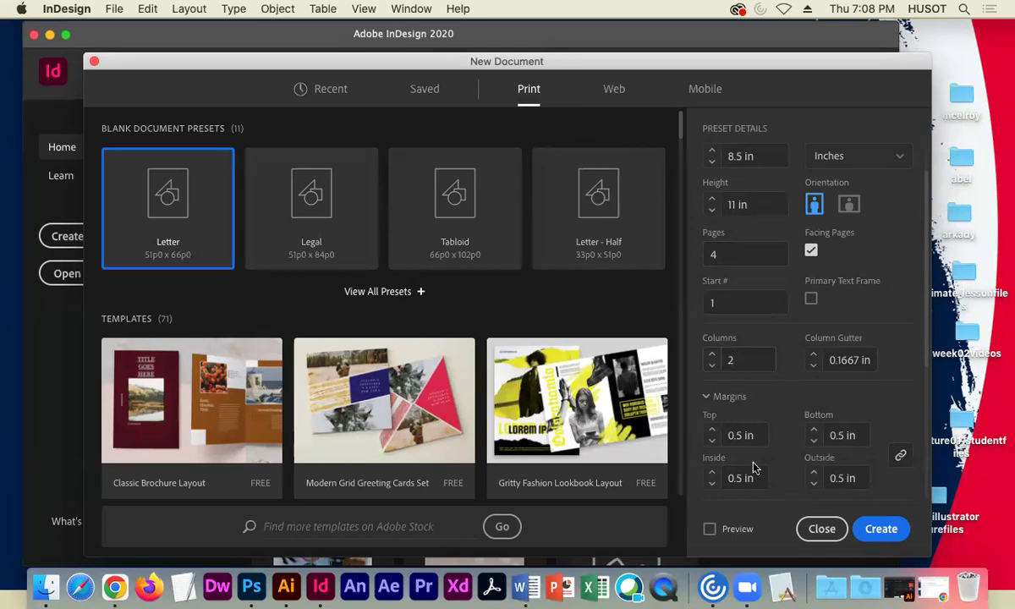
click(879, 527)
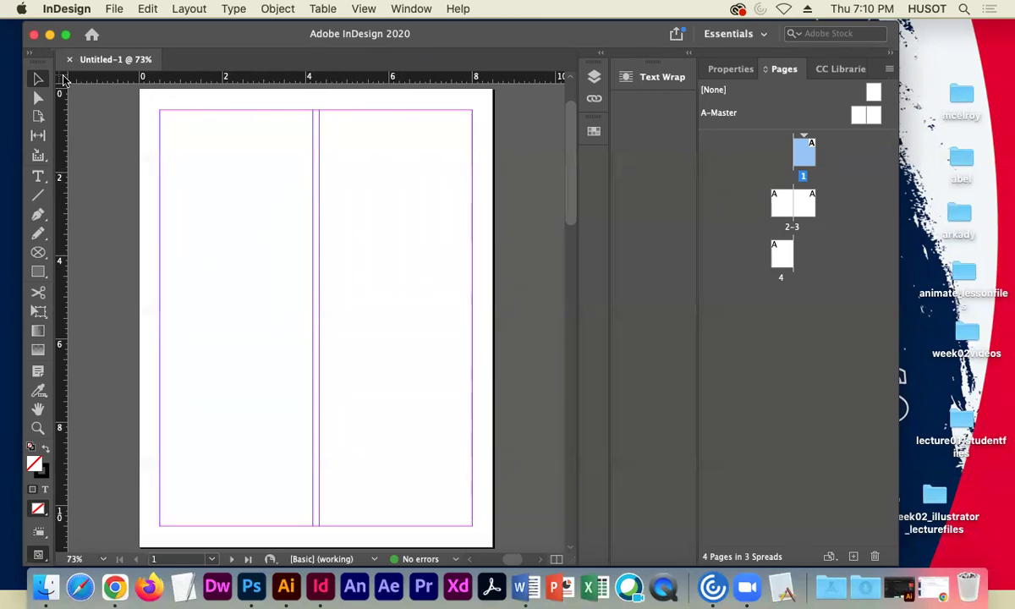
Restore the default fill and stroke, and widen the application window with the document's page thumbnails on display.
click(31, 450)
click(728, 69)
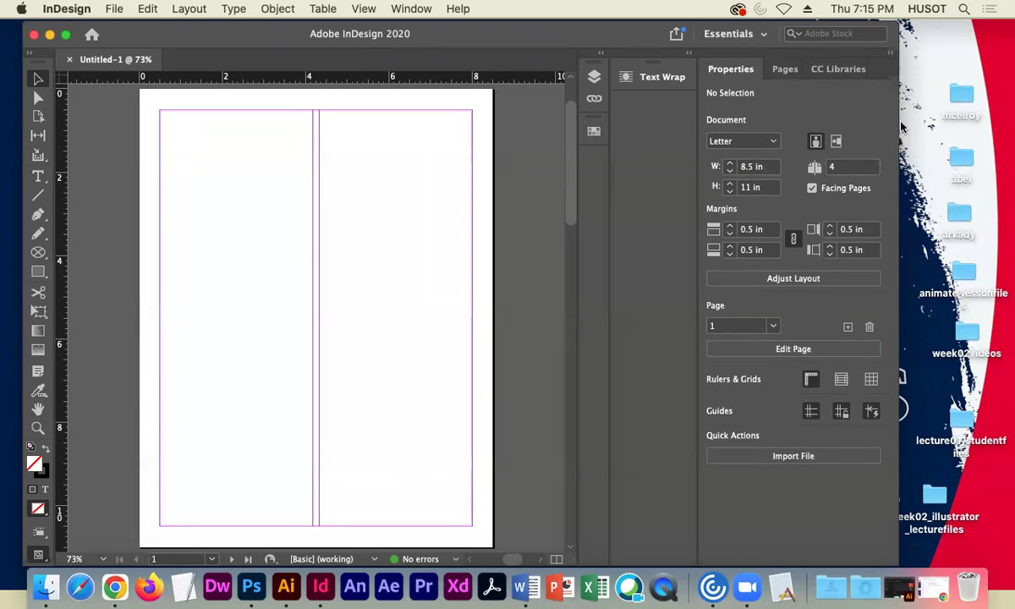
drag(899, 123, 985, 121)
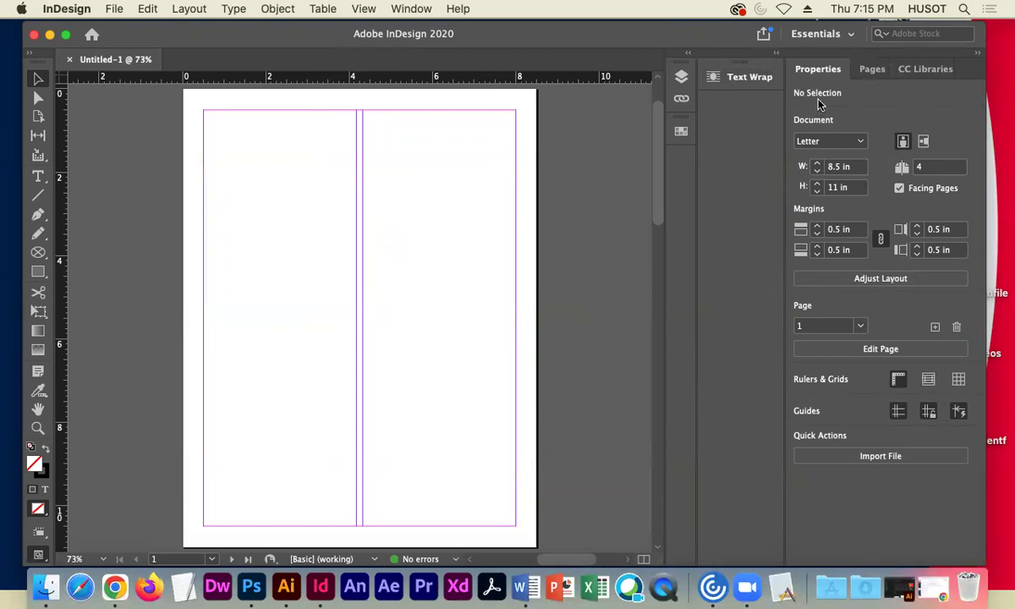
click(867, 71)
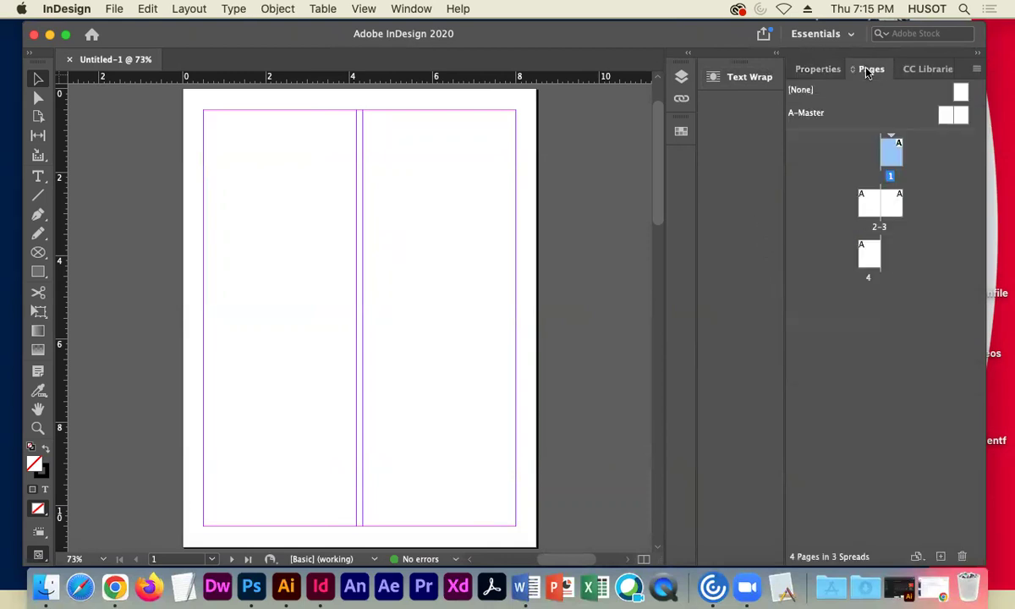
Set the workspace to Essentials.
click(408, 8)
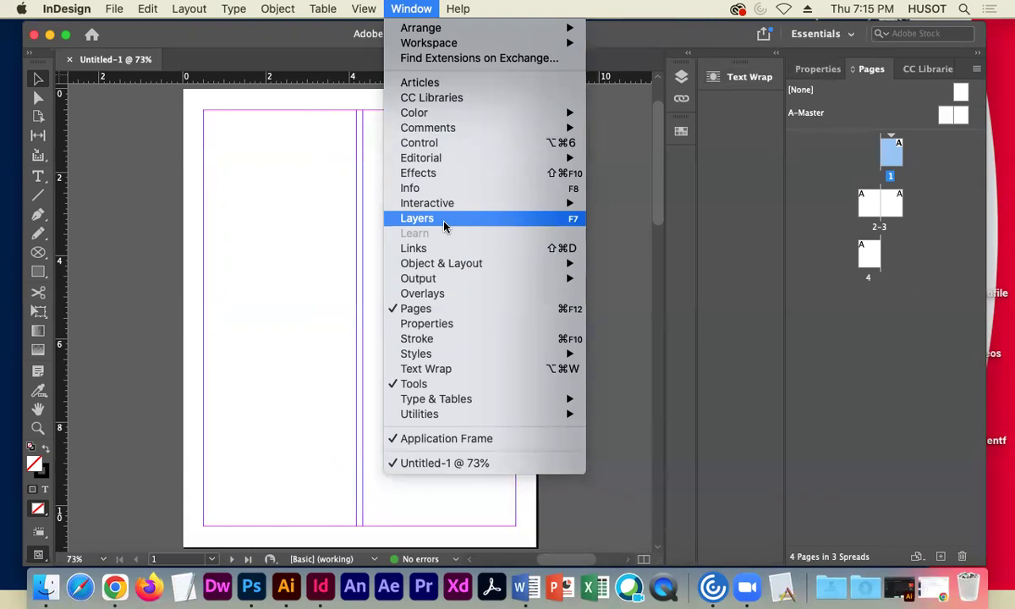
mouse_move(461, 44)
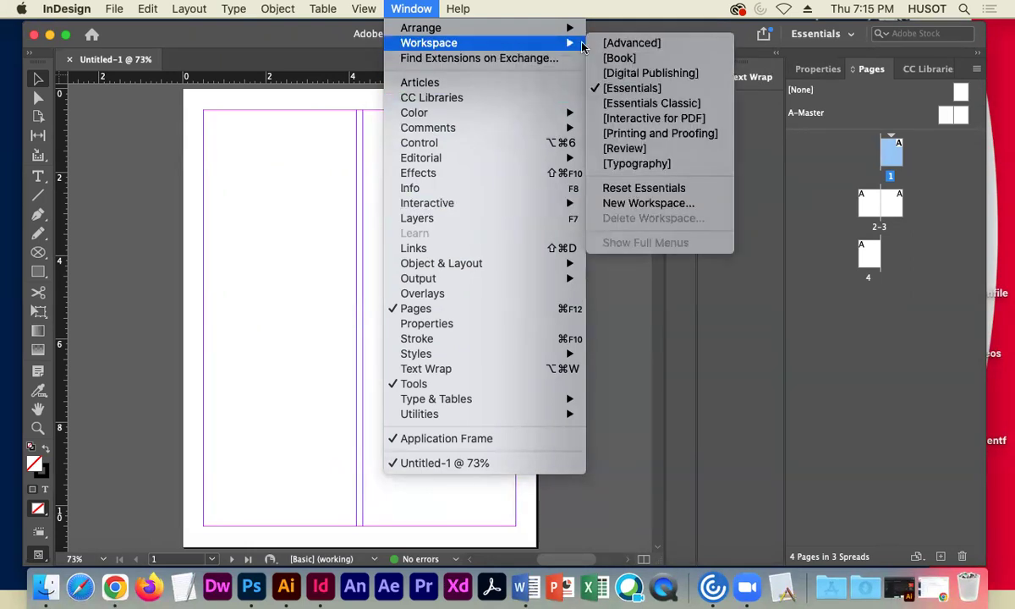
click(630, 93)
click(411, 8)
mouse_move(510, 43)
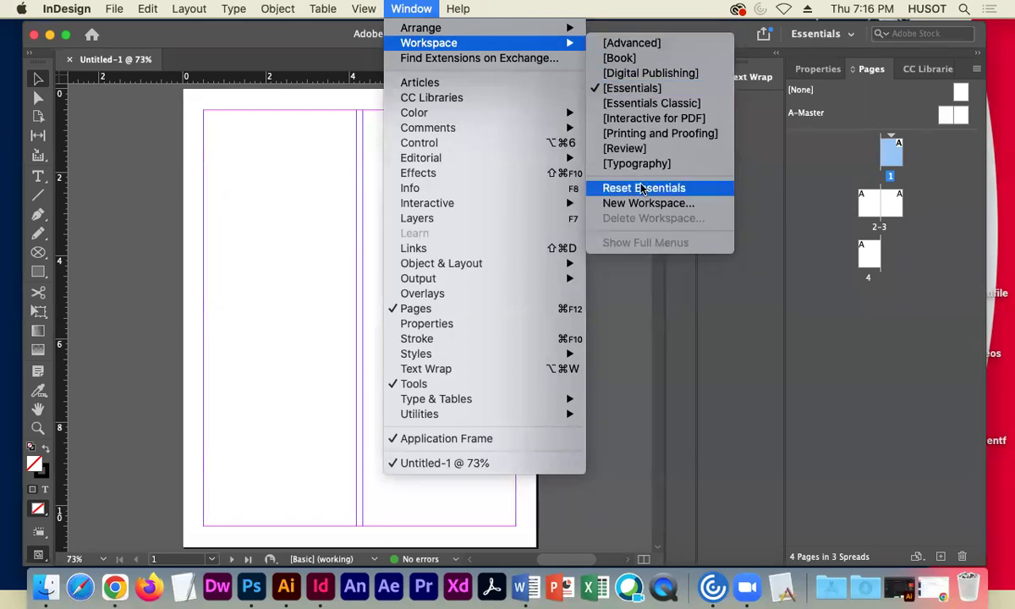
click(630, 322)
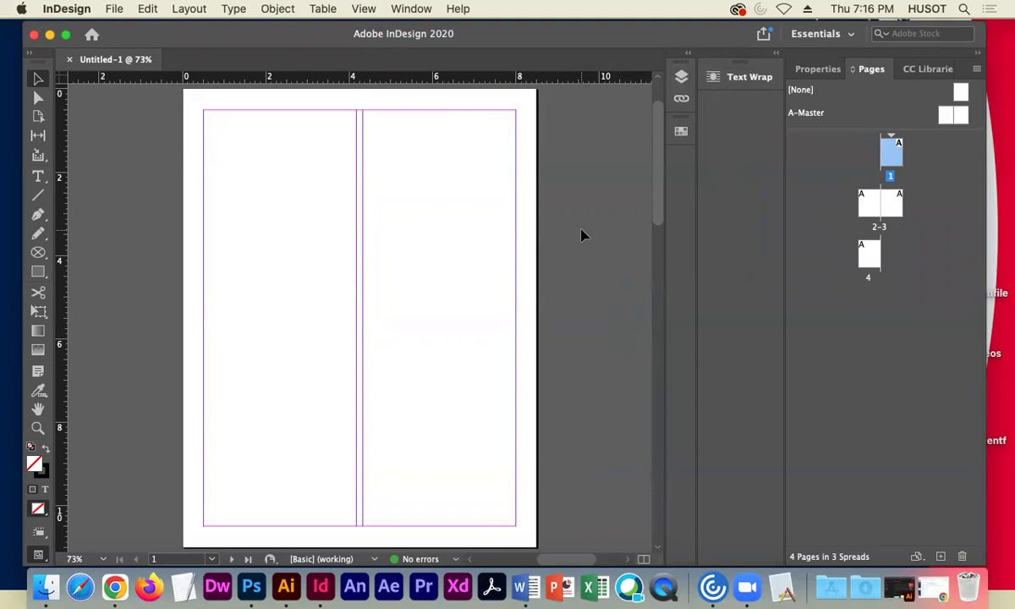
right_click(460, 207)
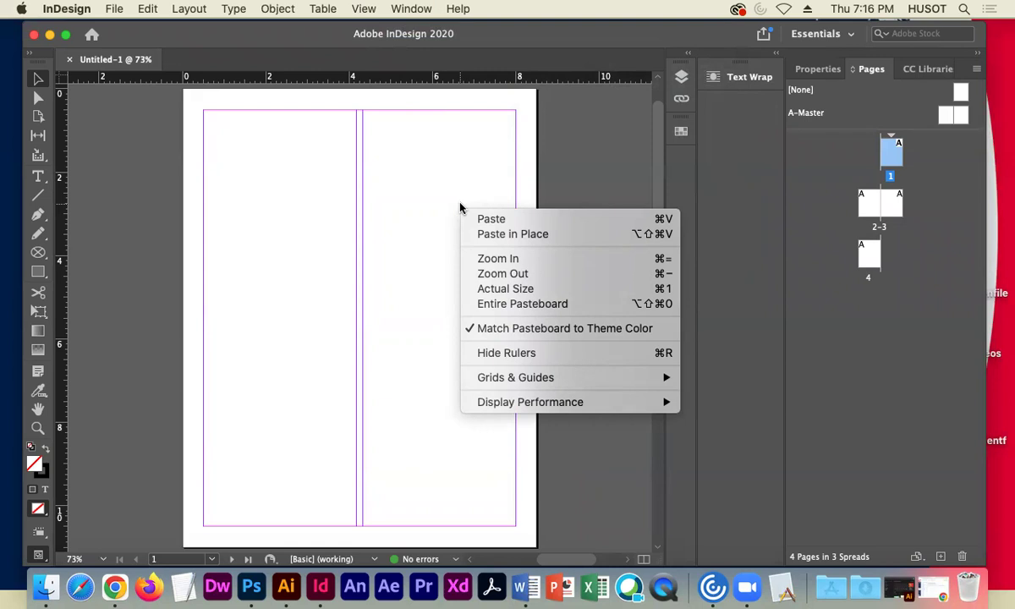
Examine the available workspaces and the options to reset the Essentials workspace or create a new one.
click(401, 283)
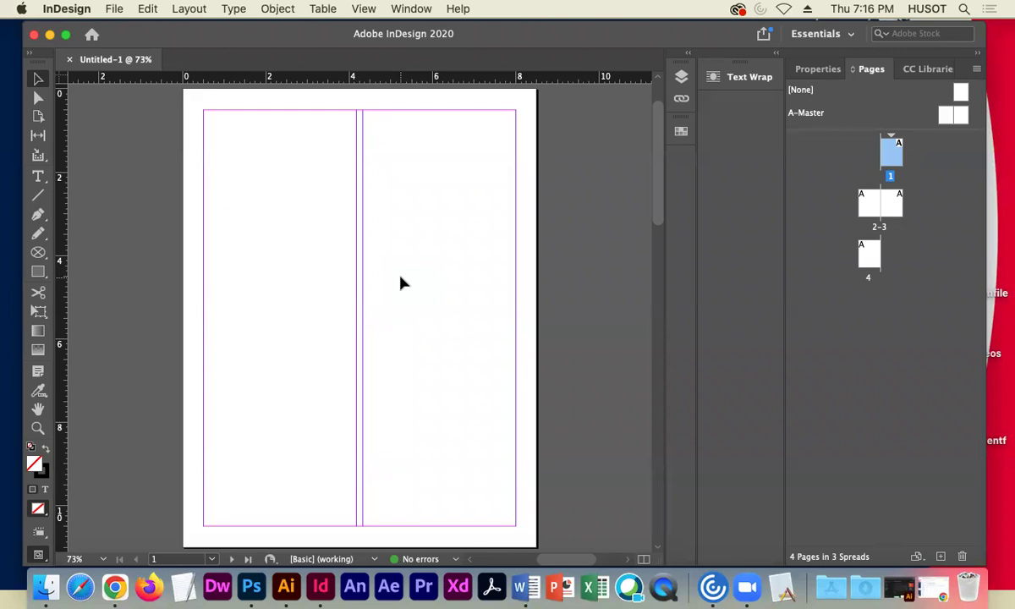
click(411, 8)
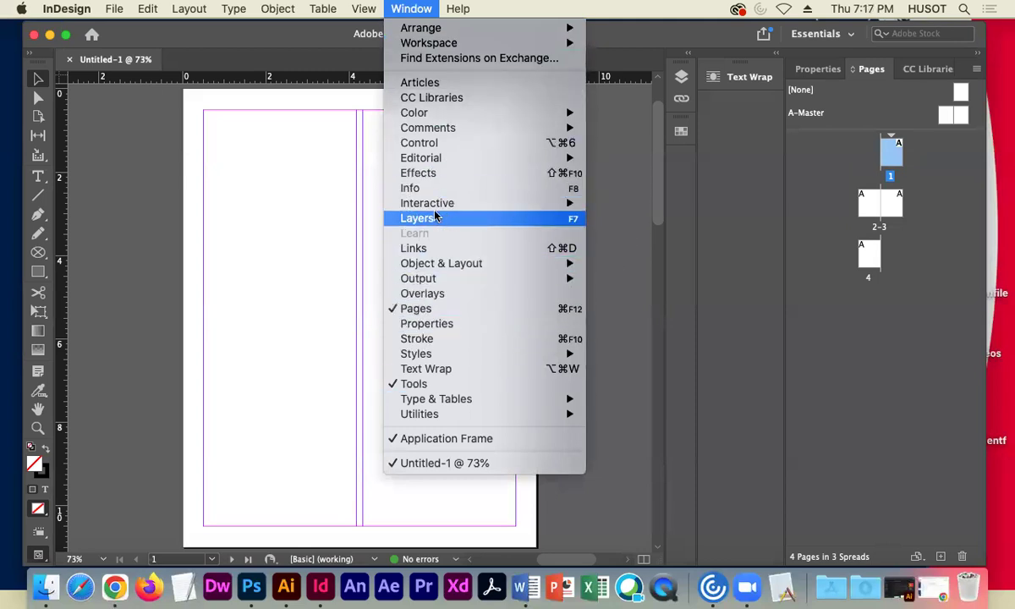
mouse_move(438, 208)
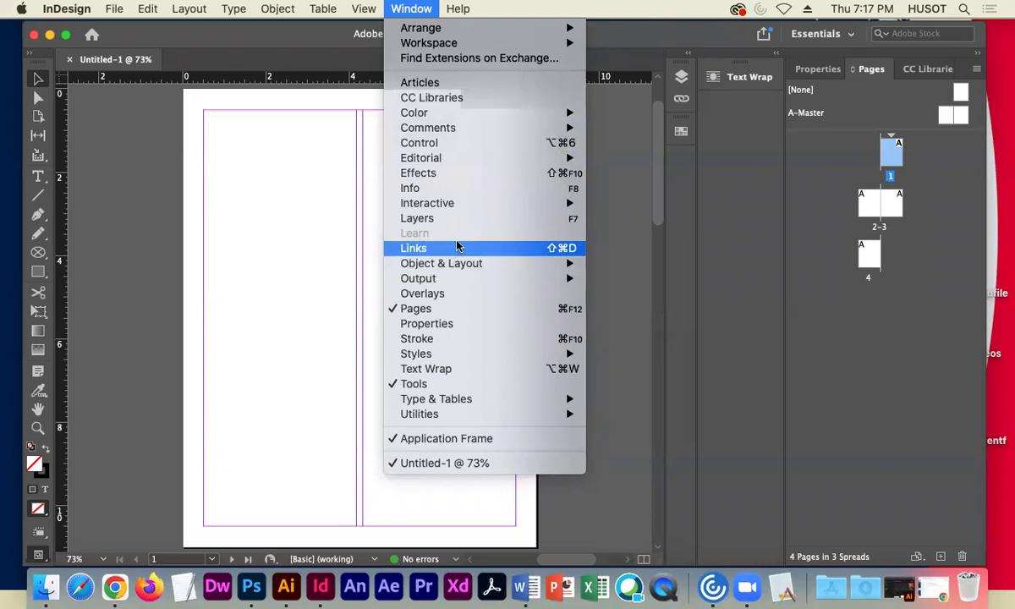
mouse_move(461, 42)
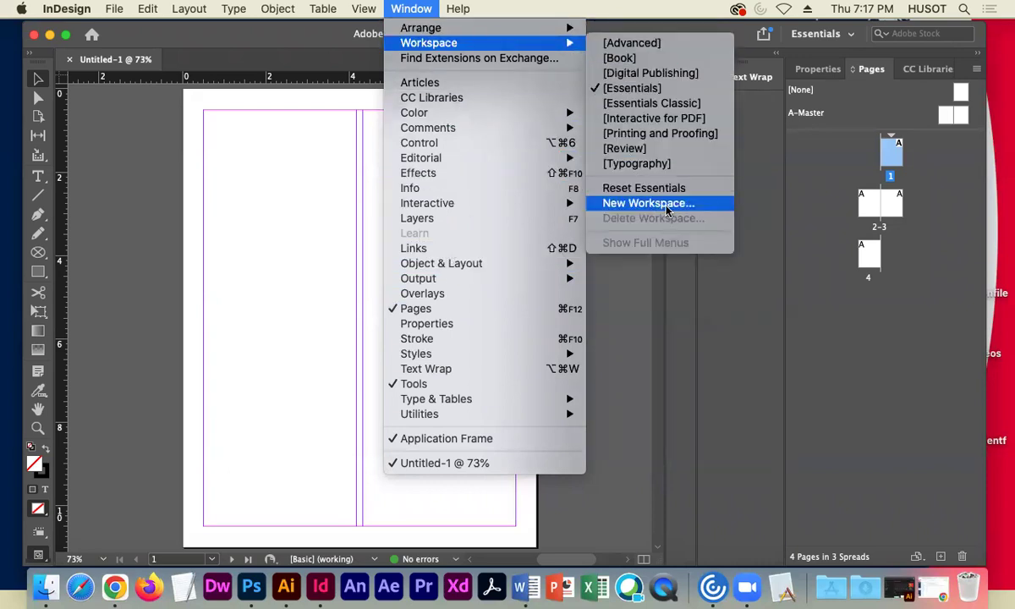
click(264, 203)
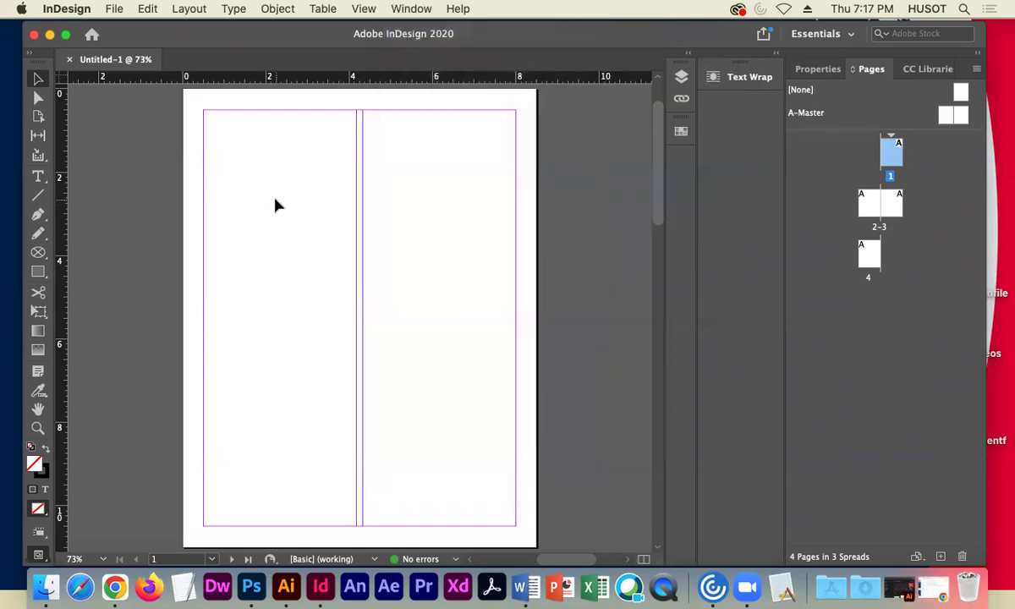
click(406, 9)
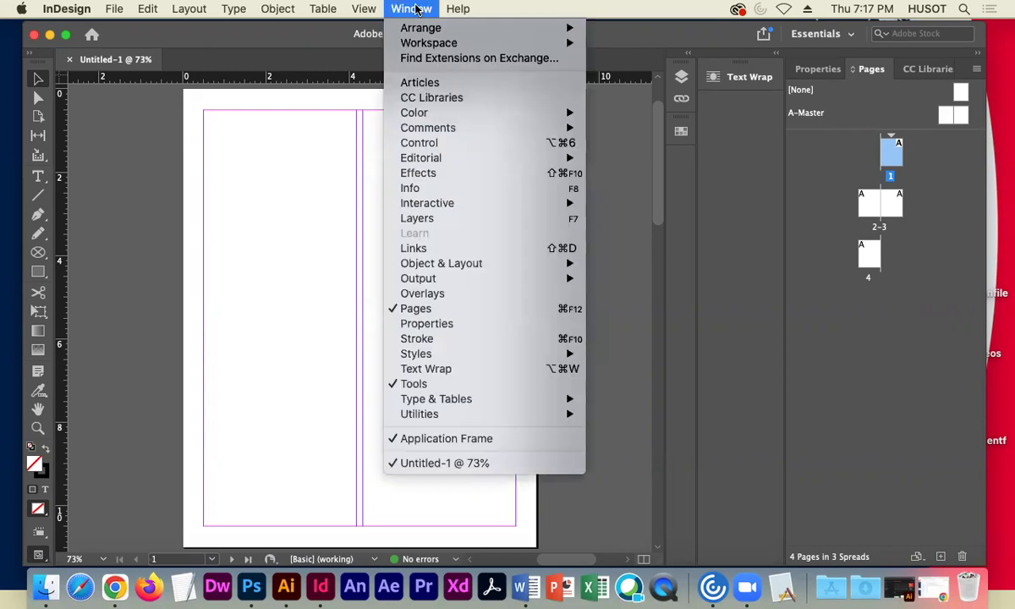
mouse_move(510, 44)
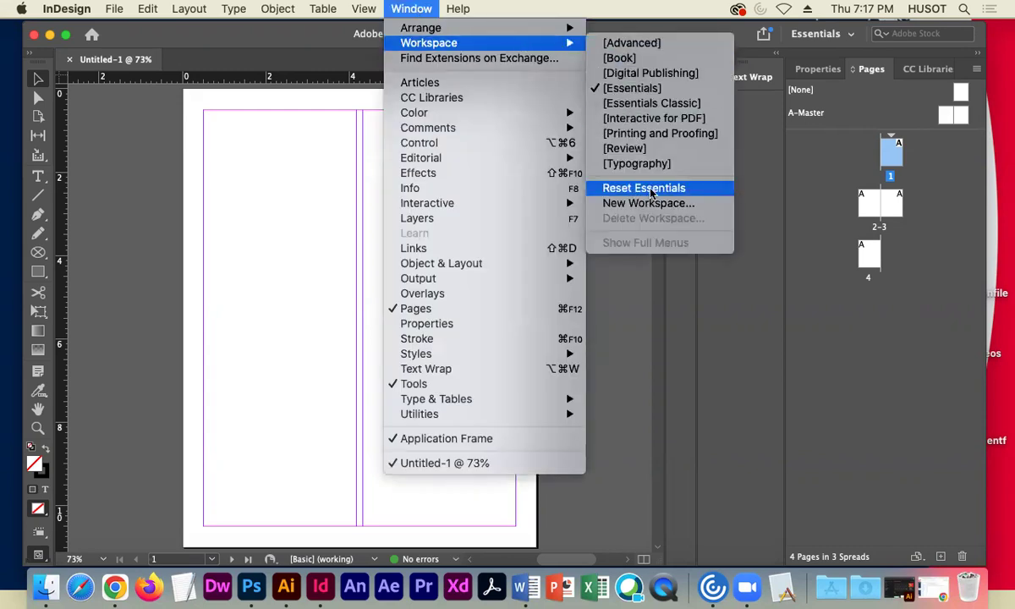
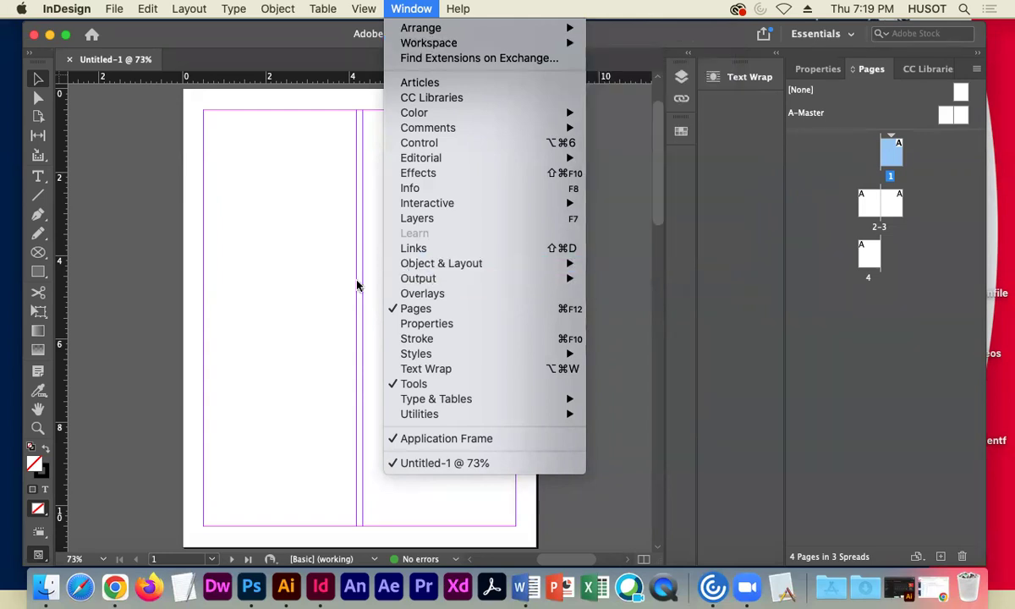
mouse_move(415, 47)
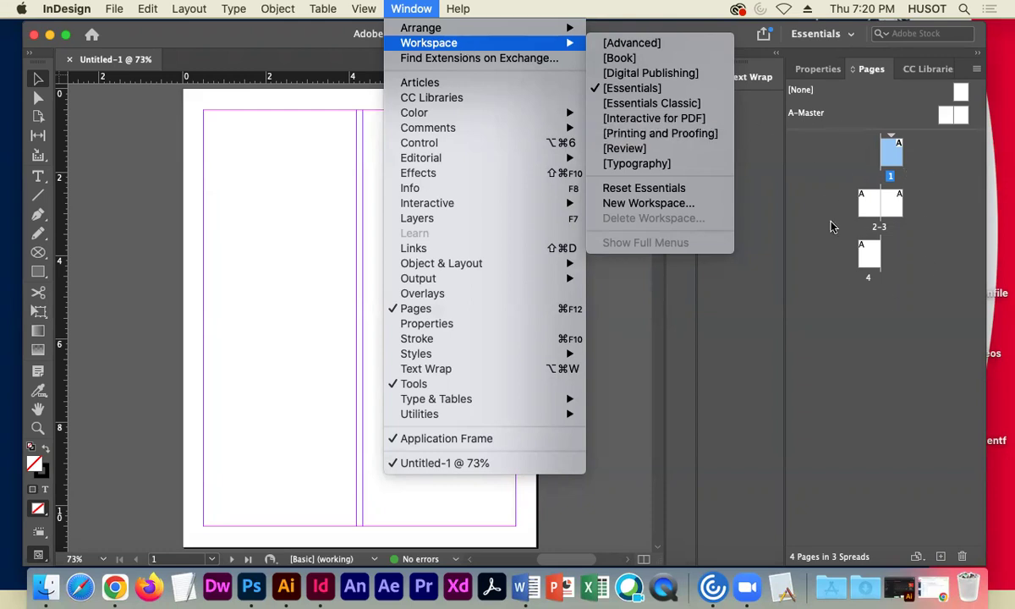
click(296, 195)
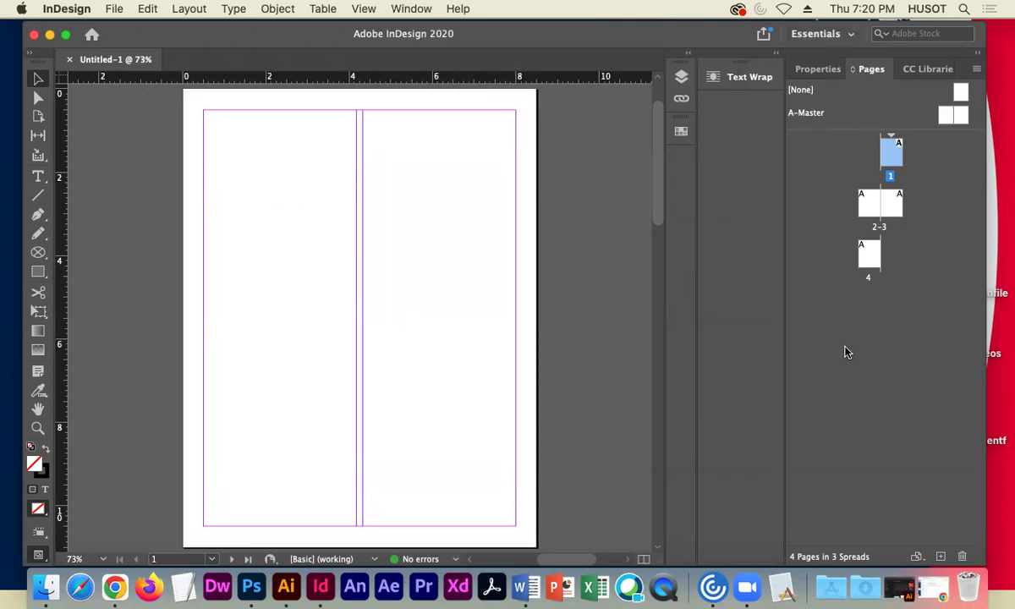
Look at the document's properties, return to the page thumbnails, and review which panels can be shown.
click(821, 73)
click(872, 71)
click(411, 10)
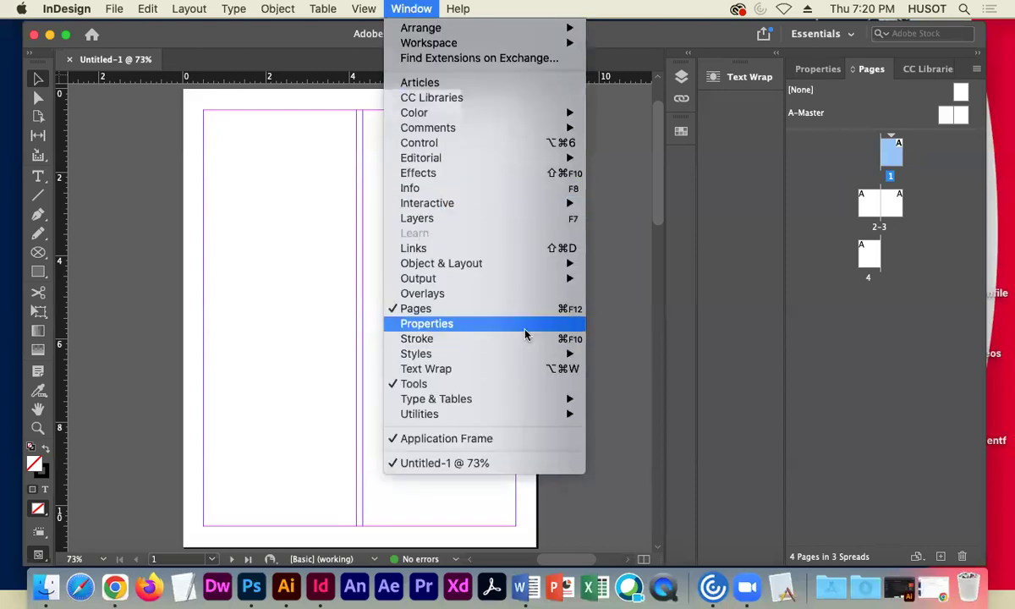
click(856, 357)
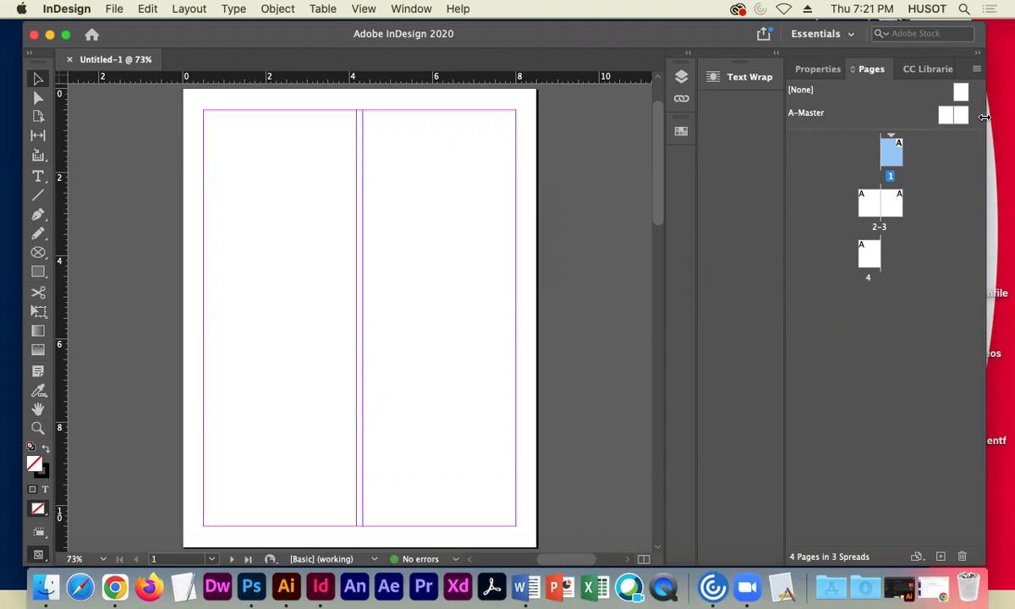
Enlarge the master pages area above the page thumbnails, and examine the A-Master, page 1 and page 4 thumbnails.
drag(937, 127, 943, 208)
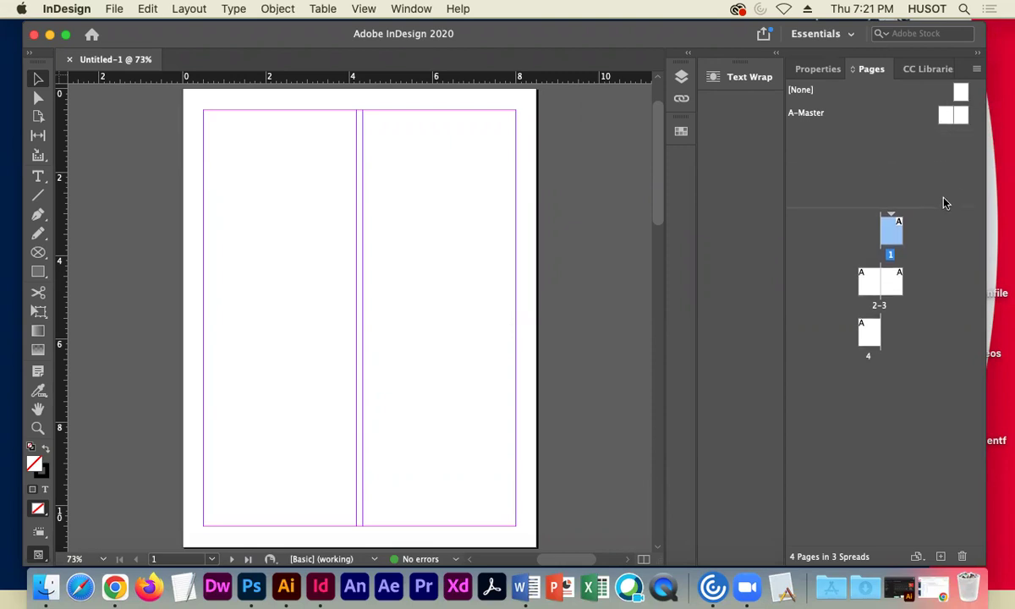
click(948, 118)
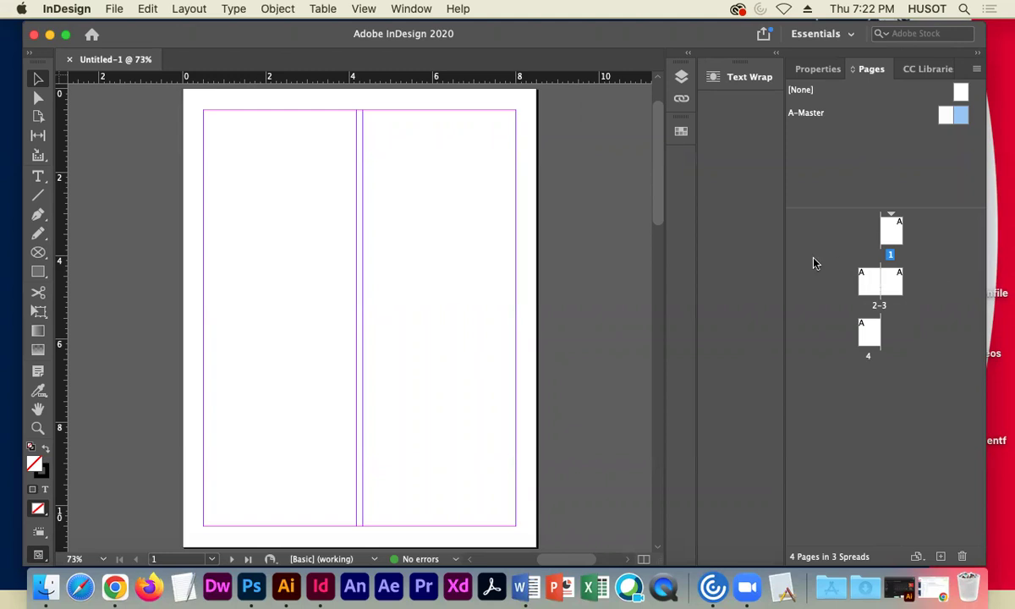
click(891, 232)
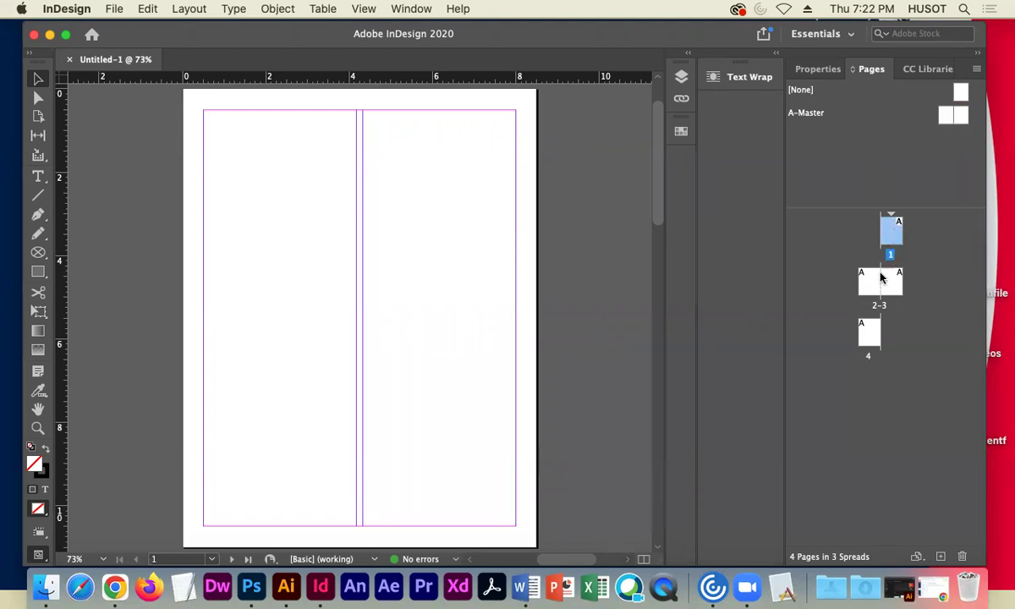
click(868, 335)
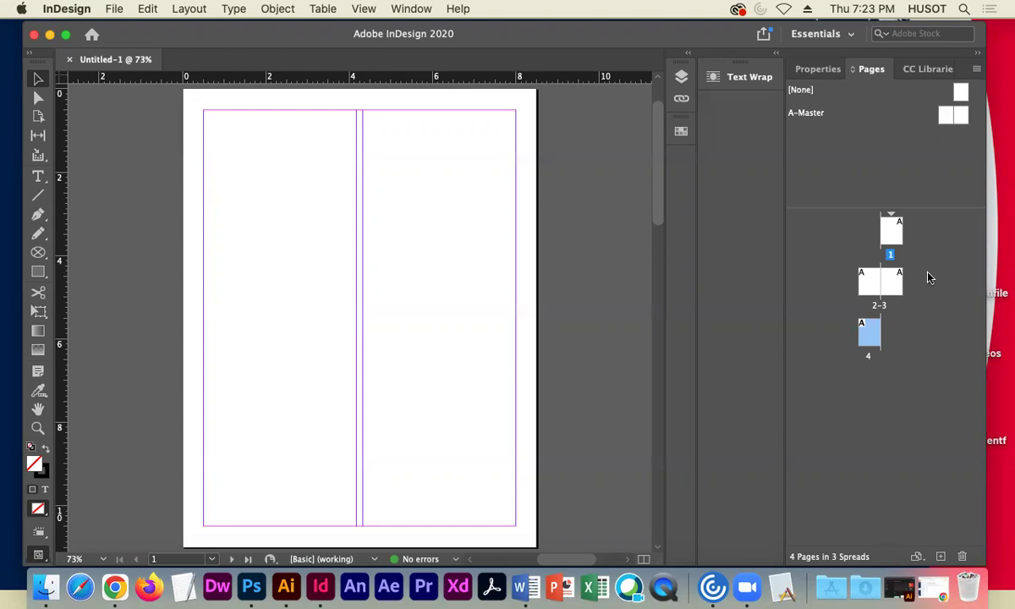
click(887, 236)
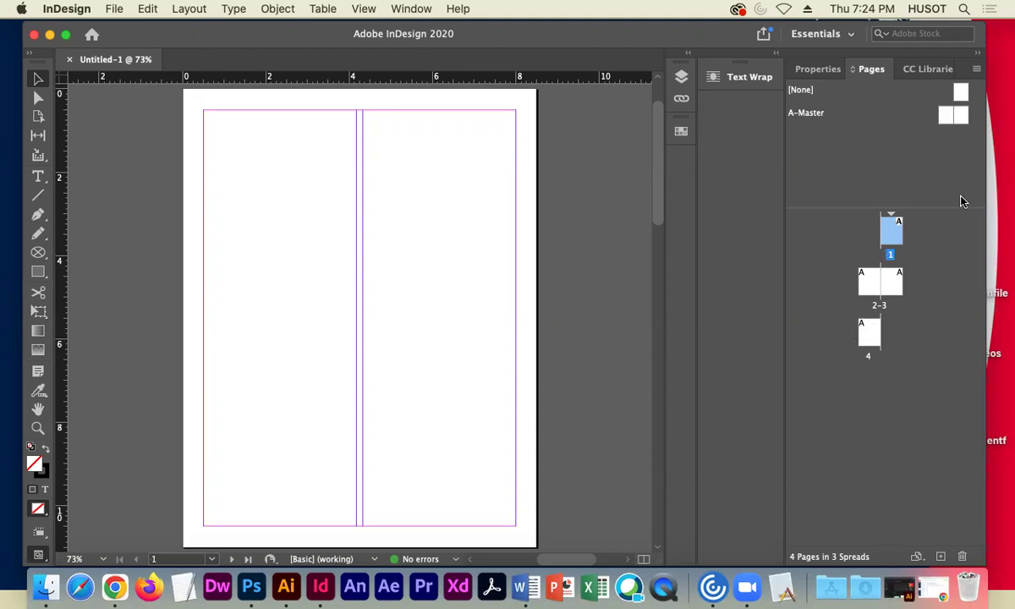
click(948, 116)
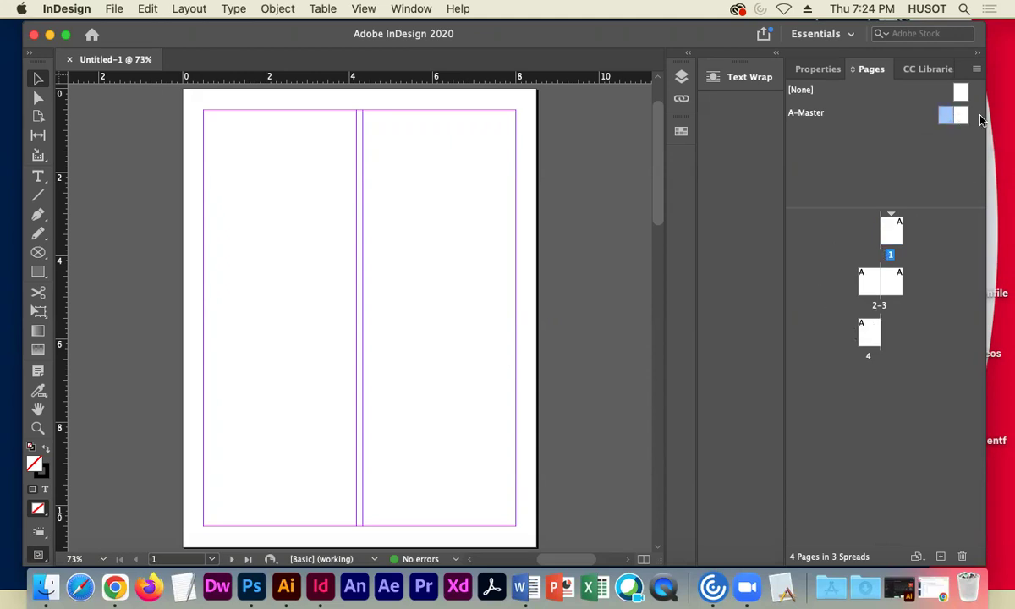
click(972, 119)
drag(905, 235, 892, 277)
drag(960, 91, 962, 119)
Go to page 2 and view both facing pages of the 2-3 spread.
double_click(869, 287)
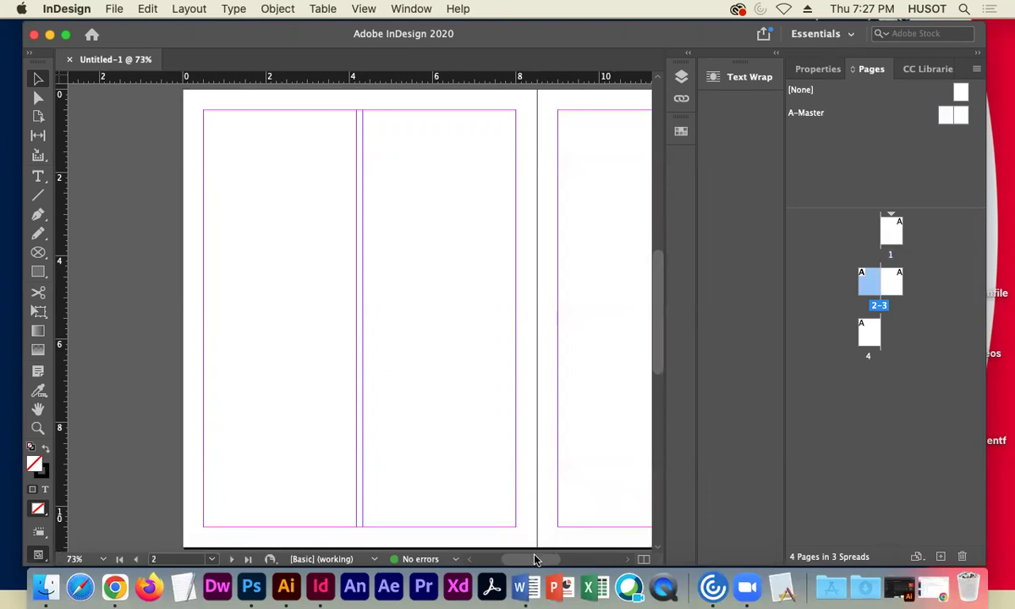
scroll(546, 560, right, 3)
mouse_move(545, 560)
mouse_down()
mouse_move(559, 559)
mouse_move(543, 550)
mouse_up()
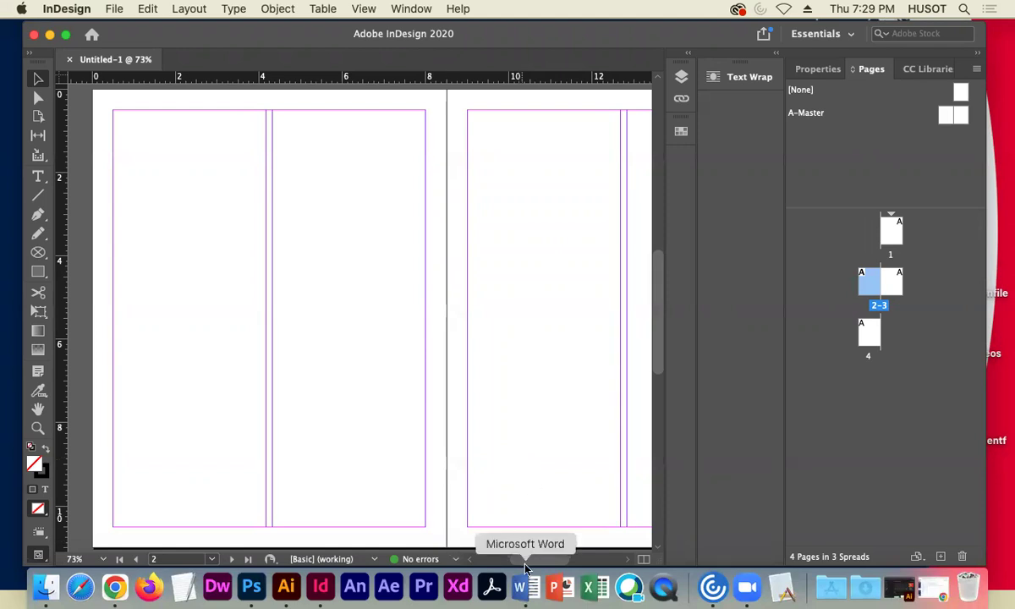
scroll(527, 564, right, 2)
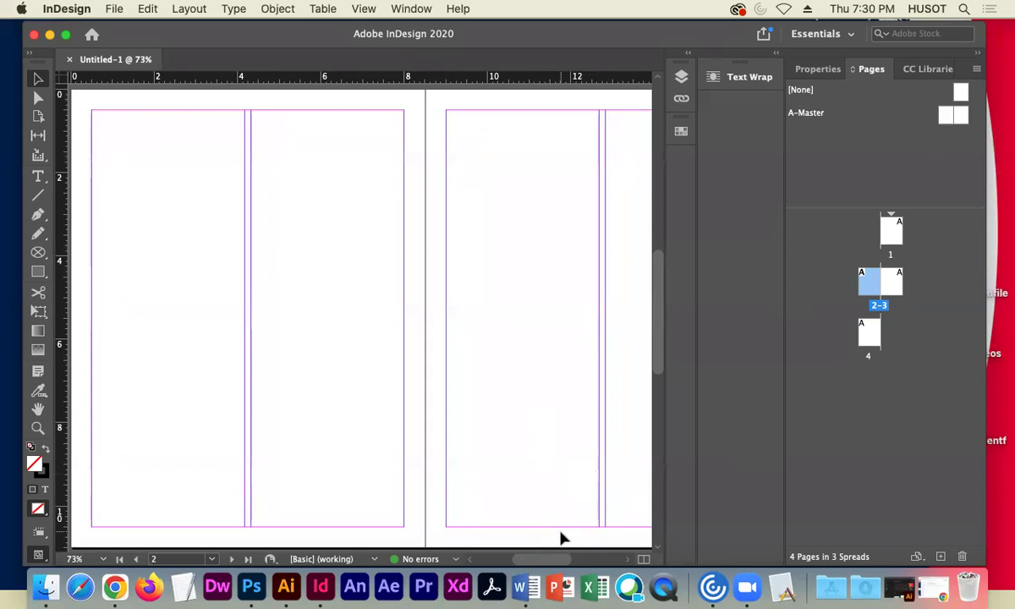
scroll(517, 525, right, 2)
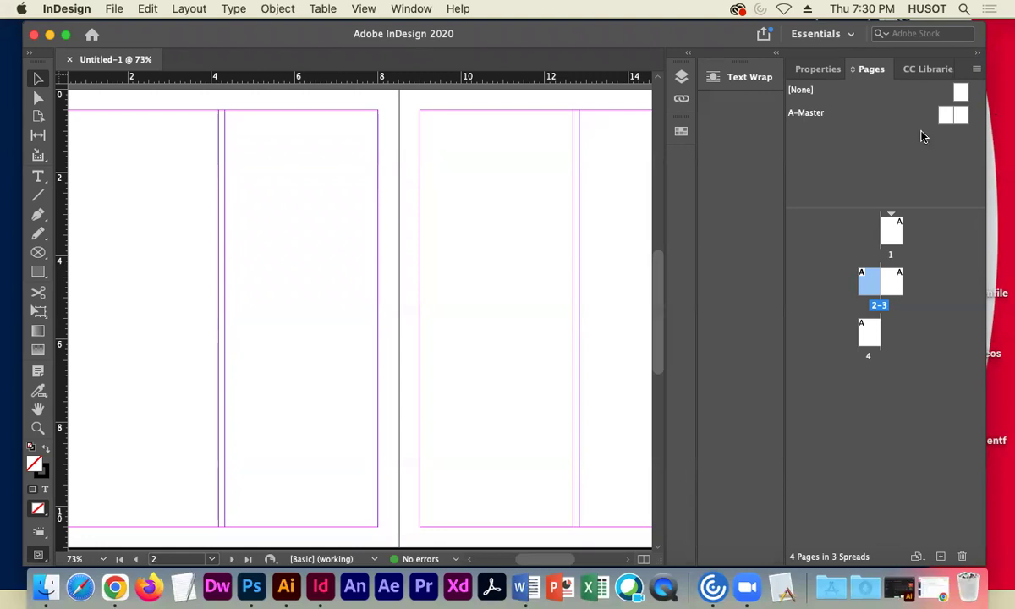
Visit page 3, and go to page 4 with the whole page in view.
double_click(888, 284)
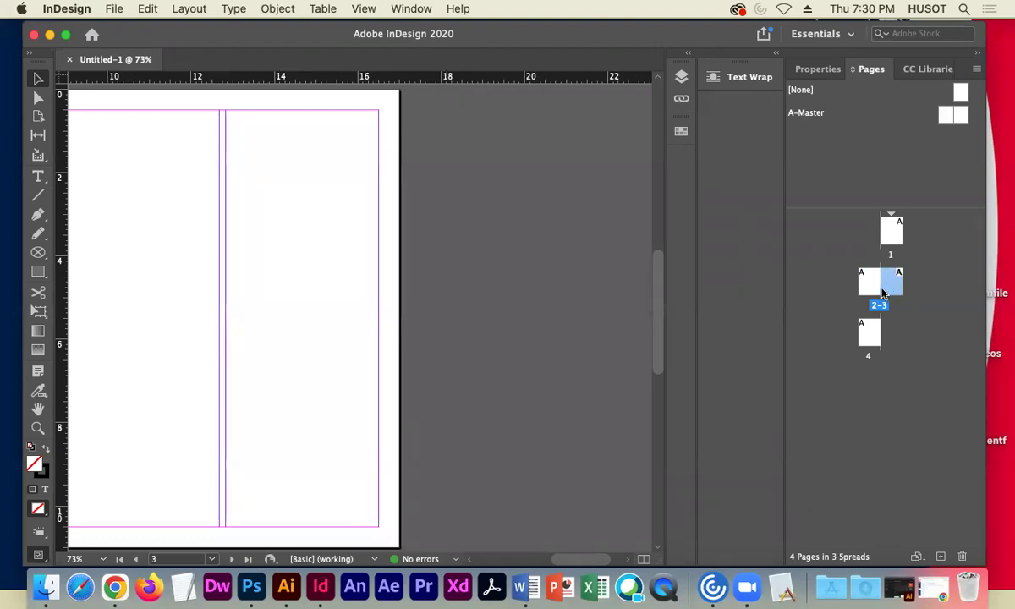
double_click(873, 336)
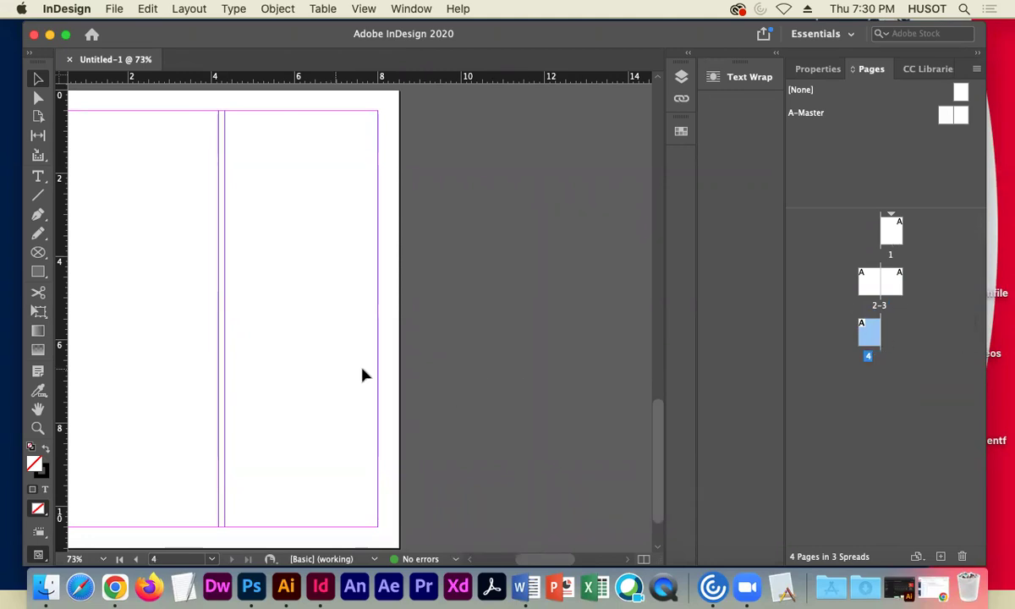
scroll(431, 340, left, 3)
scroll(431, 340, left, 5)
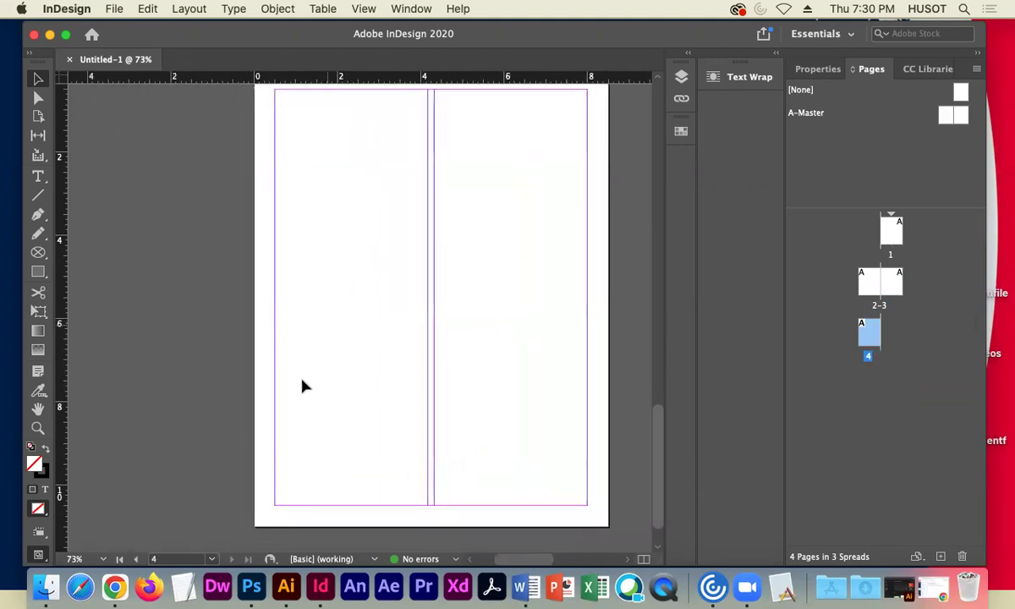
scroll(601, 253, up, 3)
scroll(600, 254, right, 3)
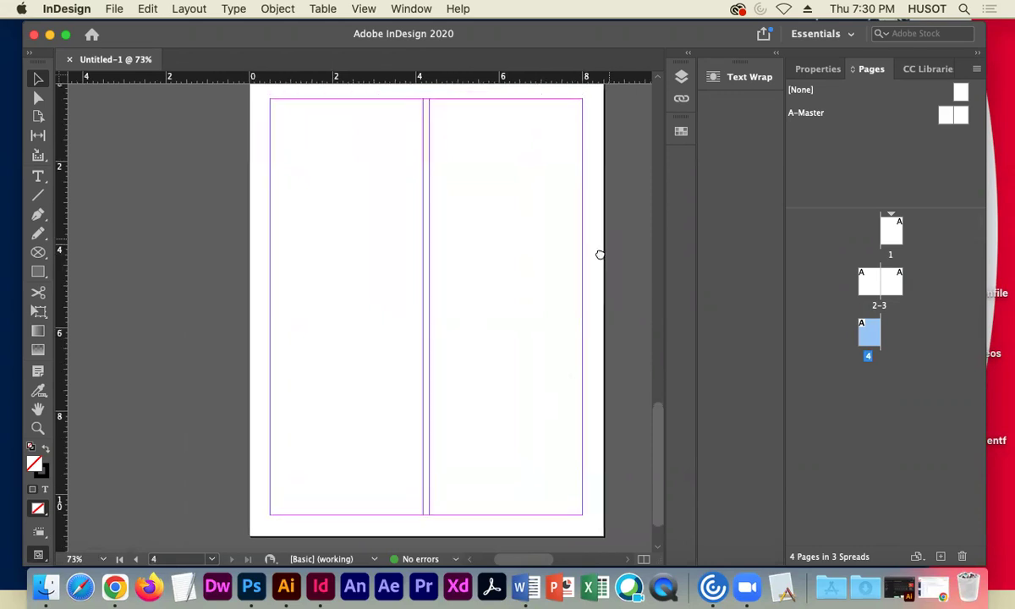
Open the A-Master spread and compare its left and right pages.
double_click(947, 117)
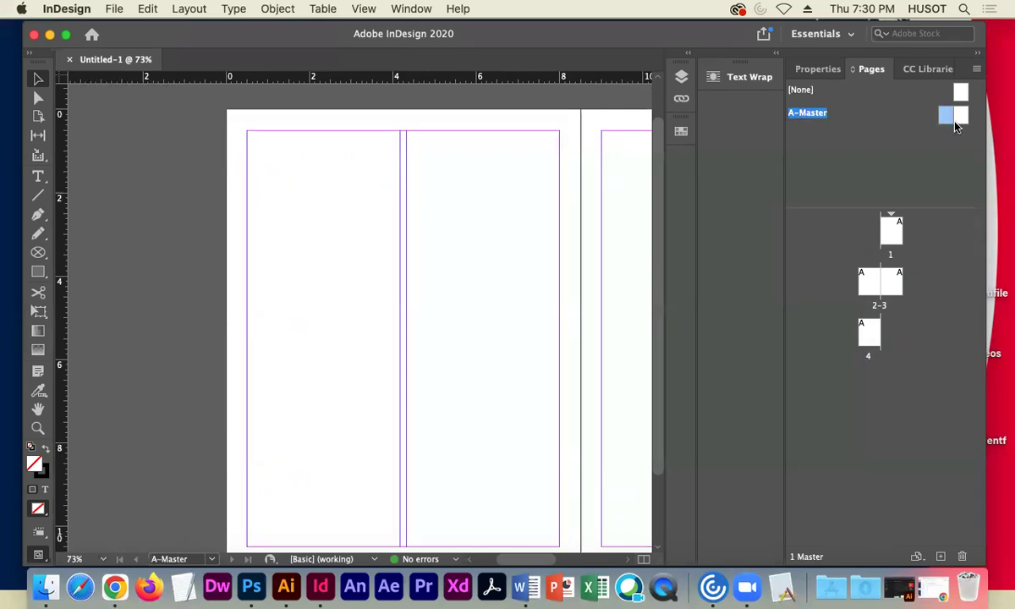
double_click(957, 119)
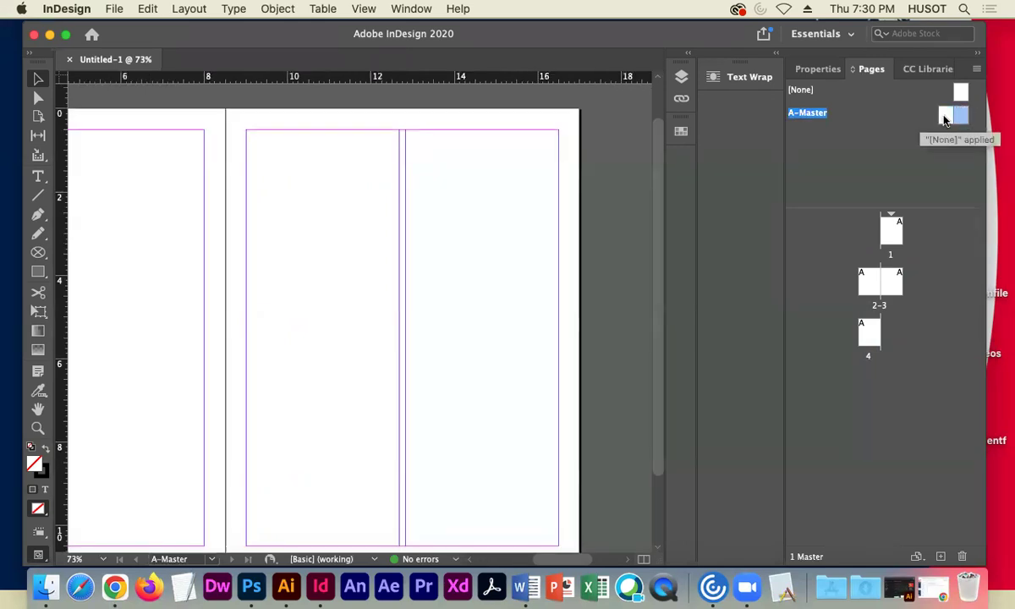
double_click(944, 119)
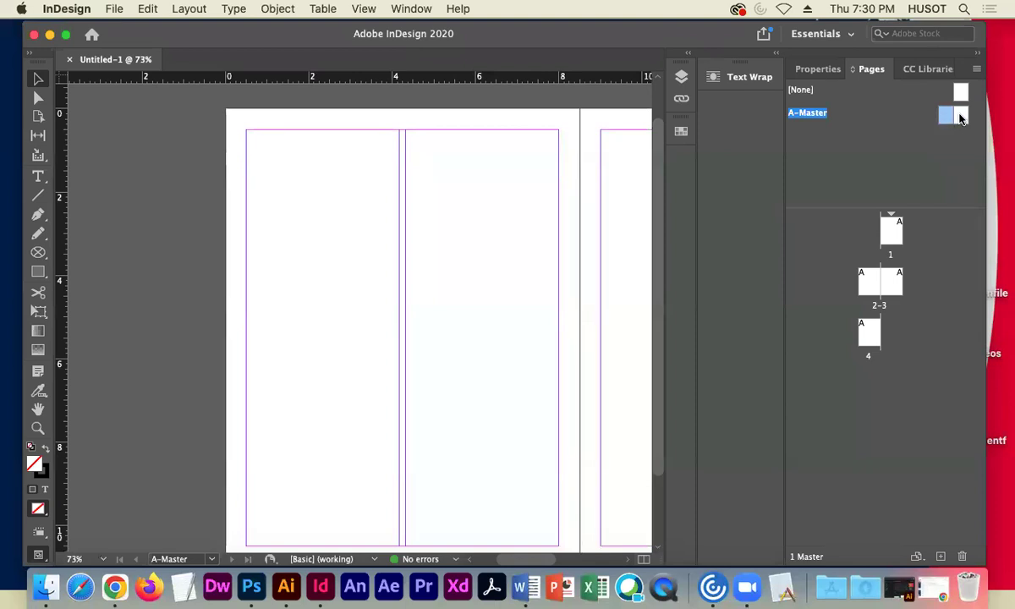
double_click(960, 117)
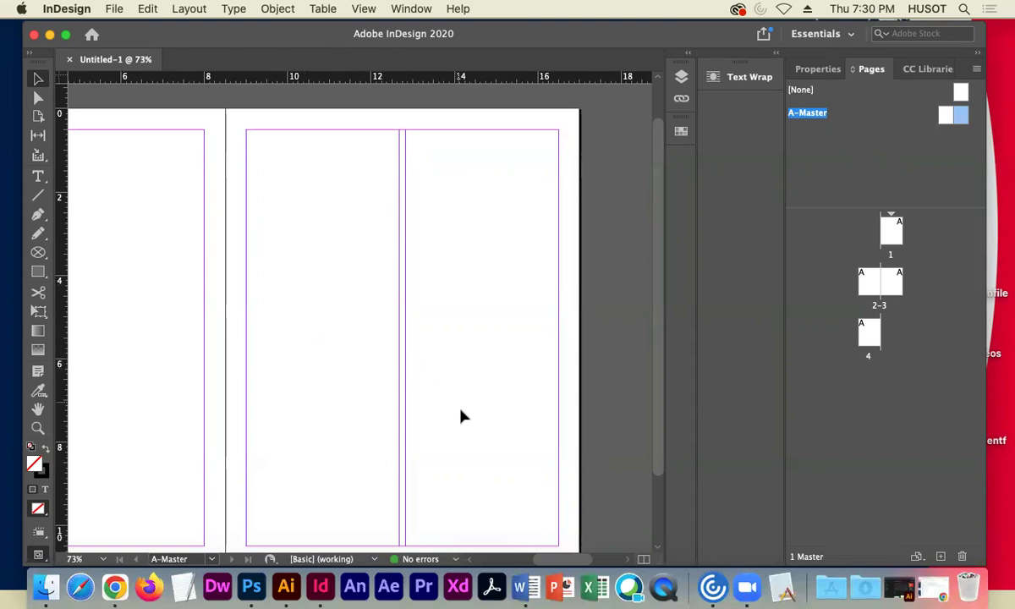
drag(549, 560, 534, 560)
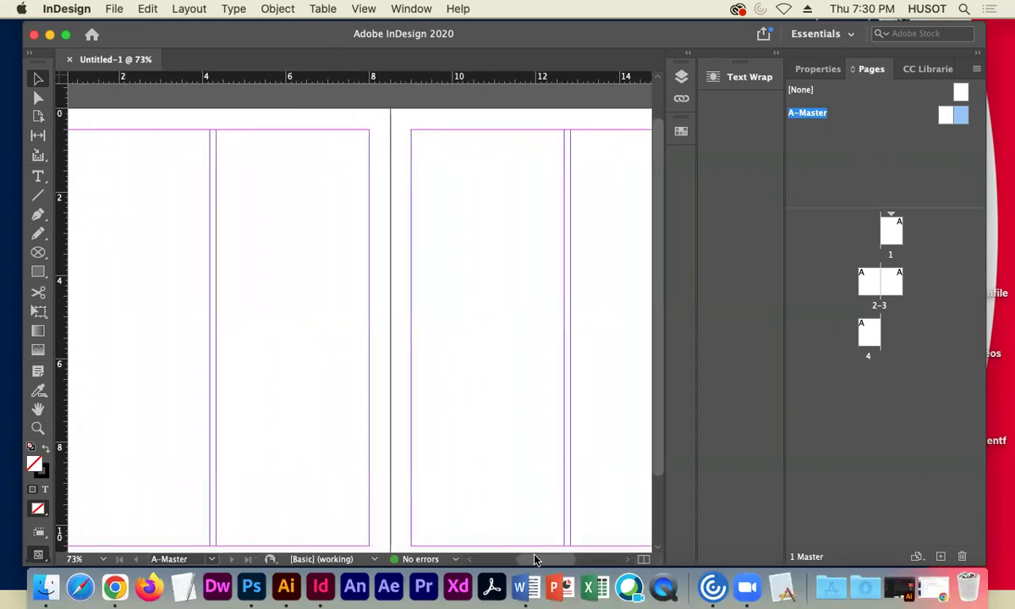
Return to page 1 and center it in the document window.
double_click(888, 231)
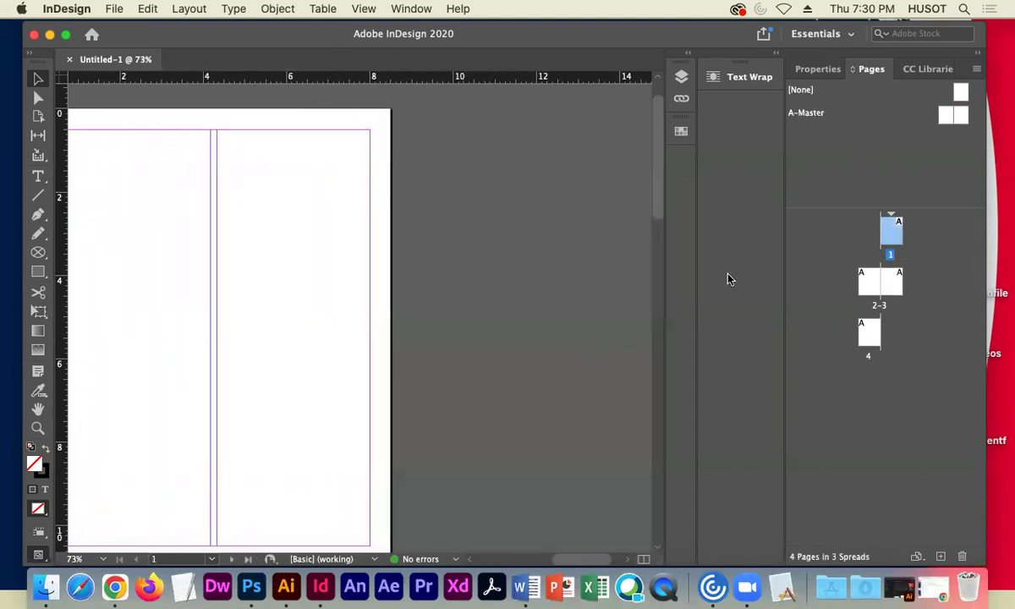
drag(260, 347, 415, 321)
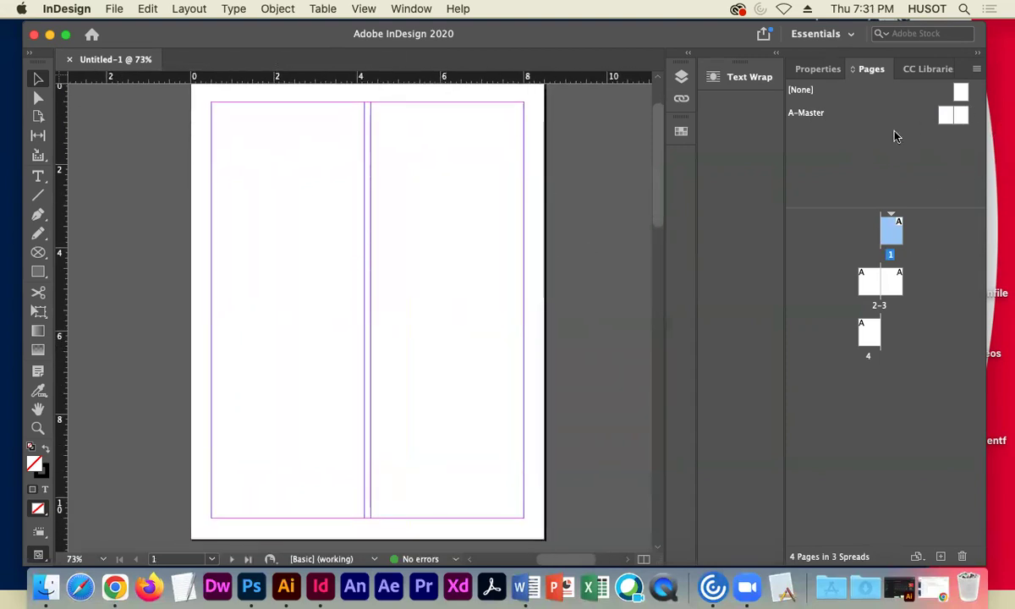
drag(465, 180, 461, 188)
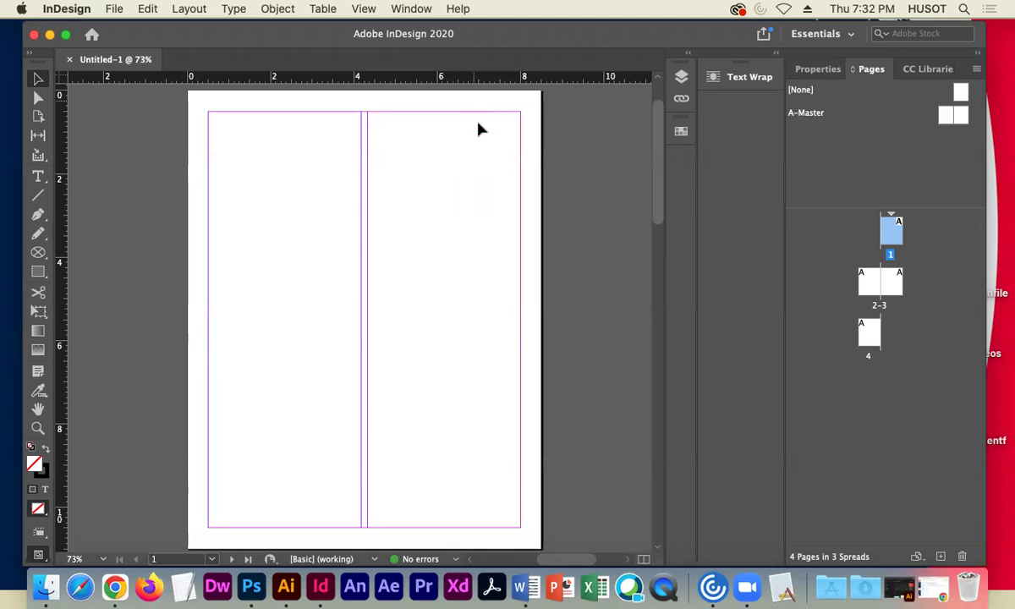
Open the A-Master spread with both facing pages fitted in the document window.
double_click(943, 120)
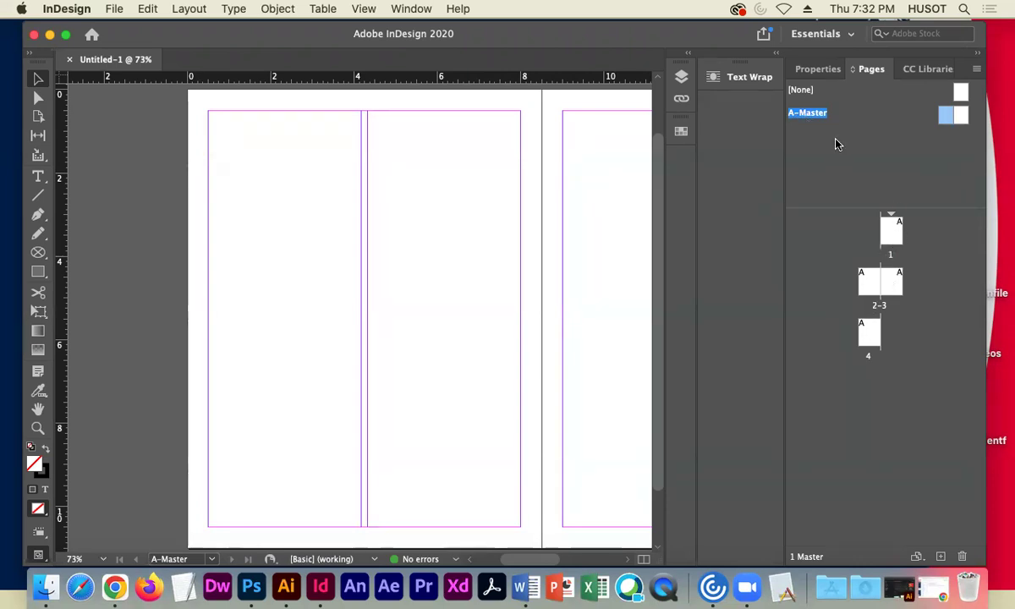
key(super+alt+0)
drag(785, 152, 793, 154)
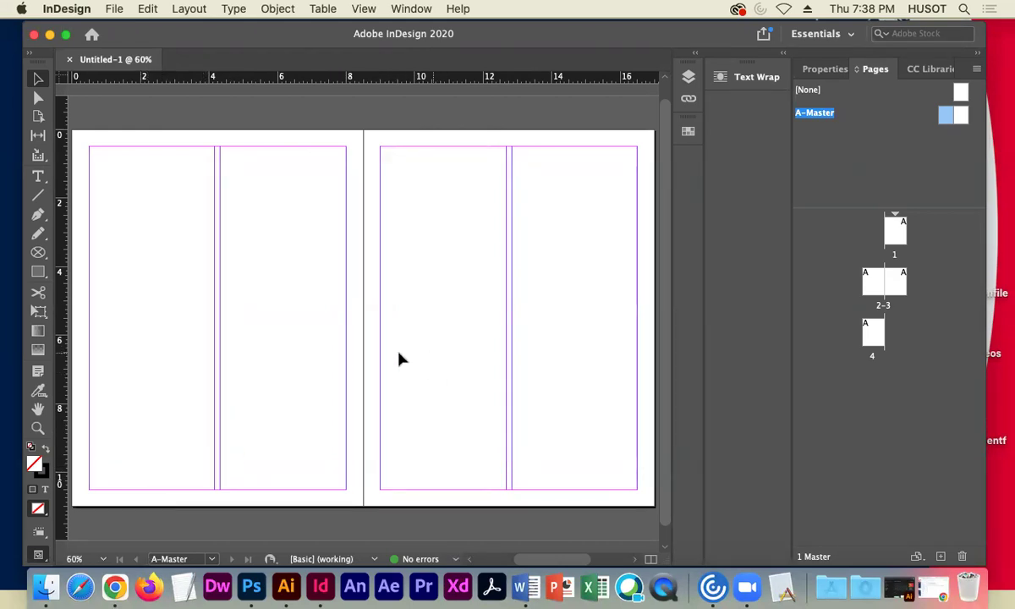
click(37, 176)
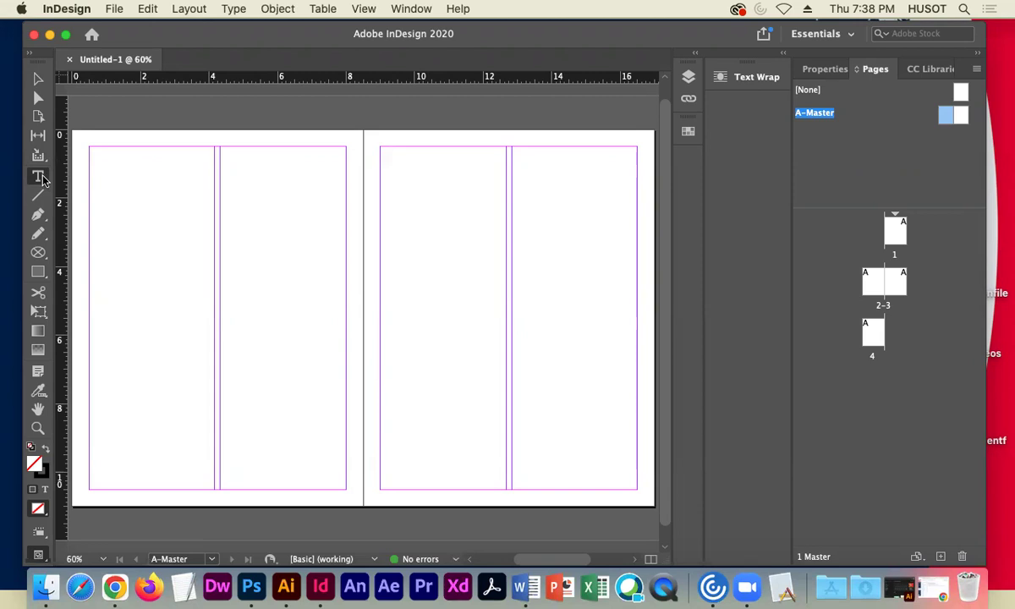
click(38, 252)
click(37, 271)
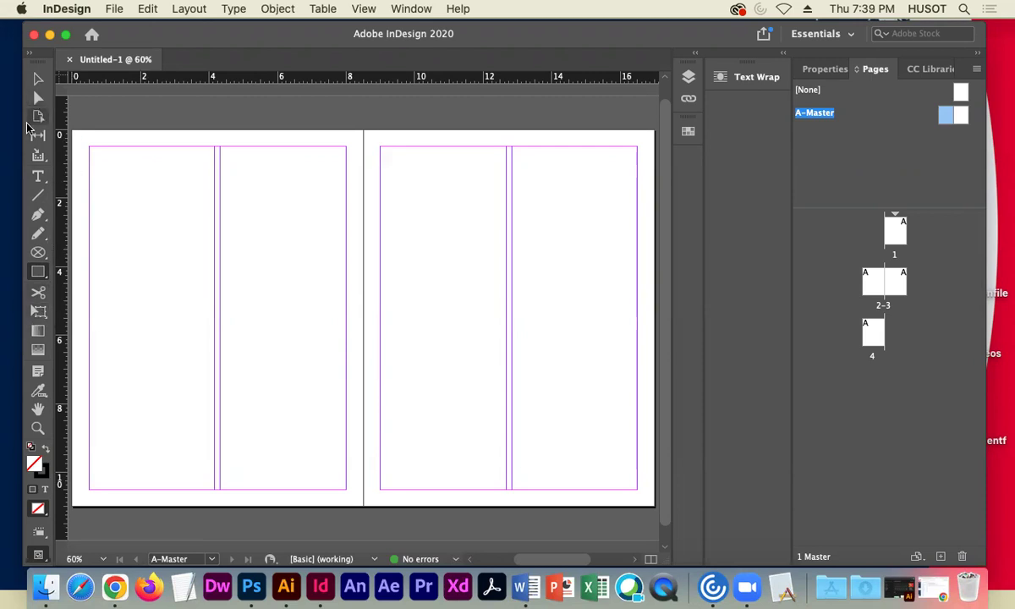
click(37, 81)
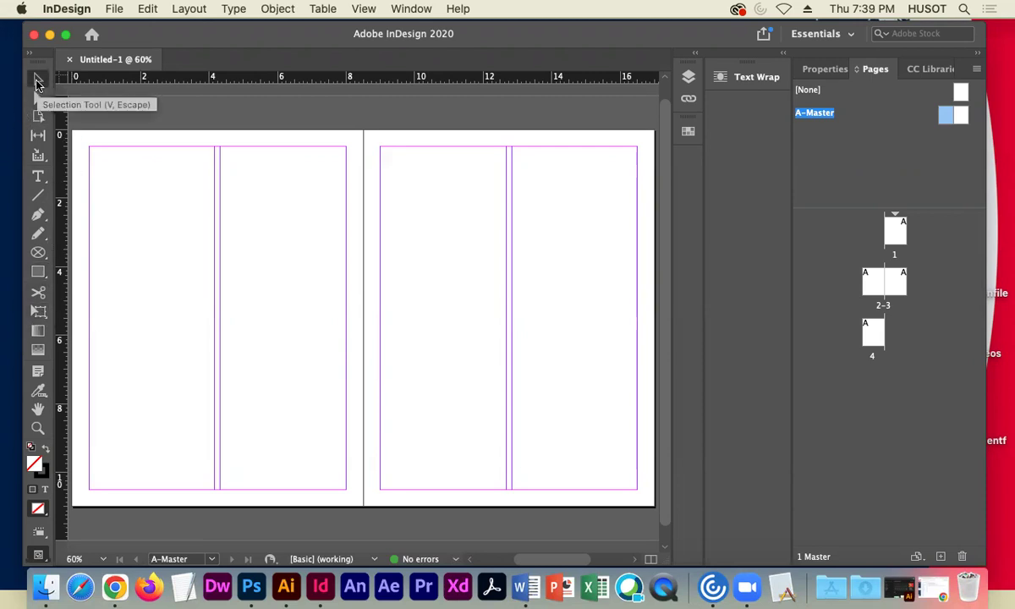
click(36, 99)
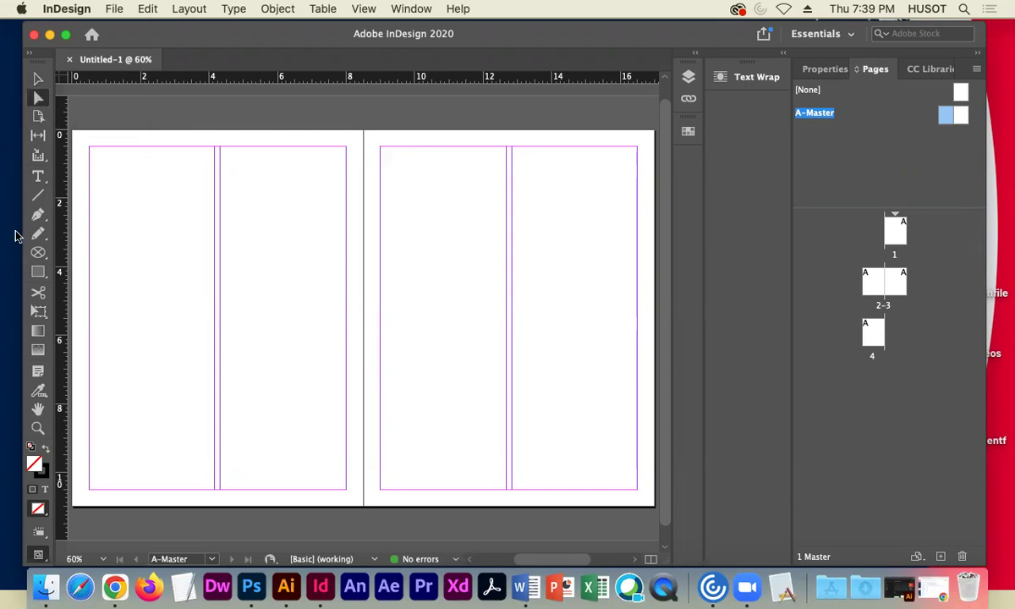
click(37, 254)
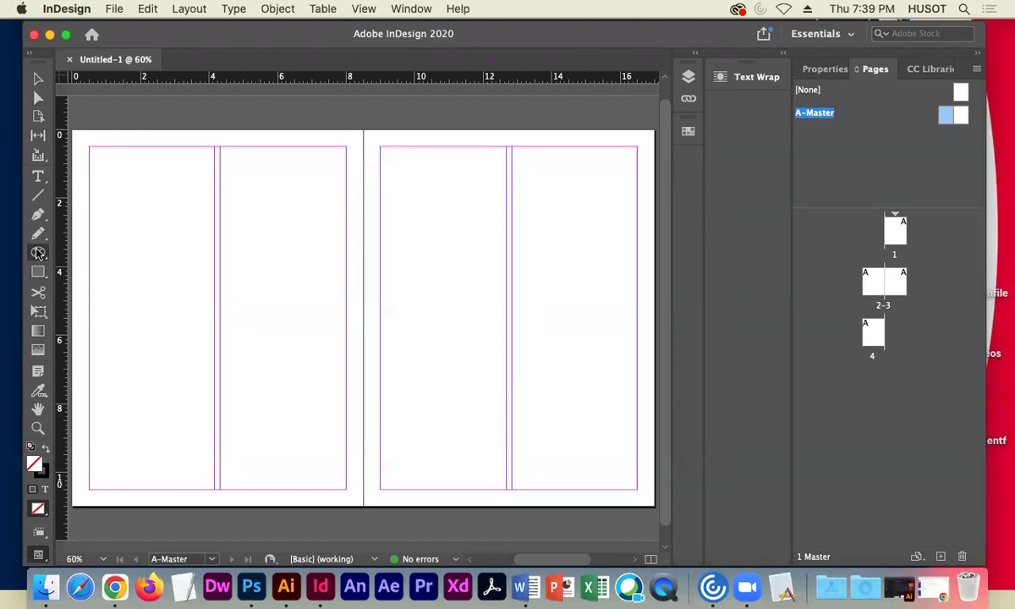
click(38, 273)
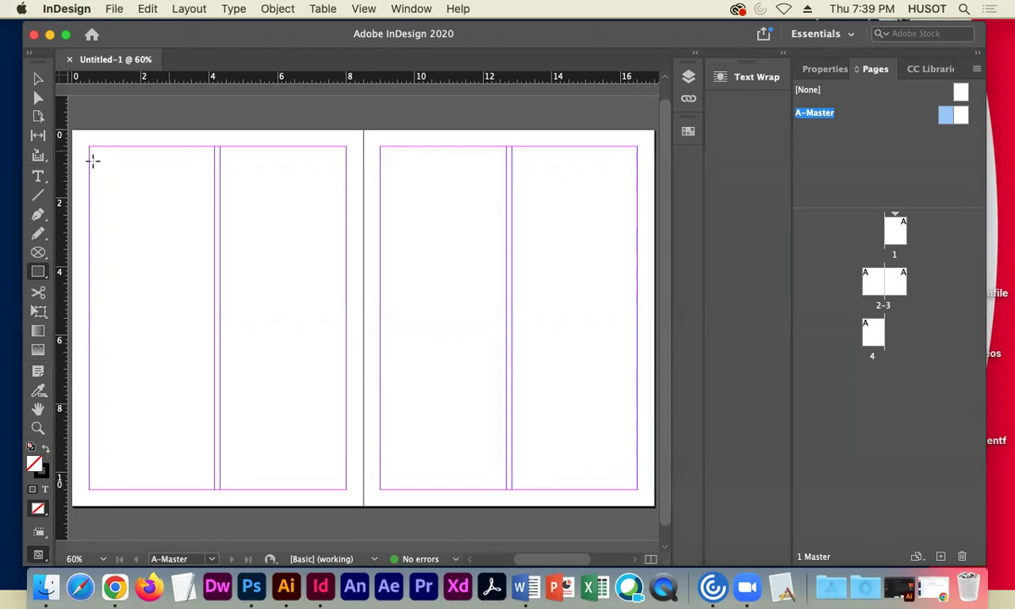
Draw a text frame about 3.75 in wide and 0.325 in high below the first column of the left master page.
click(39, 176)
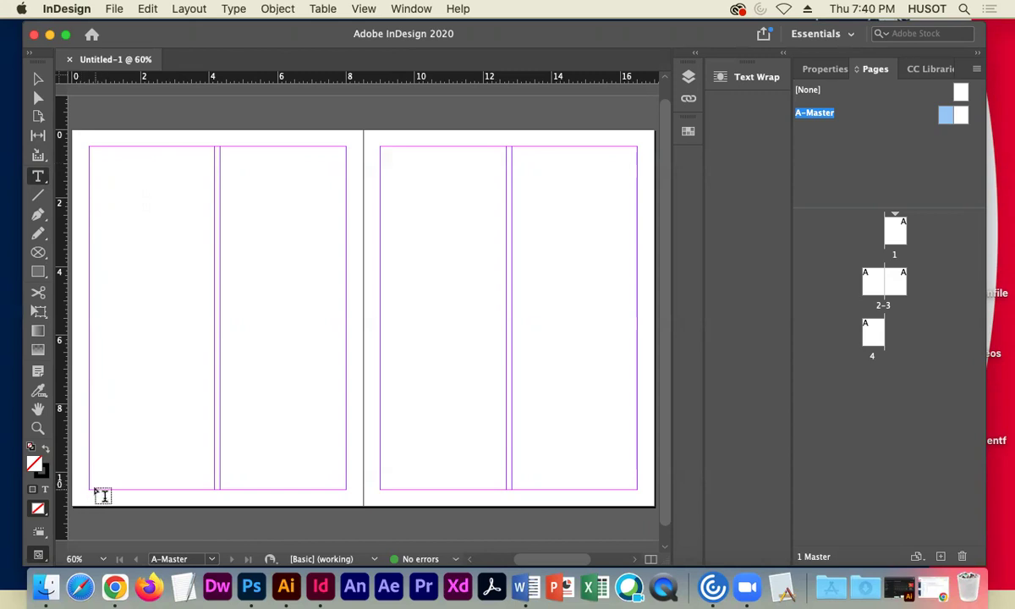
drag(97, 497, 214, 502)
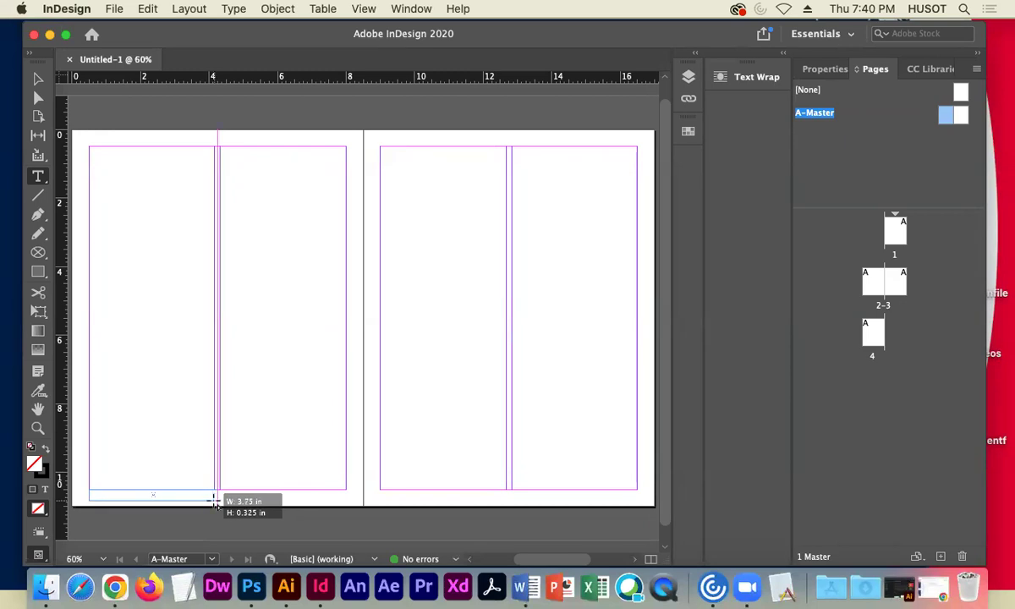
drag(215, 503, 215, 499)
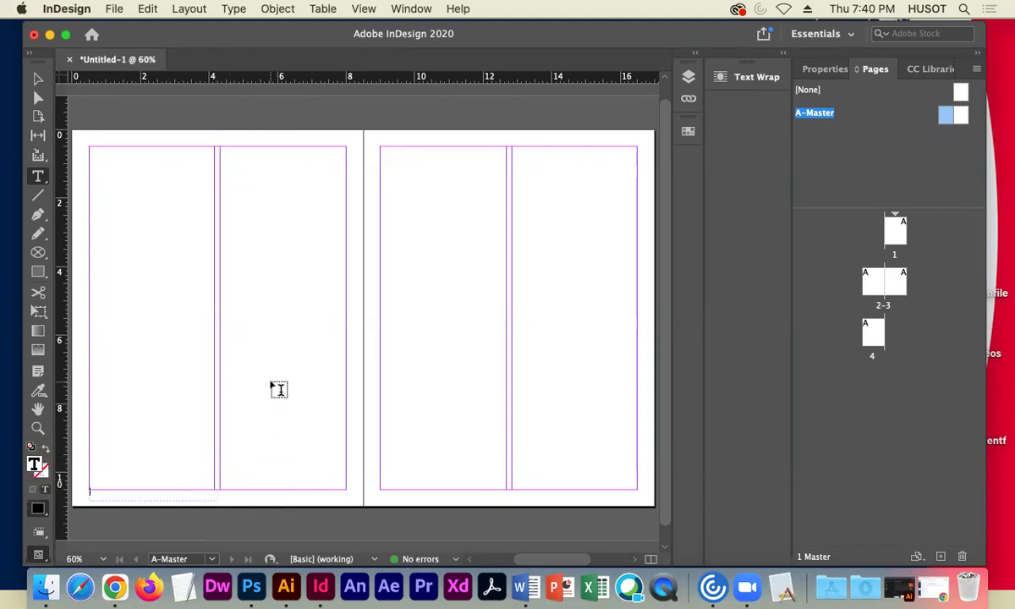
Extend the bottom edge of the footer text frame slightly toward the page edge.
key(super+2)
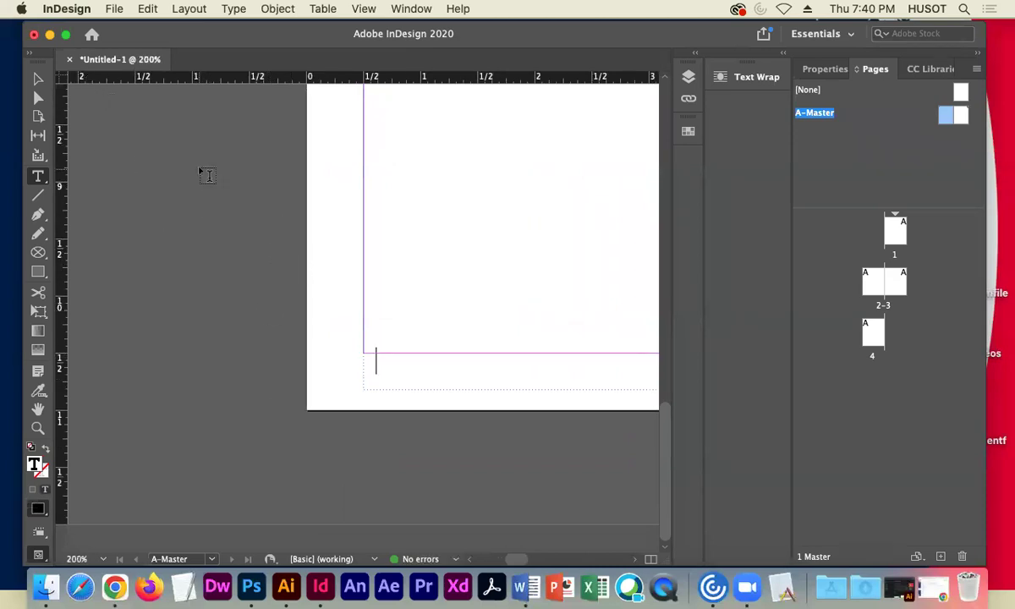
click(38, 78)
drag(573, 276, 378, 270)
drag(385, 391, 390, 398)
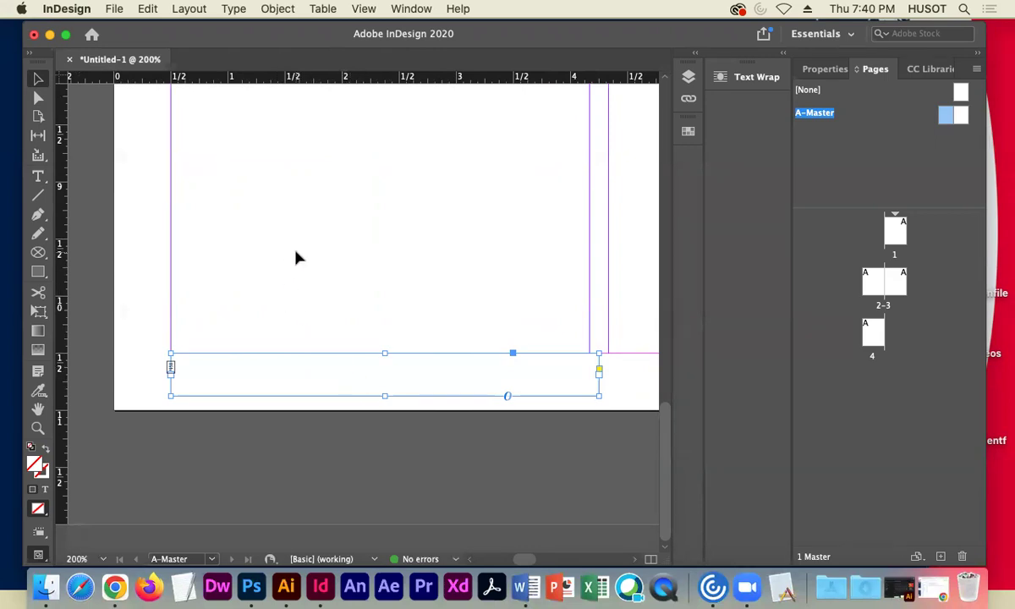
Reselect the footer text frame and fine-tune its height by lowering its bottom outer corner a little.
click(90, 240)
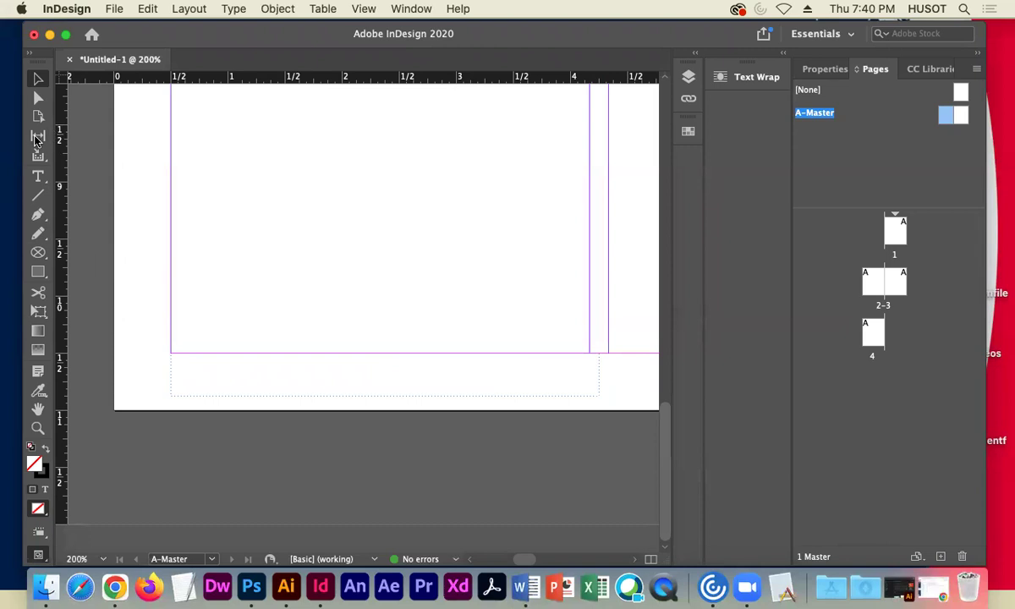
click(170, 359)
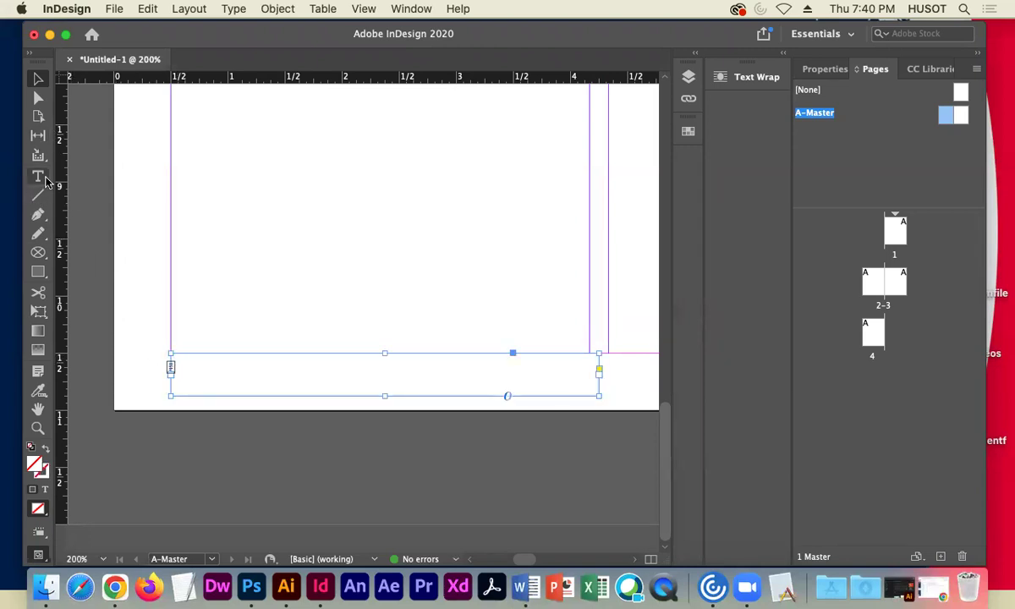
click(37, 176)
click(182, 364)
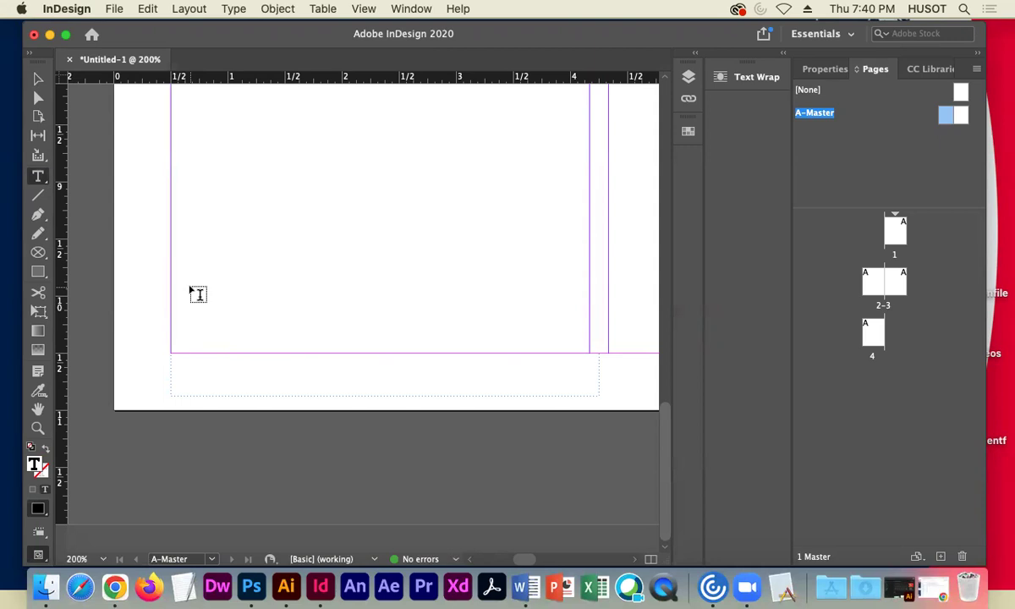
click(38, 79)
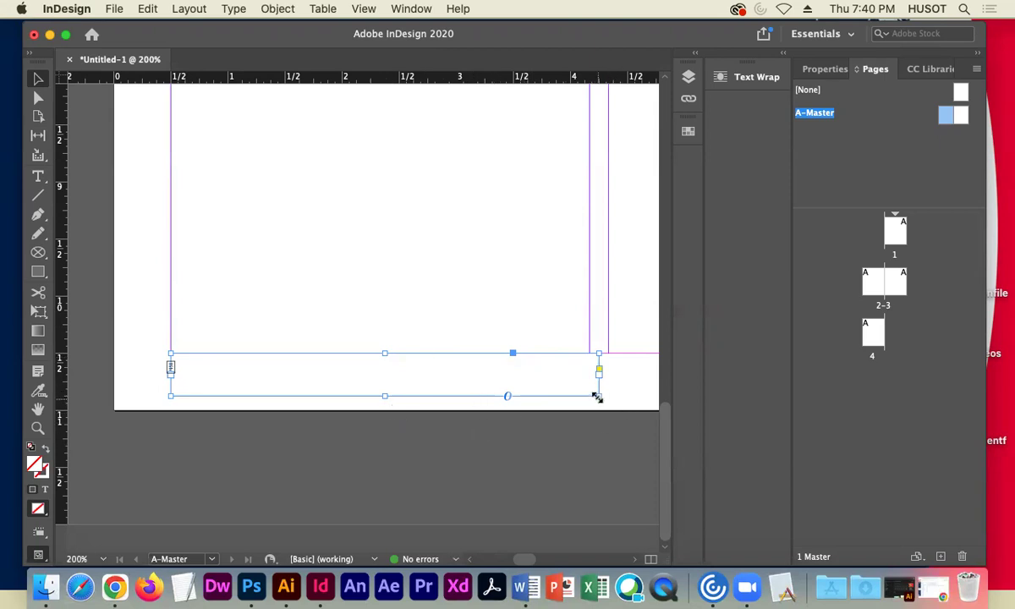
mouse_move(596, 397)
mouse_down()
mouse_move(571, 396)
mouse_move(598, 397)
mouse_up()
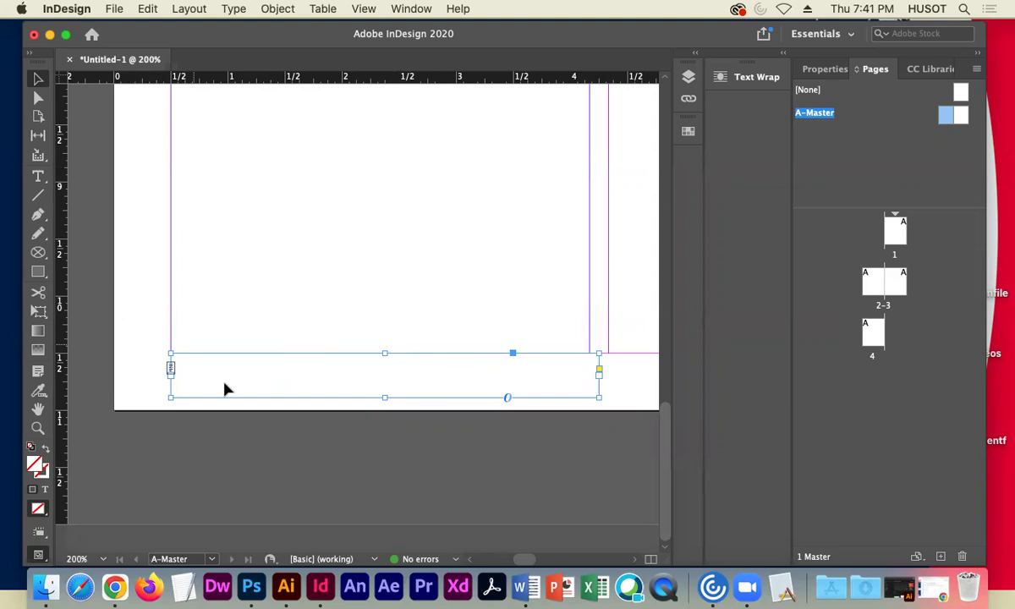
Enter the text "Baskin Robbins" in the footer text frame on the left master page.
click(38, 176)
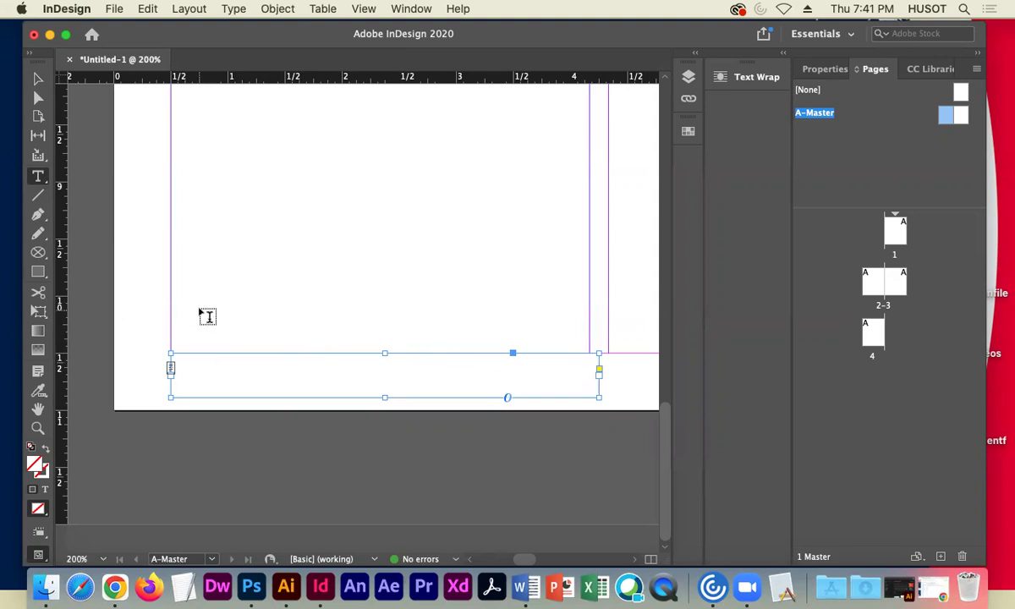
click(201, 369)
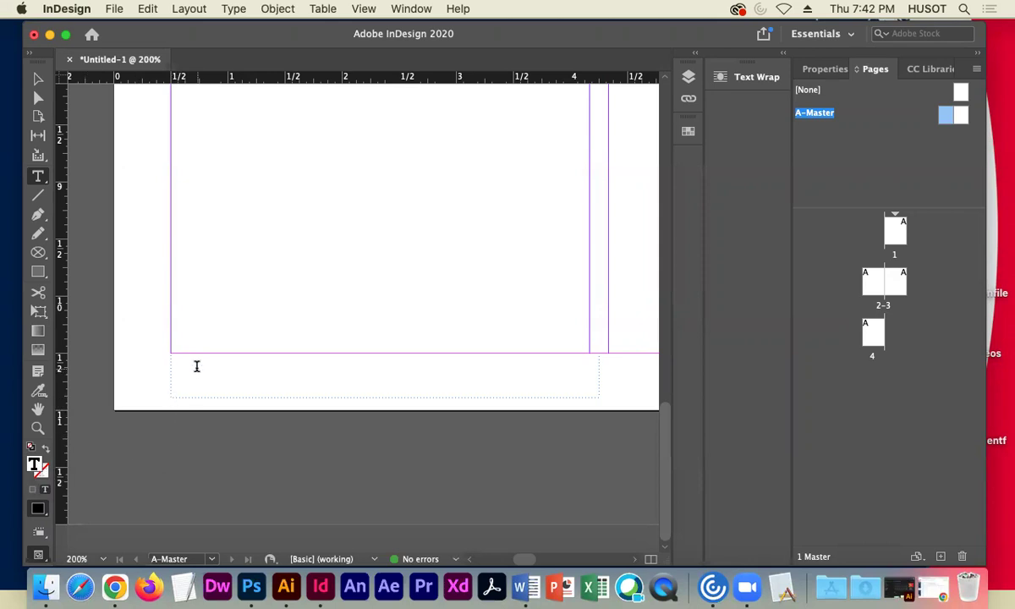
click(35, 455)
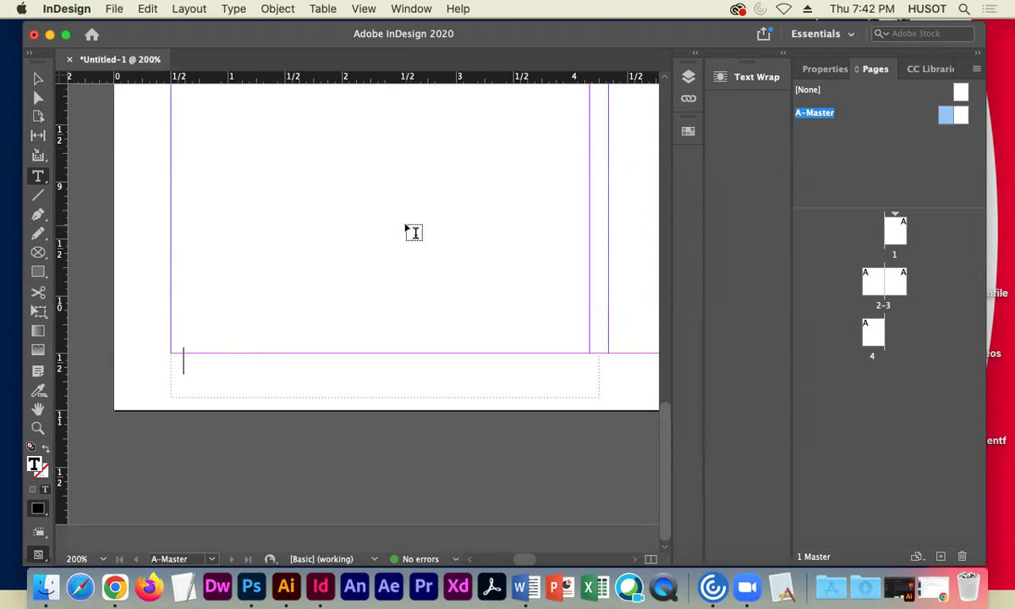
text(Ba)
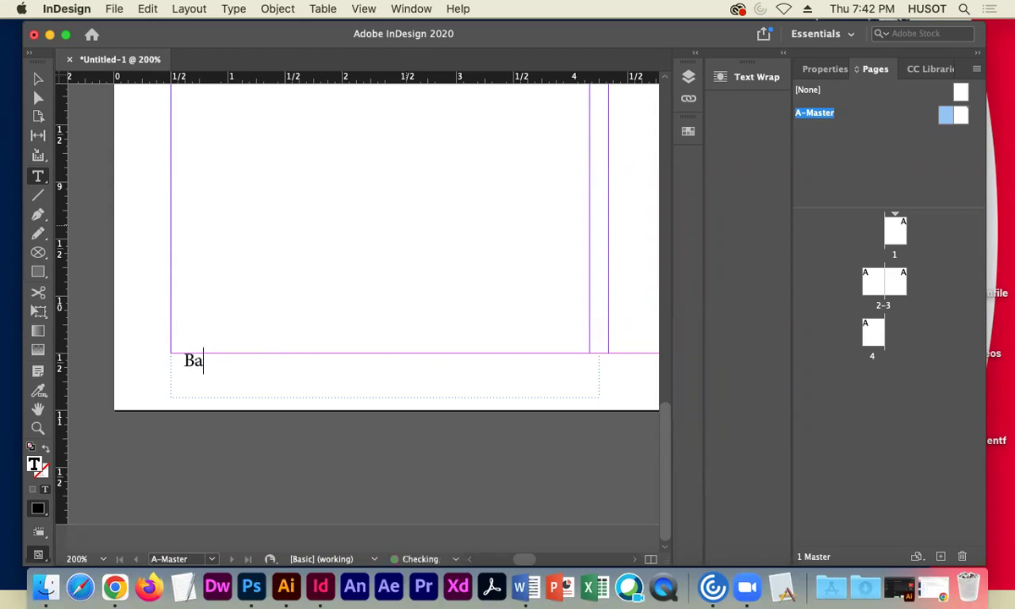
text(skin Robbins)
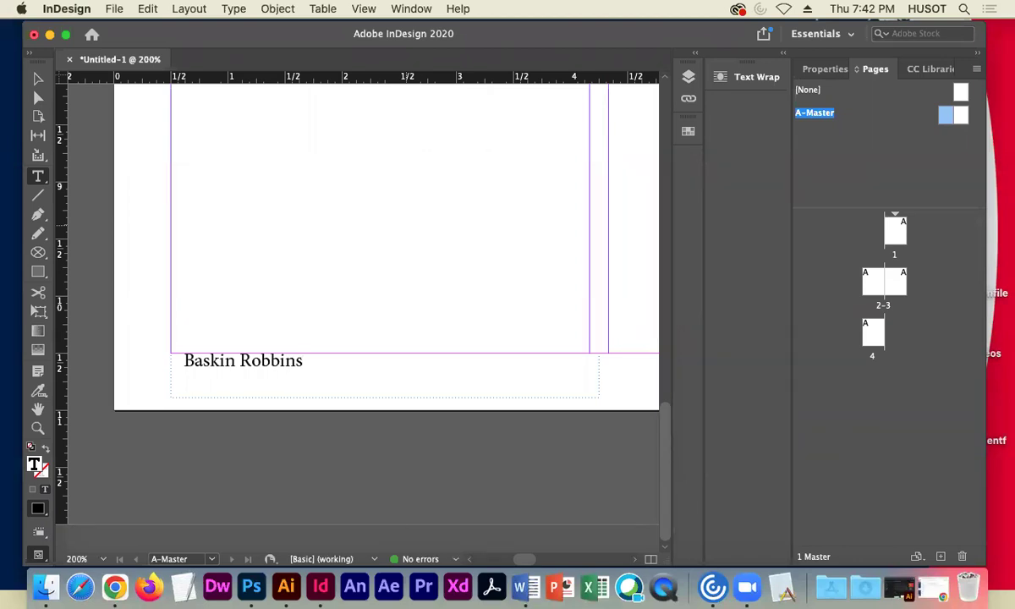
Set the word "Baskin" in the footer to the Bold style of Minion Pro.
click(825, 70)
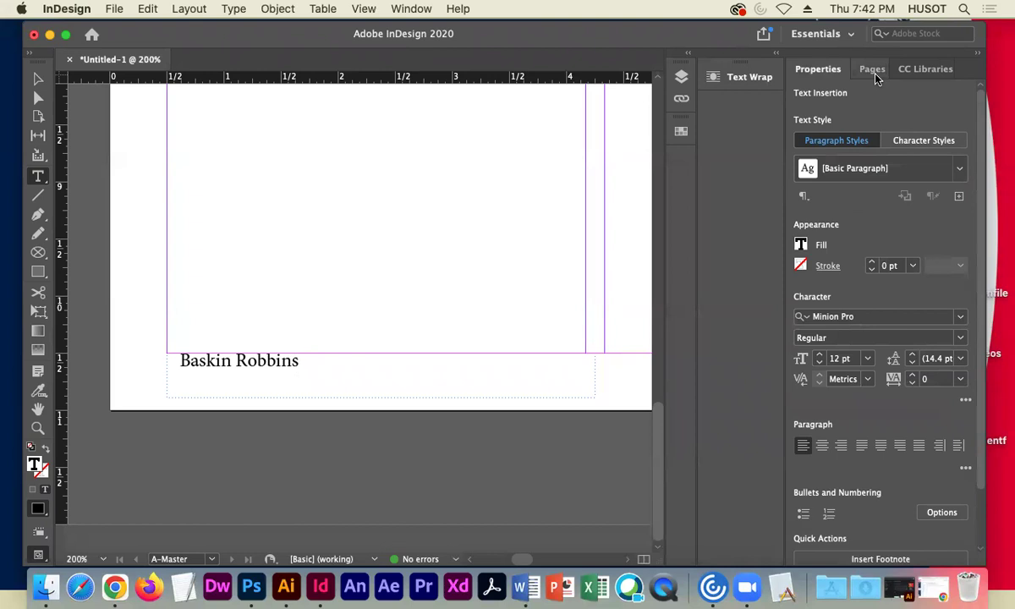
click(874, 73)
click(811, 71)
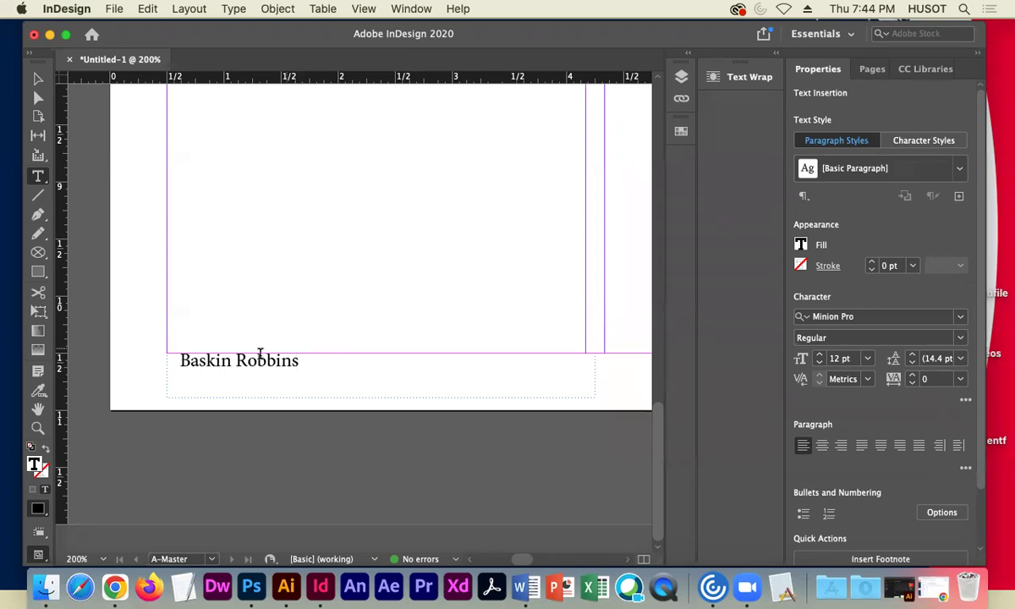
drag(230, 361, 180, 361)
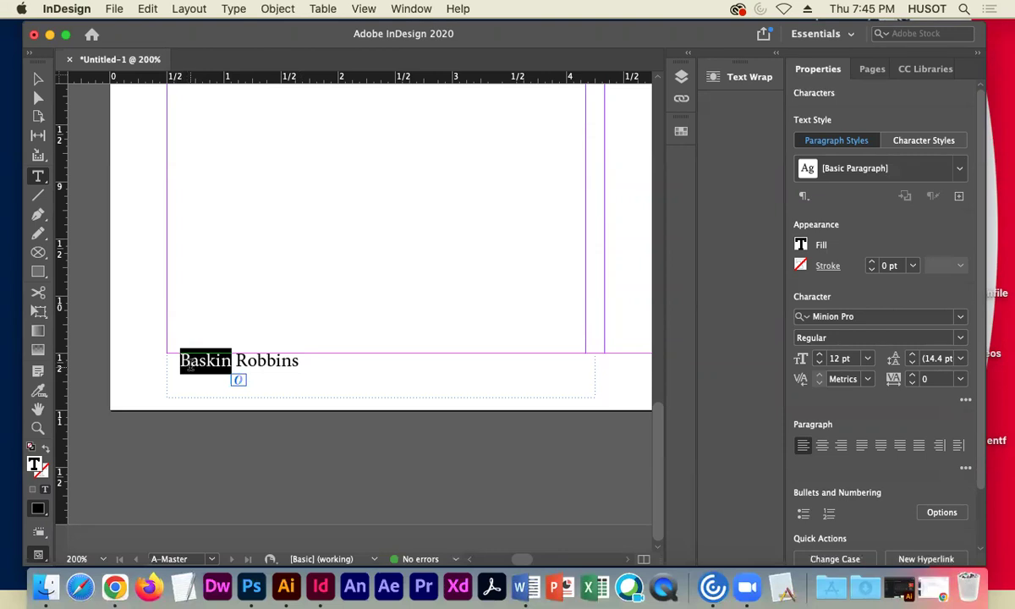
drag(233, 360, 183, 360)
click(959, 337)
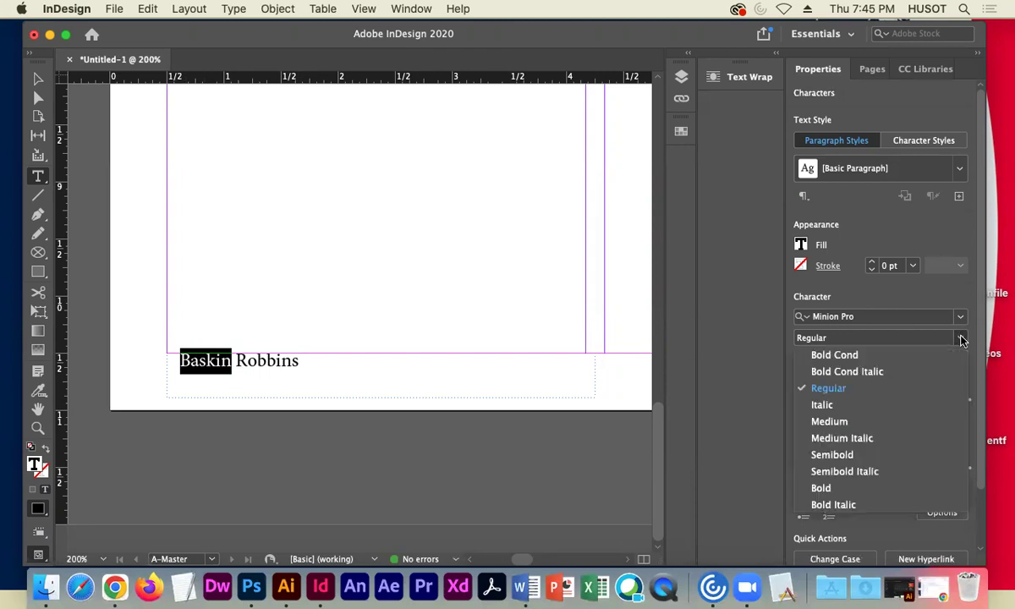
click(822, 488)
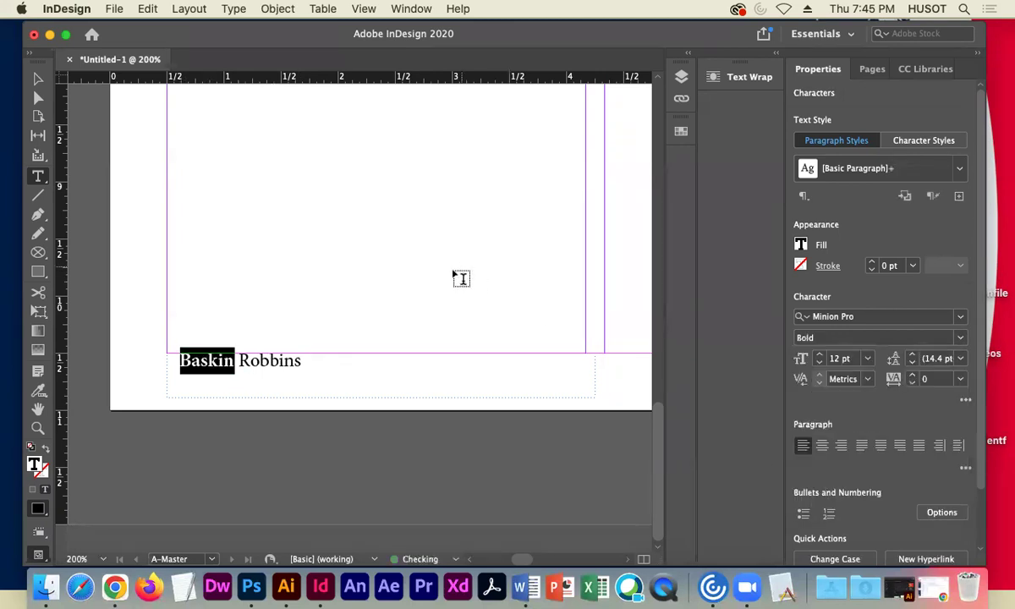
Set the word "Robbins" in the footer to the Italic style of Minion Pro.
click(244, 360)
key(Right)
key(Right)
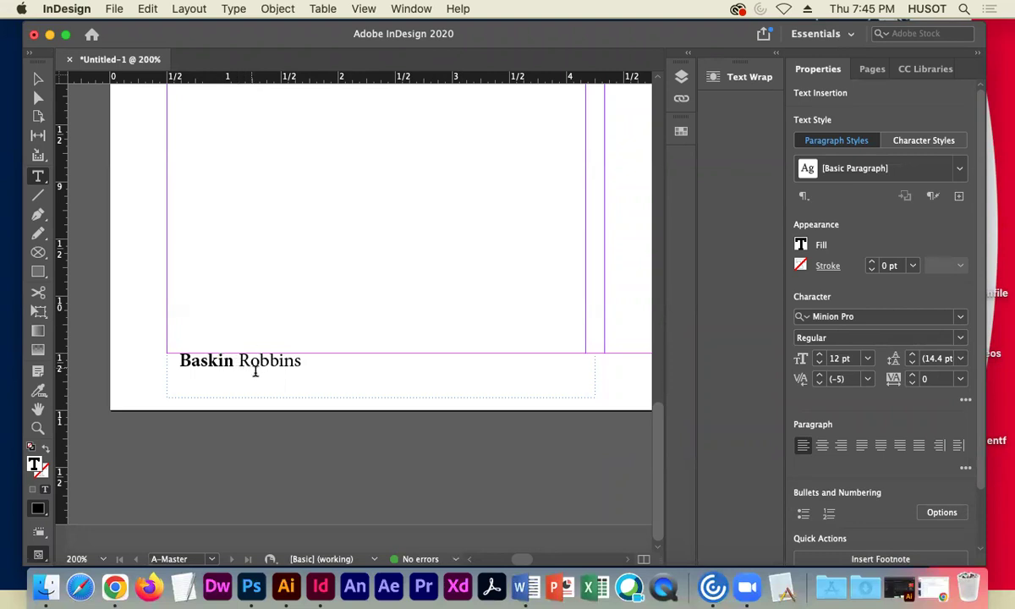
click(241, 361)
click(261, 361)
drag(239, 360, 410, 359)
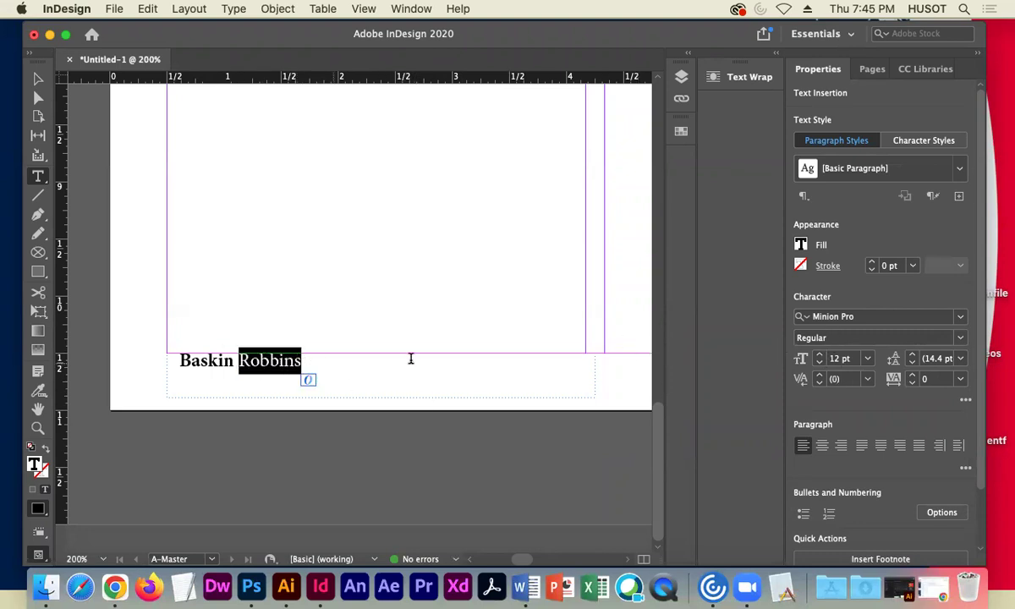
click(959, 338)
click(830, 408)
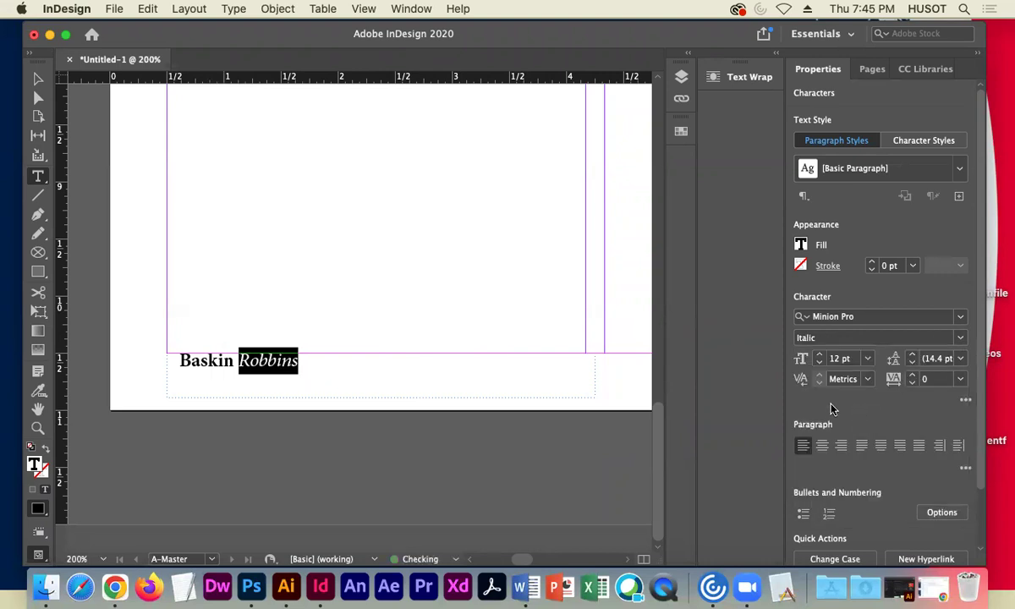
click(281, 360)
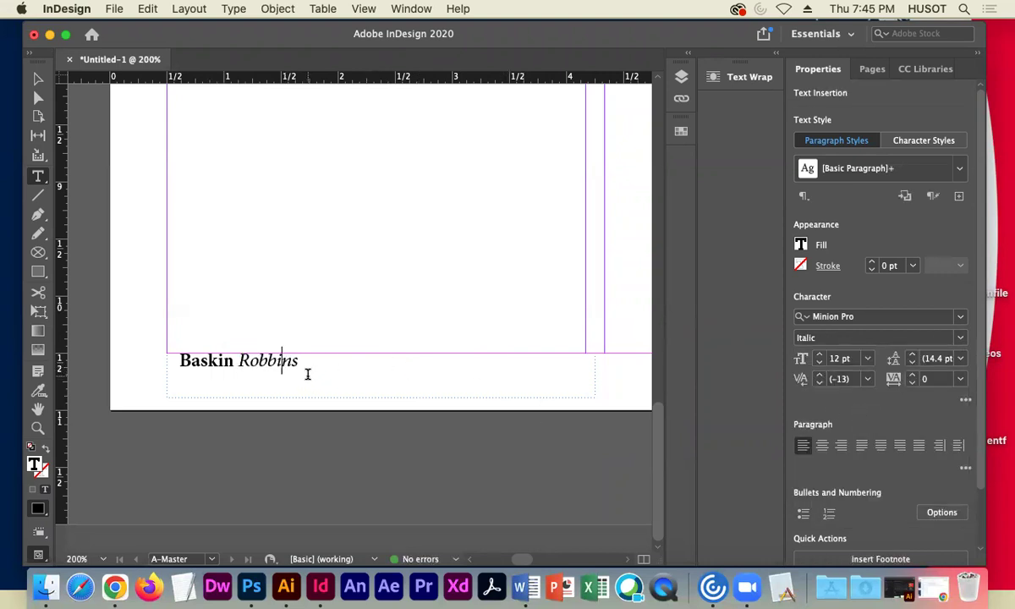
Remove the space between "Baskin" and "Robbins", and set the whole footer text to 14 pt.
click(235, 361)
key(BackSpace)
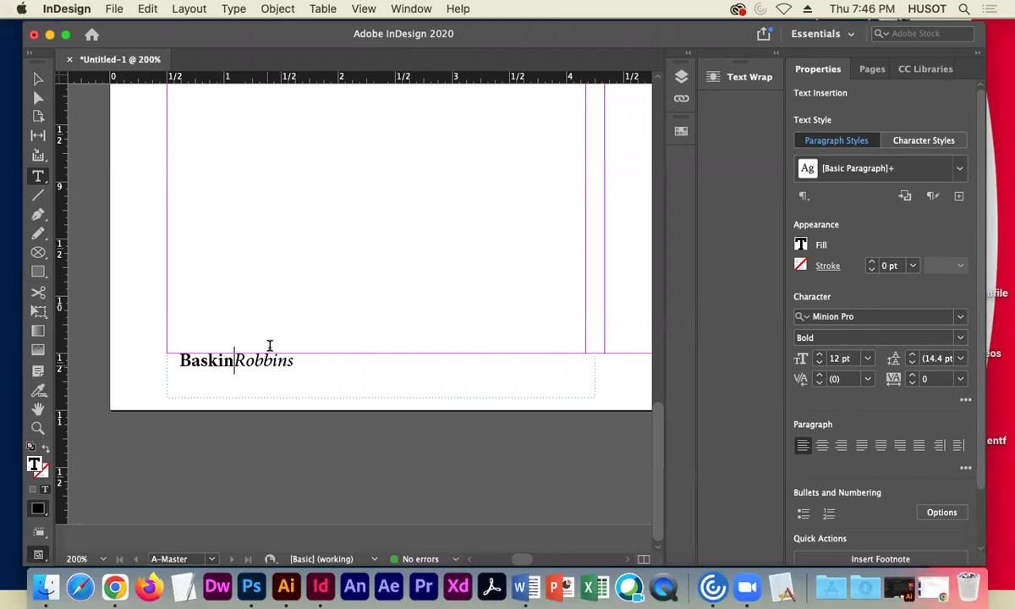
click(293, 360)
drag(294, 361, 177, 360)
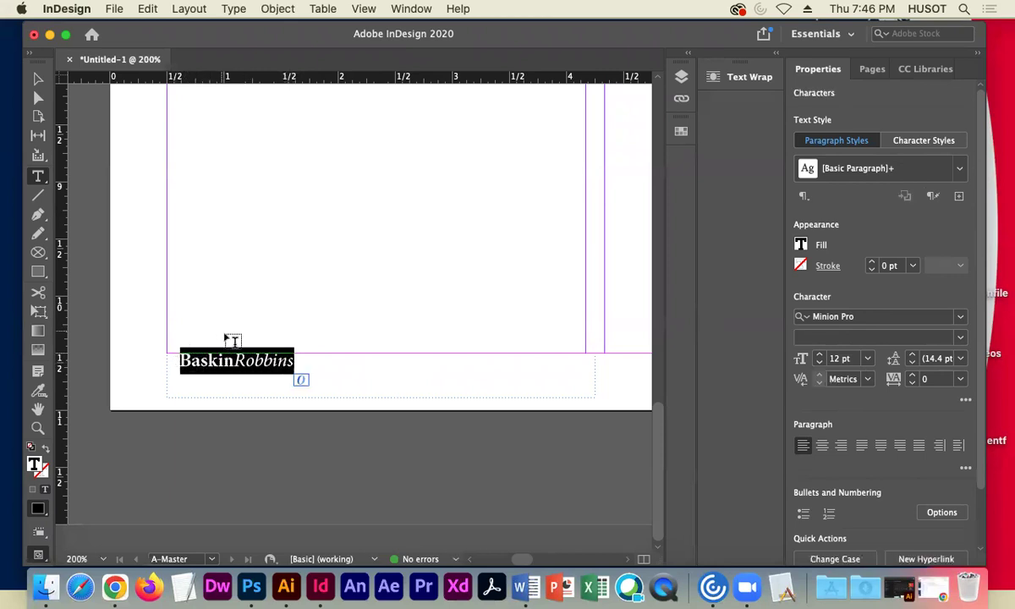
click(819, 356)
click(818, 355)
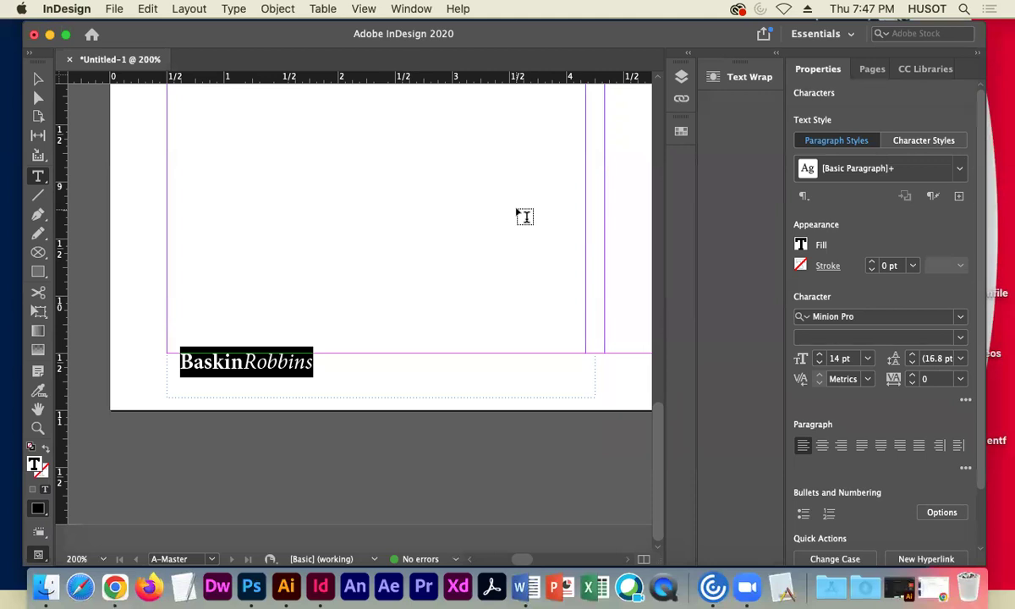
Examine the swatch, color and gradient options for the fill of the selected footer text.
click(801, 245)
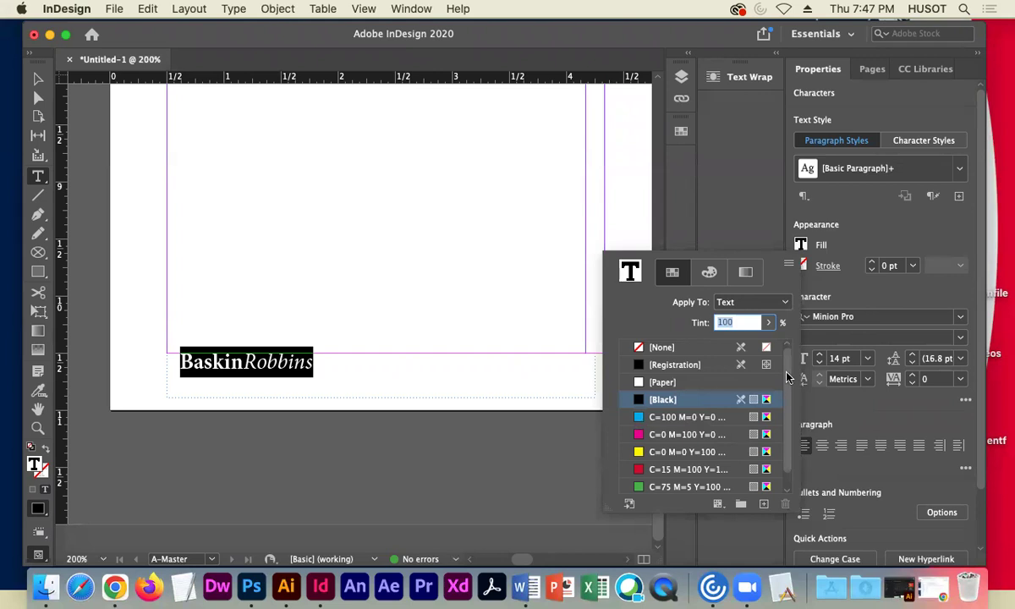
scroll(786, 377, down, 1)
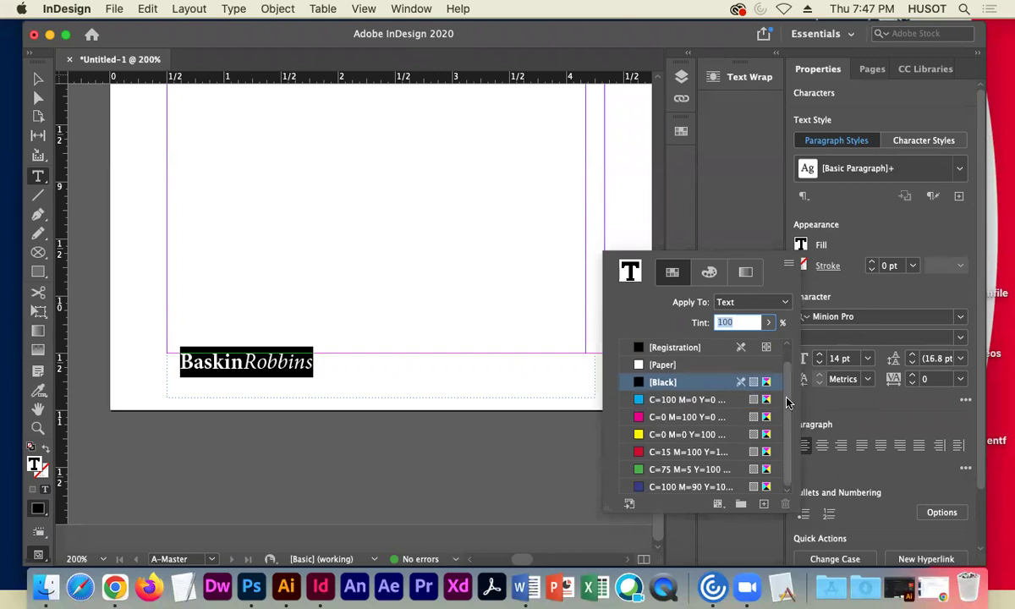
scroll(786, 381, up, 1)
scroll(785, 383, down, 1)
scroll(781, 367, up, 1)
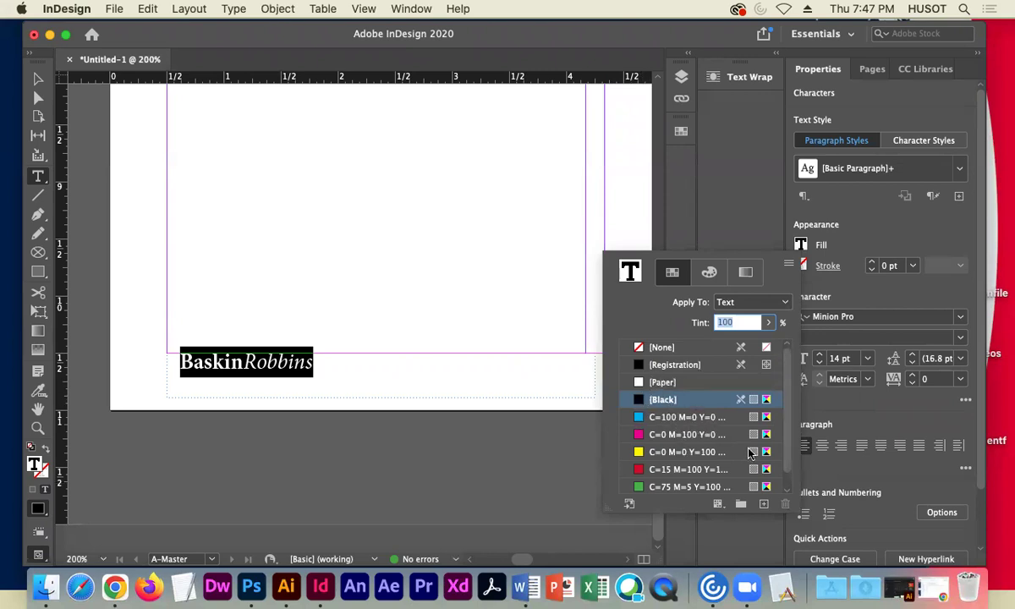
scroll(786, 416, down, 1)
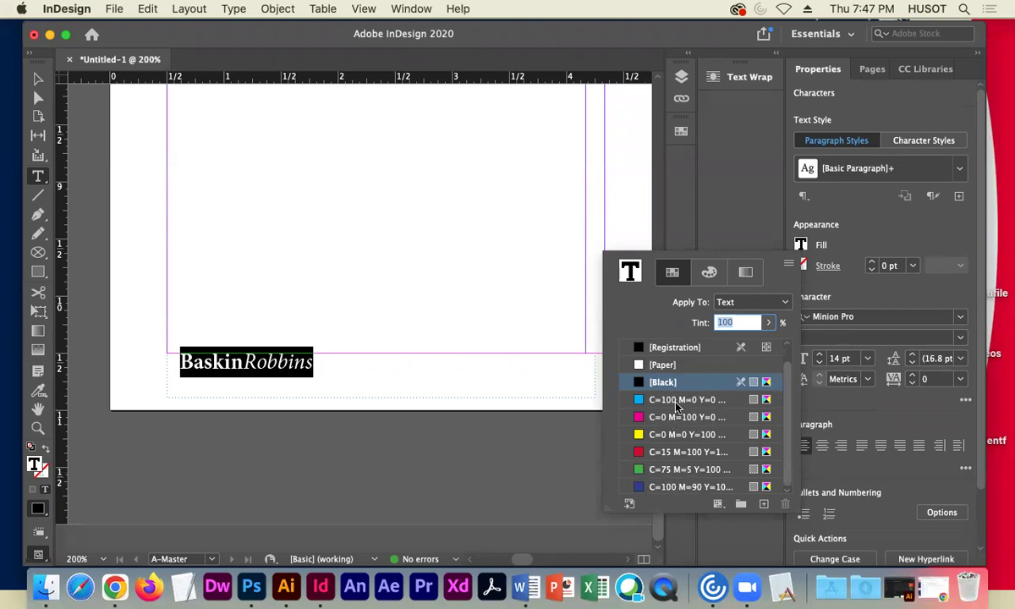
click(710, 272)
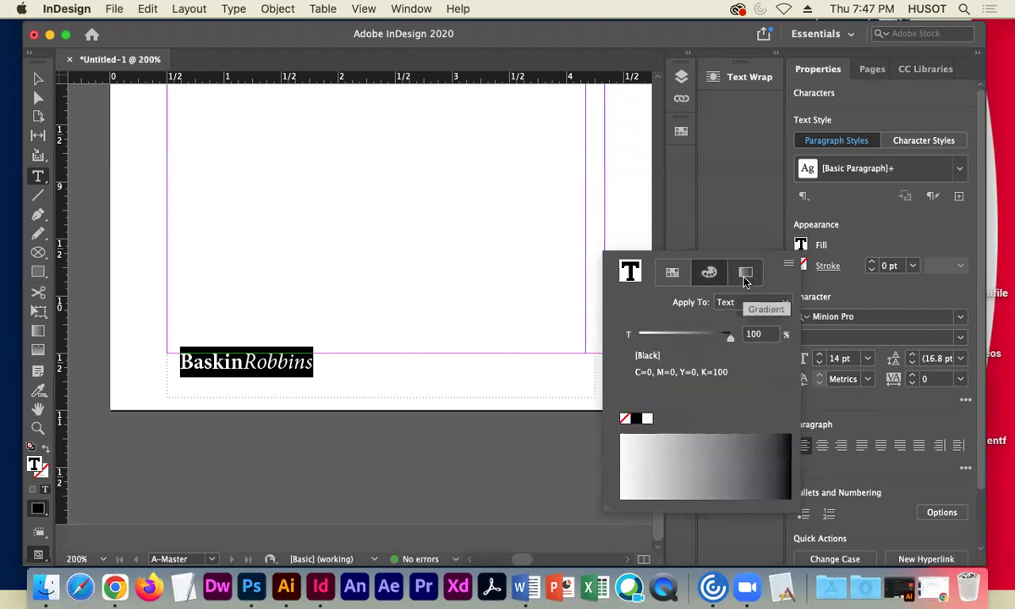
click(745, 272)
click(710, 272)
click(671, 273)
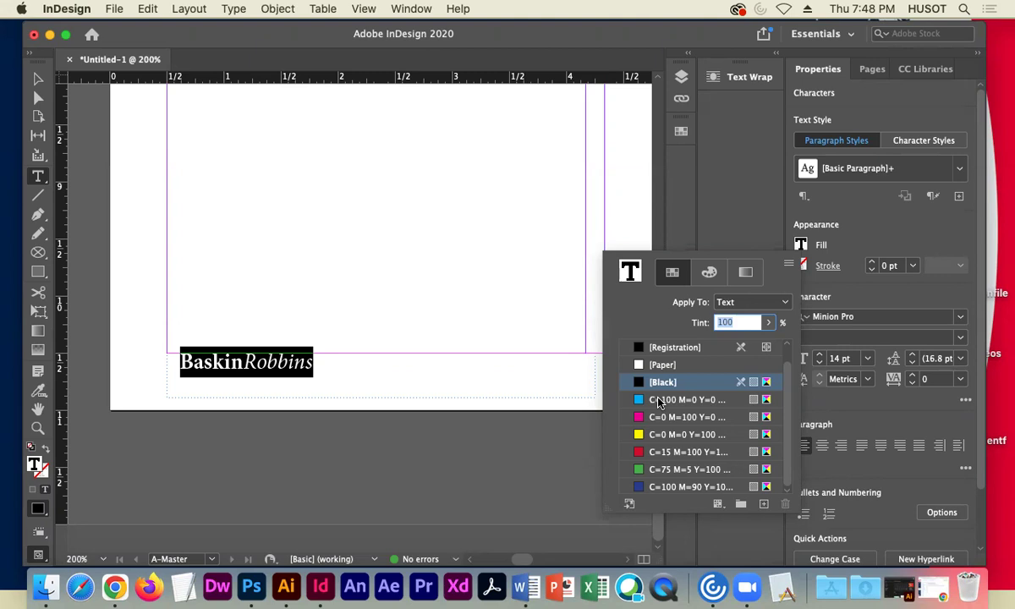
click(818, 222)
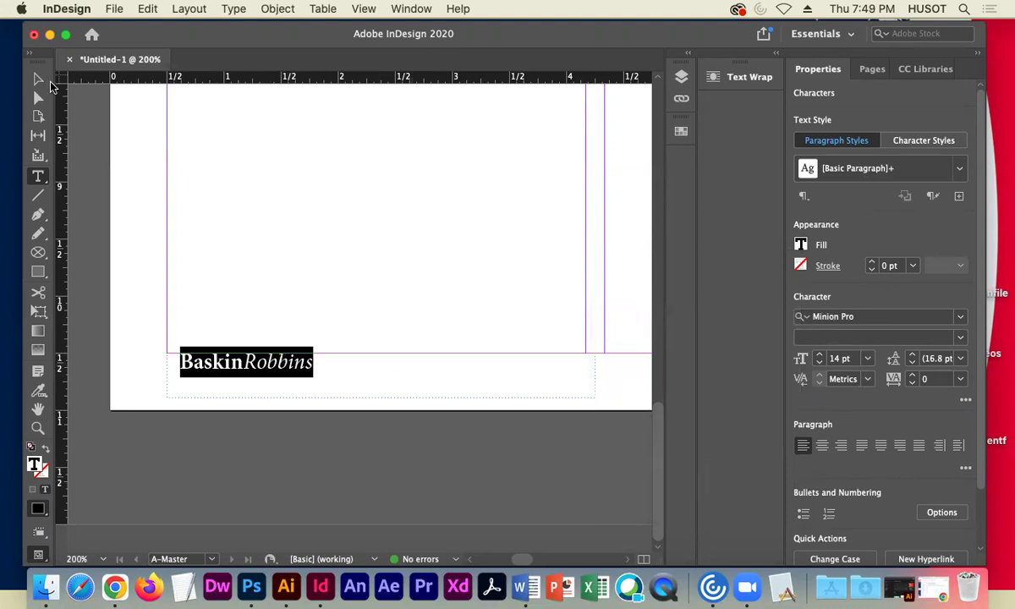
Shrink the footer text frame to about 1.36 by 0.22 in so it fits closely around its text.
click(38, 78)
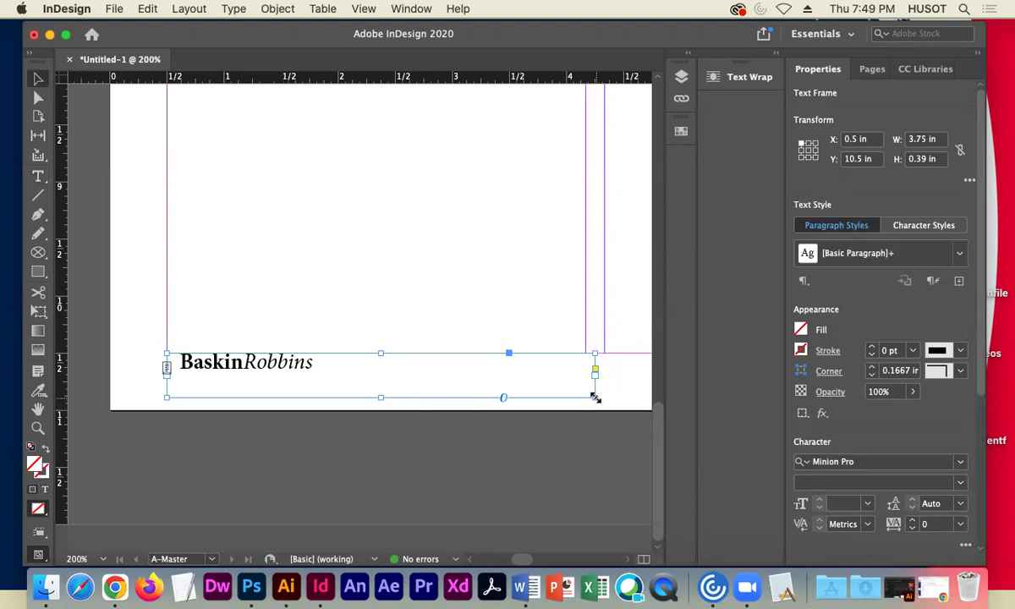
drag(595, 397, 596, 398)
drag(528, 388, 335, 377)
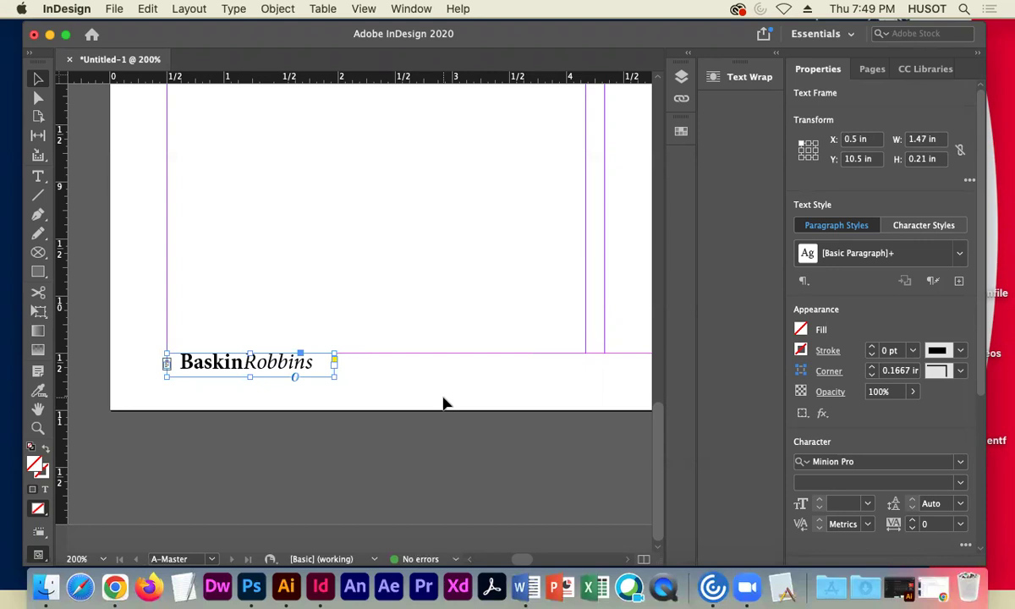
mouse_move(335, 377)
mouse_down()
mouse_move(498, 399)
mouse_move(594, 389)
mouse_move(351, 367)
mouse_move(322, 375)
mouse_up()
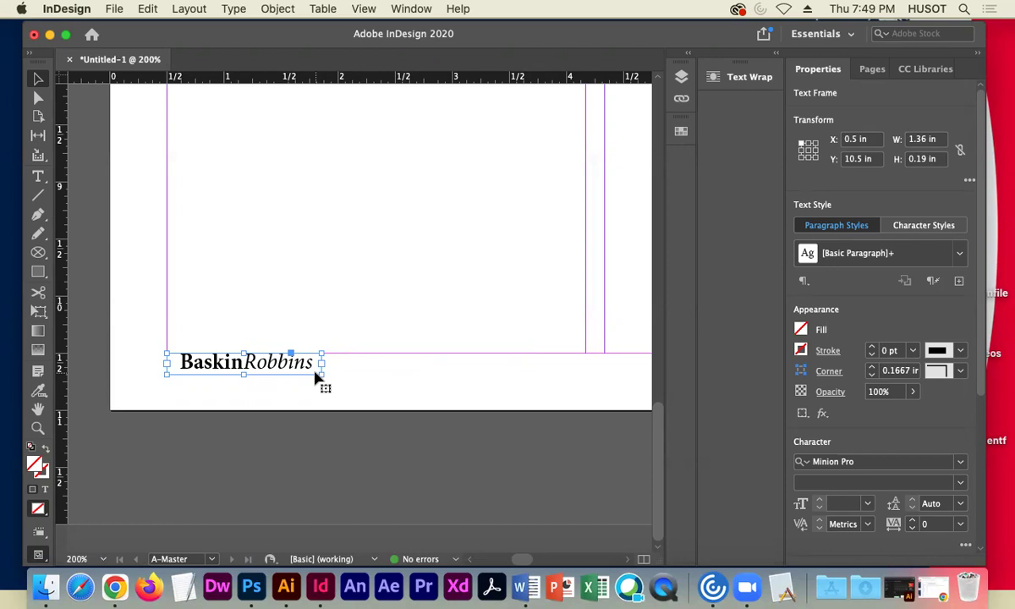
mouse_move(320, 374)
mouse_down()
mouse_move(394, 405)
mouse_move(322, 377)
mouse_up()
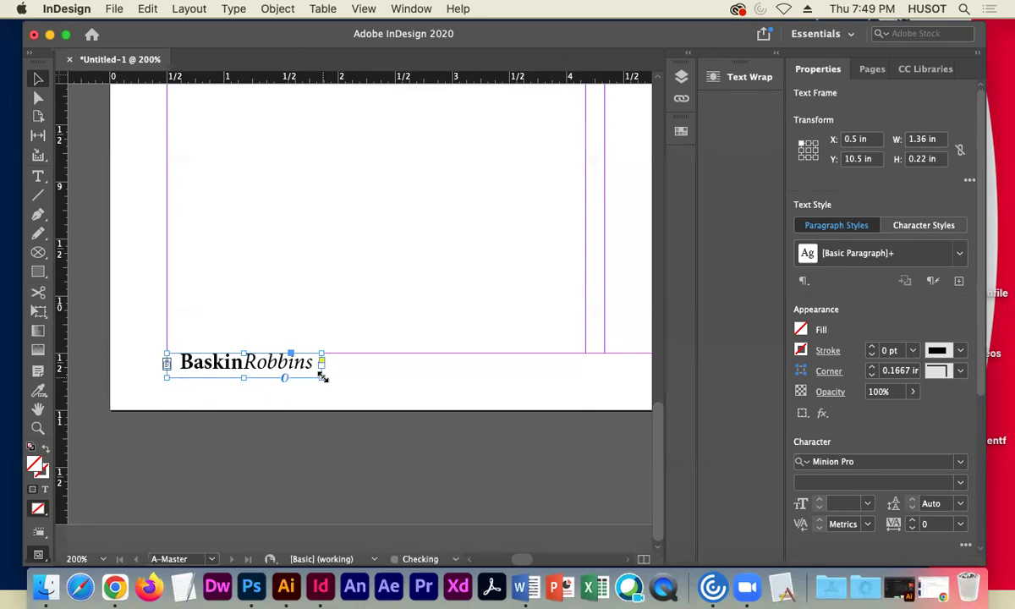
Try moving the footer text frame into the page body and back, stretching and shrinking it along the way.
drag(272, 366, 443, 226)
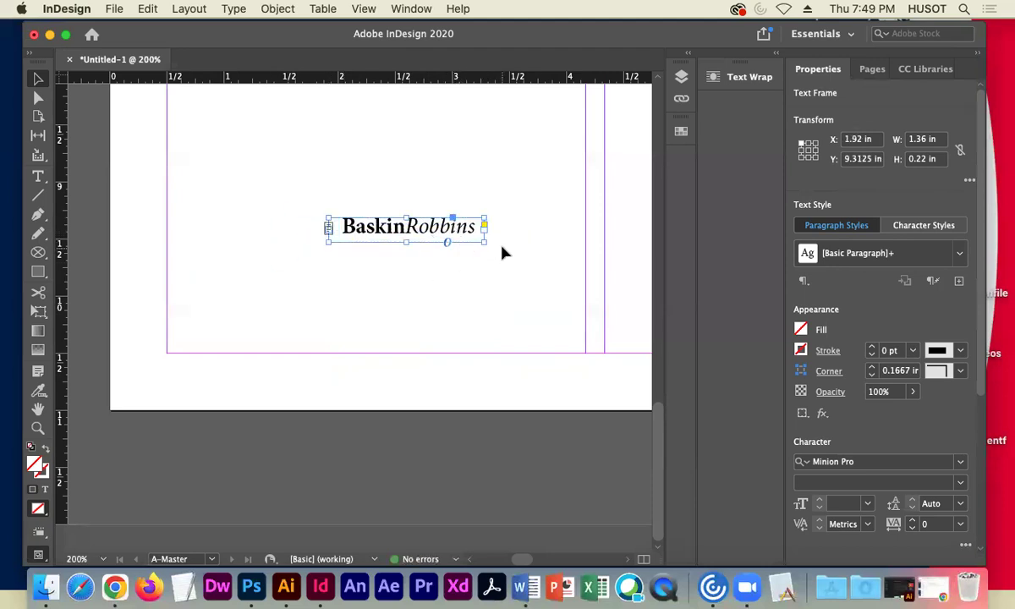
drag(439, 230, 285, 370)
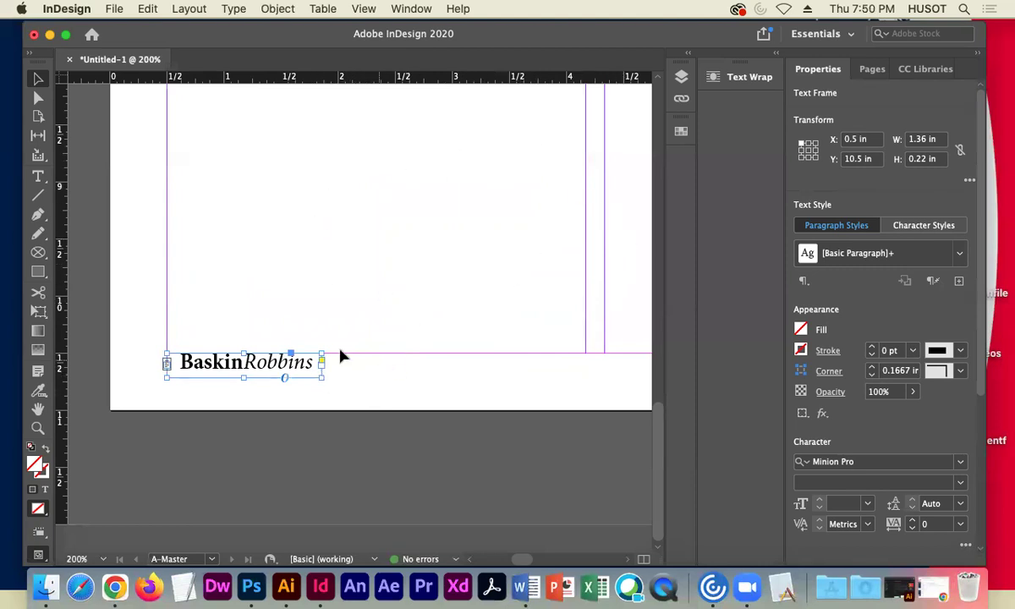
drag(321, 378, 584, 369)
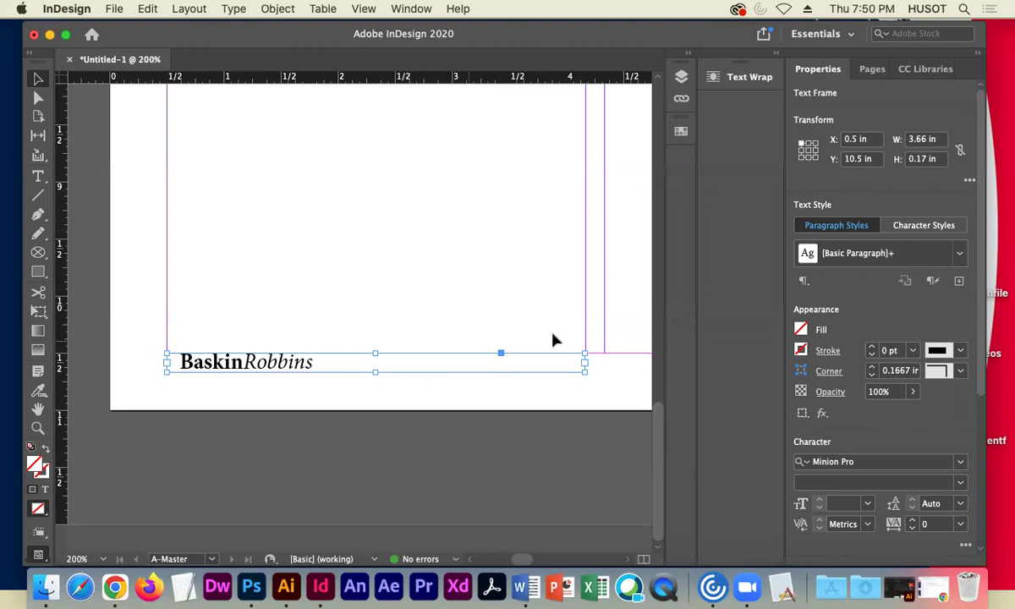
drag(582, 367, 327, 372)
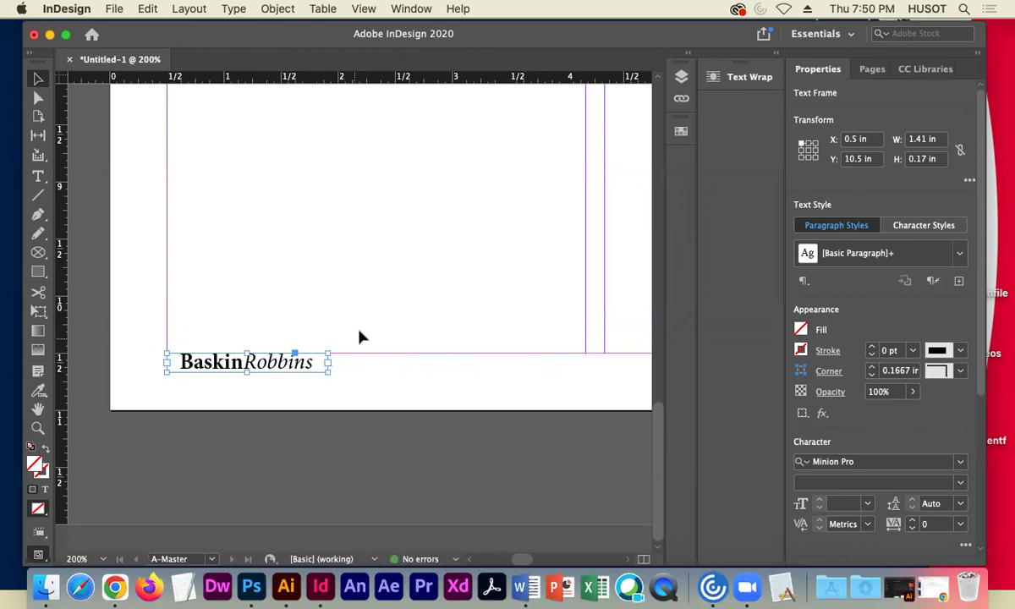
drag(307, 367, 386, 267)
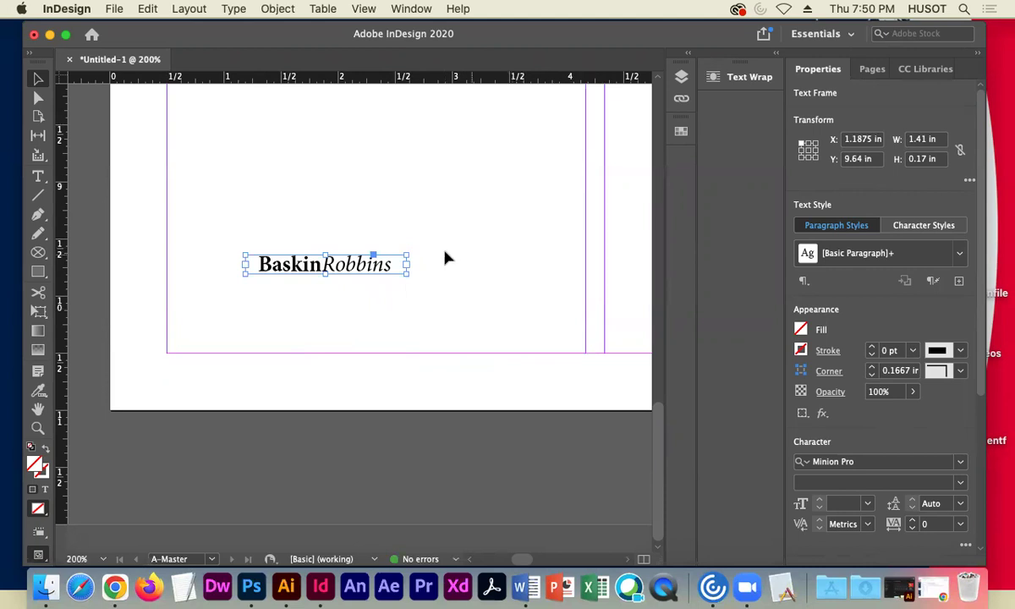
drag(406, 273, 584, 335)
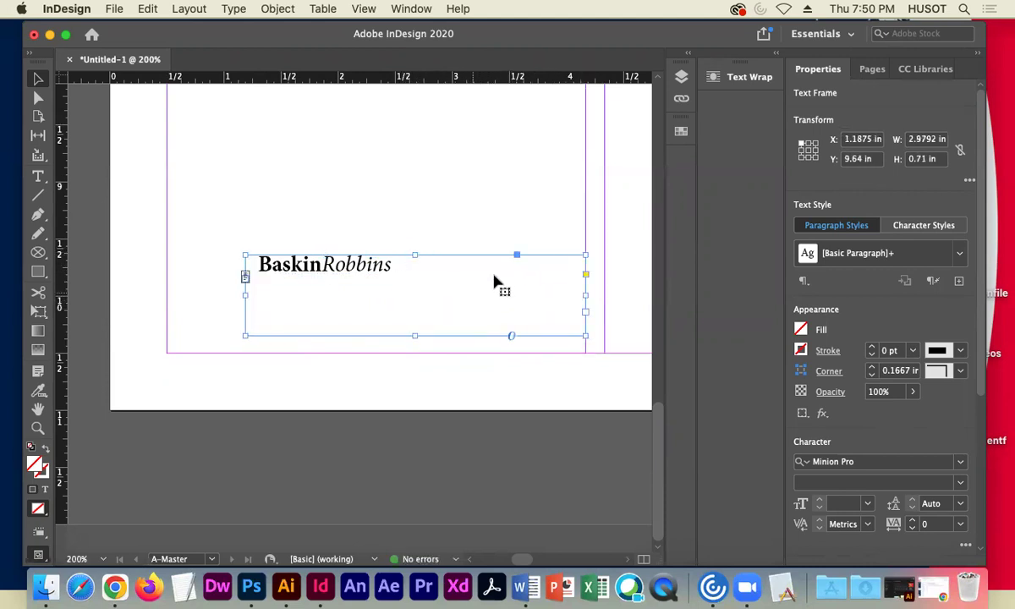
drag(585, 335, 405, 278)
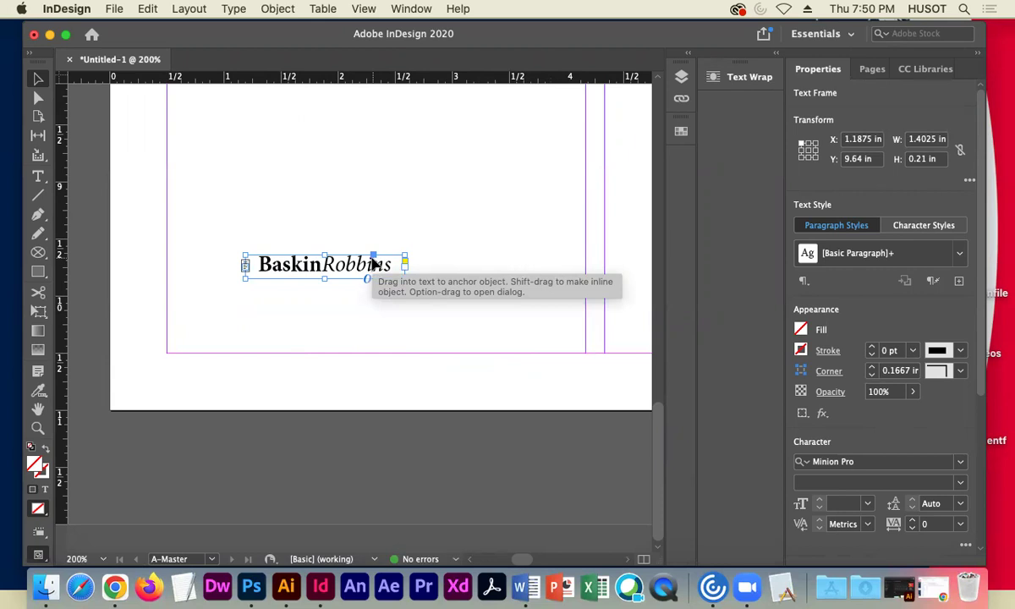
drag(334, 268, 300, 373)
click(351, 313)
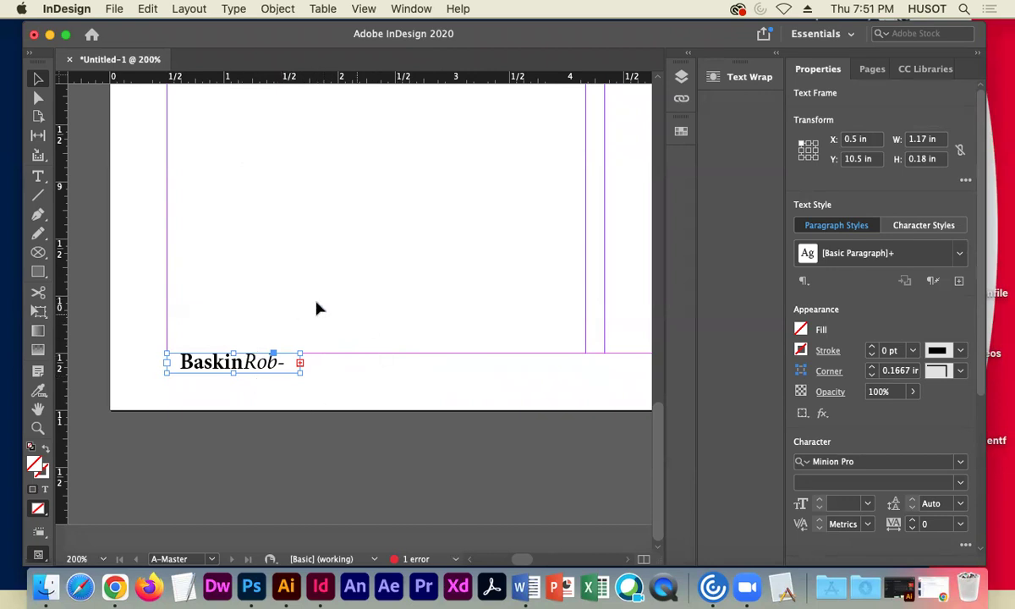
Resize the footer text frame to about 1.38 by 0.2 in and move it down to about Y 10.625 in.
drag(301, 373, 335, 375)
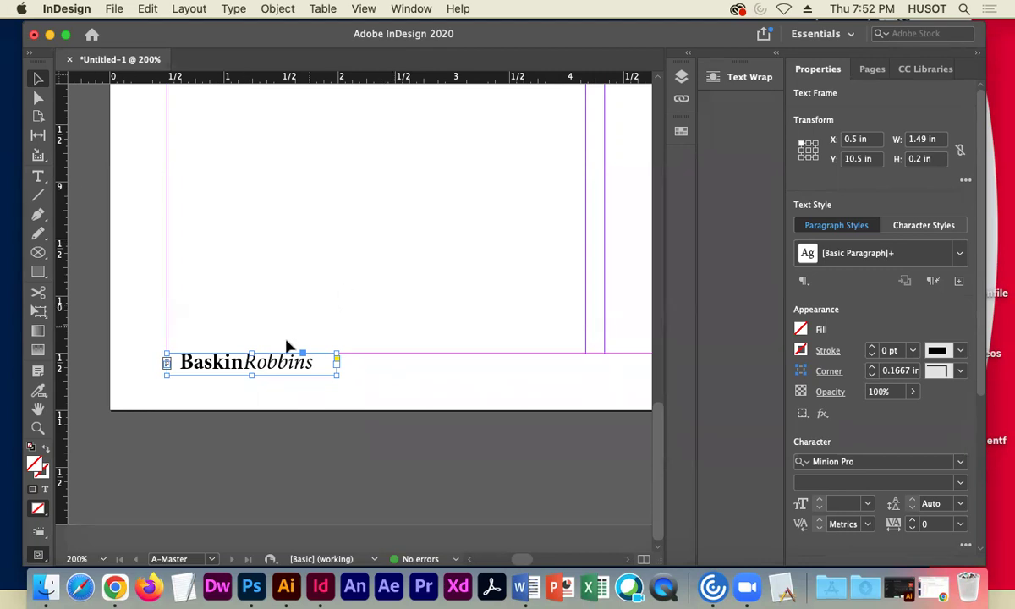
drag(336, 375, 322, 373)
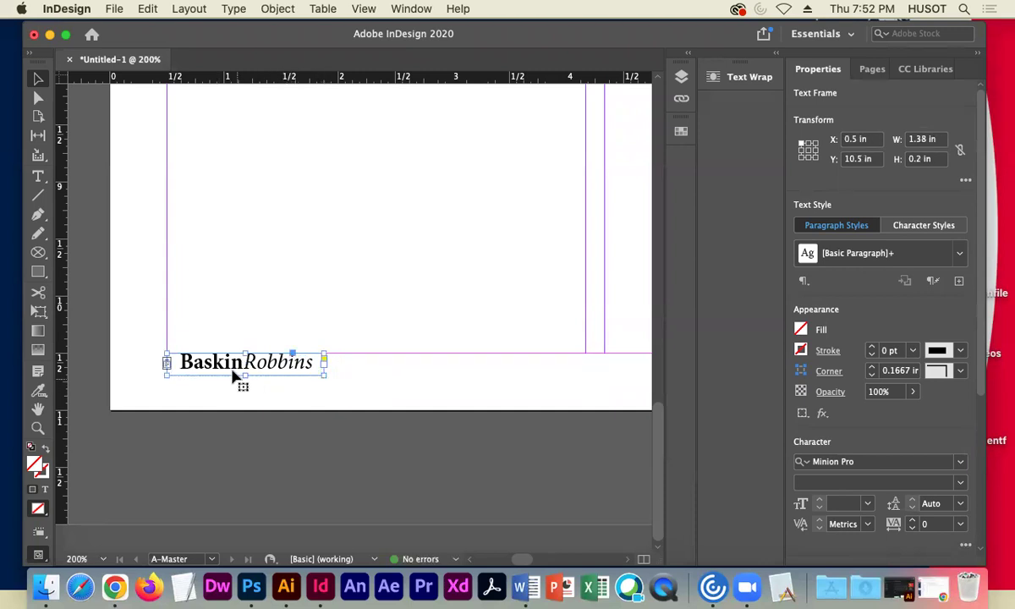
drag(217, 366, 218, 384)
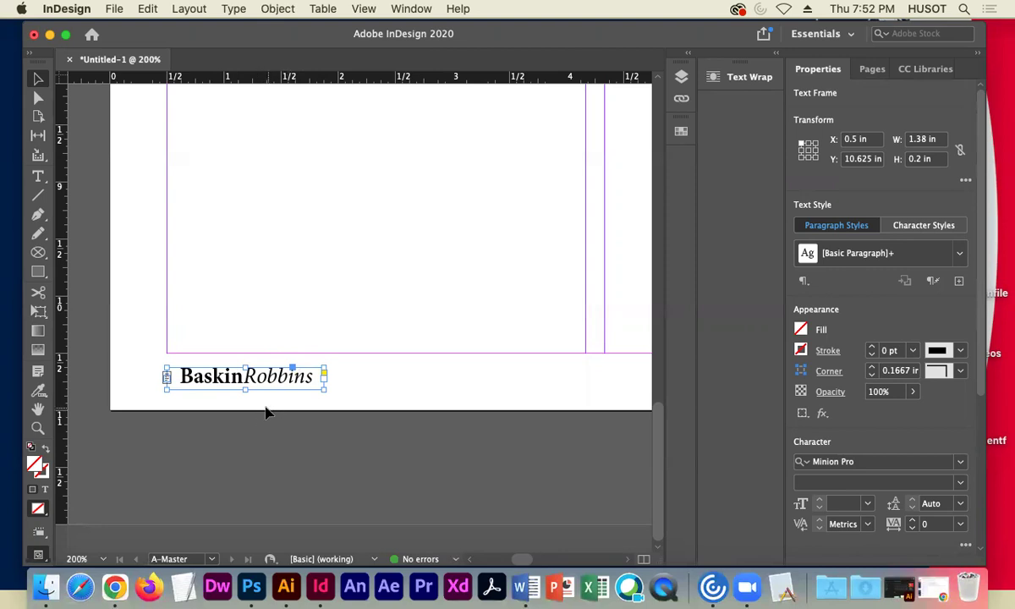
mouse_move(226, 380)
mouse_down()
mouse_move(272, 363)
mouse_move(249, 379)
mouse_move(223, 378)
mouse_up()
click(391, 386)
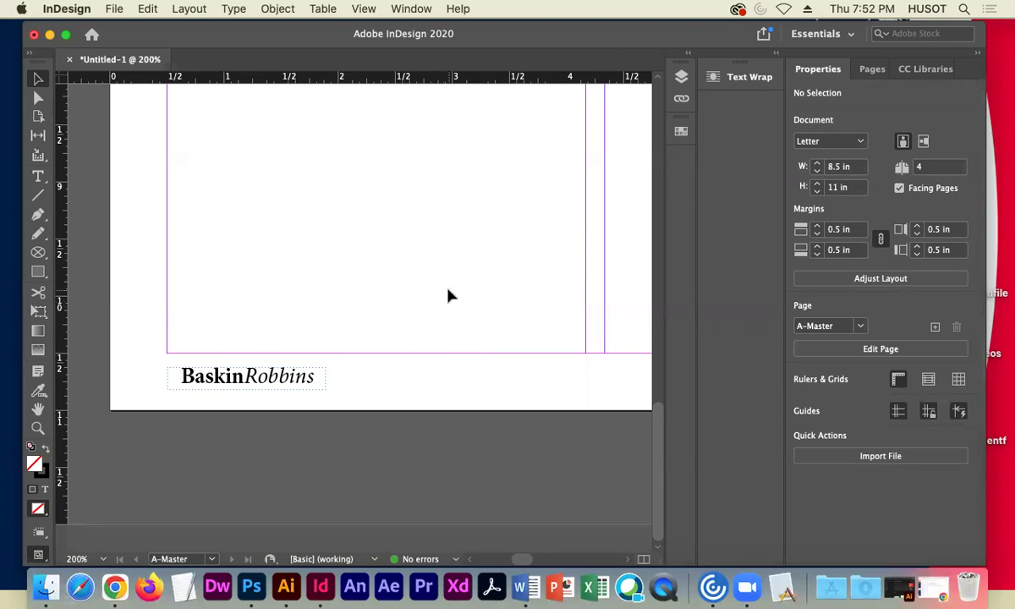
Check the footer on document pages 2 and 4 against the left page of A-Master.
click(872, 70)
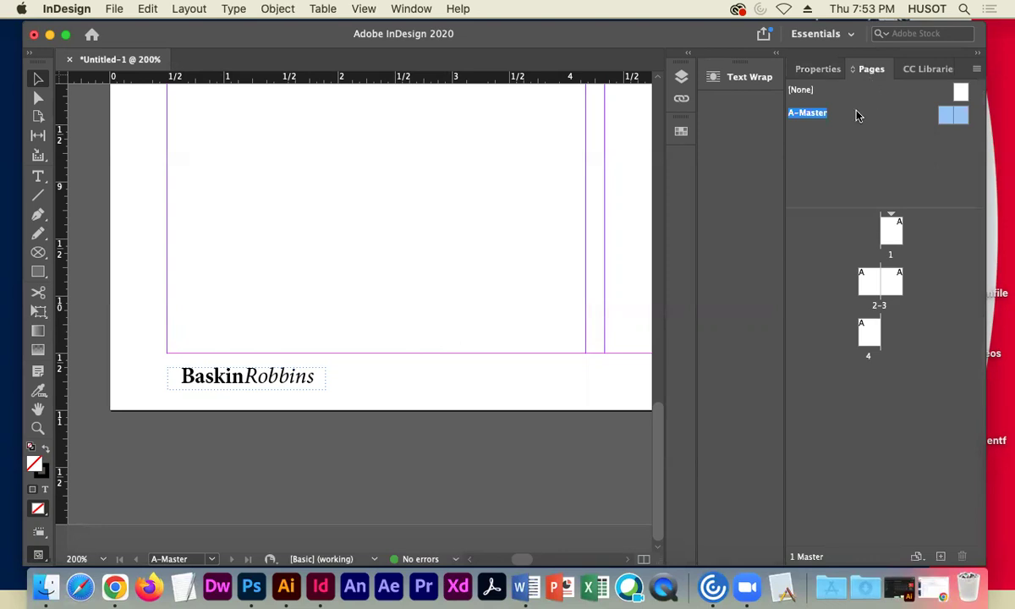
double_click(869, 281)
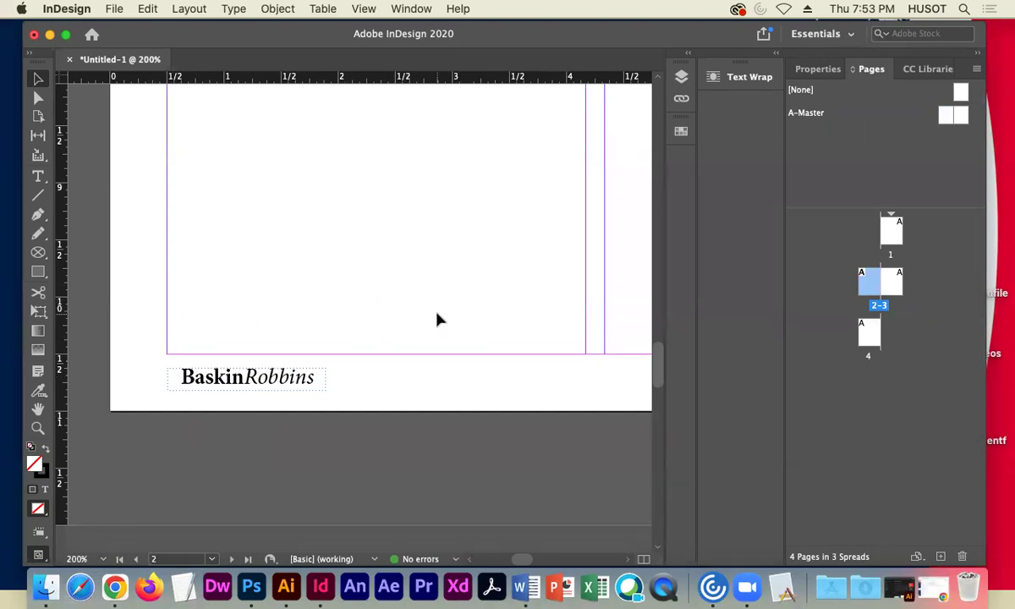
key(super+1)
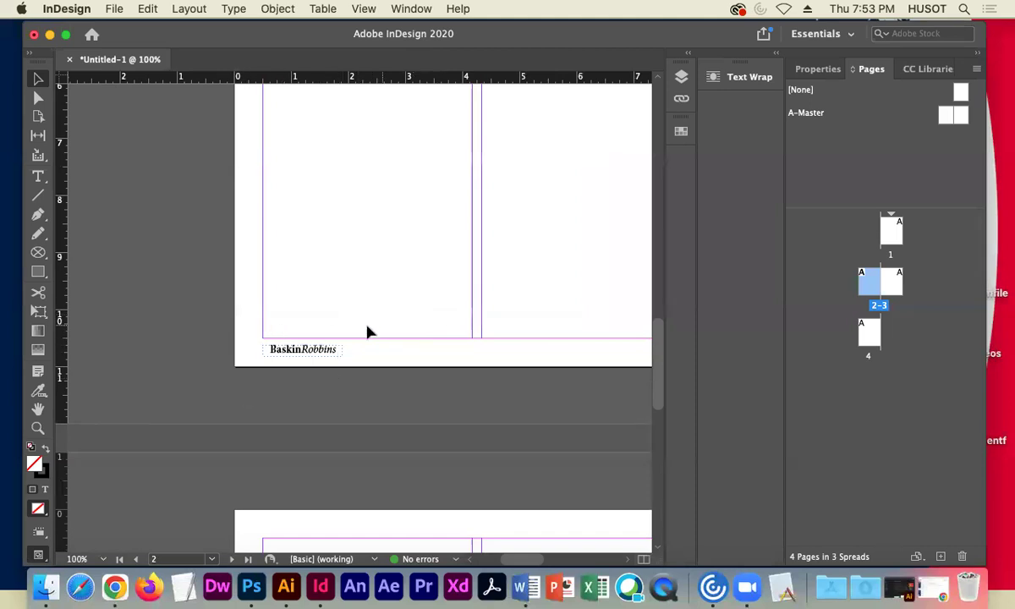
double_click(864, 330)
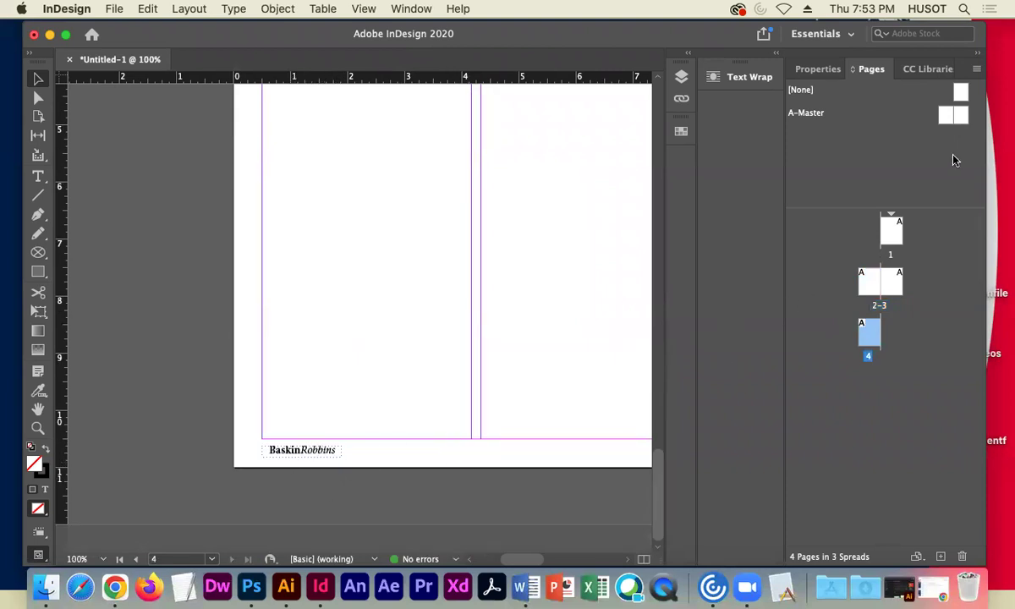
double_click(944, 117)
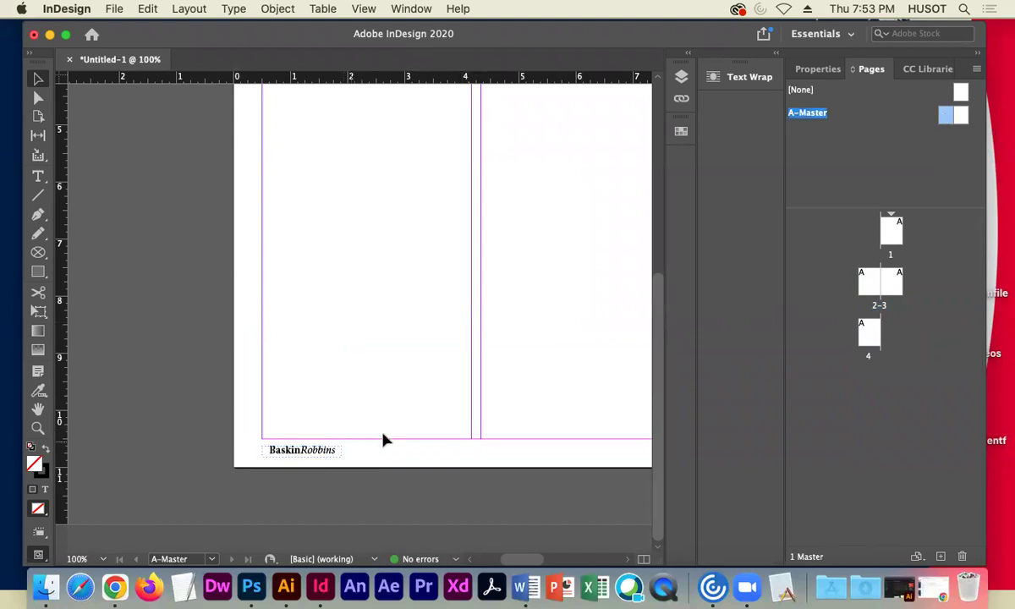
double_click(863, 282)
double_click(869, 334)
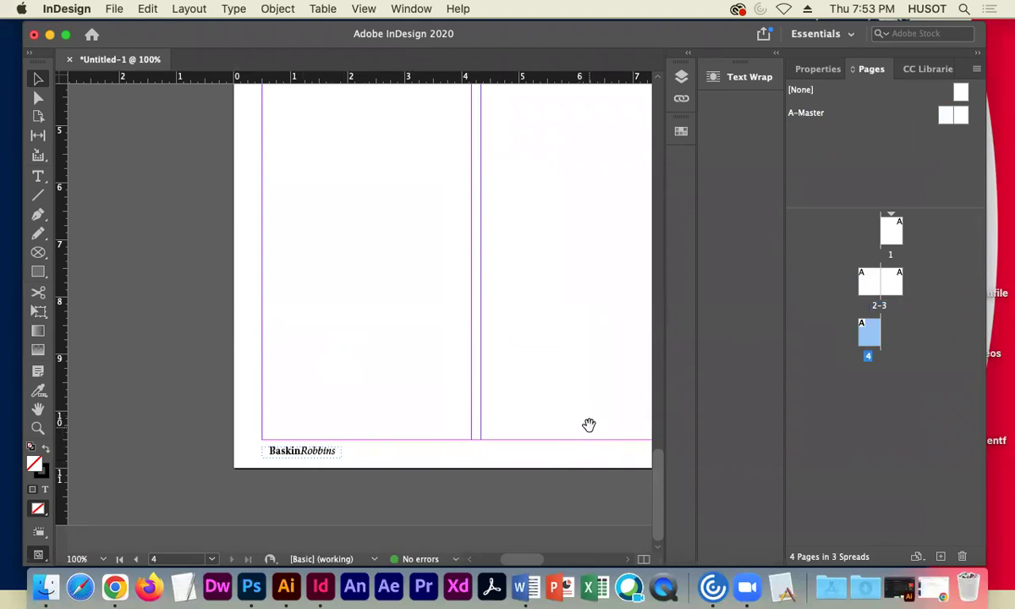
drag(568, 409, 393, 406)
scroll(393, 407, right, 3)
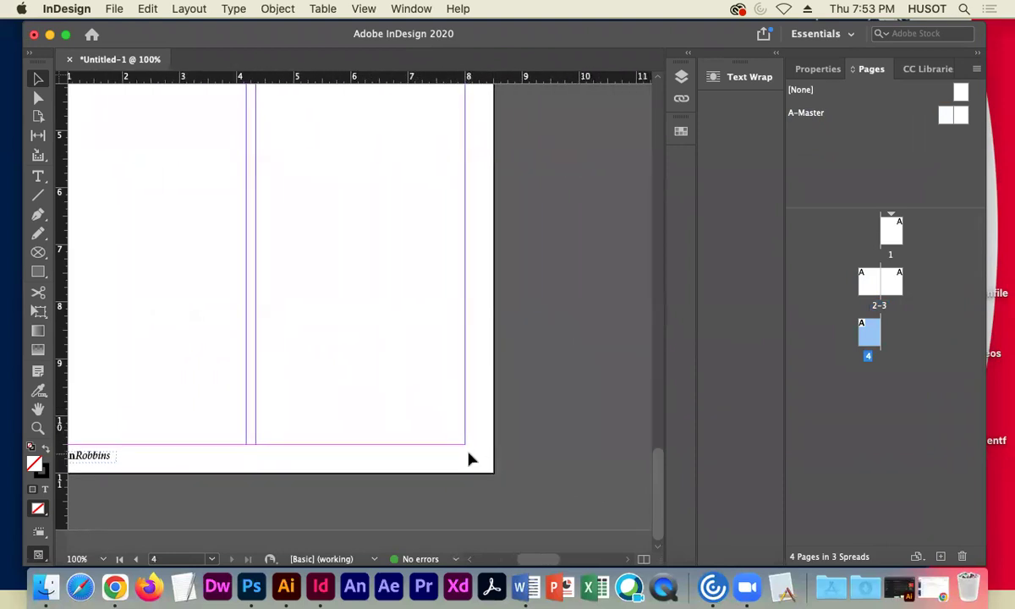
Compare the footer area of the right A-Master page with page 2, and return to the left master page.
double_click(961, 114)
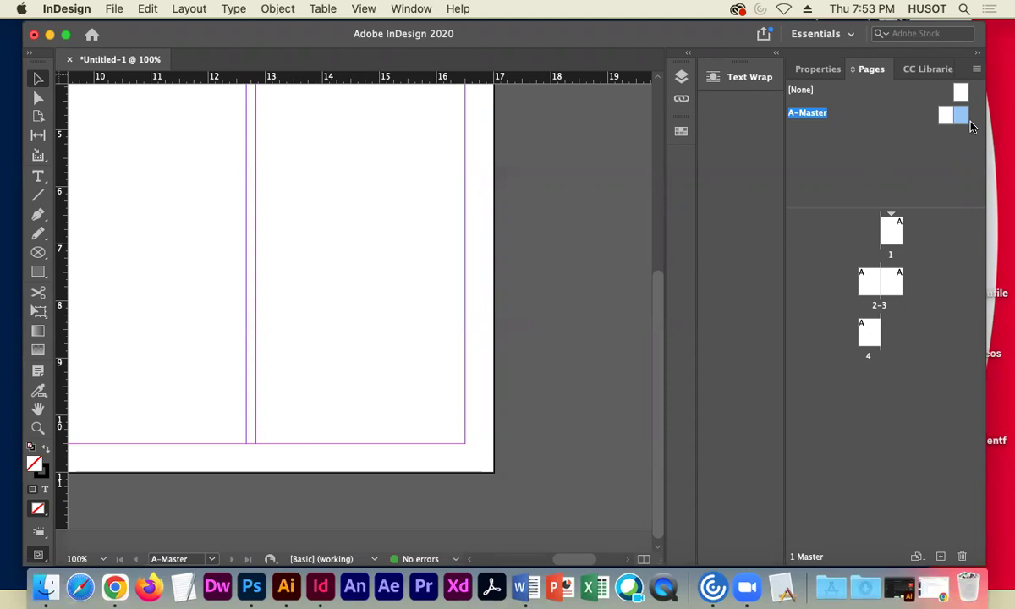
double_click(869, 282)
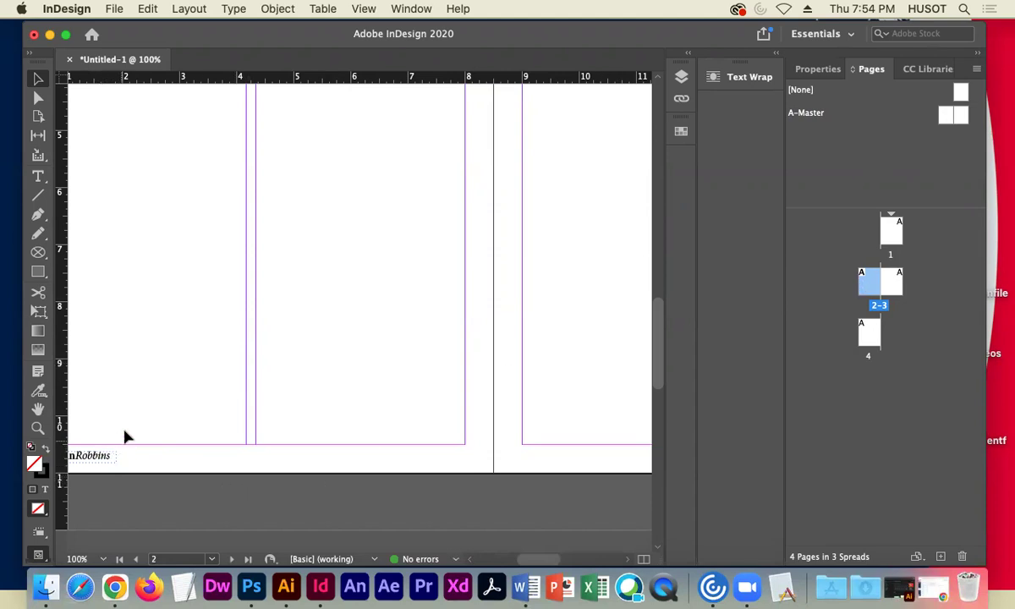
double_click(941, 116)
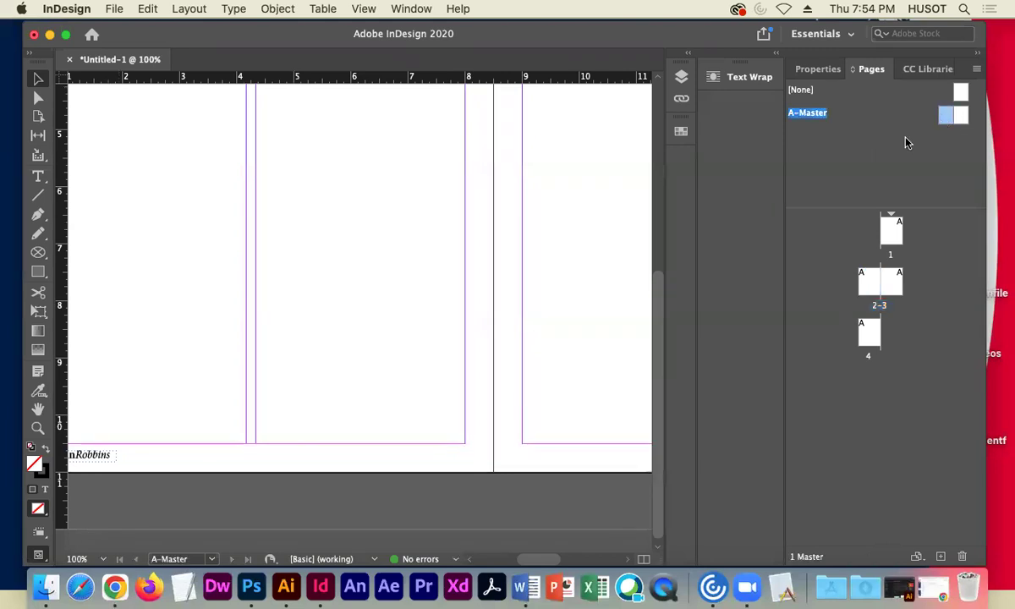
click(100, 457)
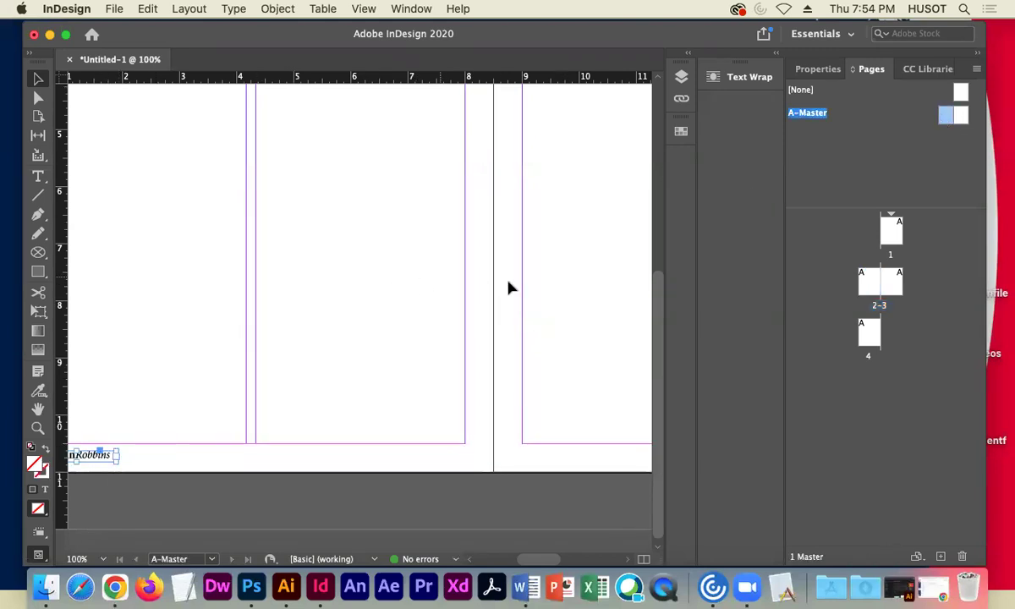
click(556, 259)
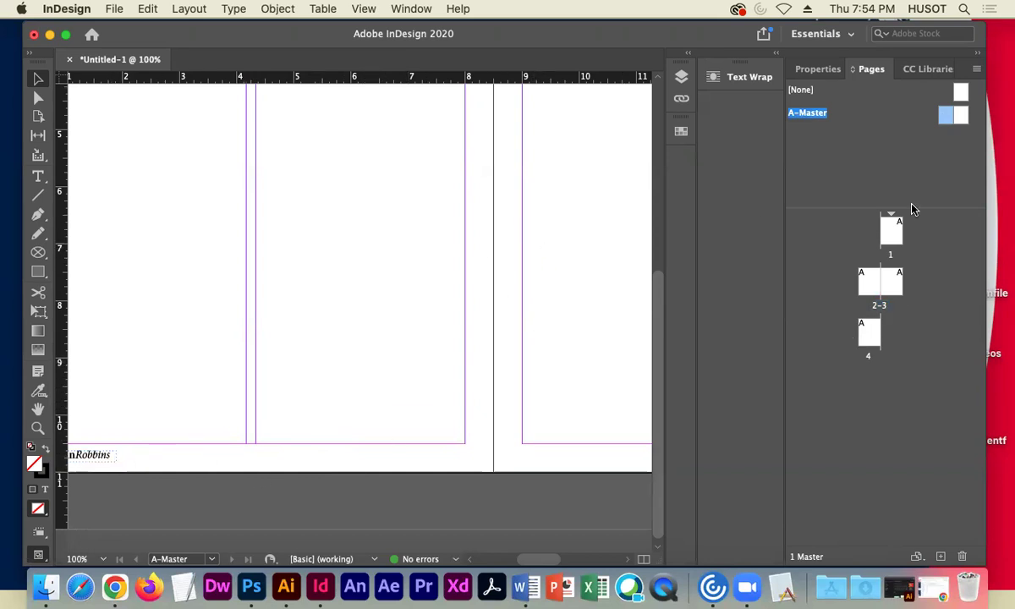
Draw a text frame about 1.06 by 0.34 in just below the bottom margin at the outer corner of the right A-Master page.
double_click(945, 118)
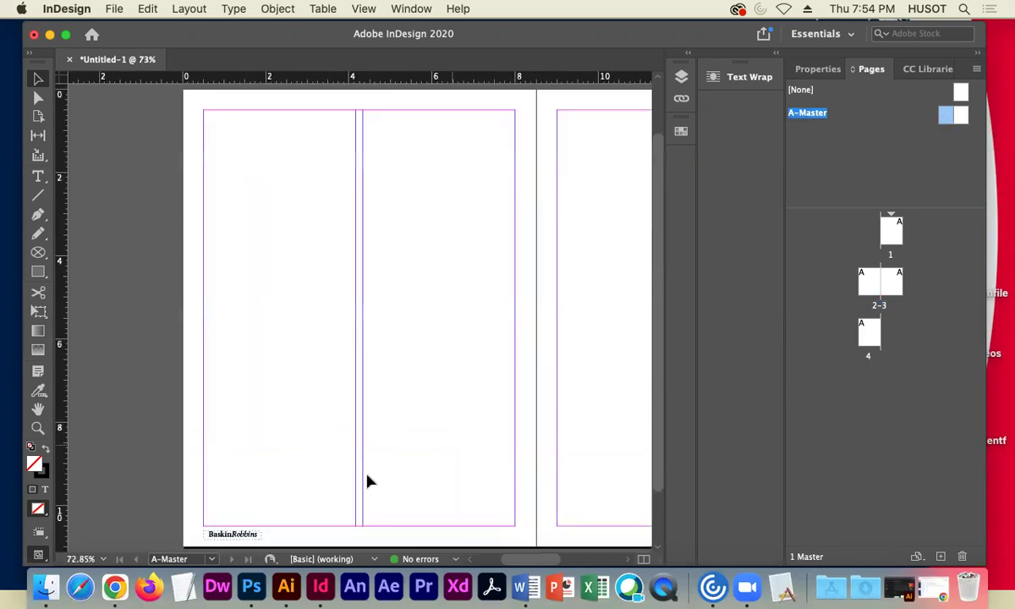
click(258, 535)
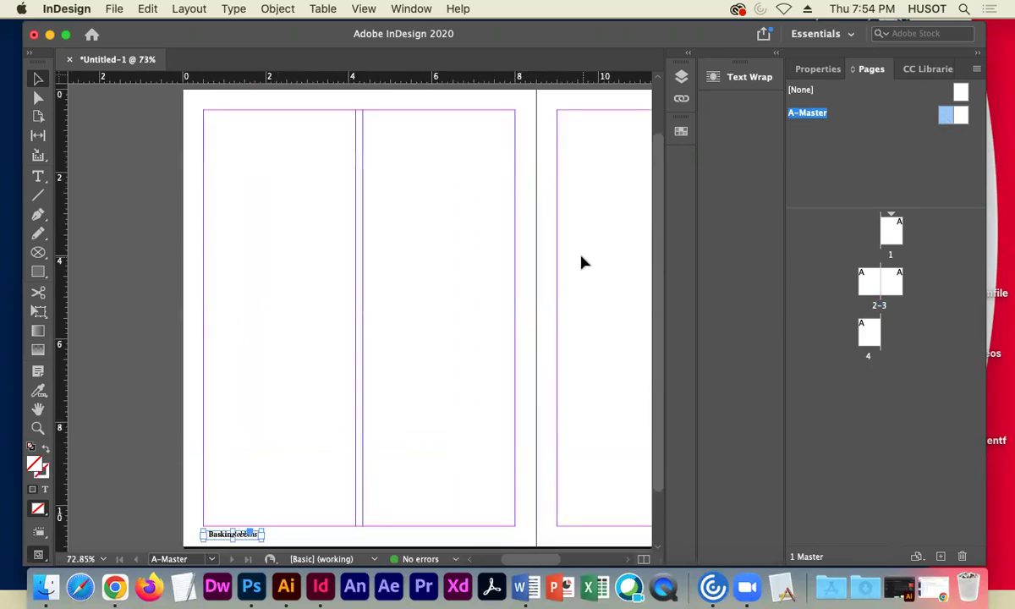
click(580, 228)
scroll(496, 188, down, 3)
scroll(497, 188, right, 5)
drag(542, 312, 397, 302)
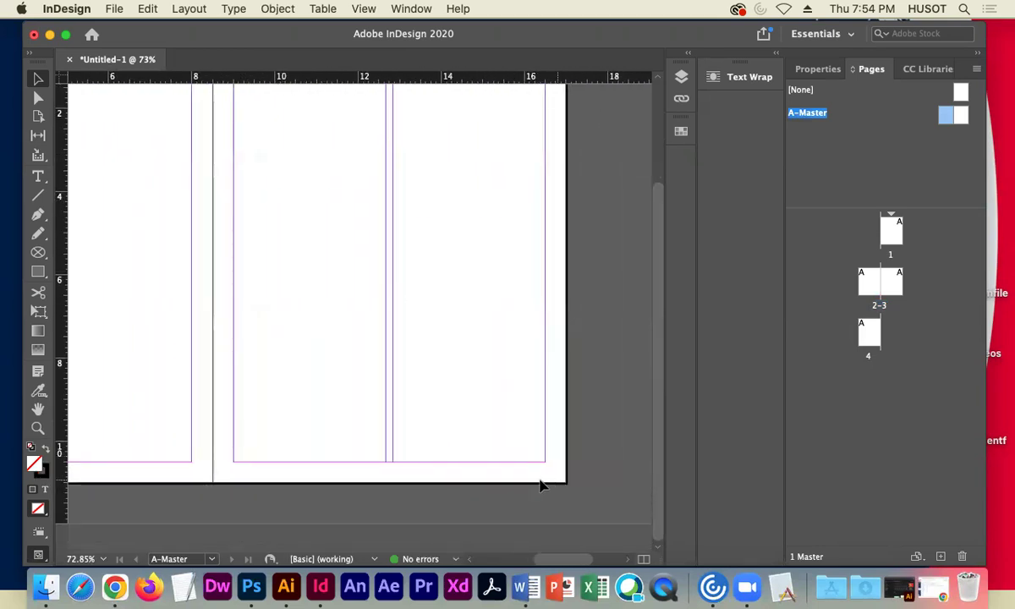
double_click(963, 124)
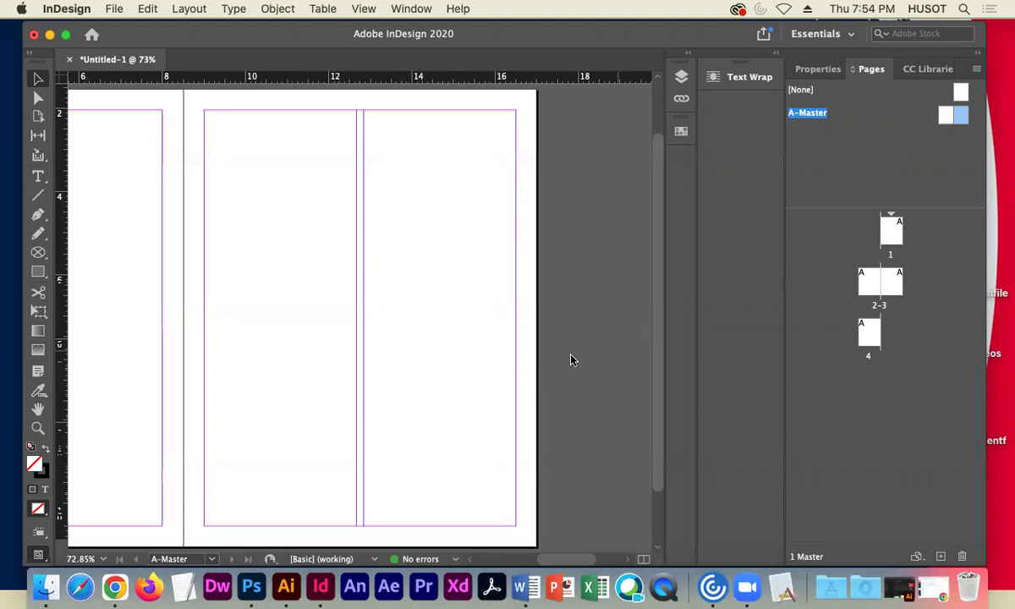
click(956, 119)
click(38, 173)
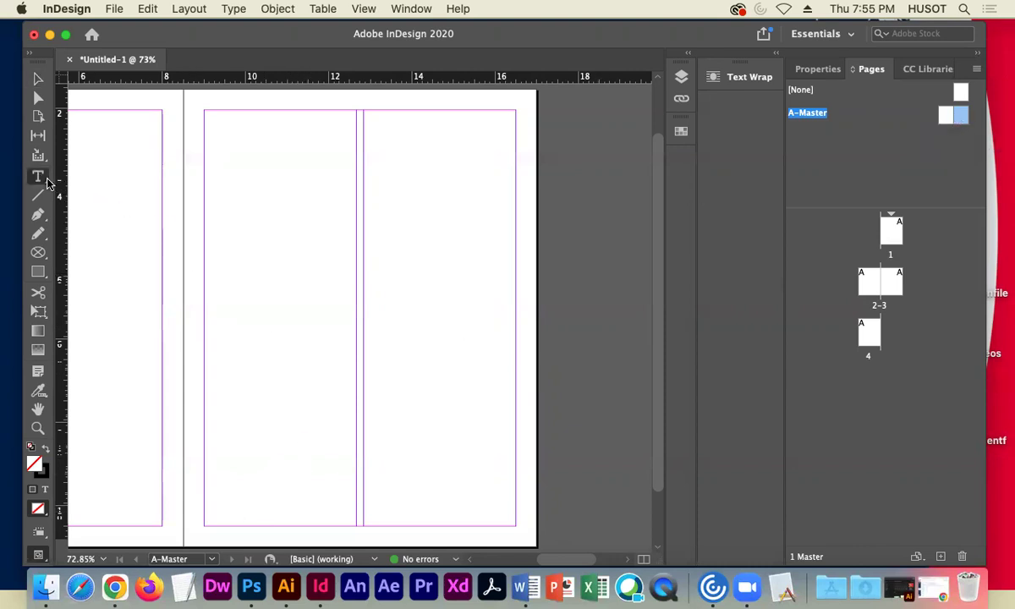
drag(472, 526, 516, 542)
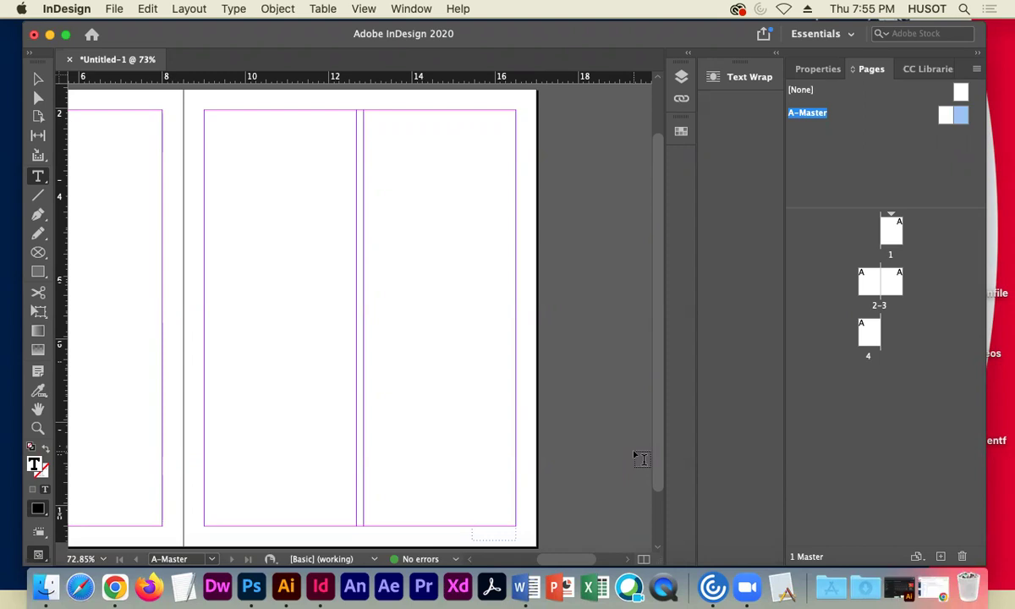
Enter the text "page 1" in the new footer text frame on the right A-Master page.
key(super+equal)
key(super+equal)
key(super+equal)
key(super+equal)
key(super+equal)
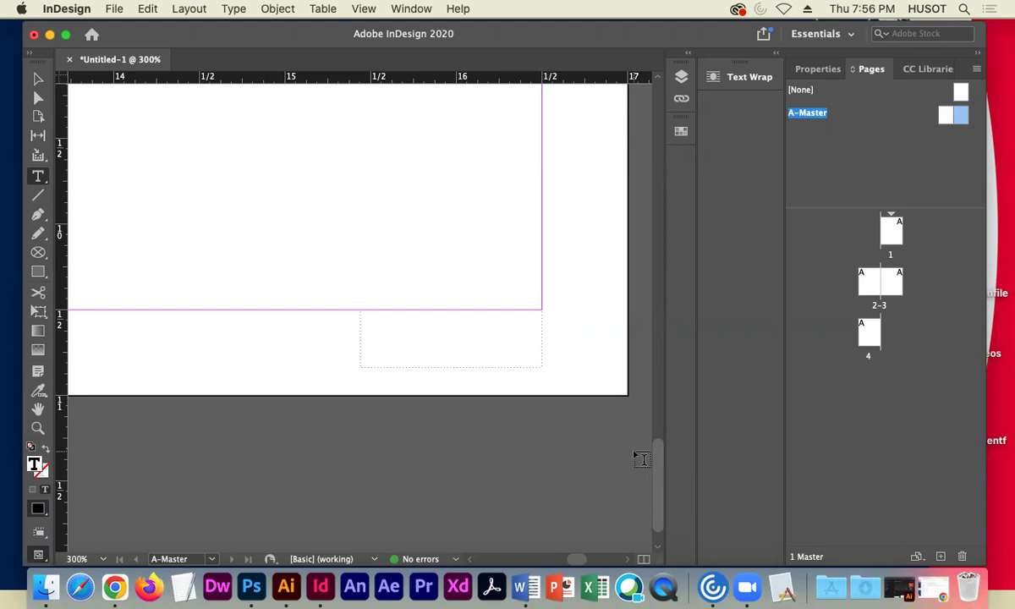
text(a)
key(BackSpace)
text(page)
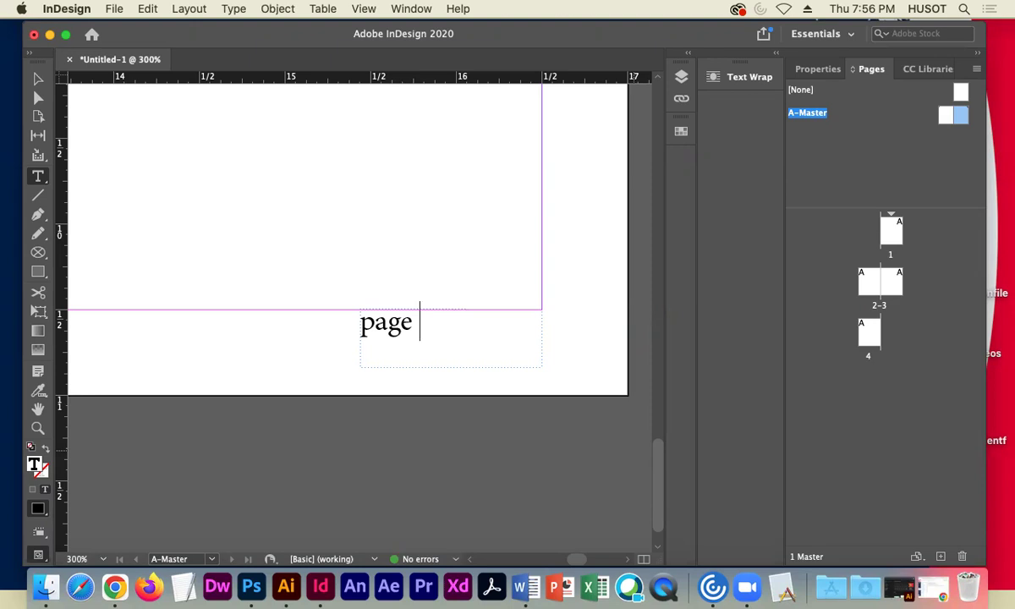
text(1)
Check the page footer on document pages 1 and 3, and return to the right A-Master page.
double_click(890, 230)
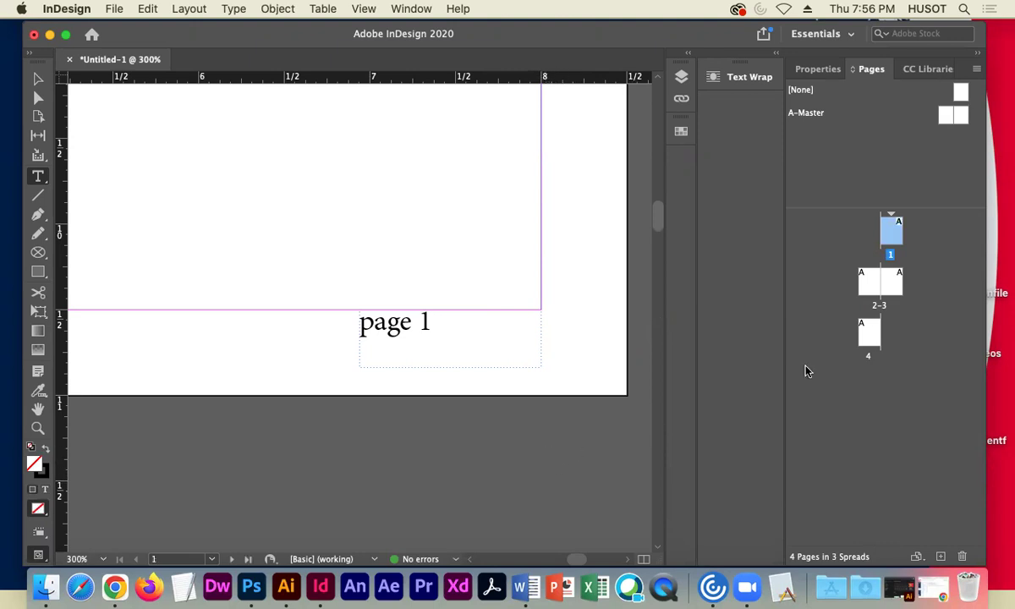
double_click(892, 282)
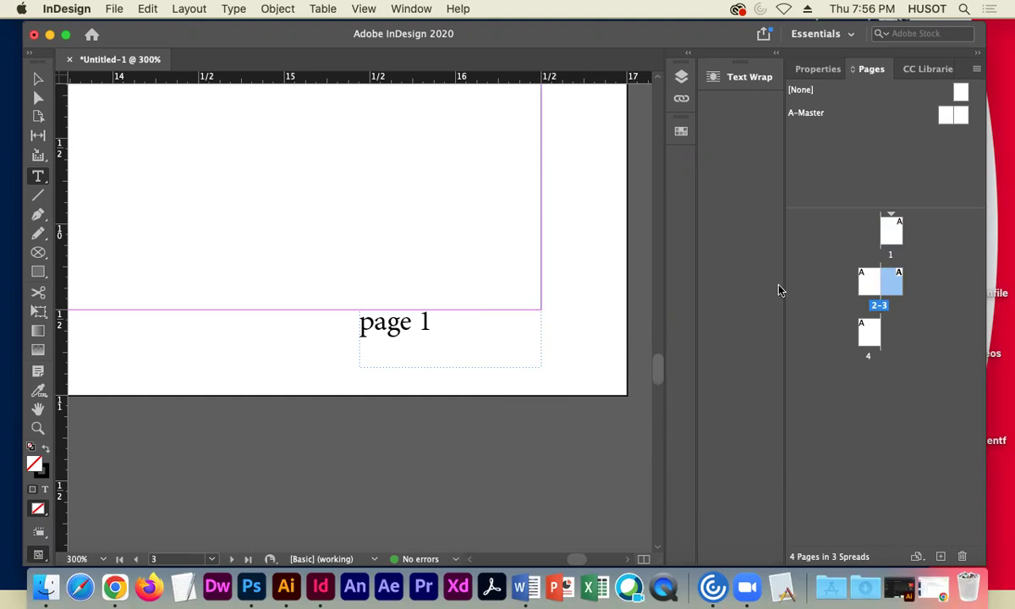
double_click(964, 115)
Replace the typed 1 after "page" with the Current Page Number marker.
double_click(422, 326)
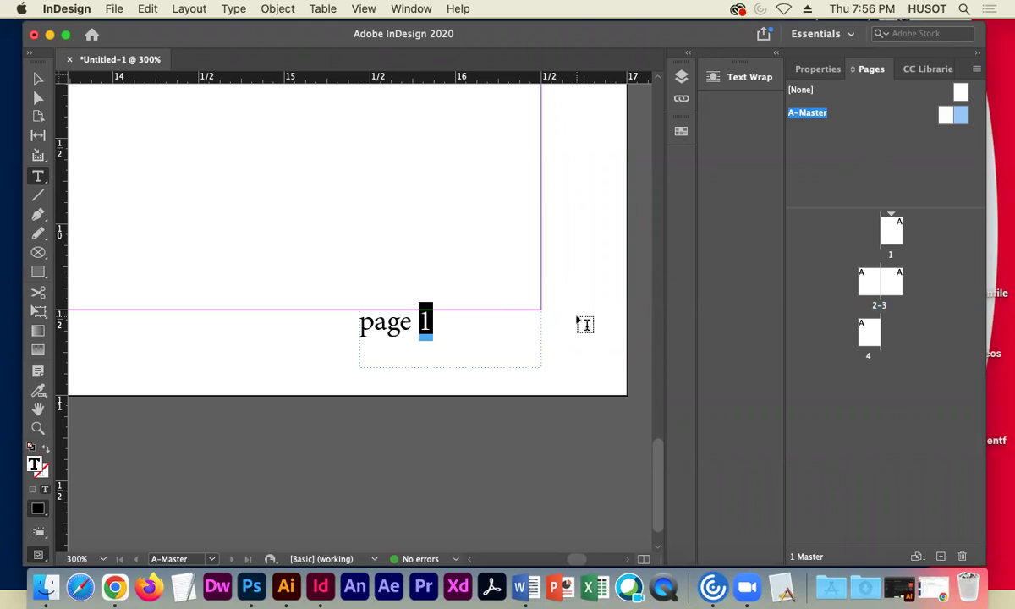
key(BackSpace)
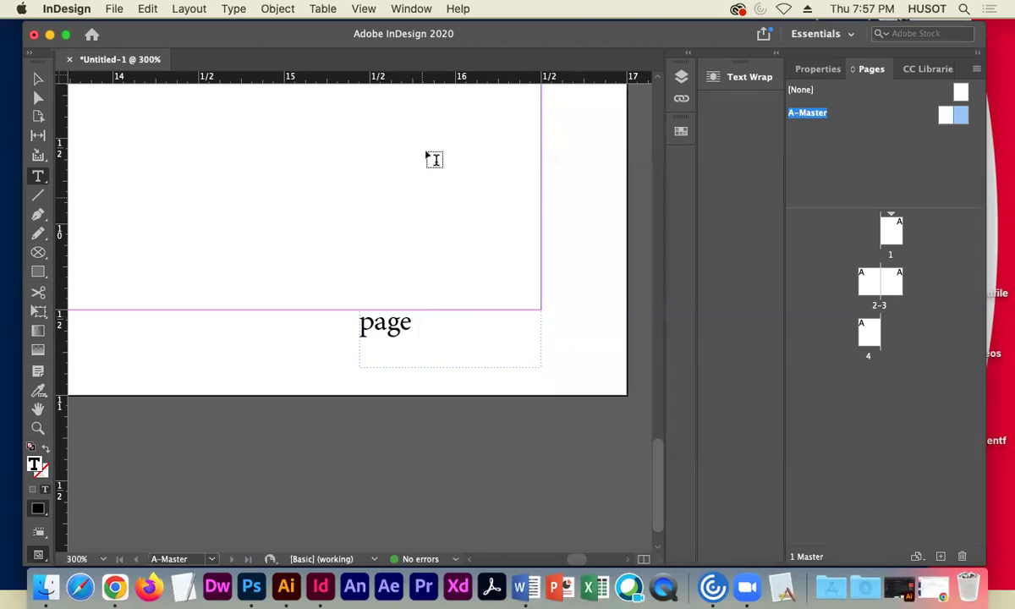
click(234, 9)
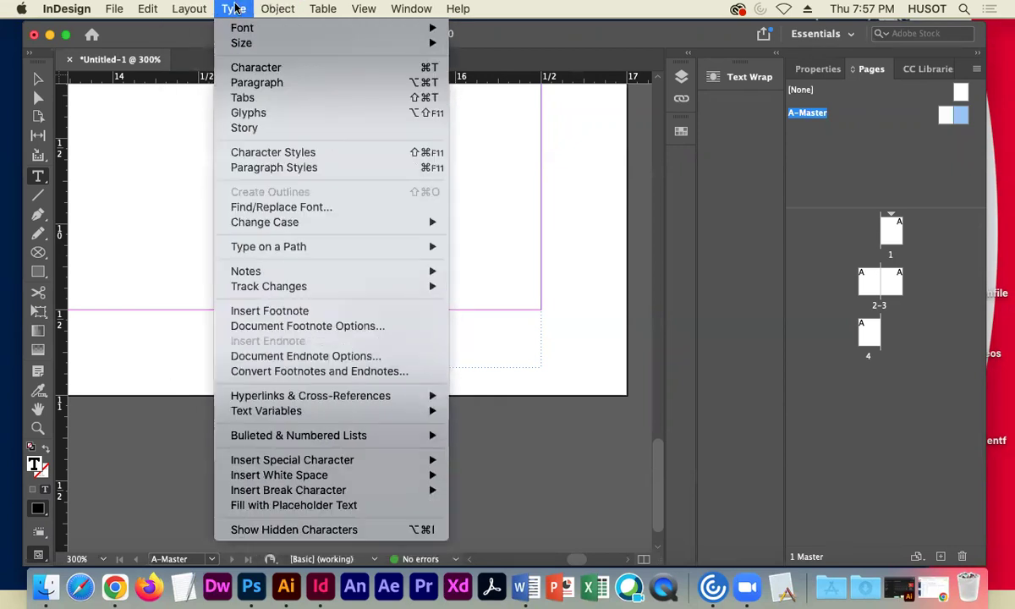
mouse_move(419, 462)
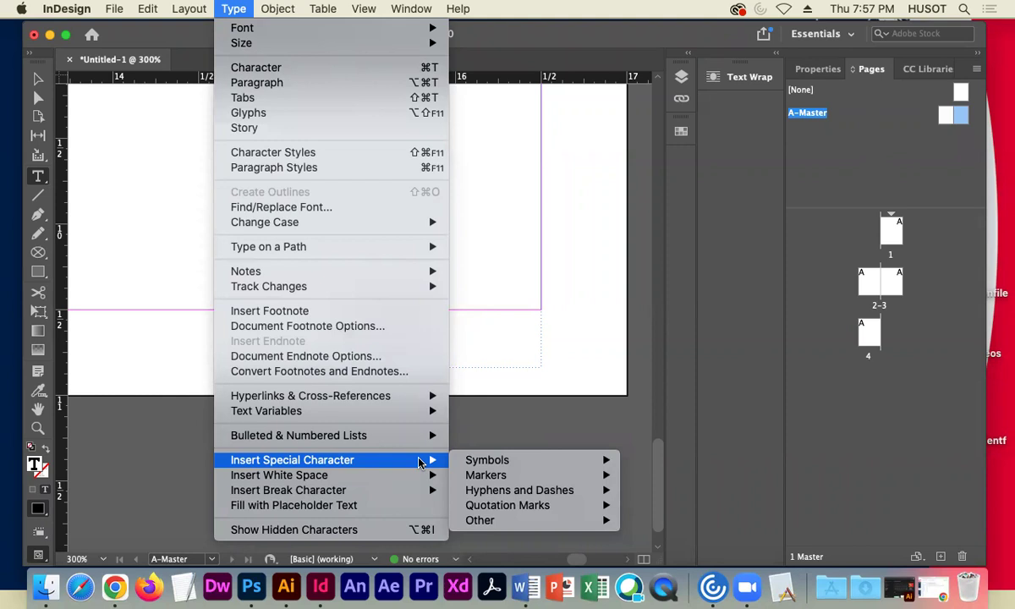
mouse_move(493, 464)
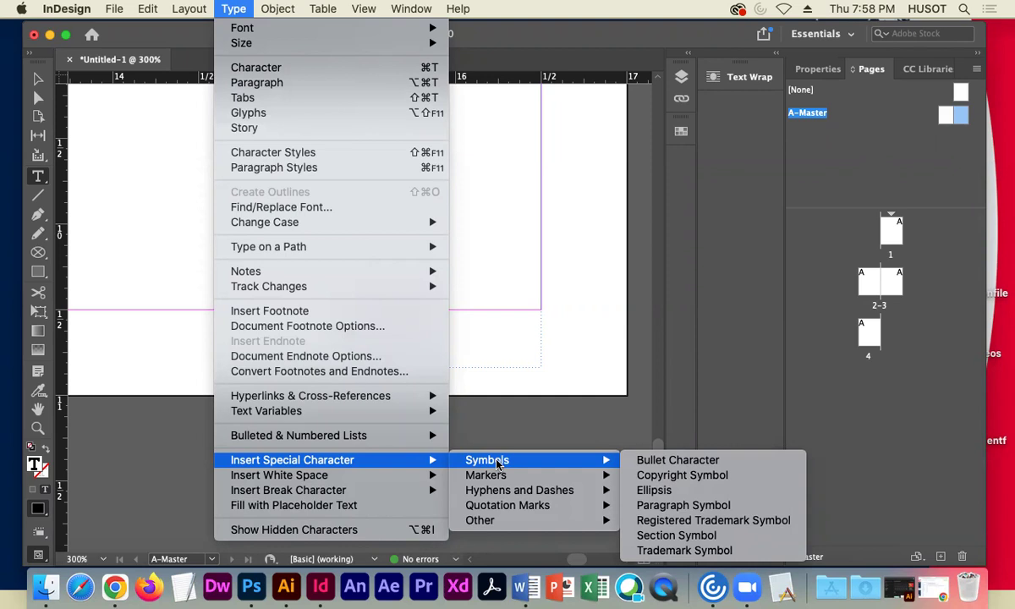
mouse_move(542, 481)
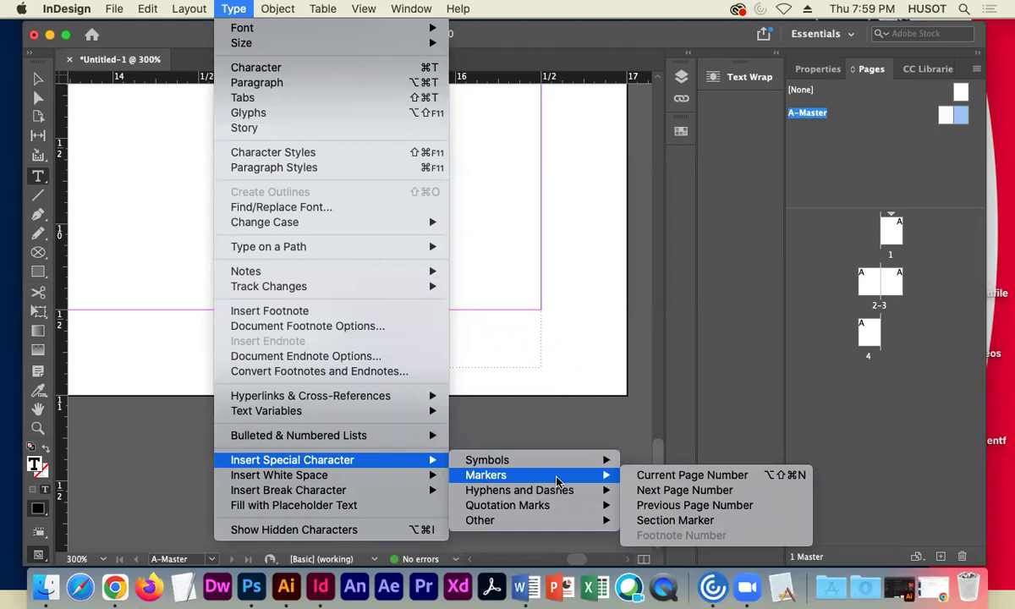
click(668, 475)
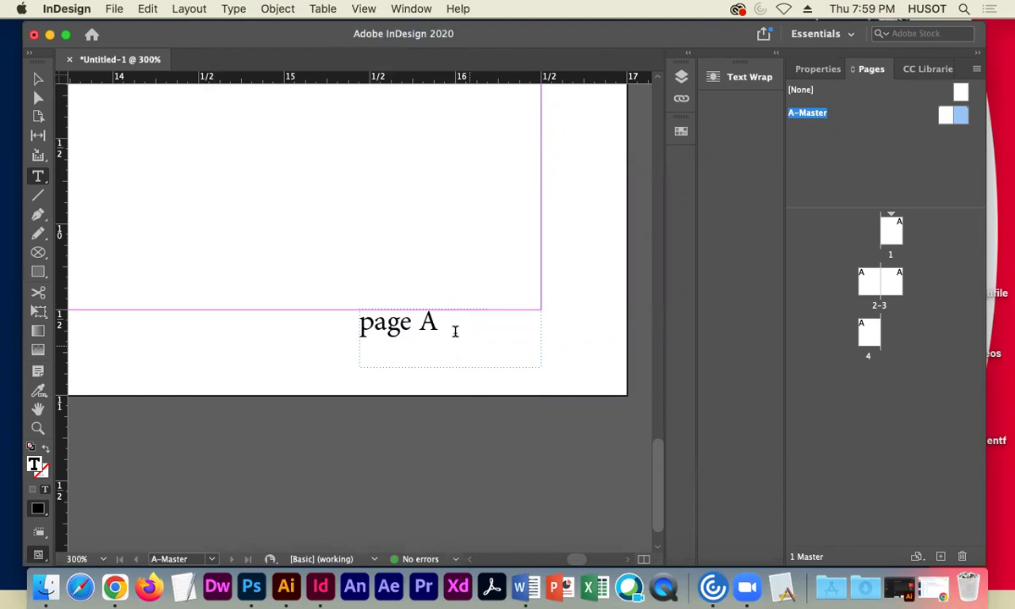
Compare the page-number marker on the right A-Master page with the footers on document pages 1 and 3.
click(420, 322)
drag(420, 322, 433, 323)
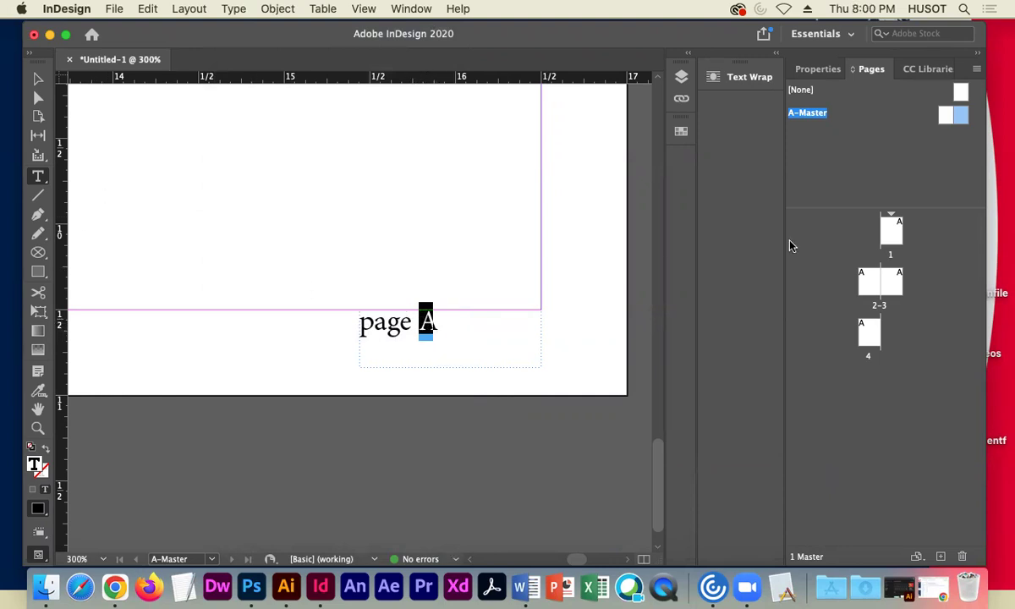
click(888, 235)
double_click(888, 235)
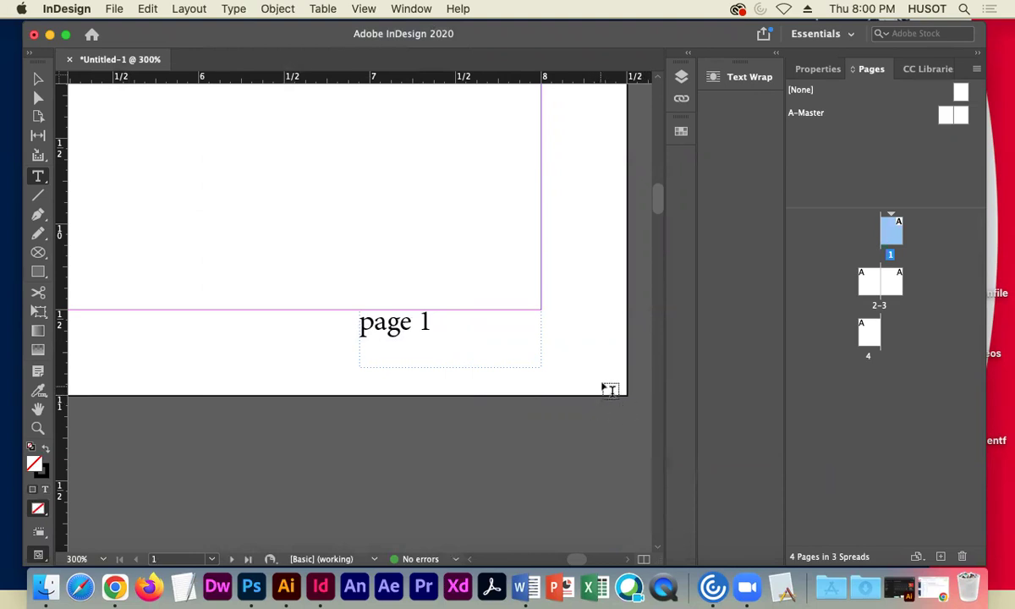
double_click(890, 282)
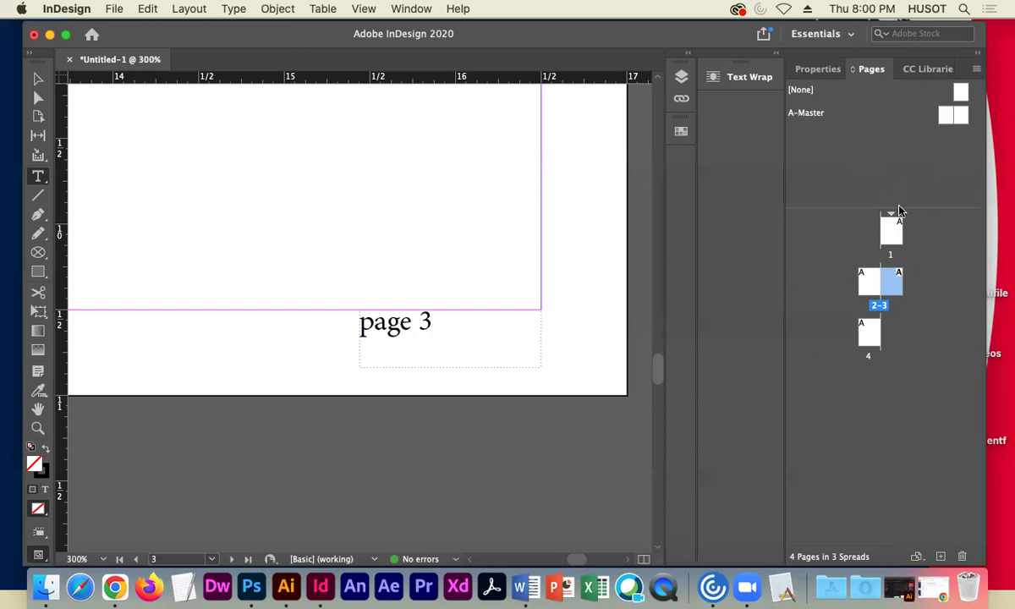
double_click(961, 114)
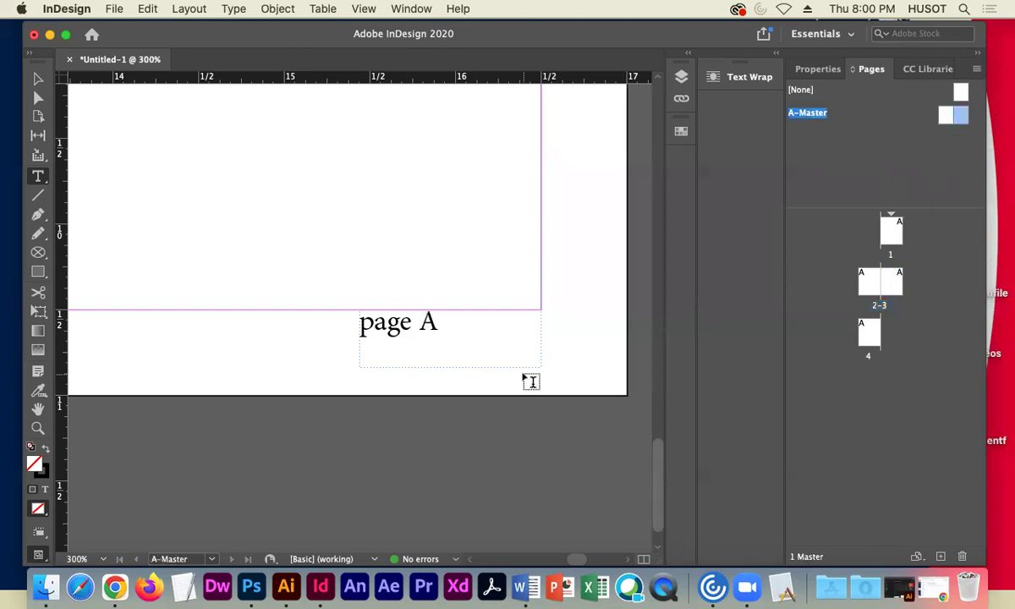
Set the page-number marker in the right master footer to Minion Pro Bold Italic.
double_click(427, 321)
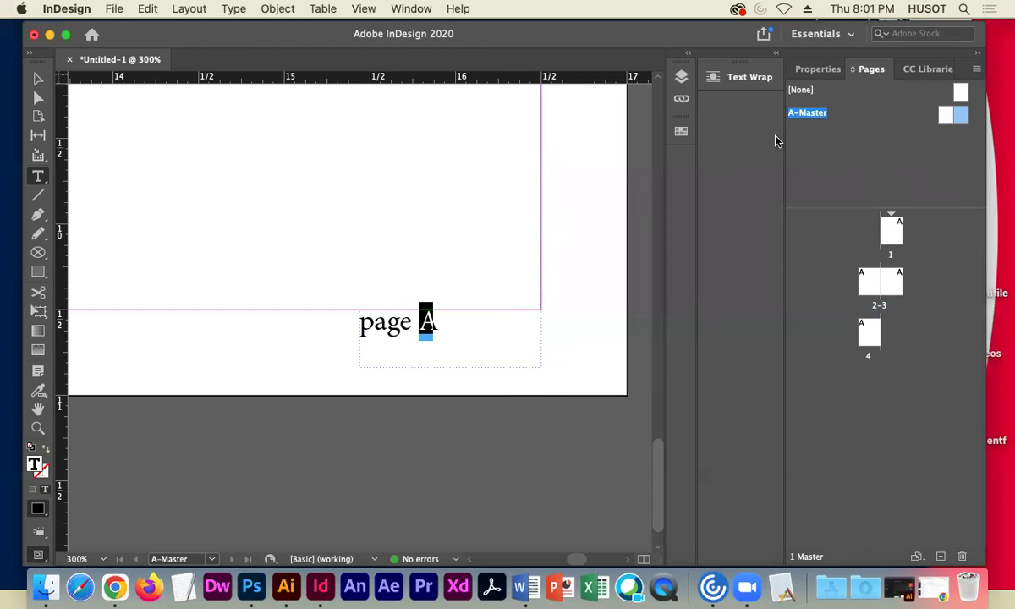
click(817, 69)
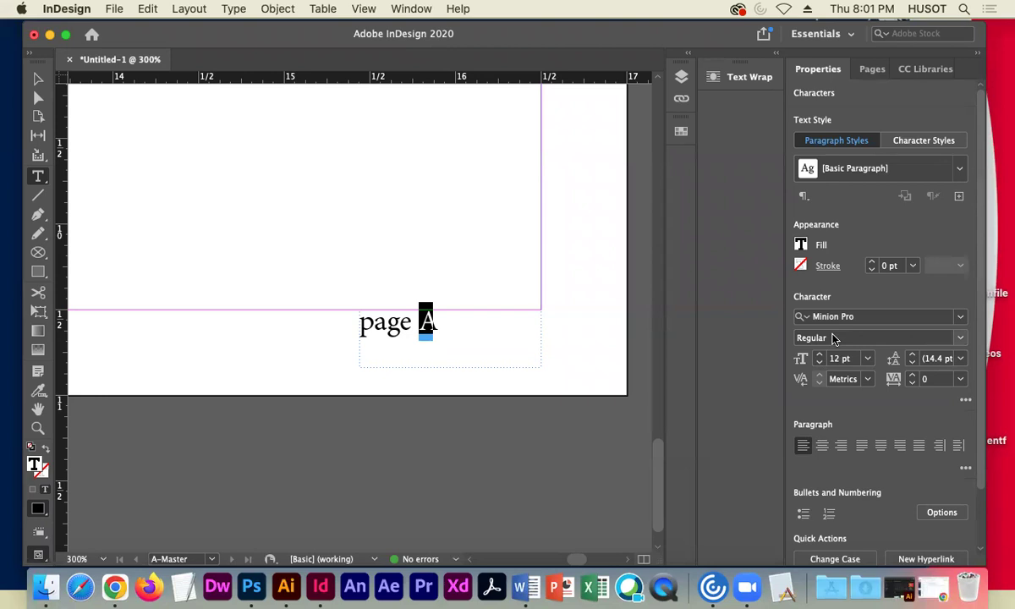
mouse_move(414, 287)
click(960, 338)
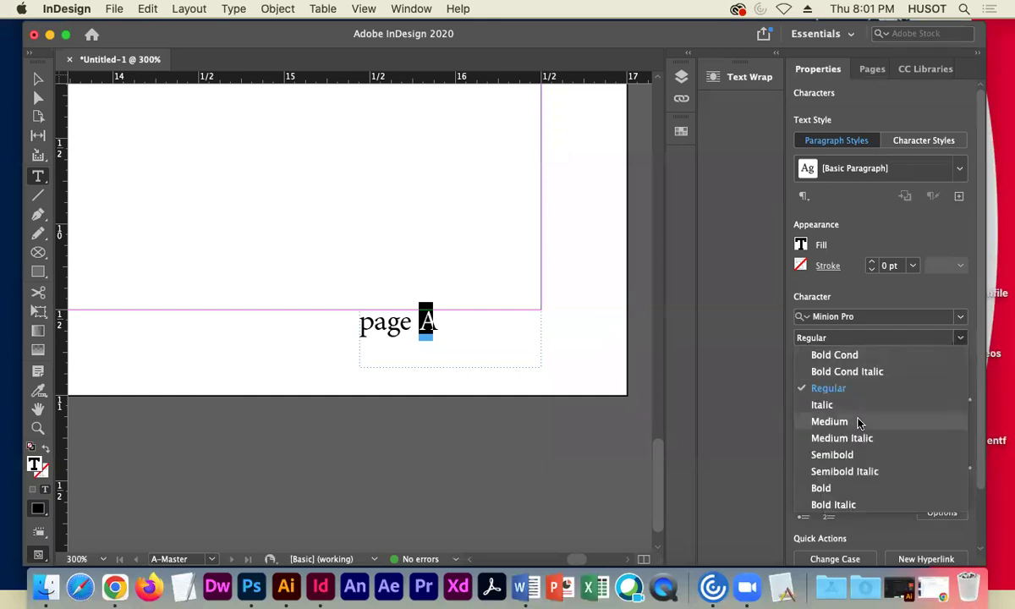
click(843, 504)
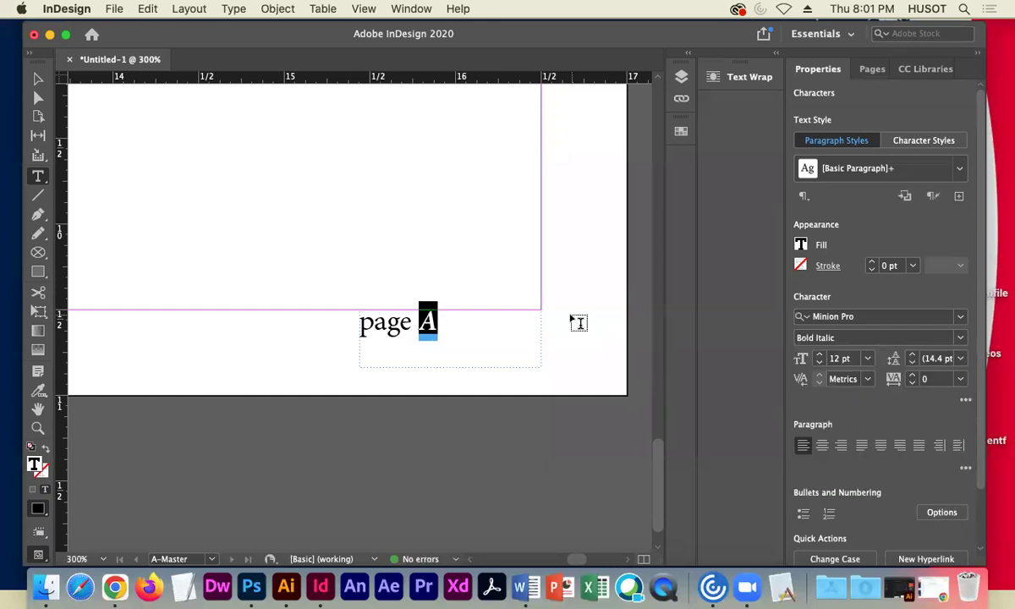
Set the word "page" in front of the page-number marker to Minion Pro Italic.
mouse_move(427, 323)
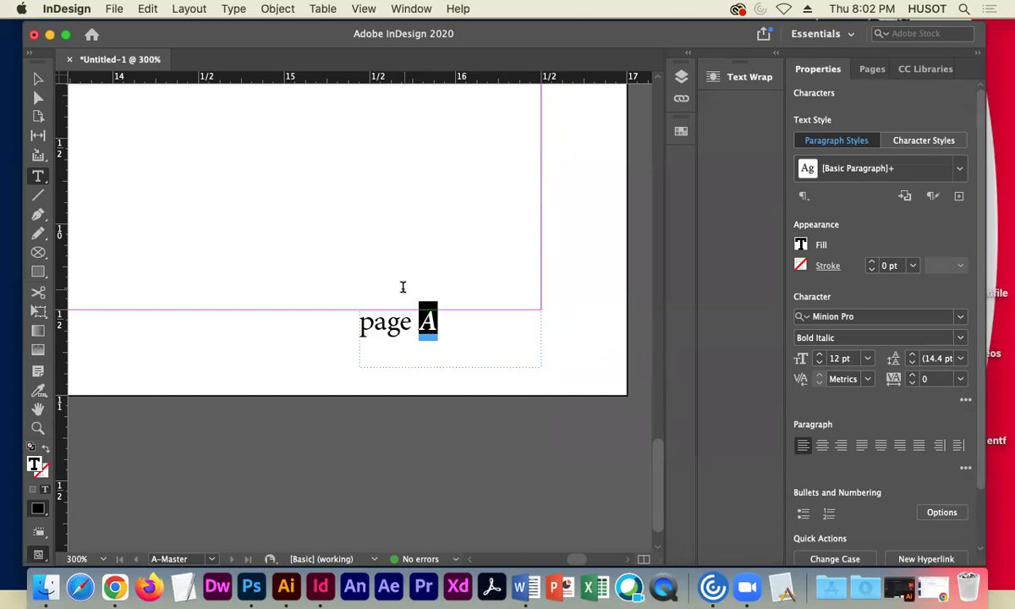
drag(412, 323, 356, 326)
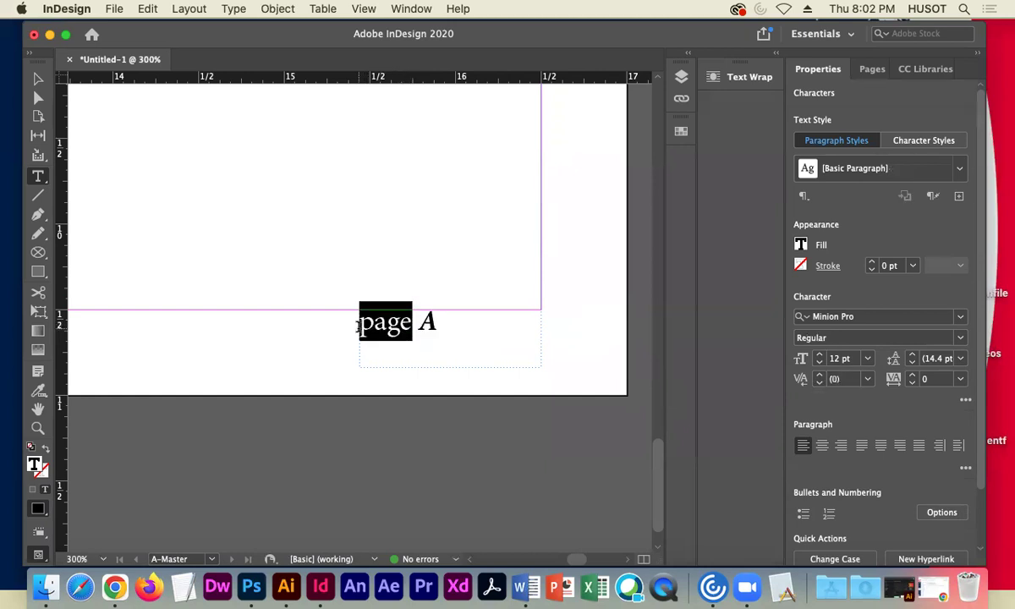
click(960, 337)
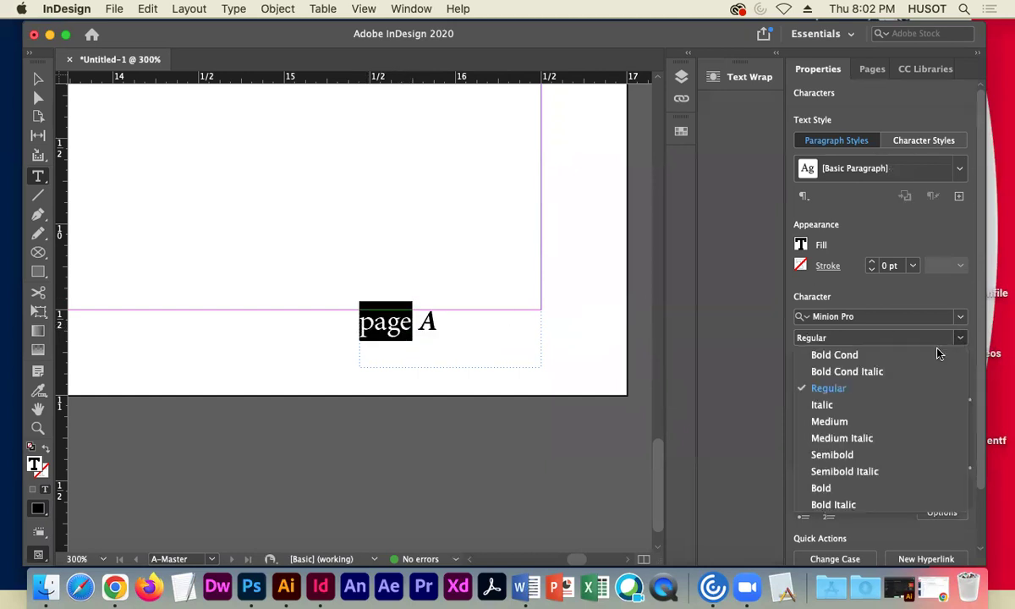
click(842, 408)
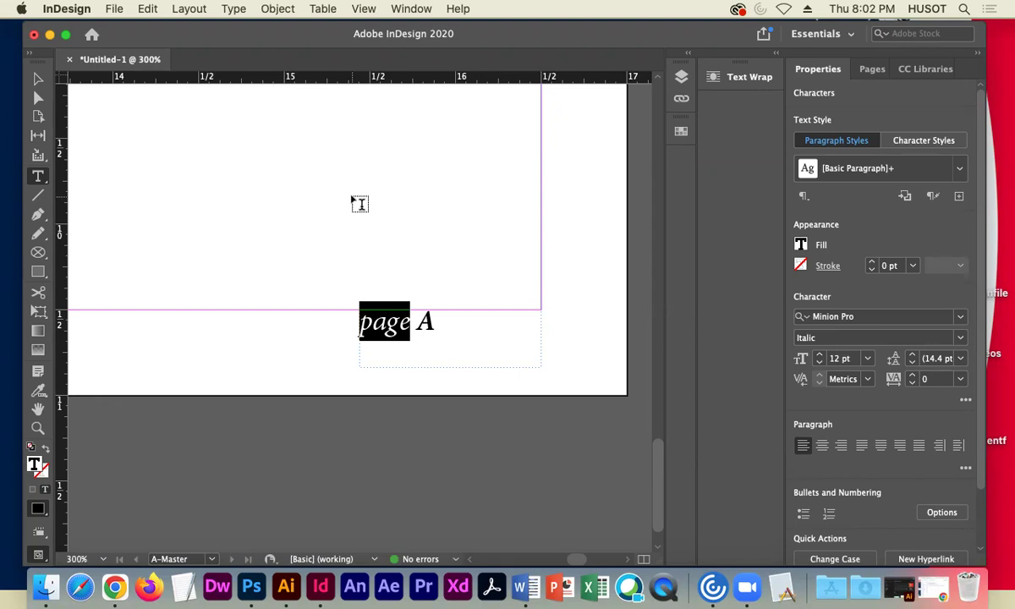
Select the page-number text frame as an object and change its font to Marion Regular.
click(39, 81)
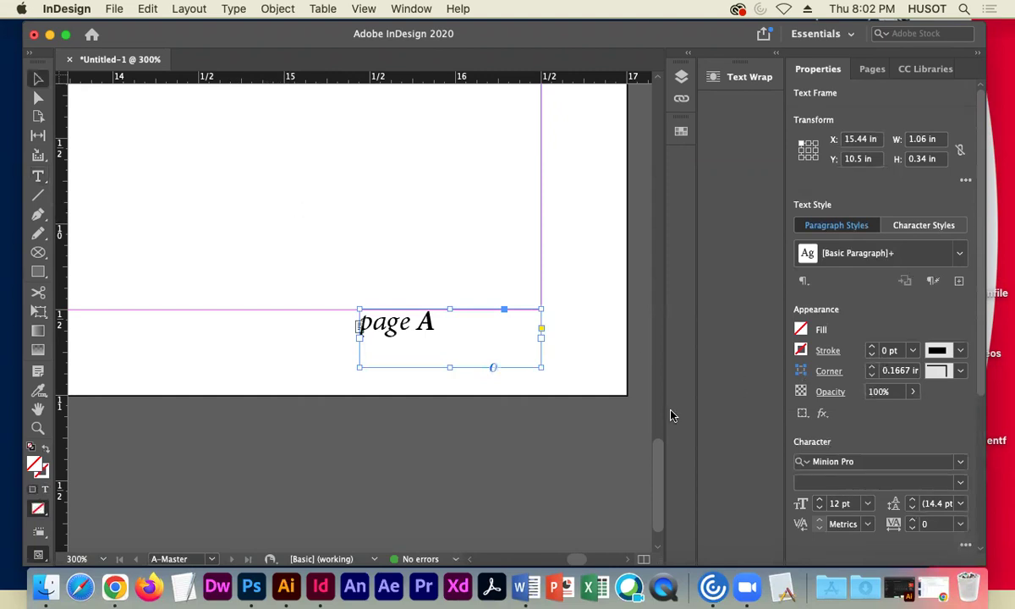
scroll(888, 420, down, 3)
scroll(881, 398, up, 2)
scroll(899, 375, up, 5)
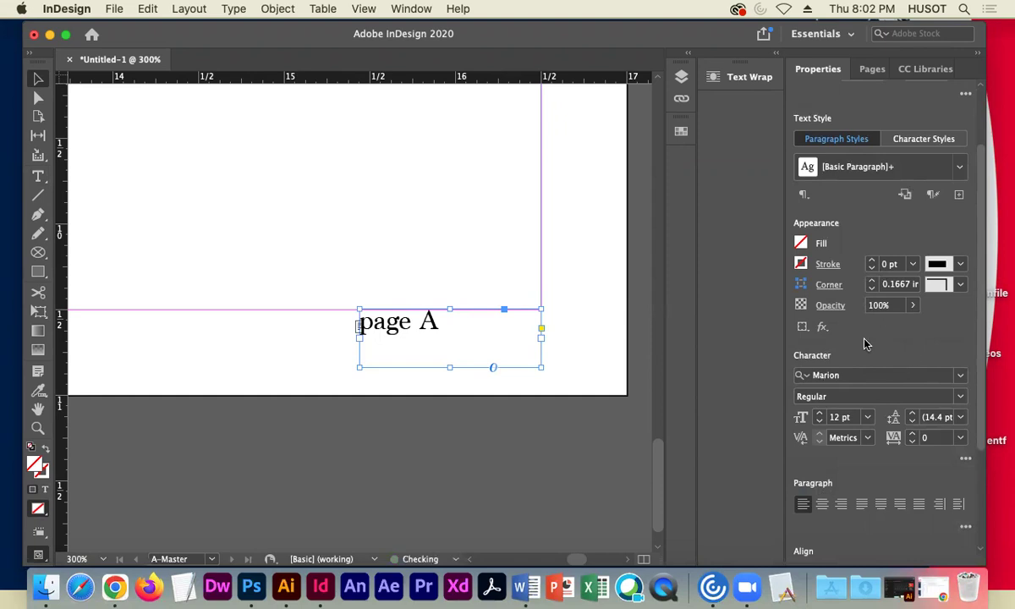
scroll(451, 345, down, 1)
scroll(451, 346, down, 1)
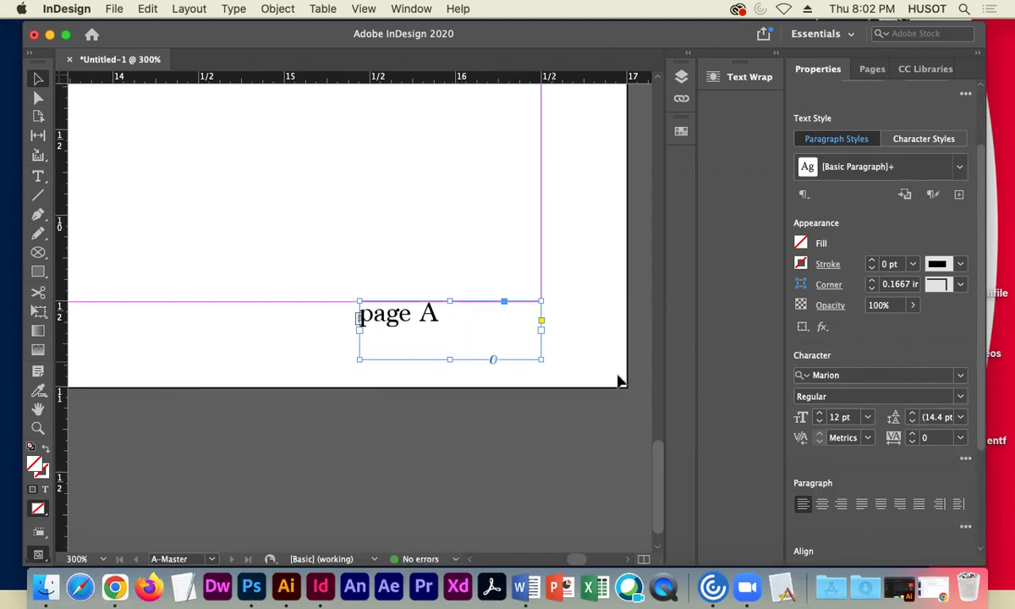
Right-align the page-number text in its frame, trying left and center alignment in between.
click(841, 505)
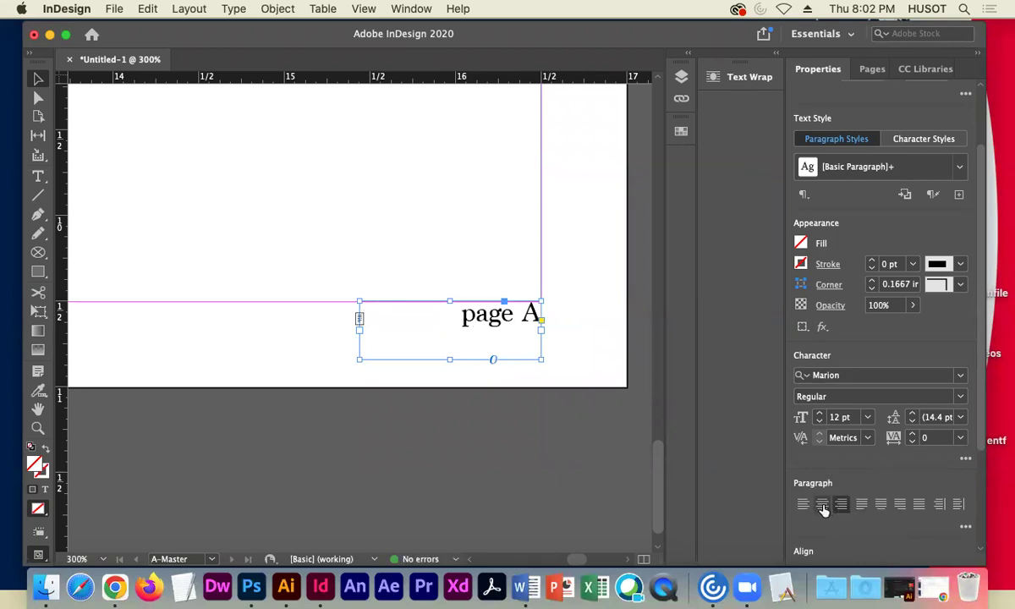
click(804, 506)
click(839, 507)
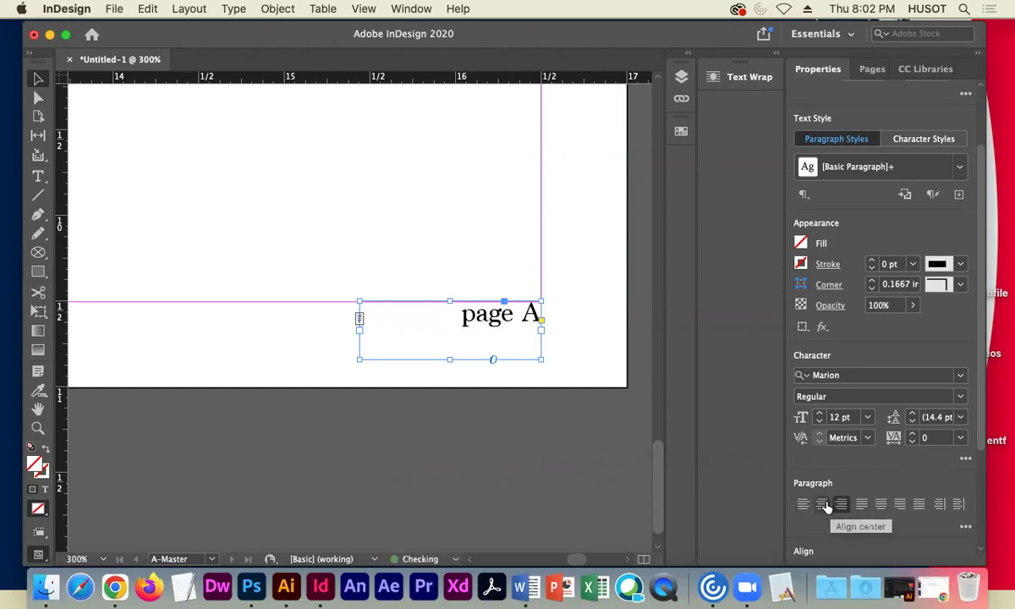
click(823, 506)
click(840, 506)
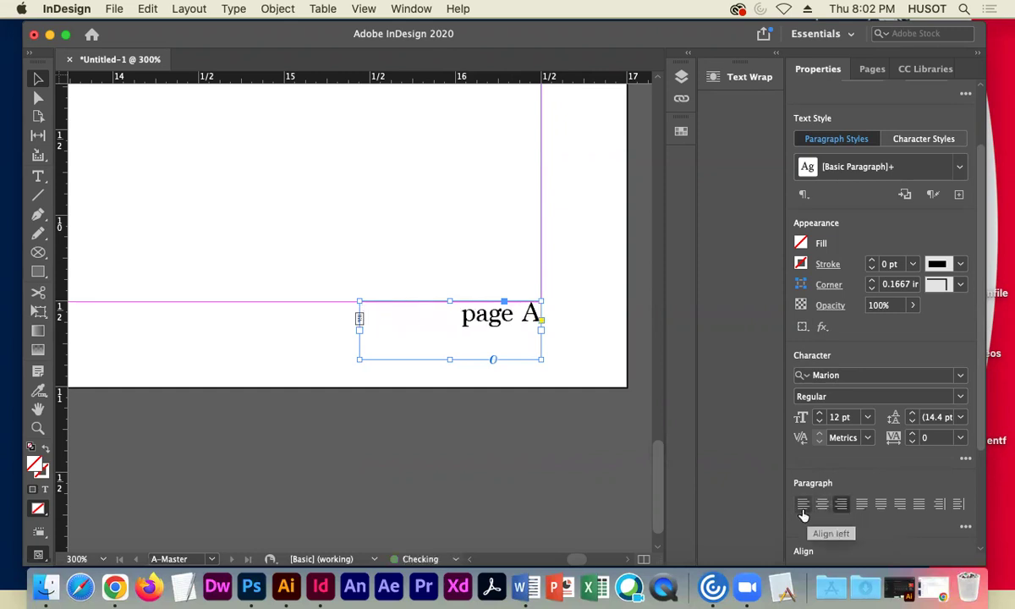
Compare left, center and right alignment on the page-number text, ending with right alignment.
click(803, 505)
click(822, 506)
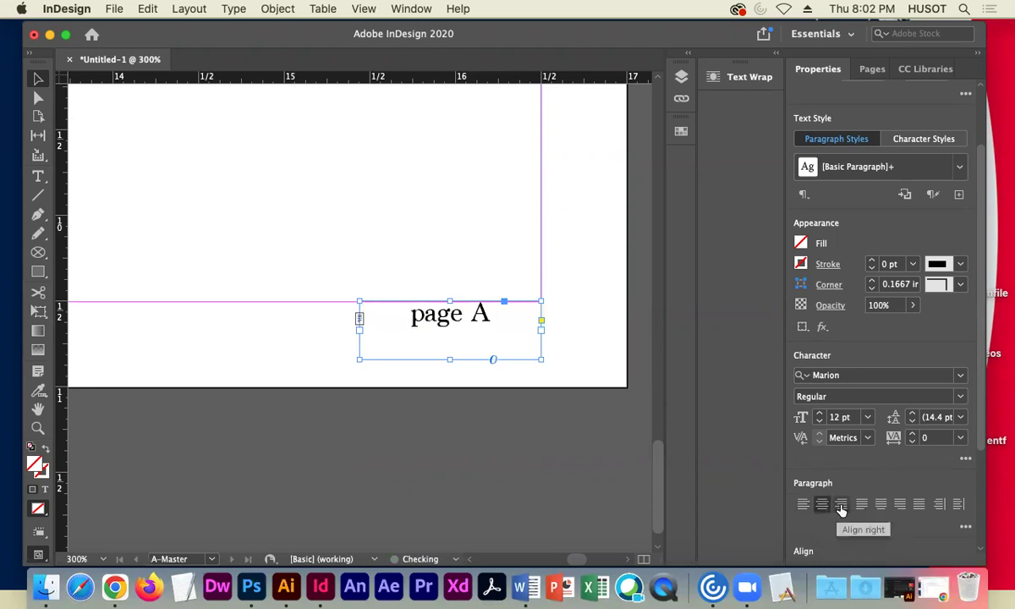
click(841, 506)
click(804, 505)
click(823, 505)
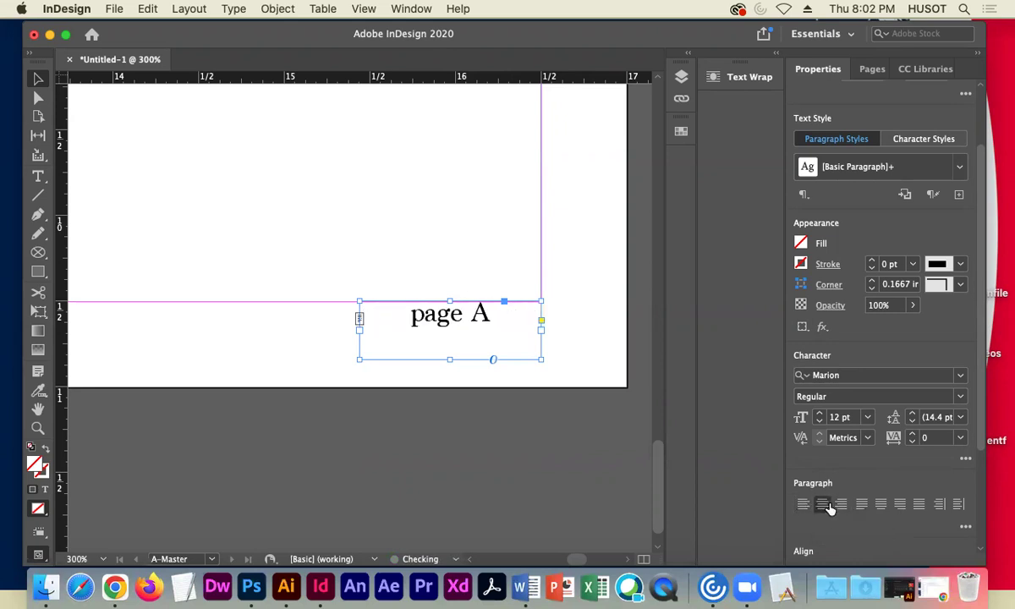
click(841, 506)
click(822, 506)
click(804, 505)
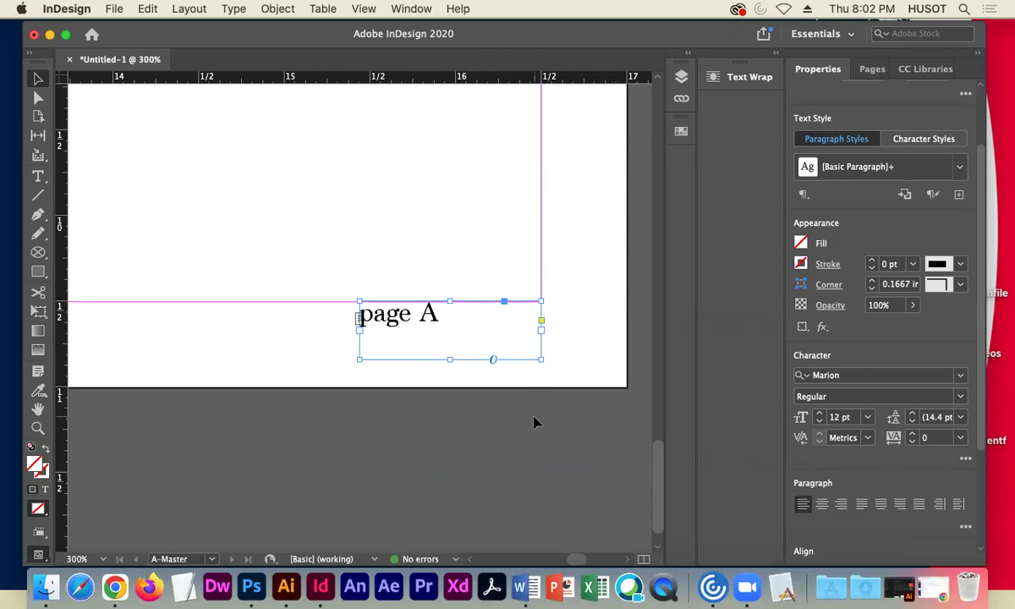
click(822, 505)
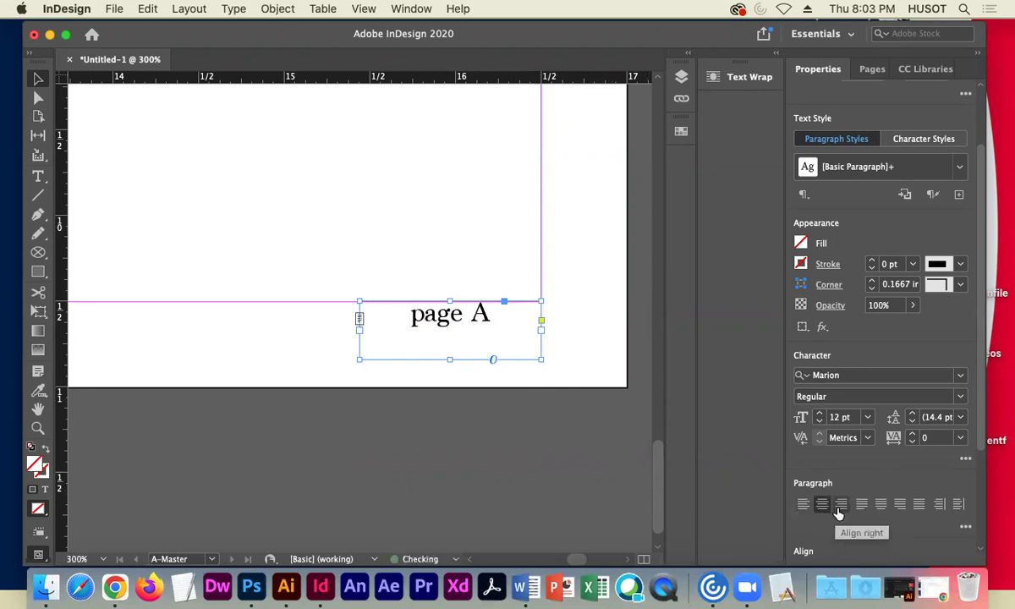
click(841, 506)
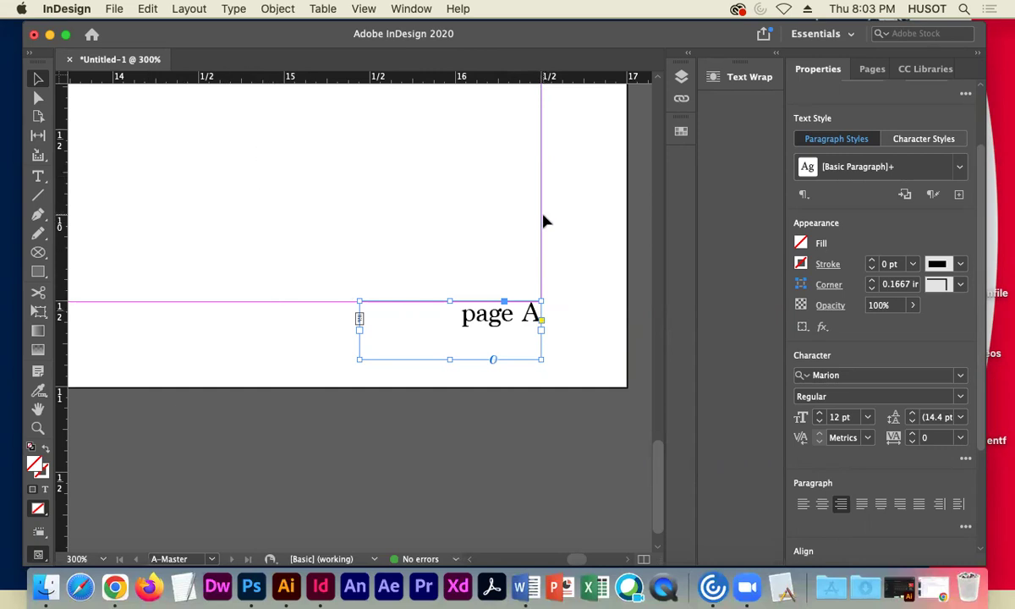
Shorten the page-number frame to fit its single line and move it down into the space below the bottom margin.
drag(449, 360, 452, 336)
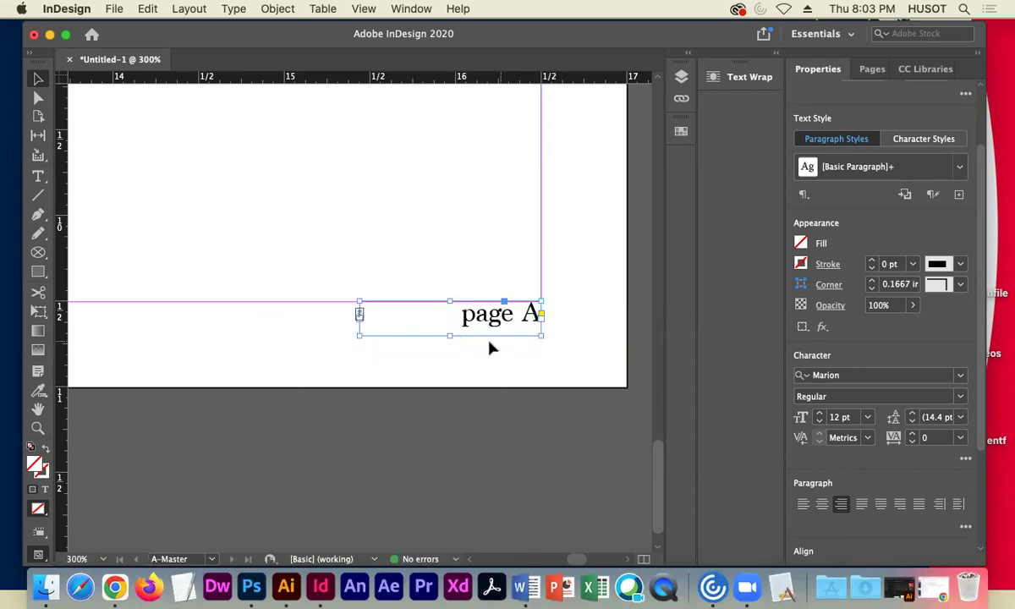
drag(480, 317, 480, 339)
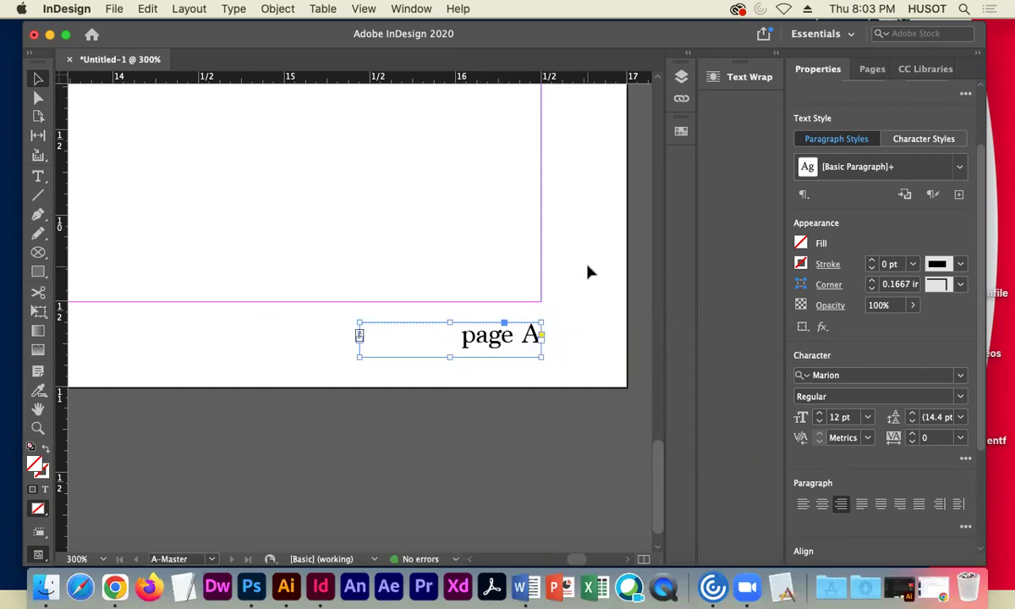
Set the word "page" in the right master footer to Marion Italic.
double_click(510, 336)
drag(510, 336, 457, 336)
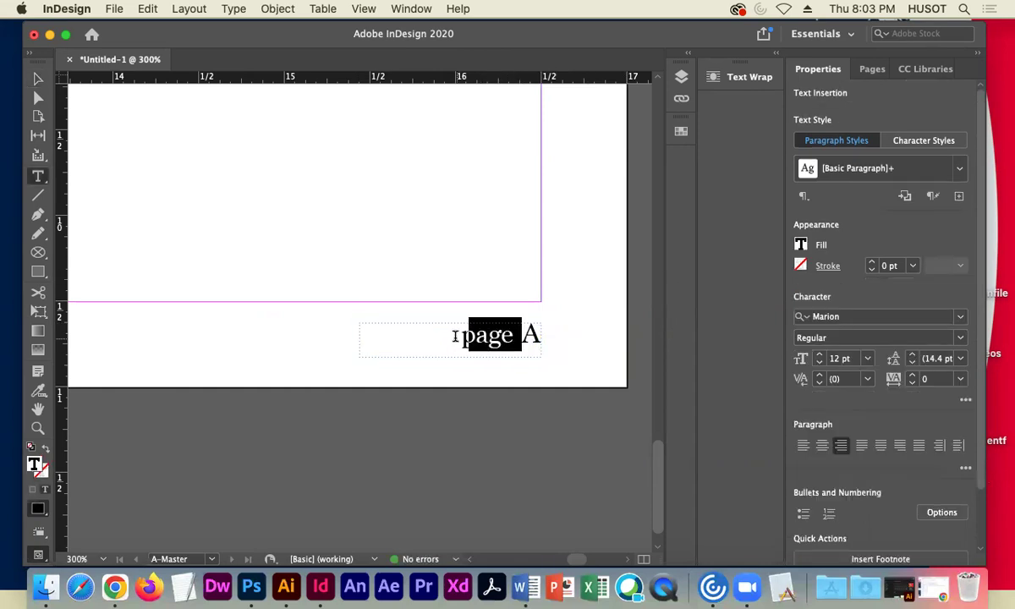
click(961, 338)
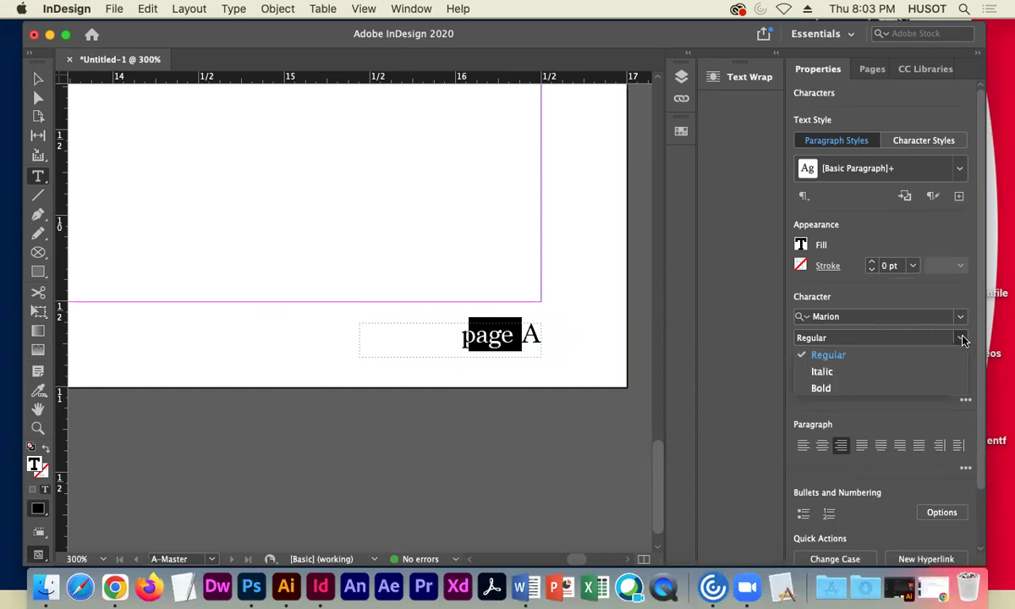
click(888, 373)
Change the page-number marker after the word "page" to Minion Pro Bold Italic.
drag(518, 336, 562, 345)
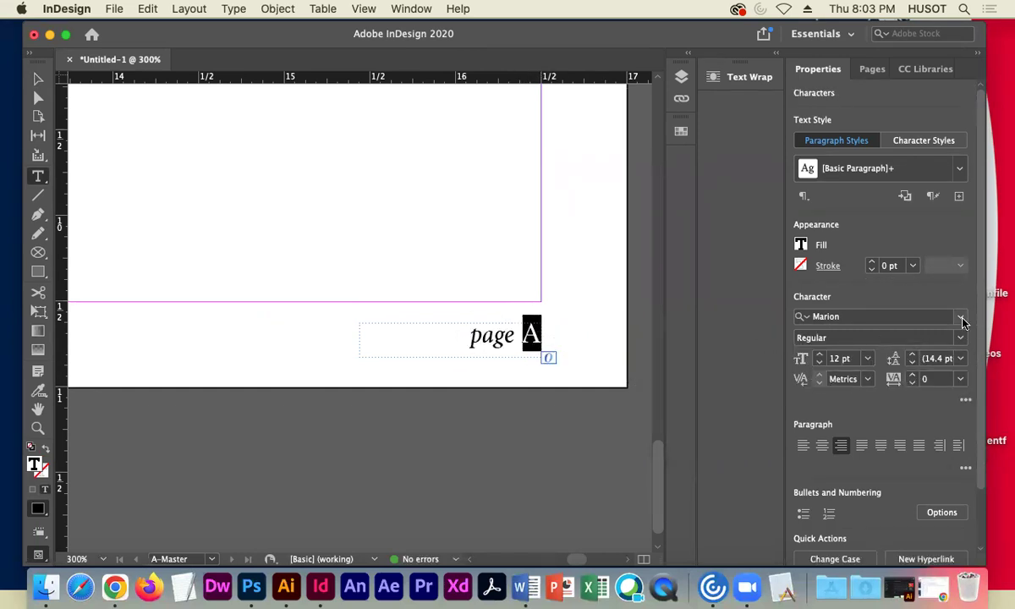
click(960, 318)
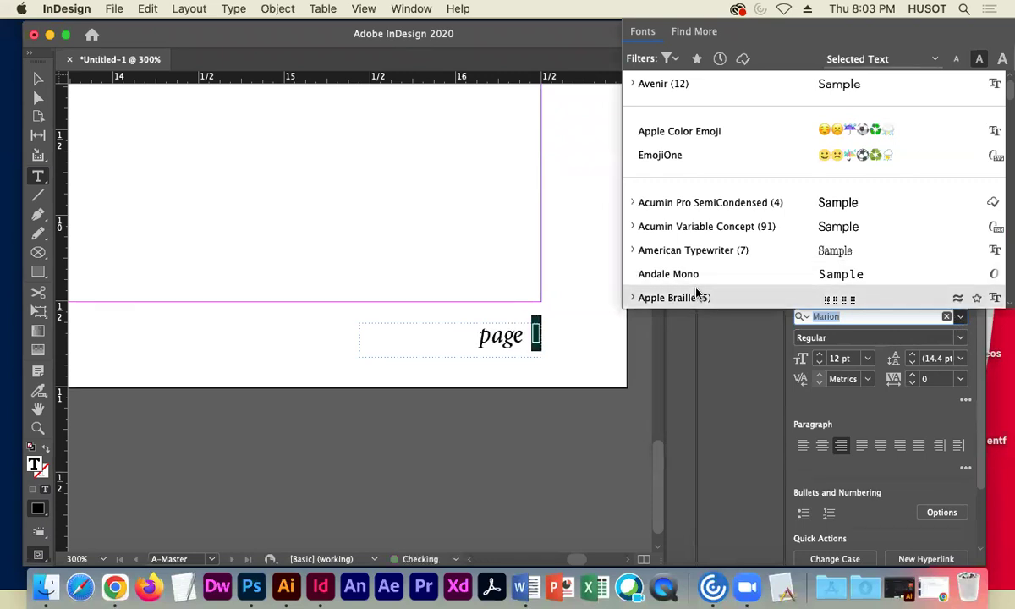
scroll(716, 264, down, 10)
scroll(719, 255, down, 15)
scroll(719, 256, down, 10)
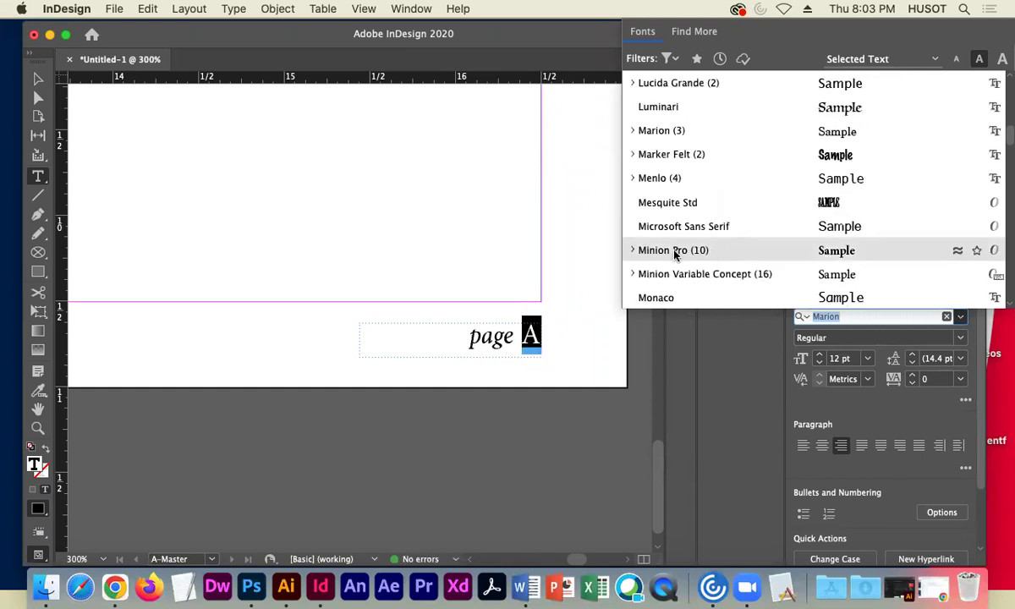
click(674, 250)
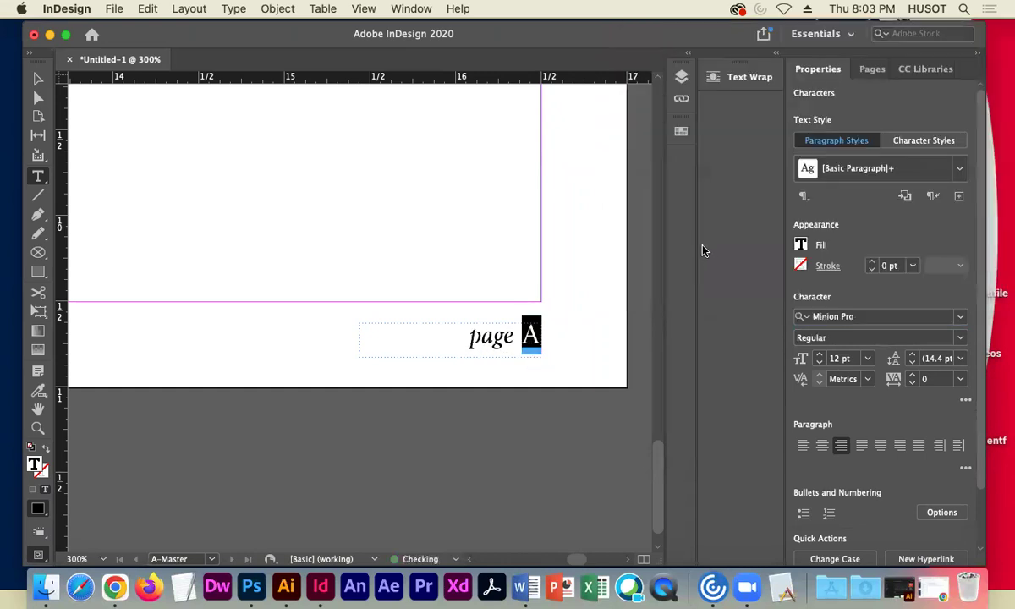
click(959, 340)
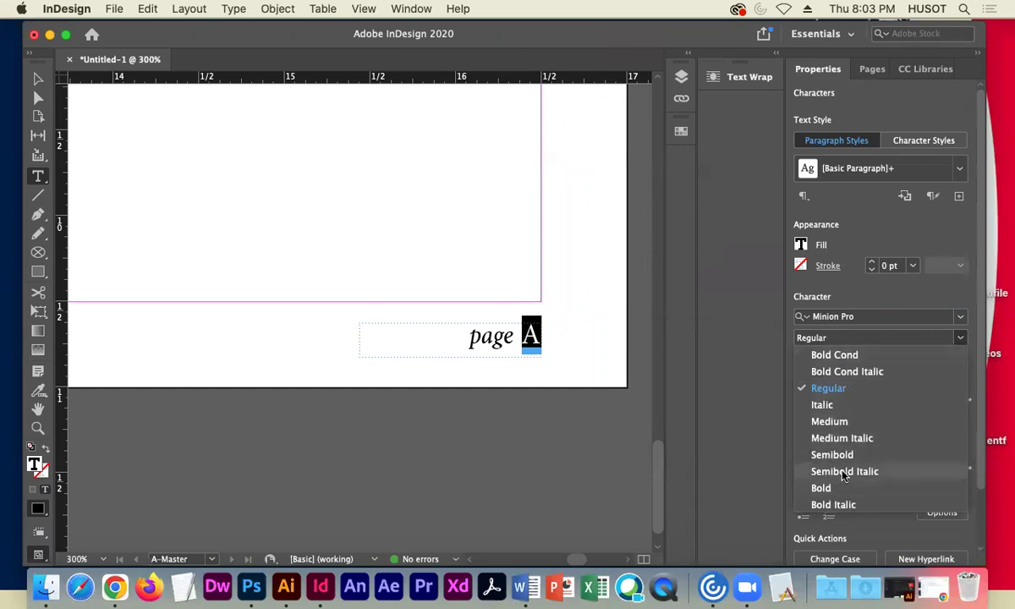
click(837, 504)
Change the font family of the word "page" in the footer to Minion Pro and deselect the frame.
drag(519, 338, 467, 338)
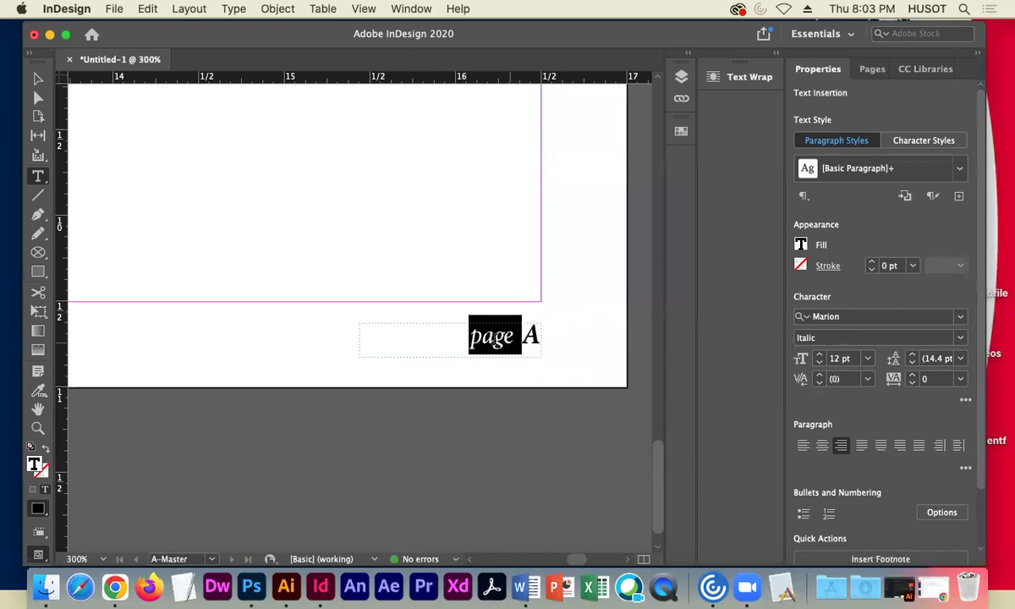
click(960, 318)
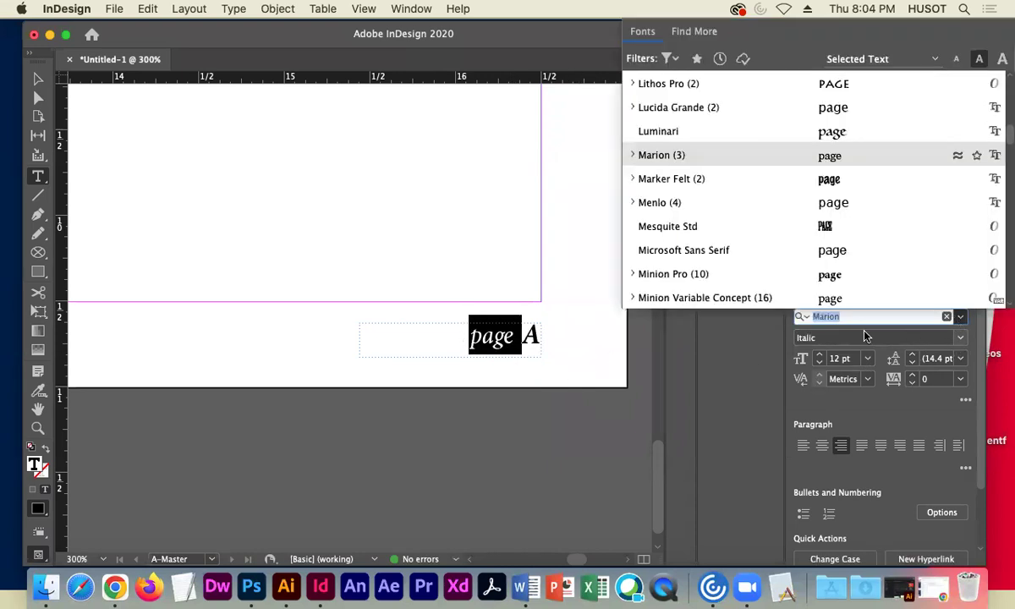
click(682, 275)
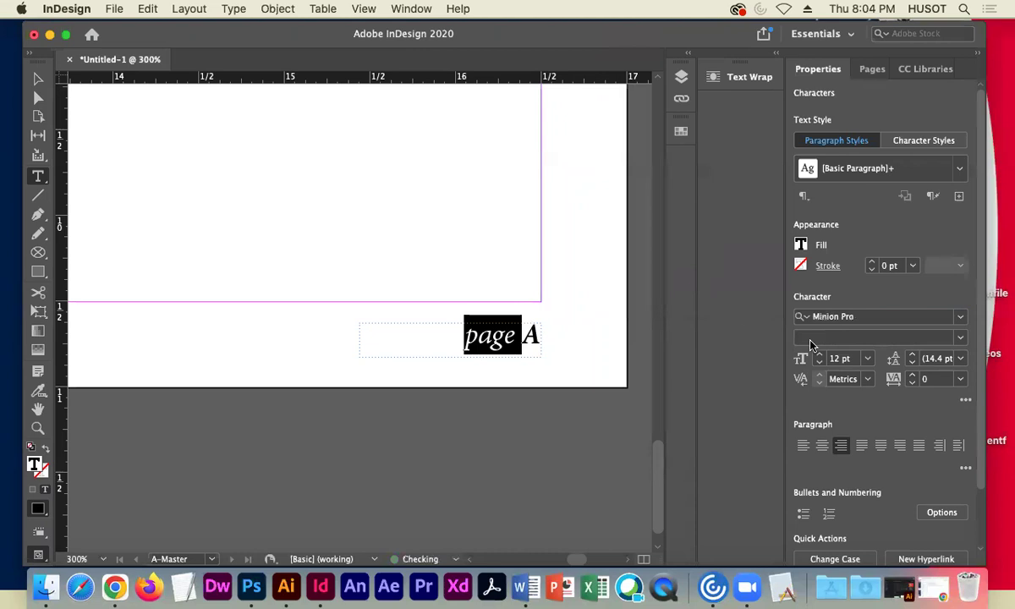
click(960, 336)
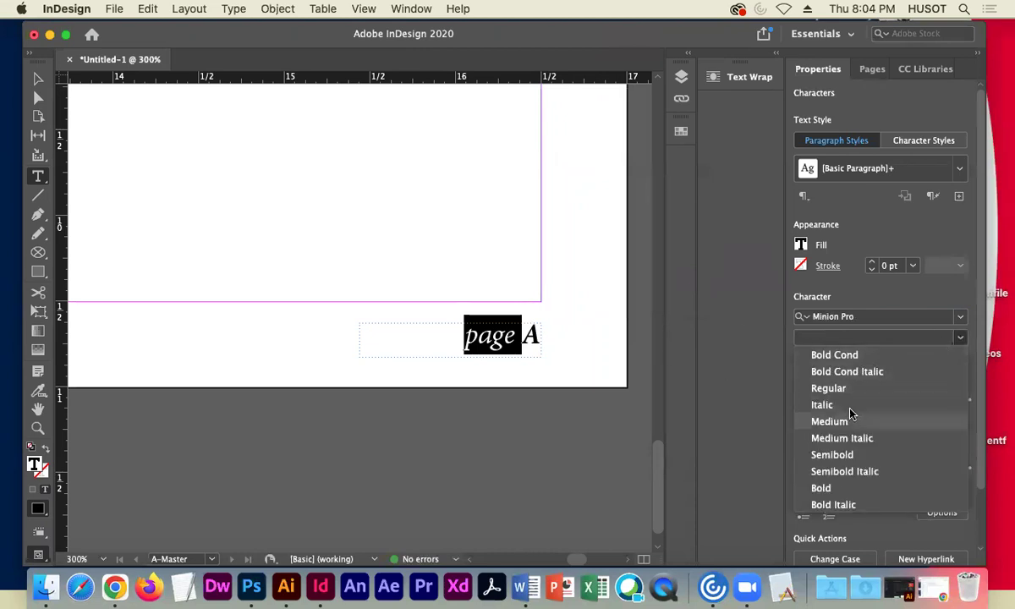
click(755, 373)
click(34, 76)
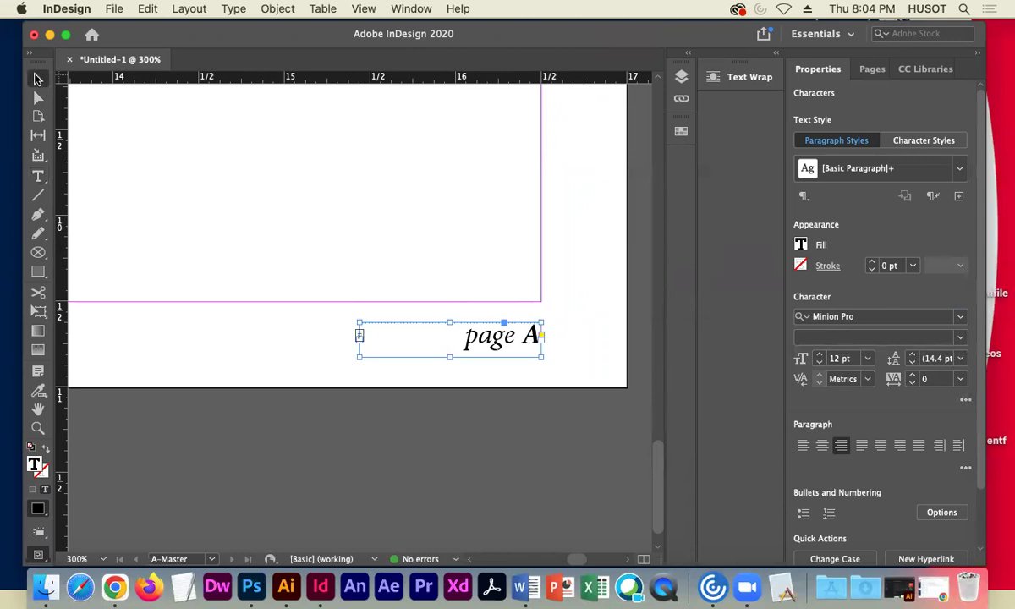
click(440, 372)
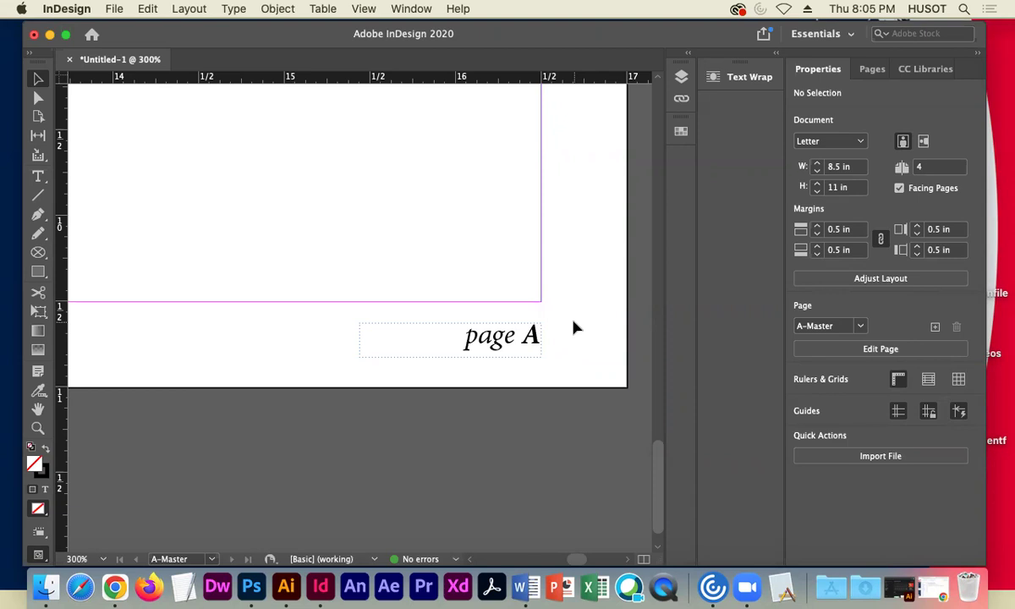
Check how the master footers appear on document pages 3, 1 and 4.
click(871, 68)
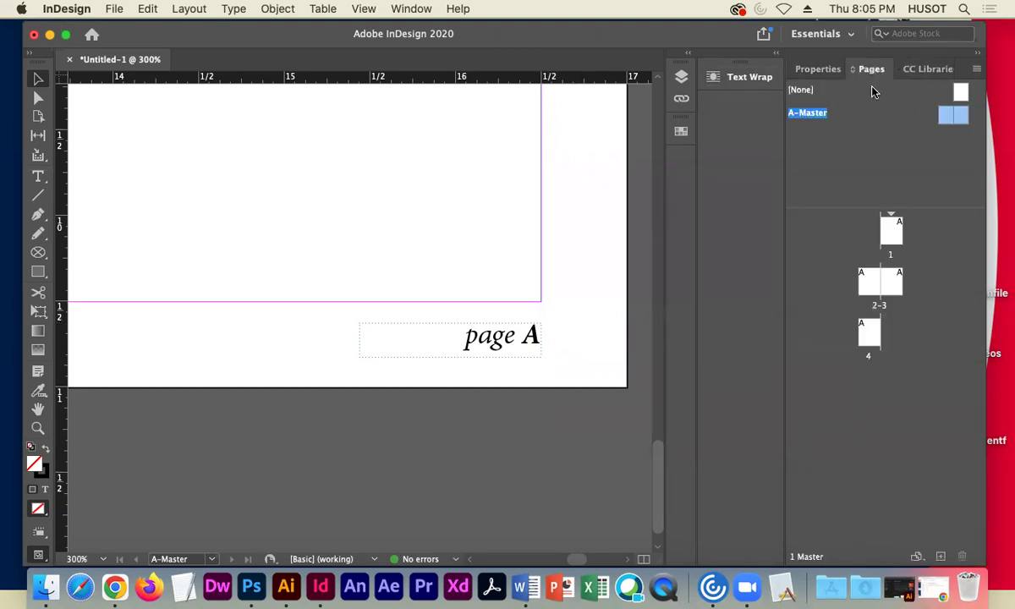
double_click(890, 286)
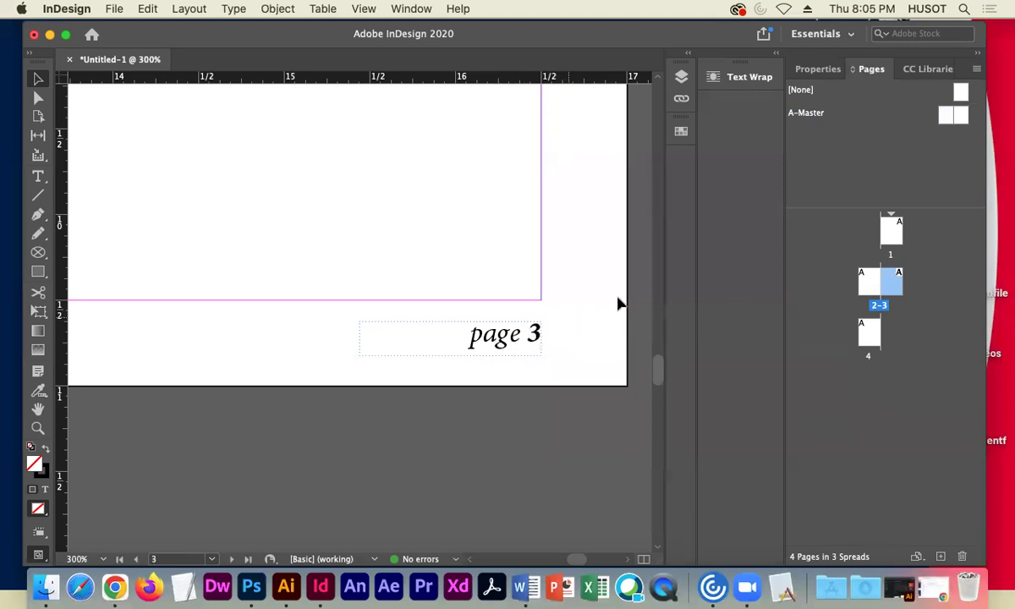
double_click(893, 226)
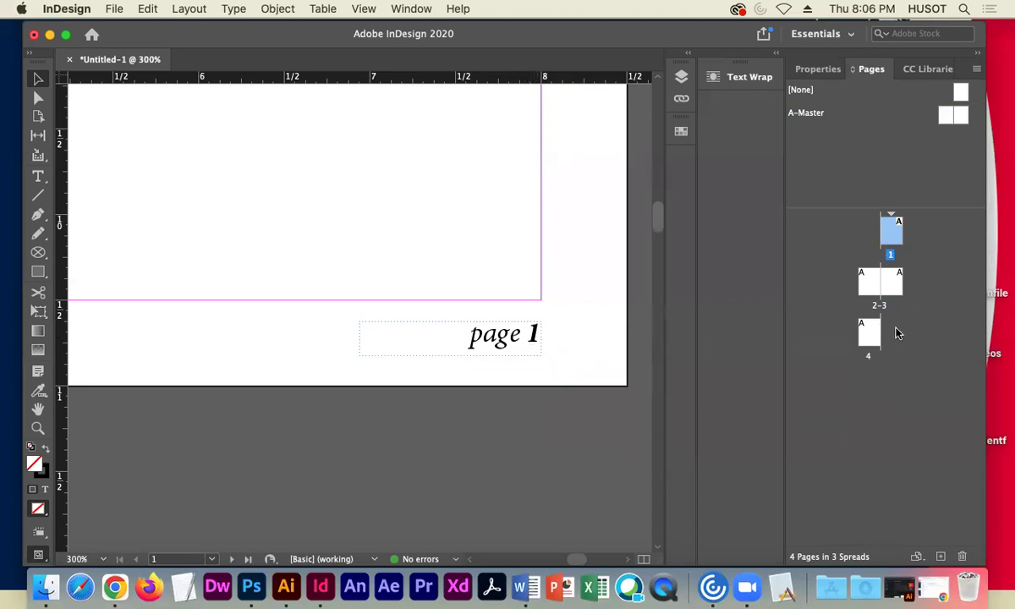
double_click(869, 333)
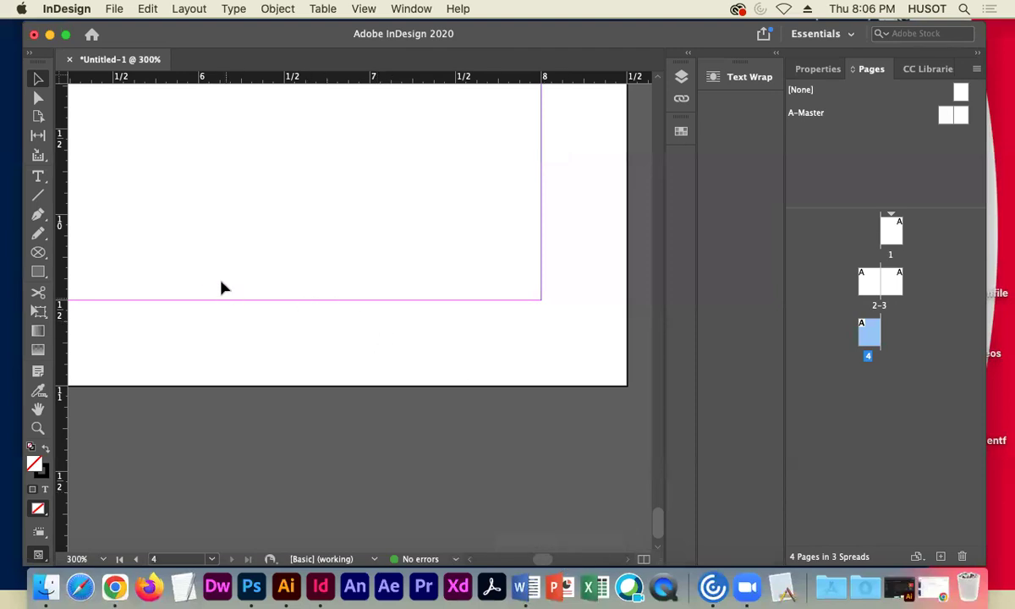
scroll(208, 288, left, 10)
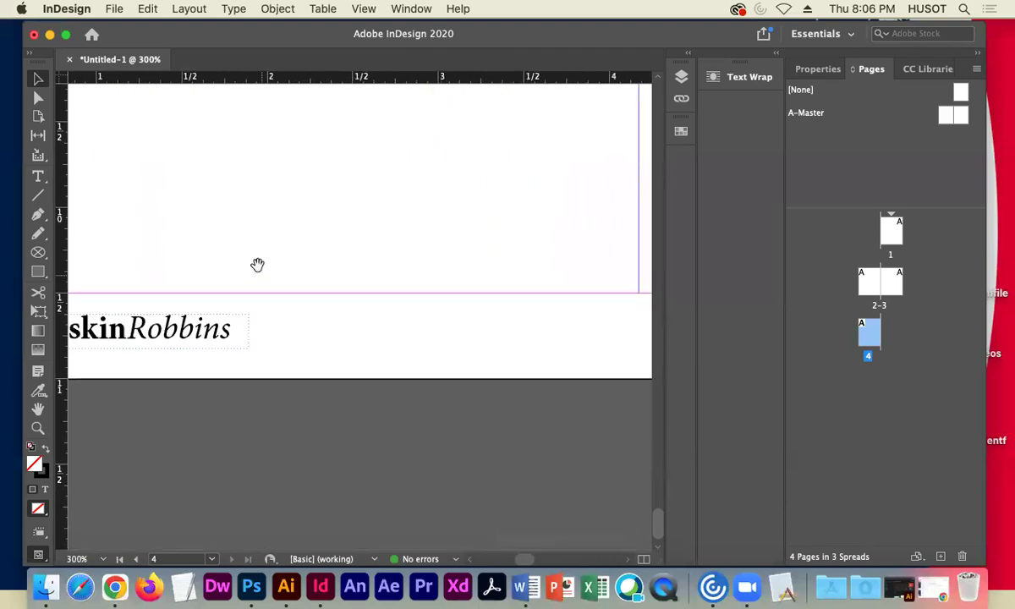
drag(257, 265, 431, 285)
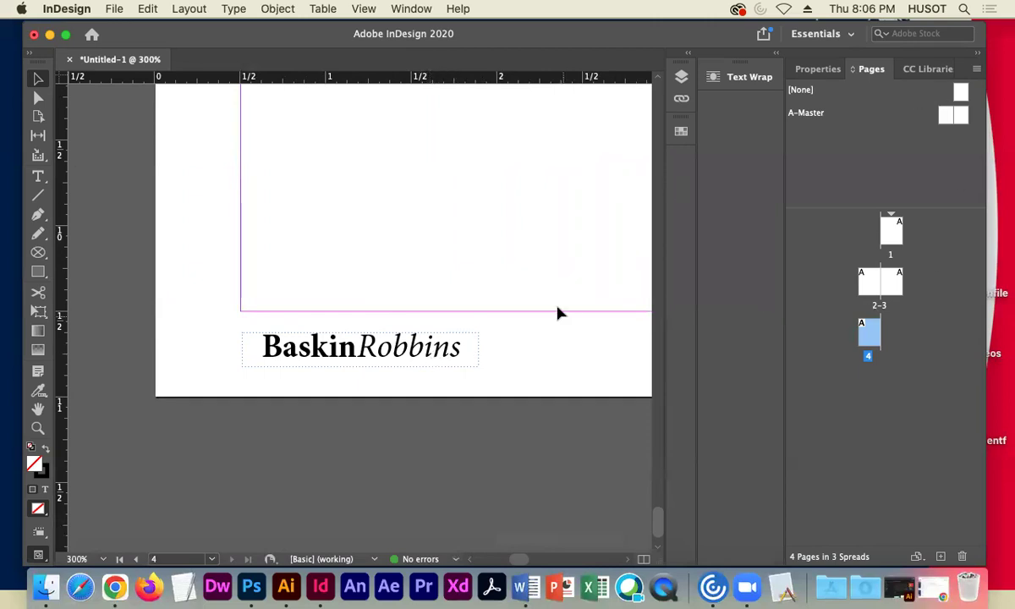
Draw a header text frame about 2.9 in wide and 0.25 in tall above the top margin of the A-Master's left page.
double_click(960, 118)
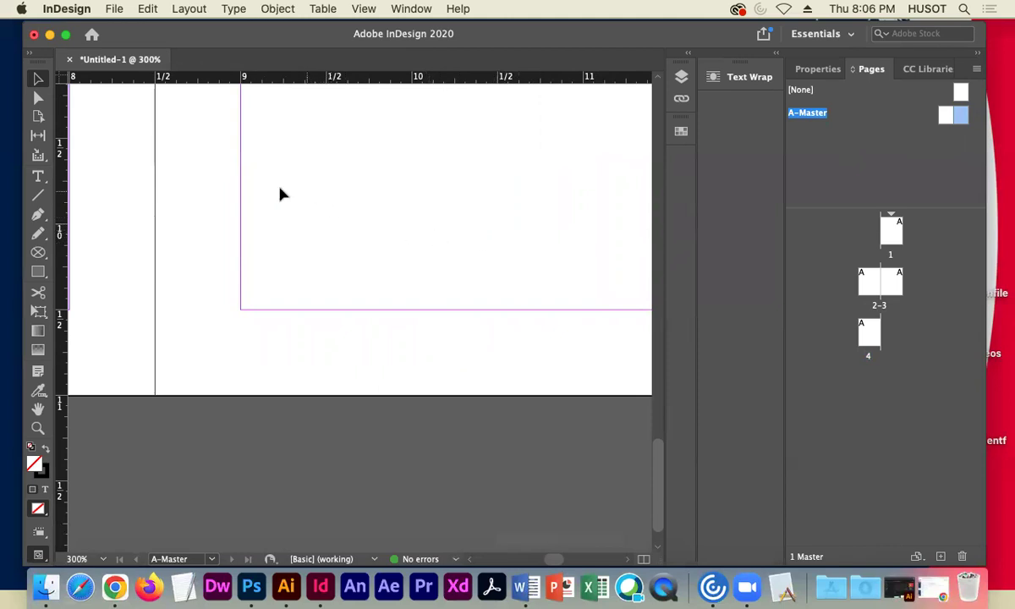
scroll(156, 207, left, 10)
scroll(156, 207, up, 2)
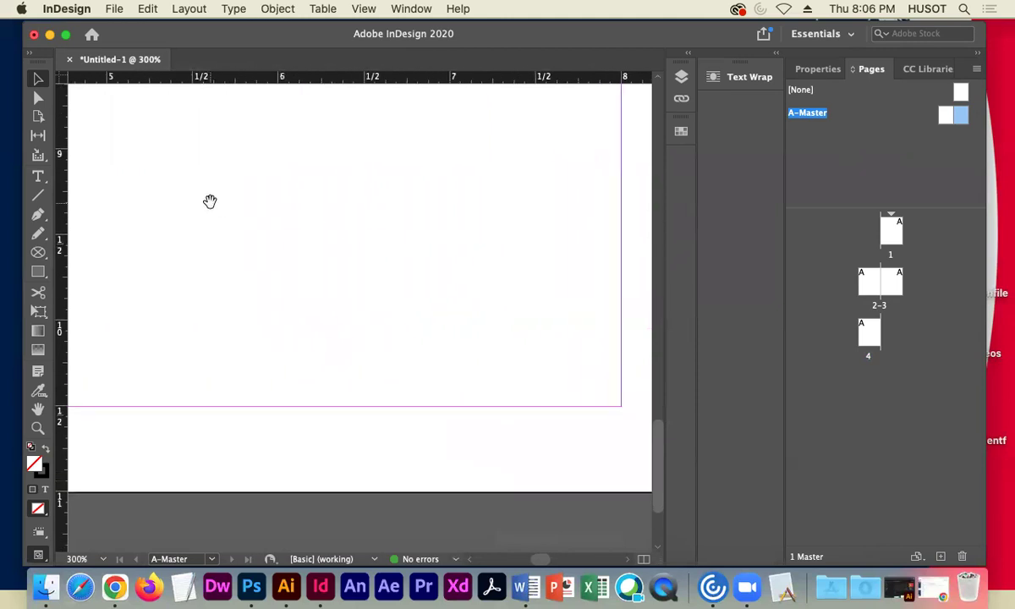
scroll(235, 218, left, 15)
scroll(235, 218, up, 2)
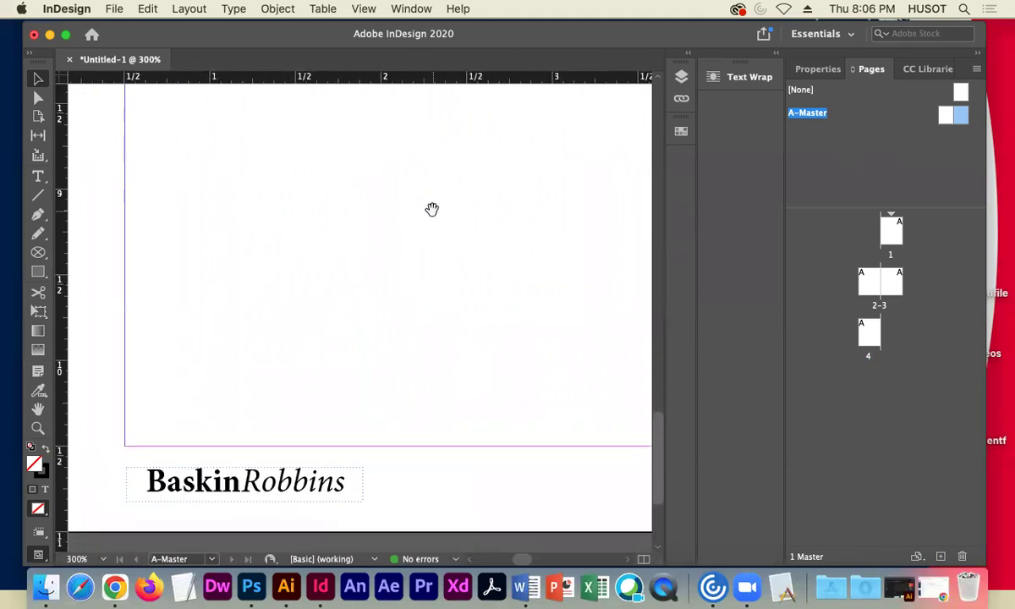
scroll(354, 230, down, 10)
scroll(354, 230, left, 2)
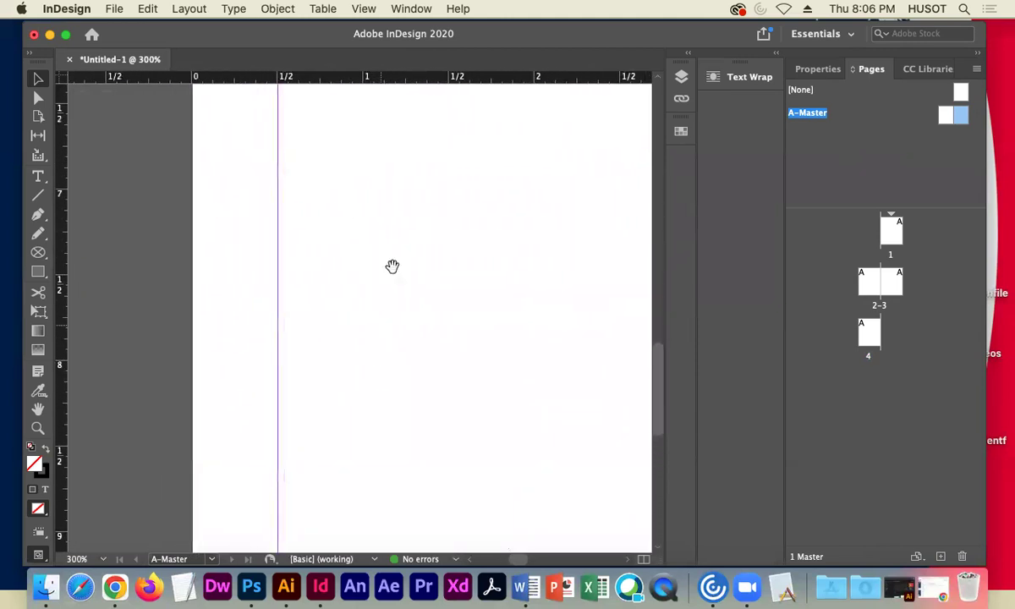
scroll(389, 356, up, 10)
scroll(389, 355, right, 2)
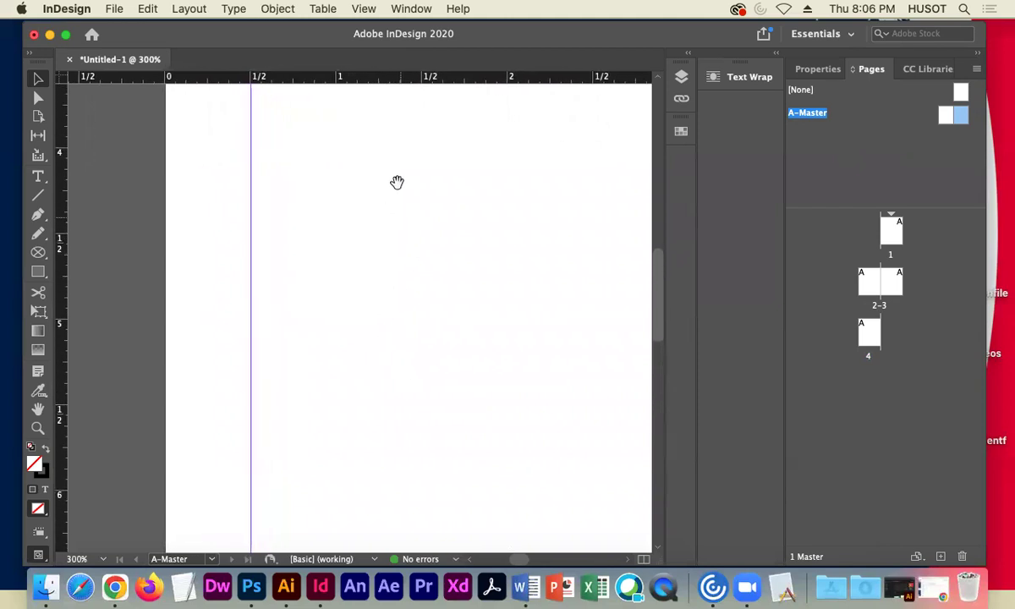
scroll(392, 277, left, 1)
scroll(365, 217, right, 2)
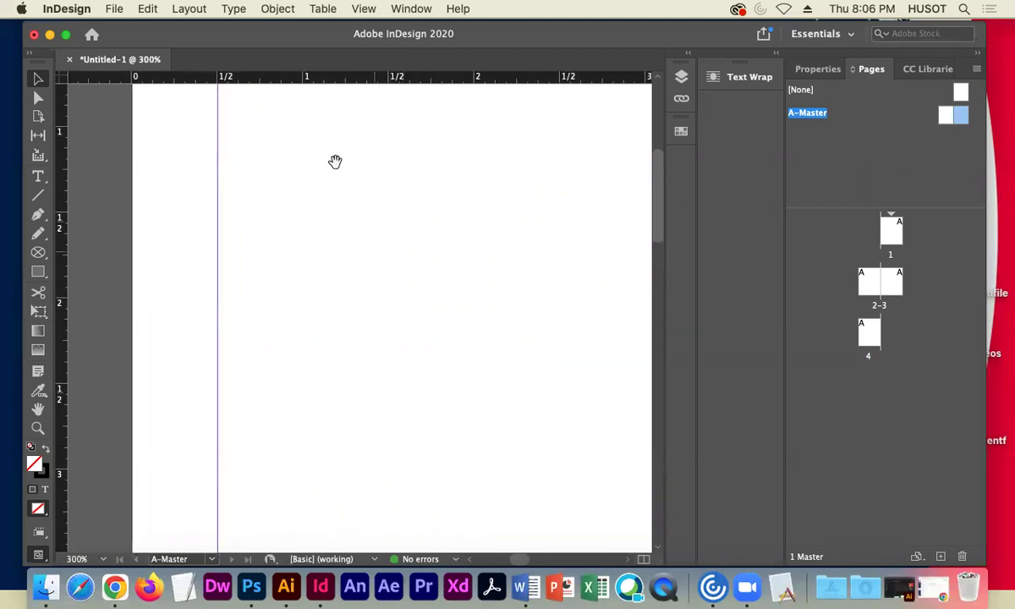
scroll(367, 341, up, 10)
scroll(367, 342, up, 1)
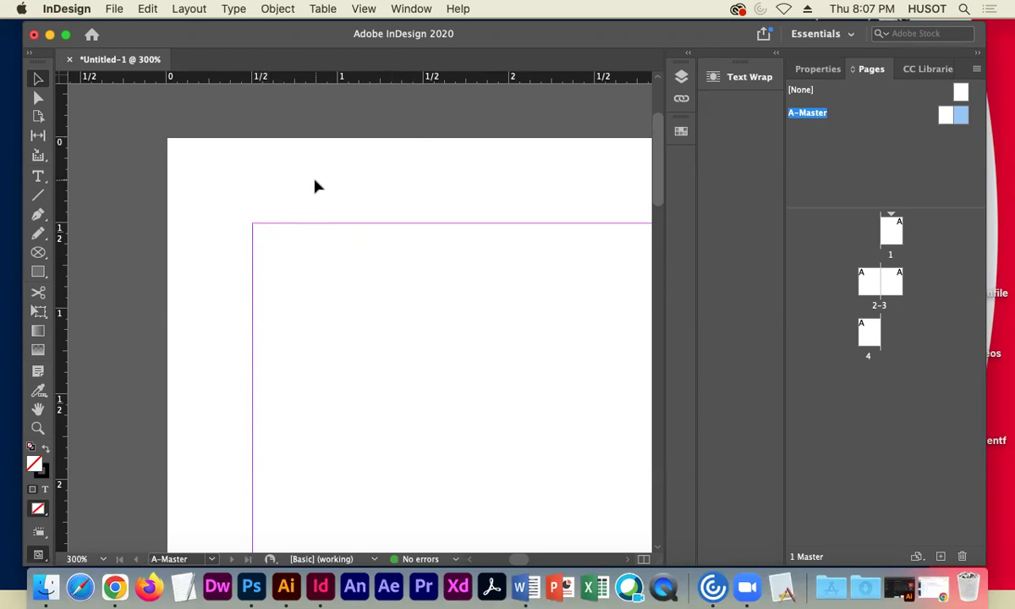
drag(416, 176, 301, 172)
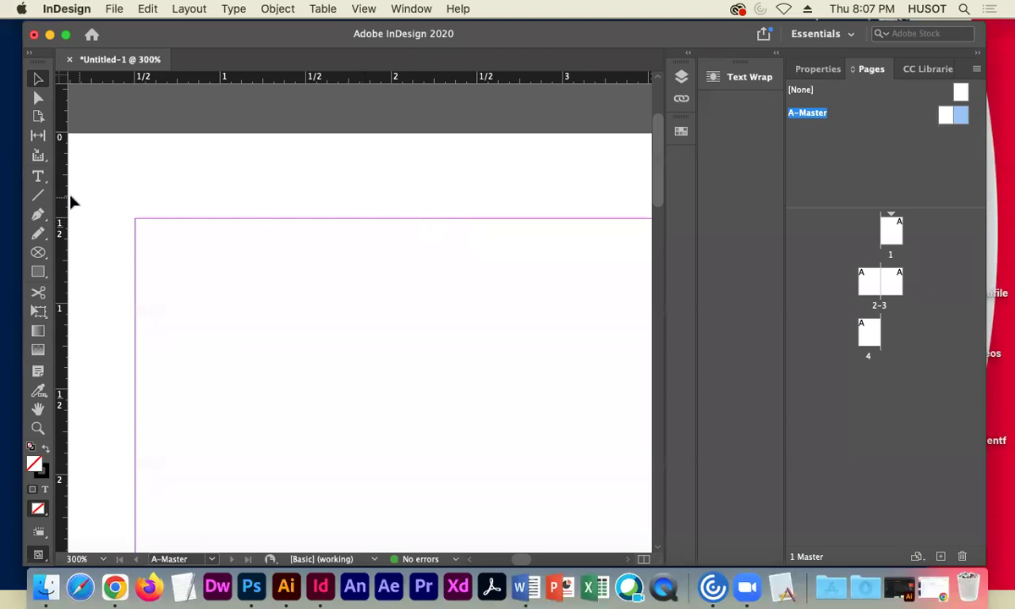
click(38, 176)
drag(131, 159, 627, 201)
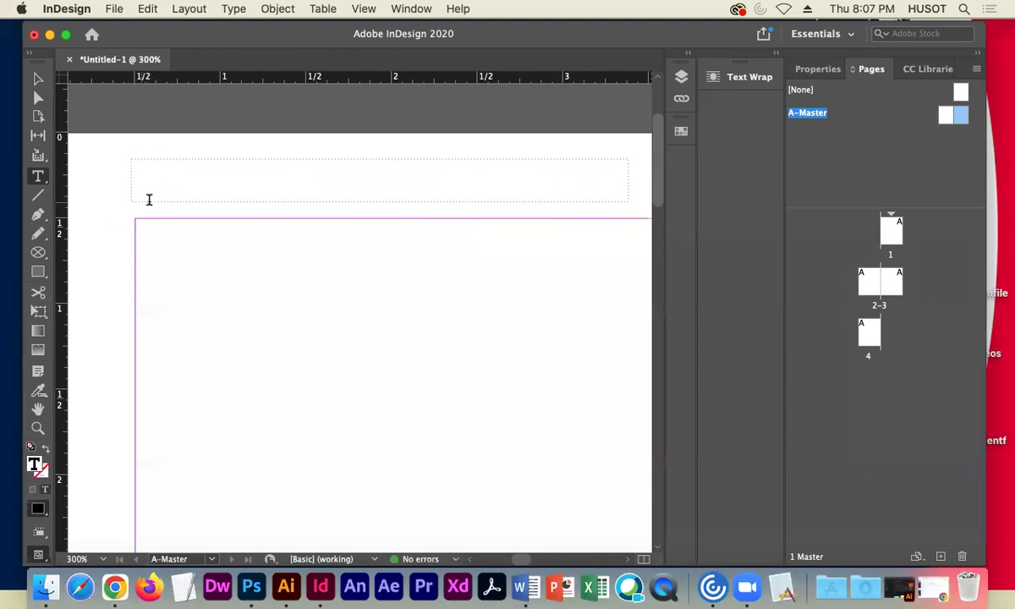
Enter "The History of 31 Flavors." in the header text frame on the A-Master's left page.
text(The History of 3)
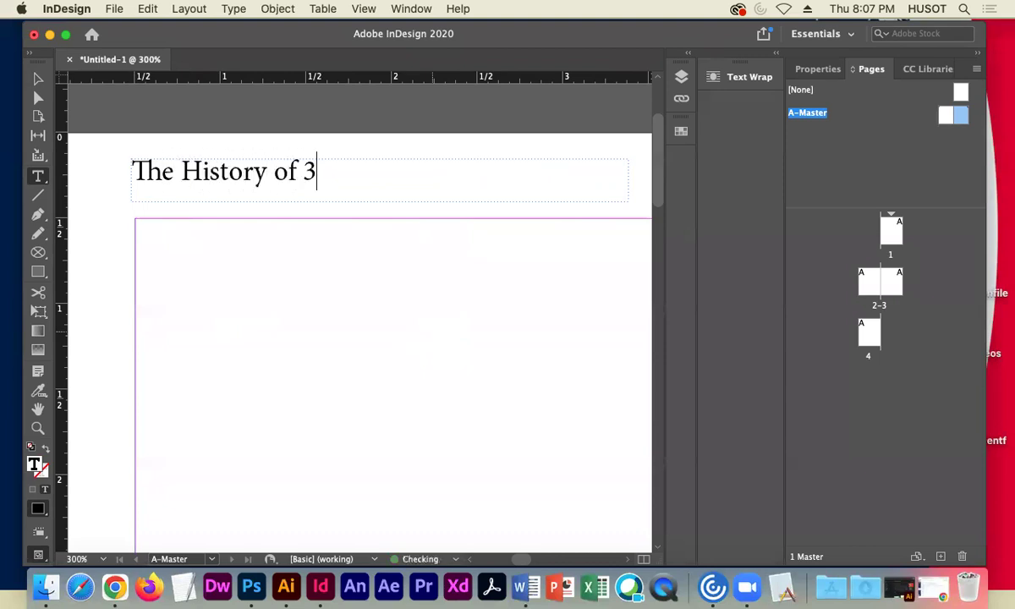
text(1 Flavor)
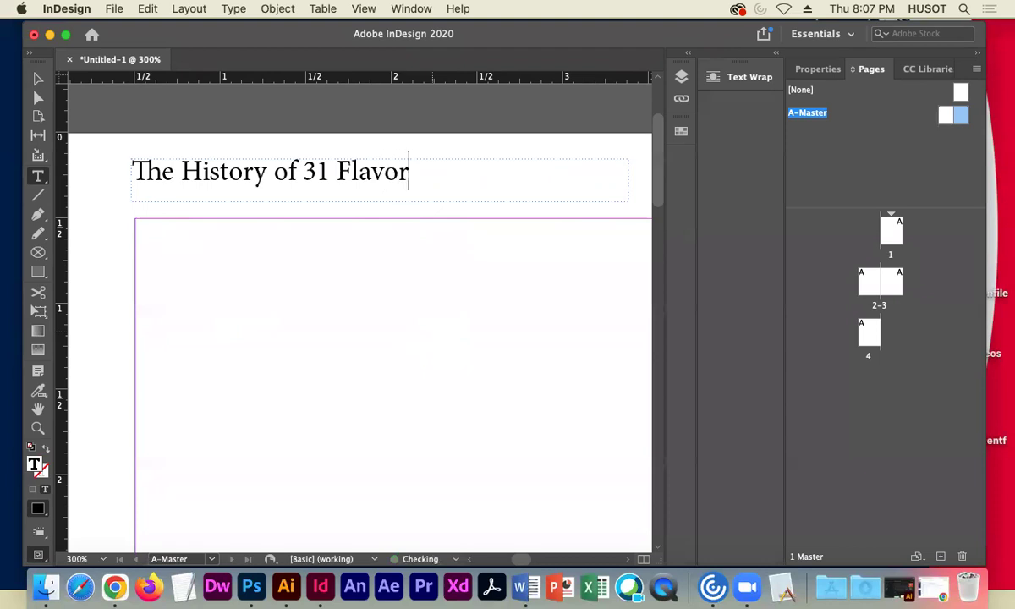
text(s.)
key(BackSpace)
text(.)
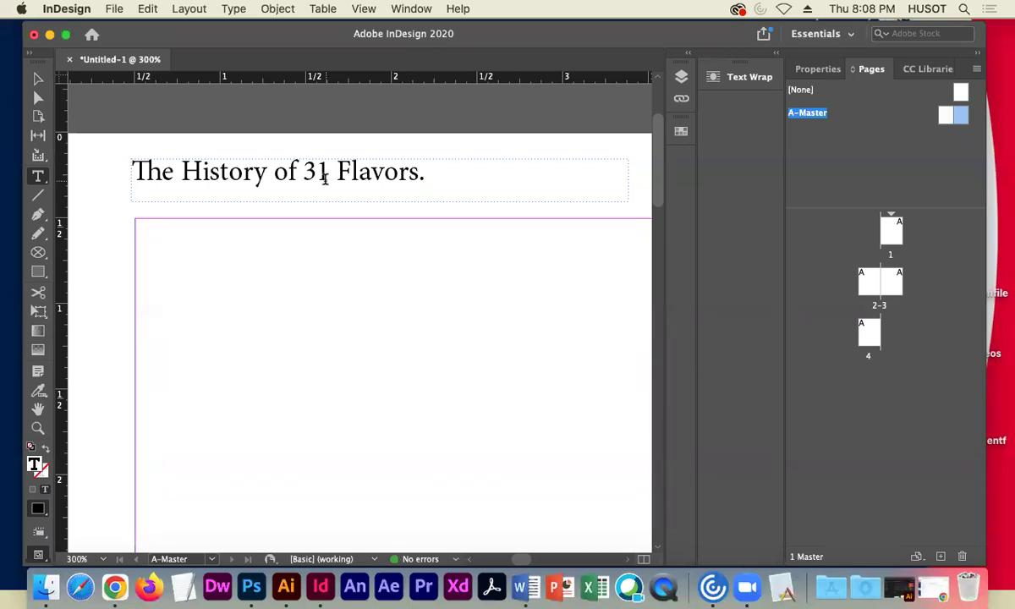
Set the number "31" in the header text to Minion Pro Bold.
drag(302, 169, 329, 173)
click(817, 69)
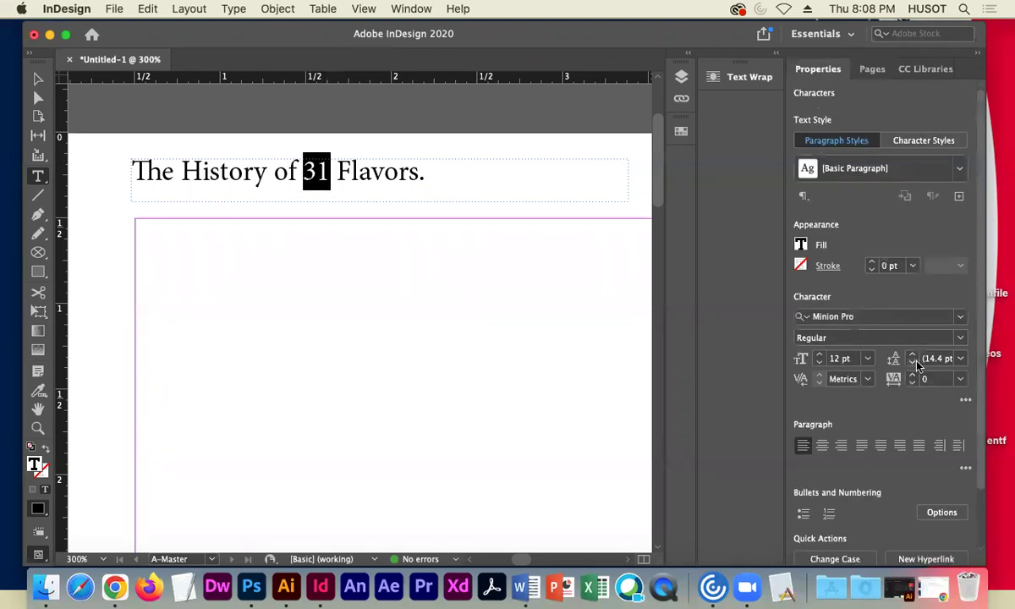
click(960, 338)
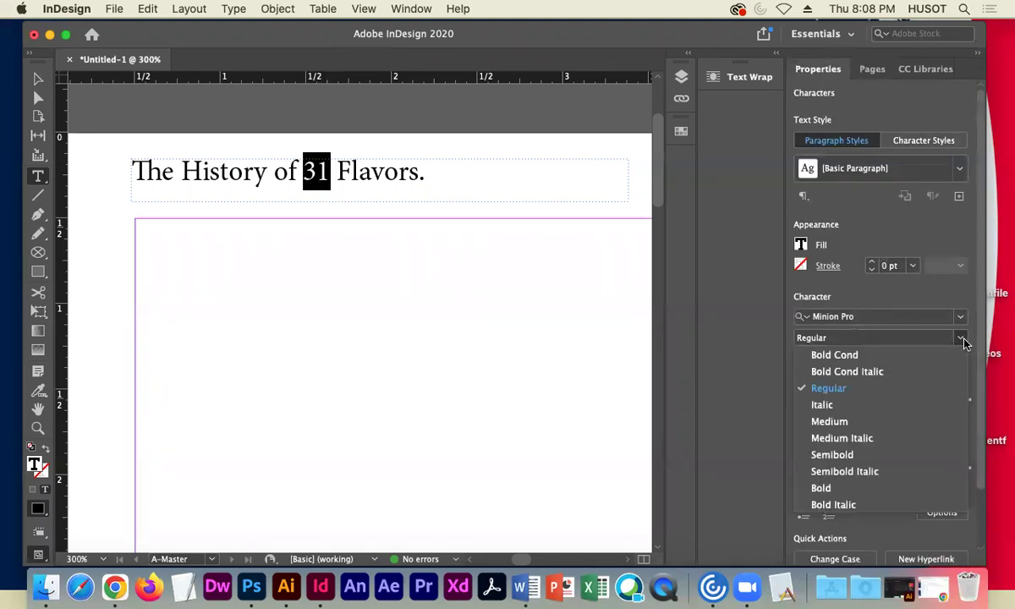
click(853, 490)
click(328, 171)
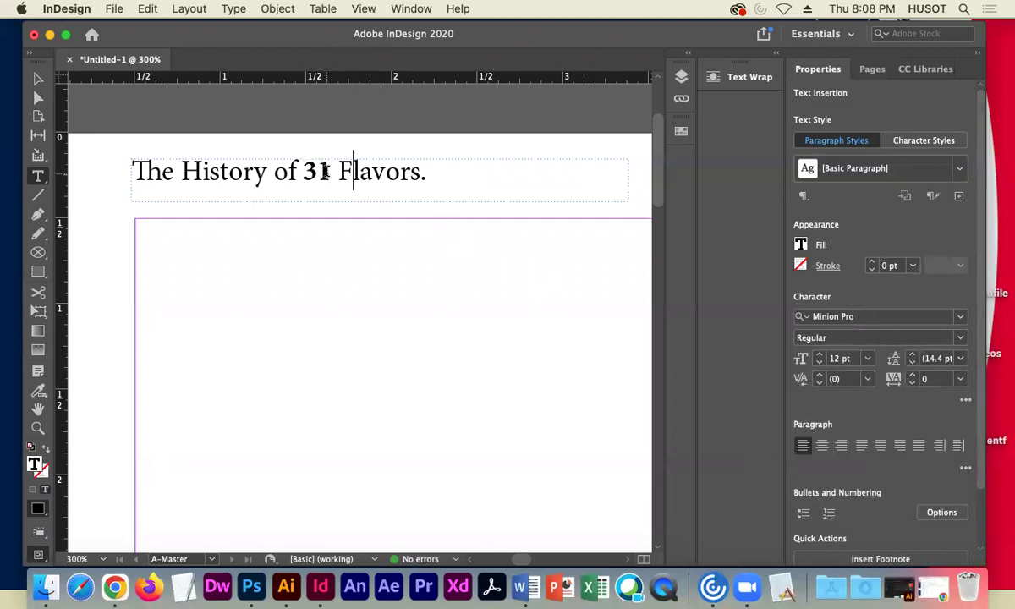
Set the word "Flavors" in the header text to Minion Pro Italic.
drag(338, 171, 420, 171)
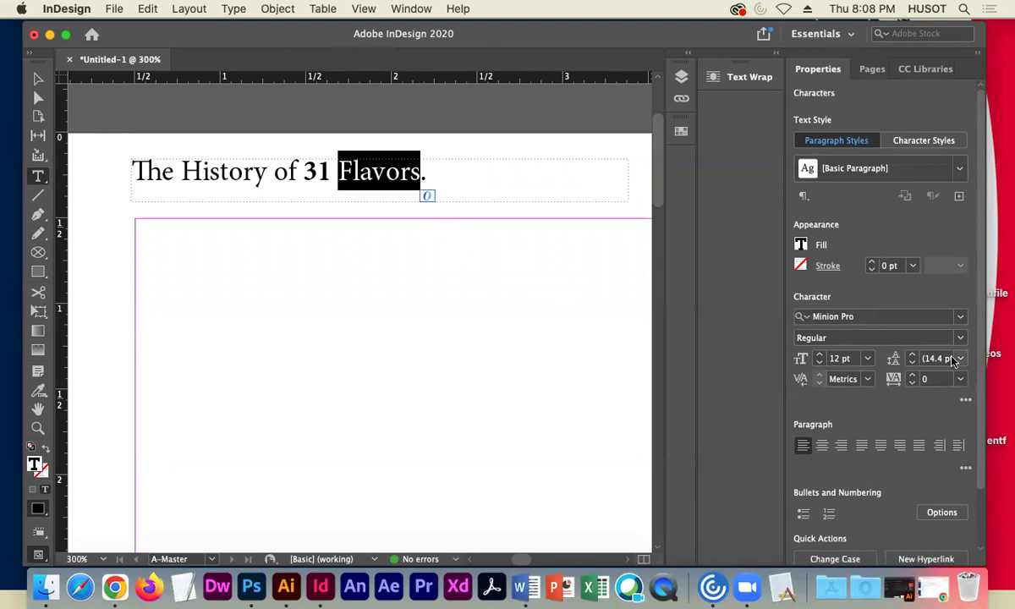
click(894, 337)
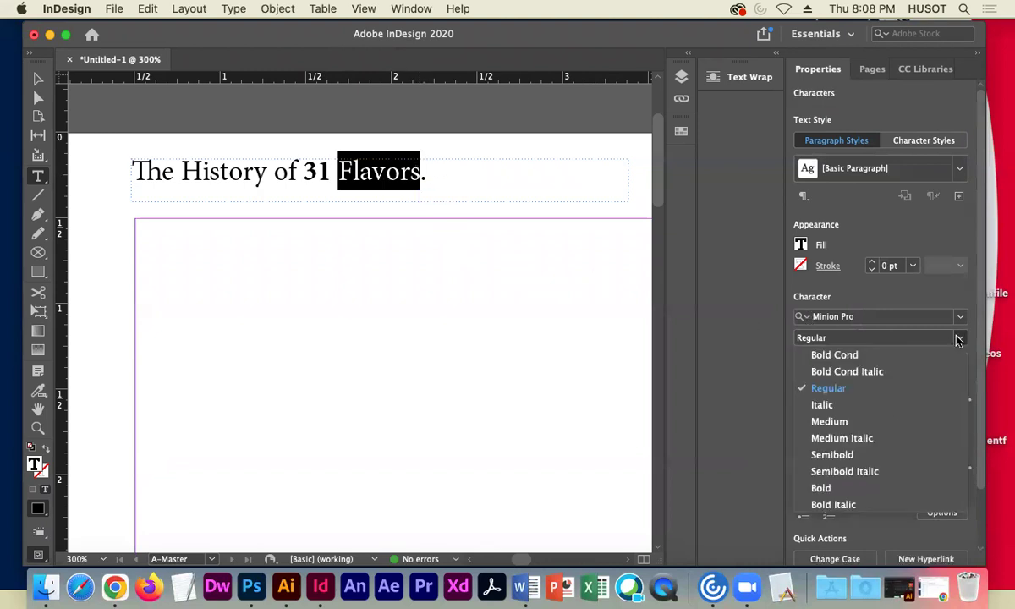
click(825, 404)
click(280, 183)
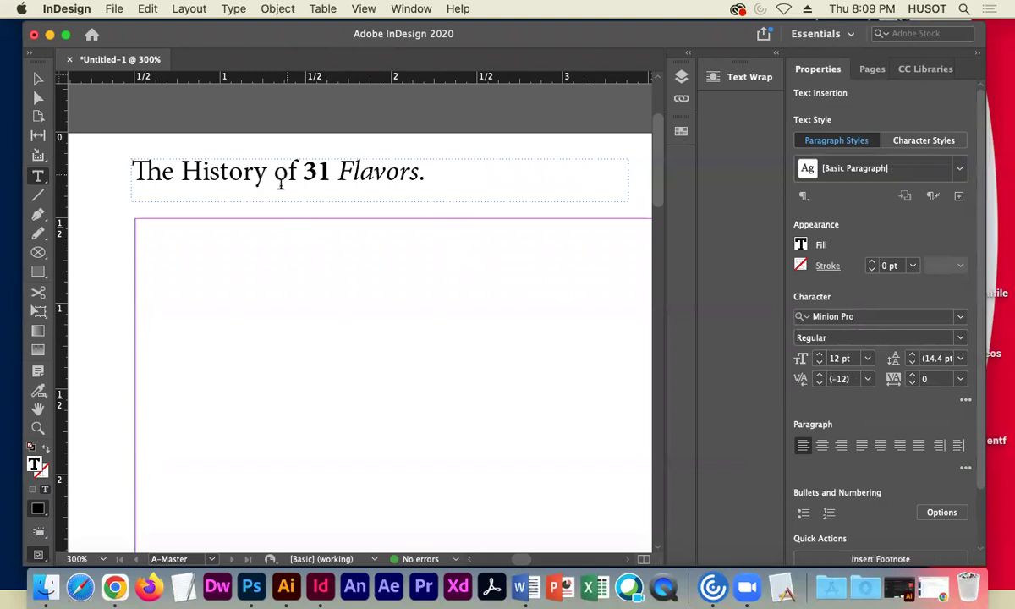
Set the initial "H" of "History" in the header to Semibold and deselect the text frame.
drag(181, 172, 203, 173)
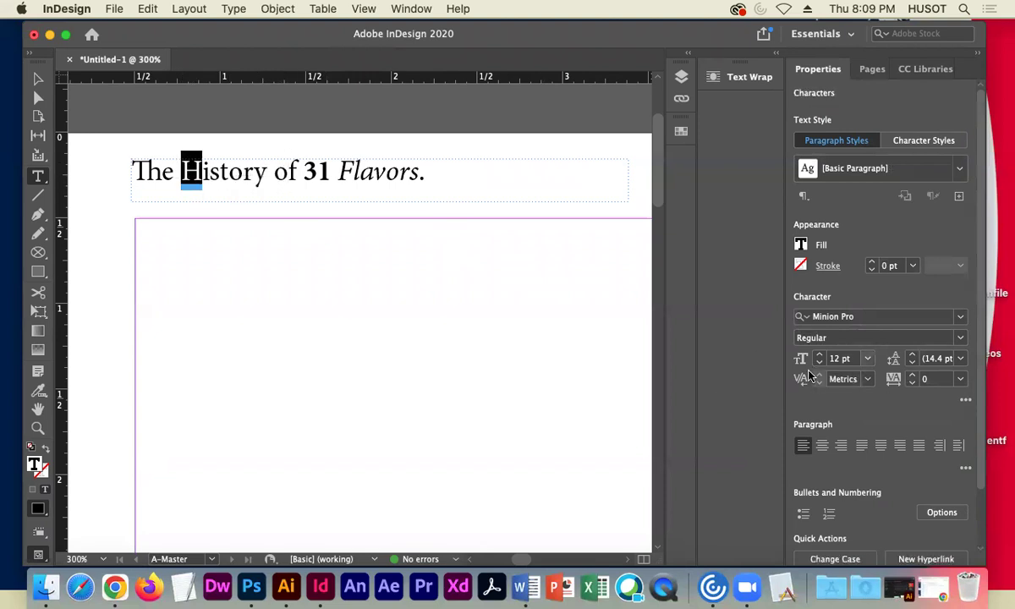
click(960, 337)
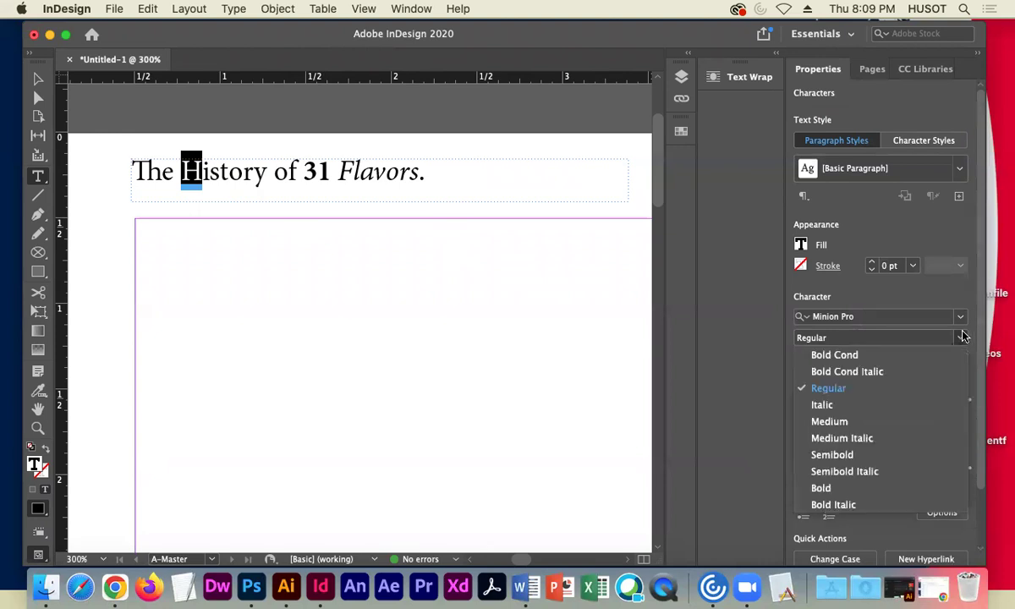
click(832, 455)
key(Escape)
click(151, 114)
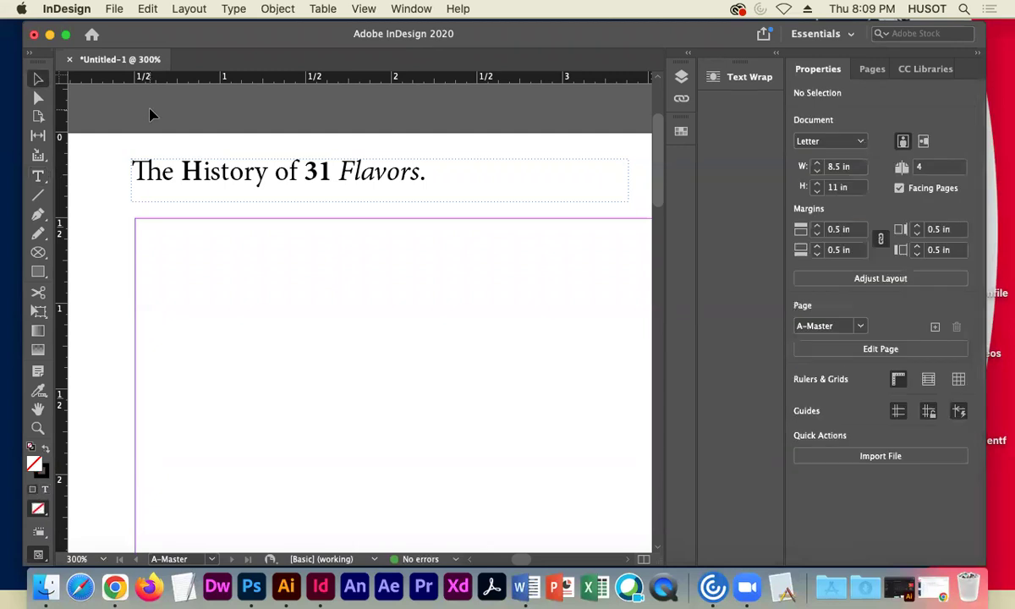
Narrow the header frame to about 1.855 in wide and position it at about X 0.505 in, Y 0.17 in above the top margin.
double_click(207, 175)
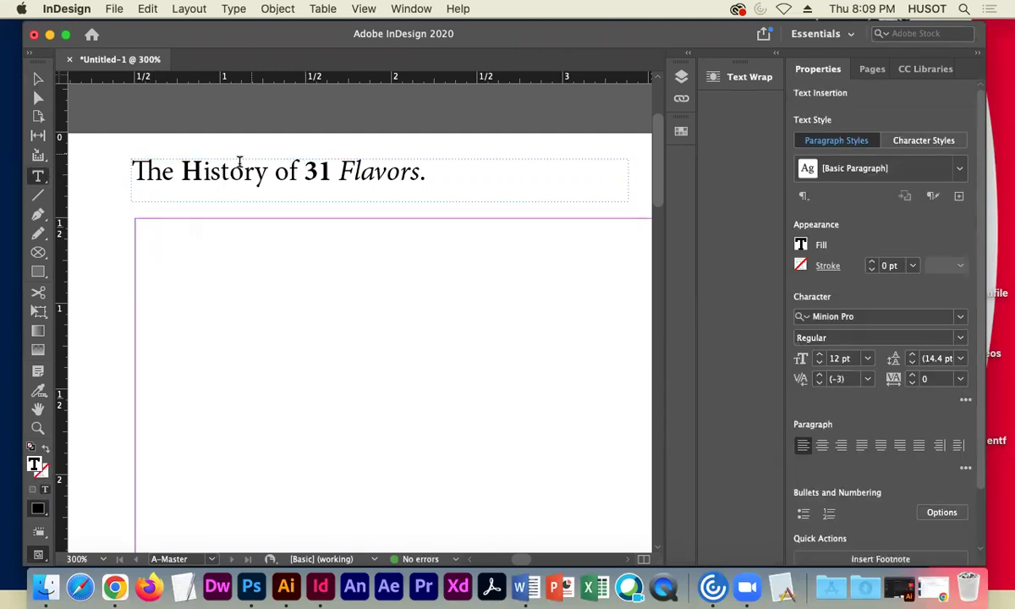
key(Escape)
mouse_move(202, 182)
mouse_down()
mouse_move(273, 187)
mouse_move(201, 193)
mouse_up()
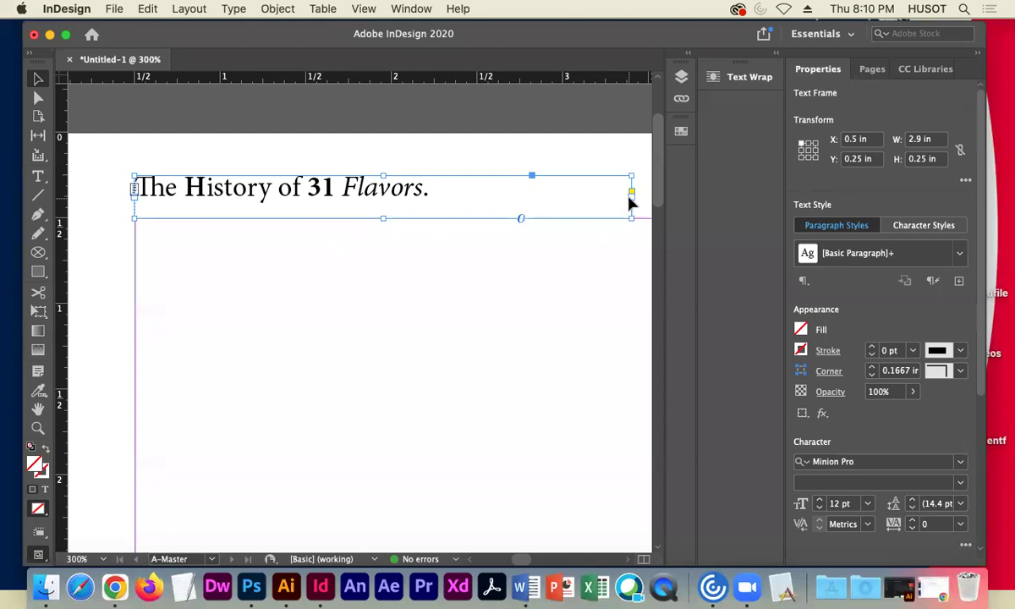
drag(617, 195, 463, 197)
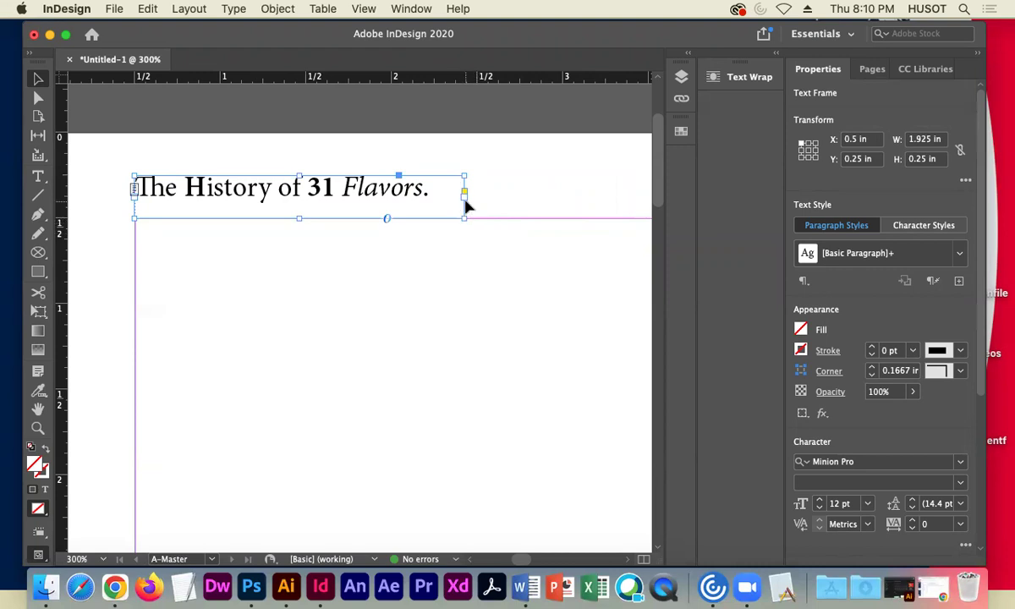
drag(462, 201, 453, 201)
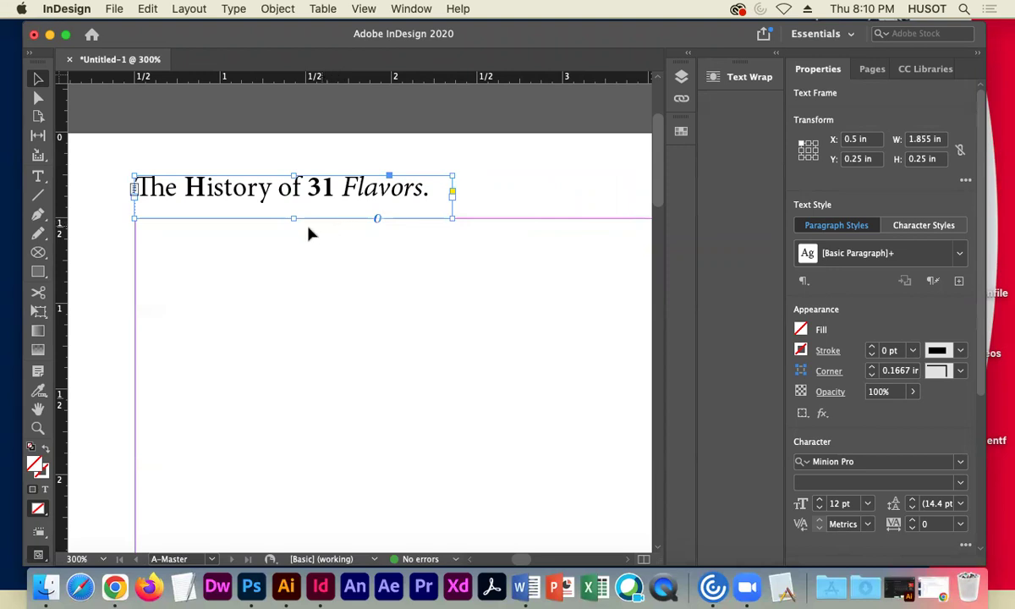
drag(287, 197, 341, 184)
drag(267, 181, 215, 179)
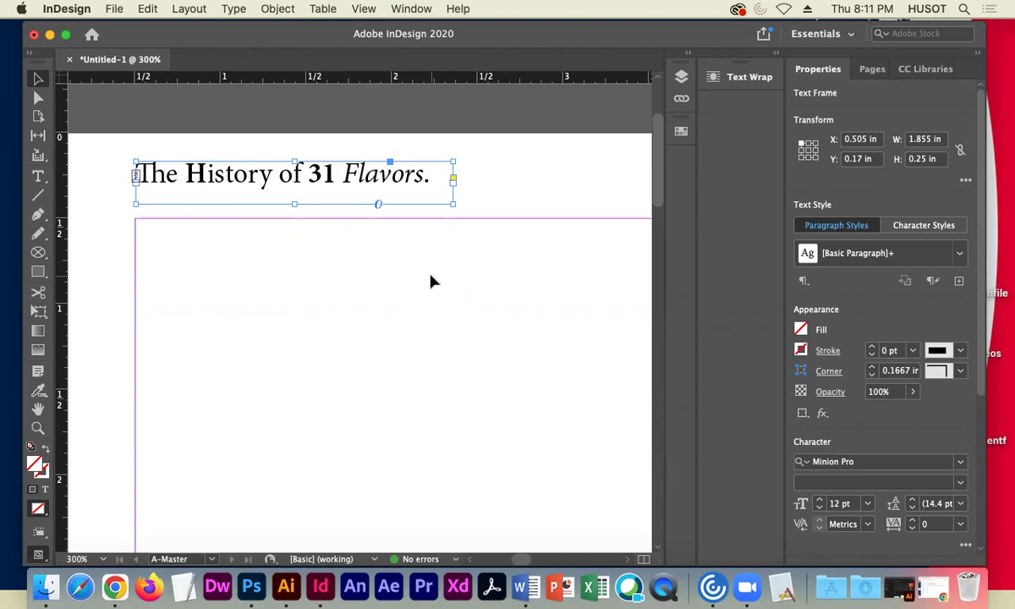
Check how the master header and both footers appear on document pages 2 and 3.
click(872, 69)
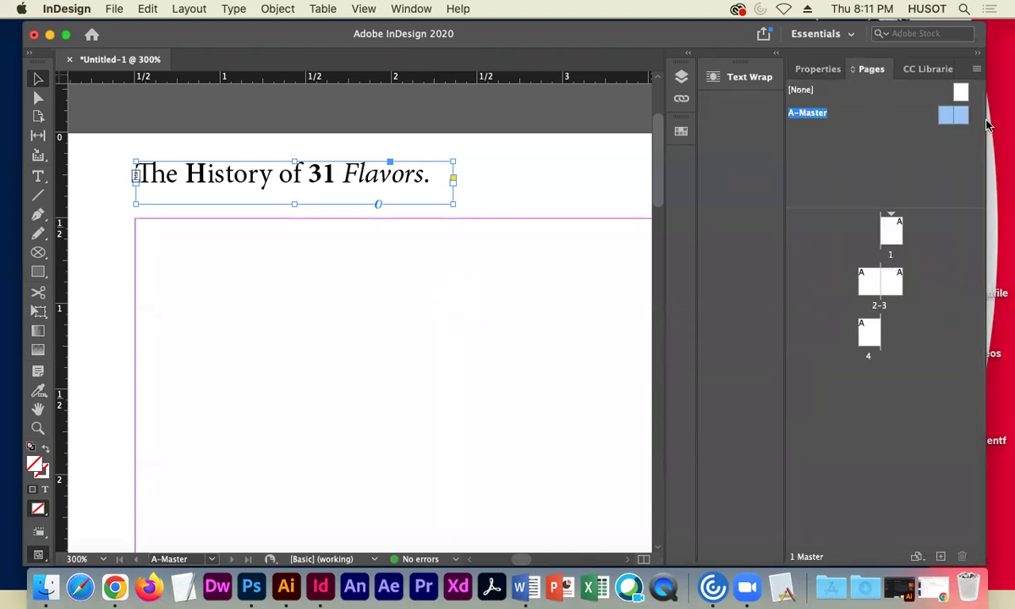
click(812, 72)
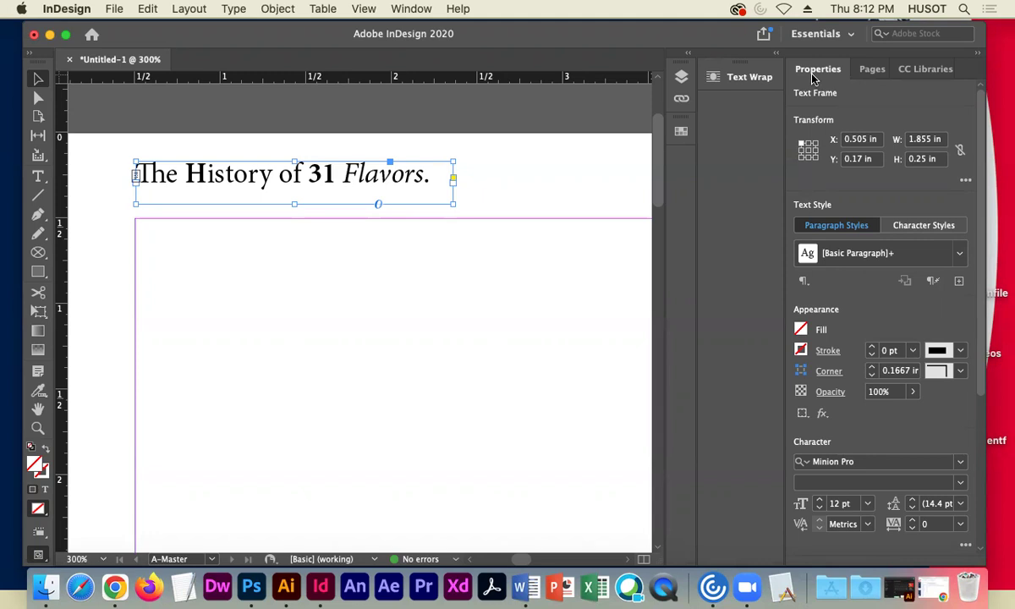
click(871, 69)
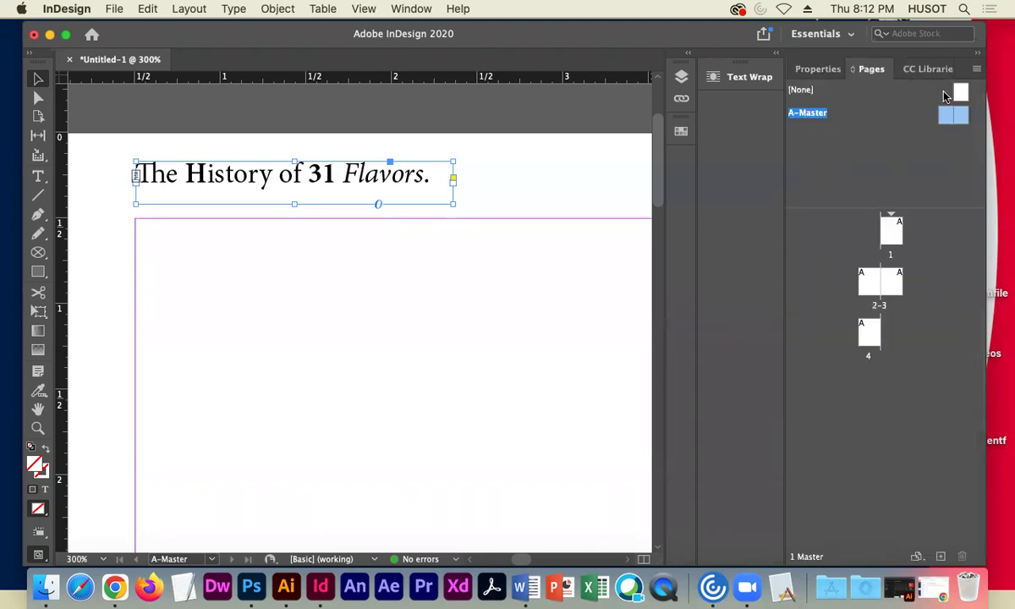
double_click(868, 282)
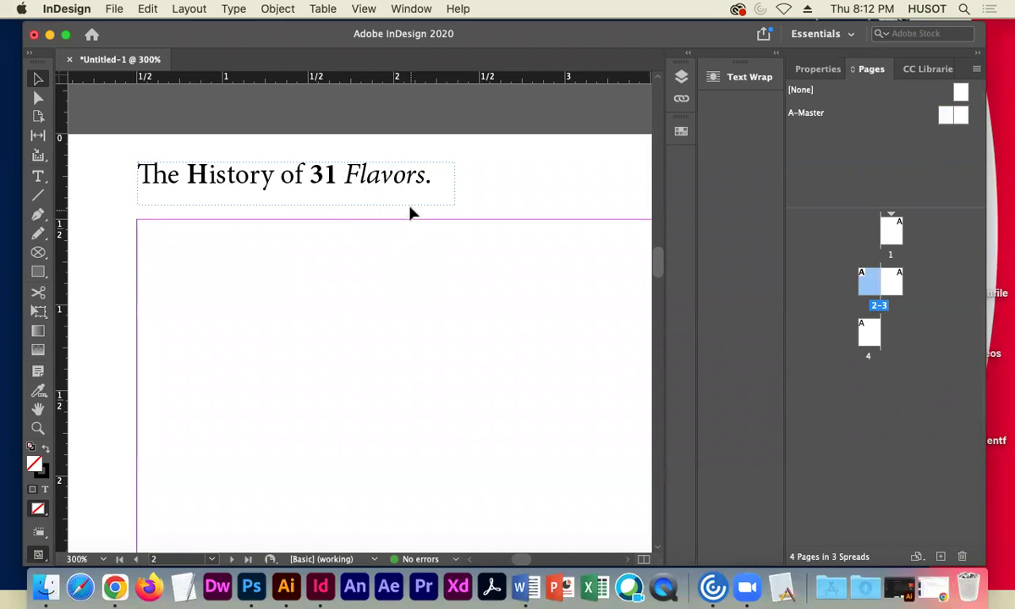
key(super+minus)
key(super+minus)
key(super+minus)
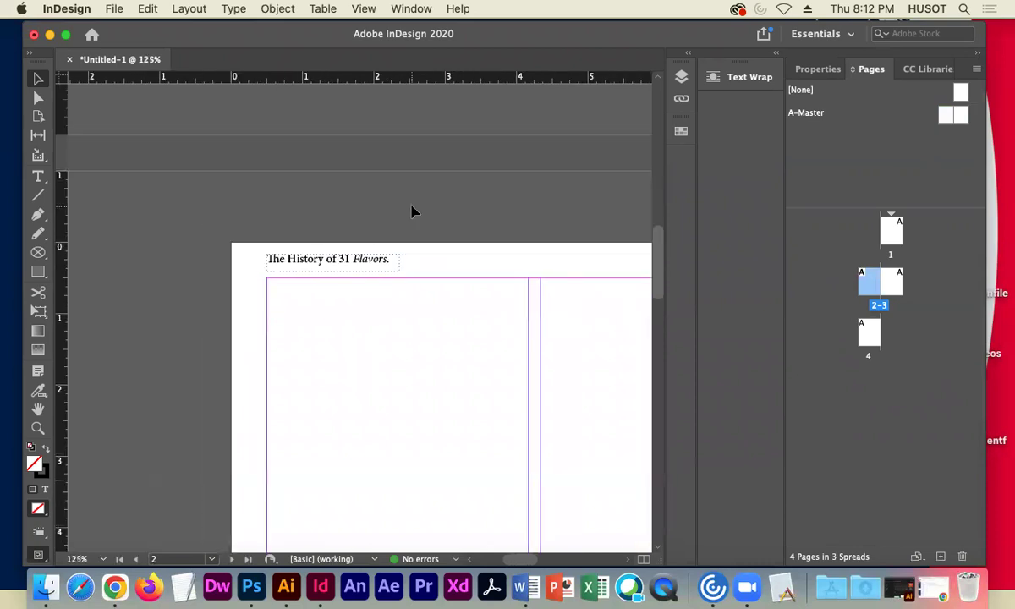
scroll(393, 169, down, 5)
scroll(406, 194, up, 6)
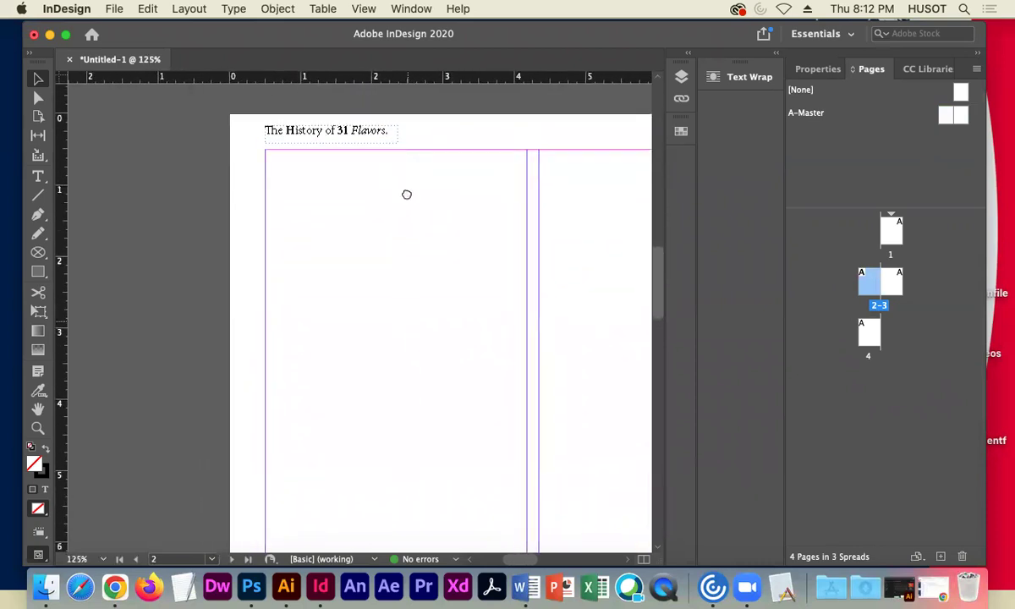
scroll(364, 358, down, 10)
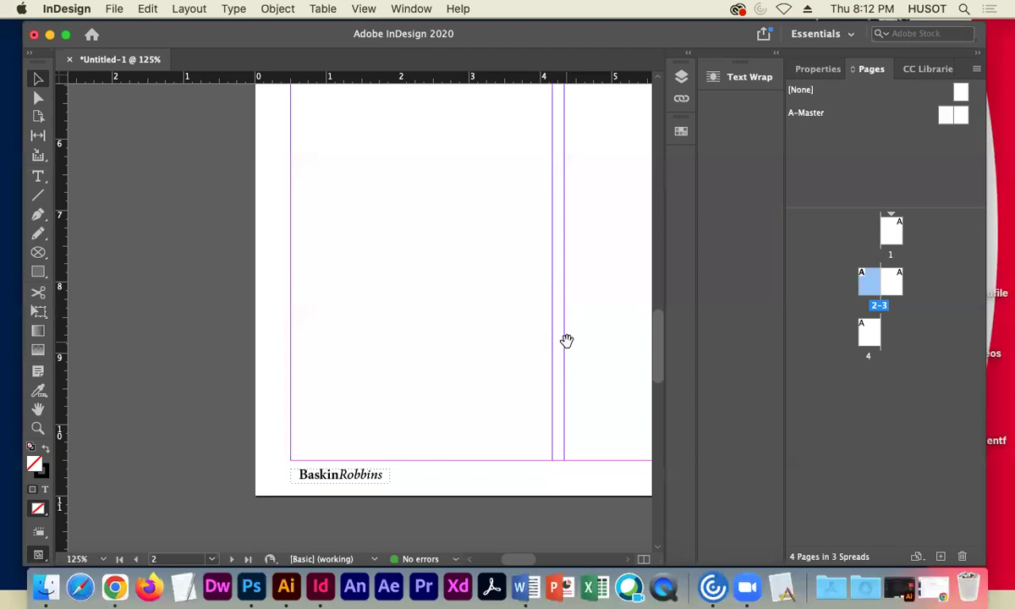
scroll(564, 342, right, 6)
scroll(357, 334, right, 12)
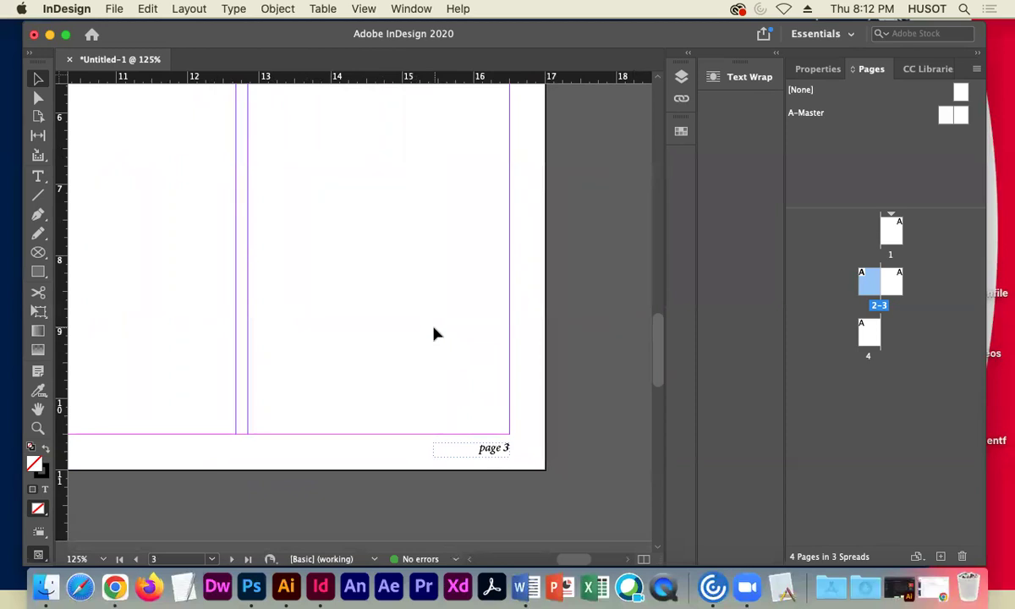
scroll(433, 334, left, 10)
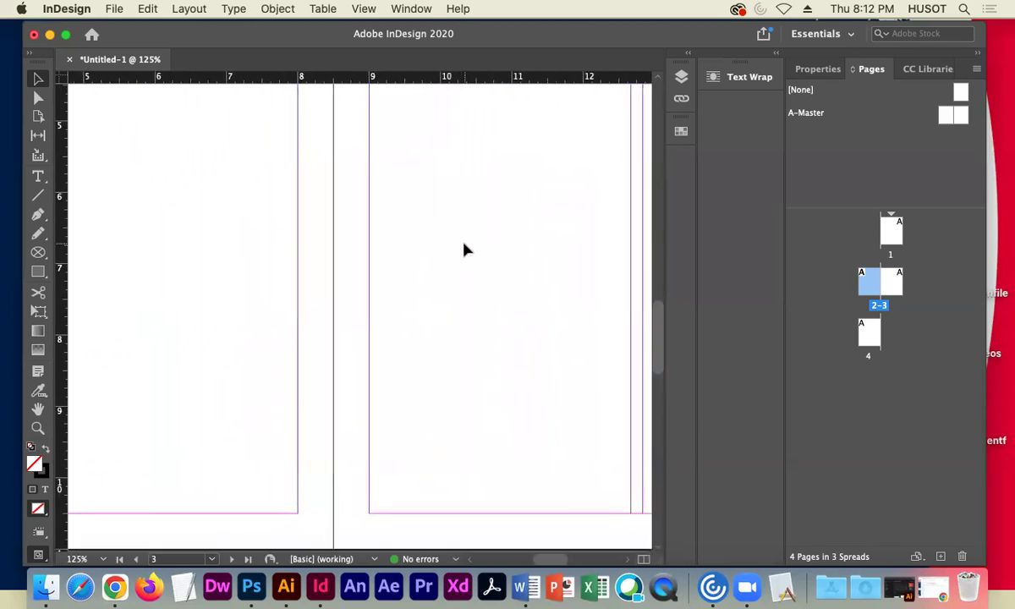
Review the whole 2-3 spread at 50% and compare its header and footers with those of page 1.
key(super+minus)
key(super+minus)
key(super+minus)
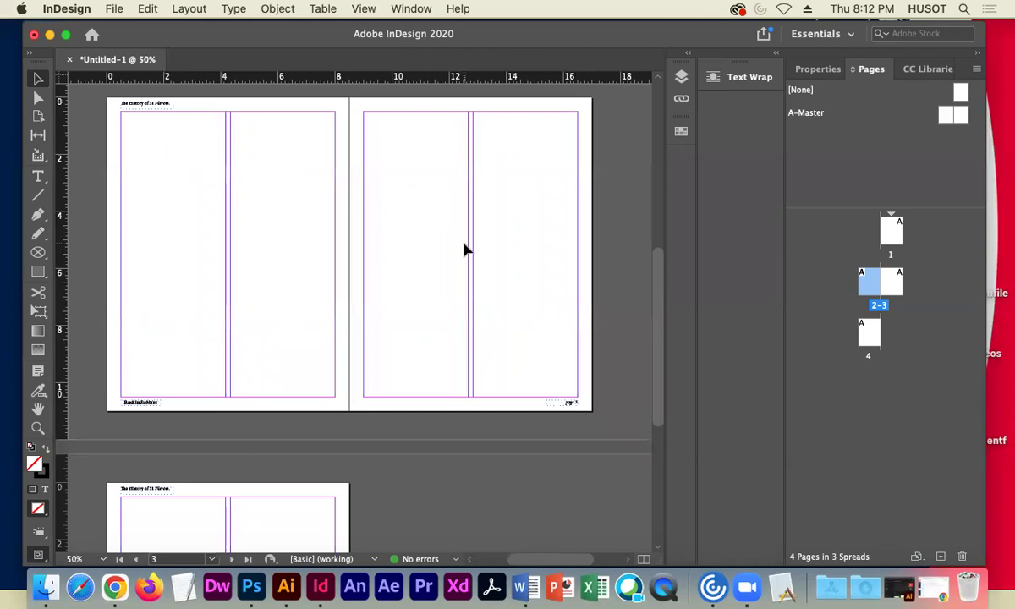
scroll(462, 222, up, 3)
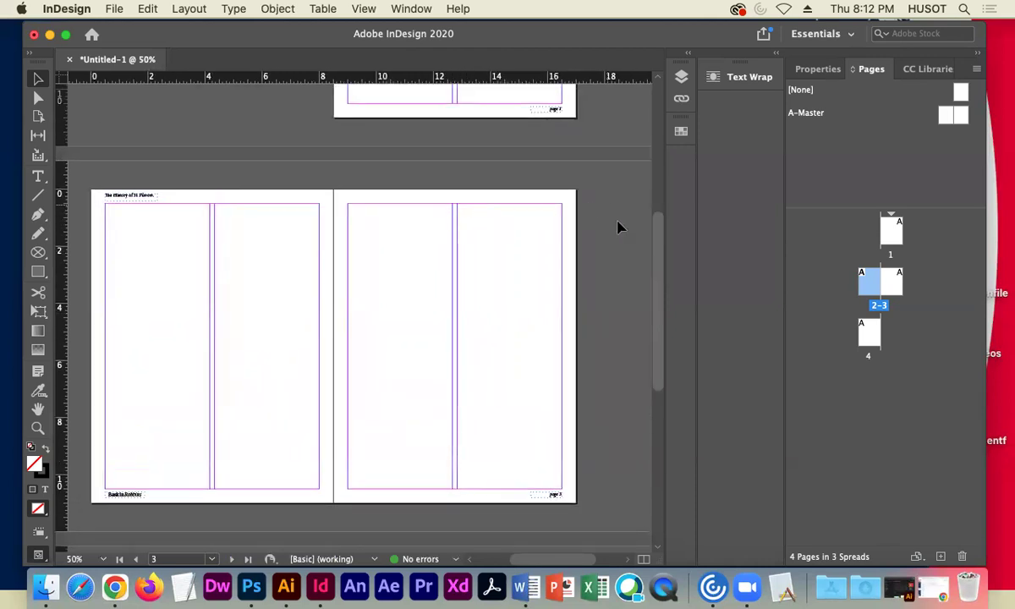
mouse_move(657, 268)
mouse_down()
mouse_move(658, 143)
mouse_move(665, 311)
mouse_move(652, 421)
mouse_move(645, 244)
mouse_move(645, 265)
mouse_move(652, 370)
mouse_move(659, 205)
mouse_move(663, 251)
mouse_up()
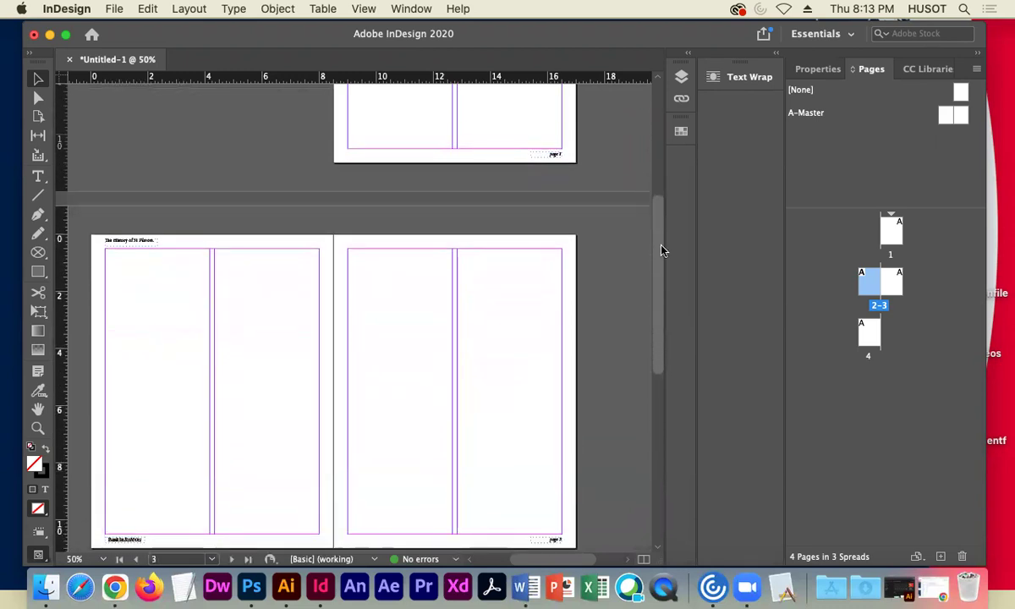
scroll(662, 257, up, 6)
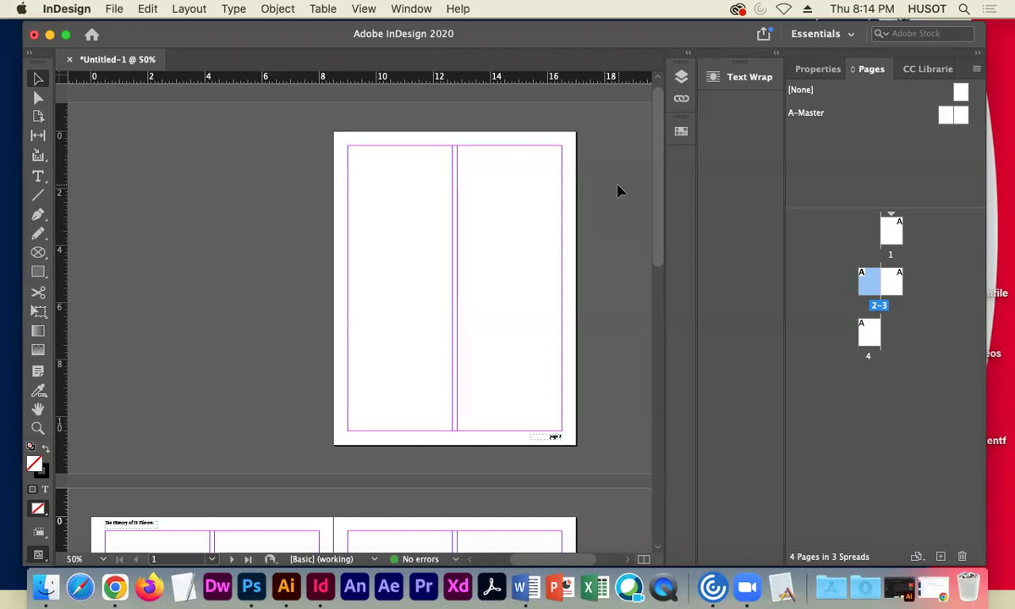
Look through the image files in the desktop folder lecture03_files, moving the InDesign window aside and back.
drag(736, 39, 571, 9)
double_click(860, 180)
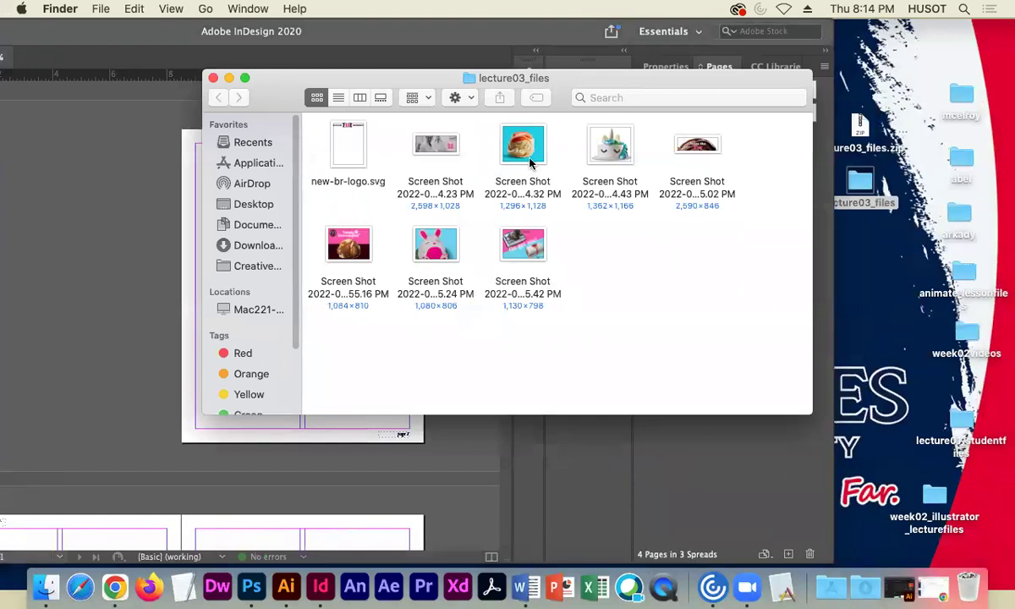
click(213, 77)
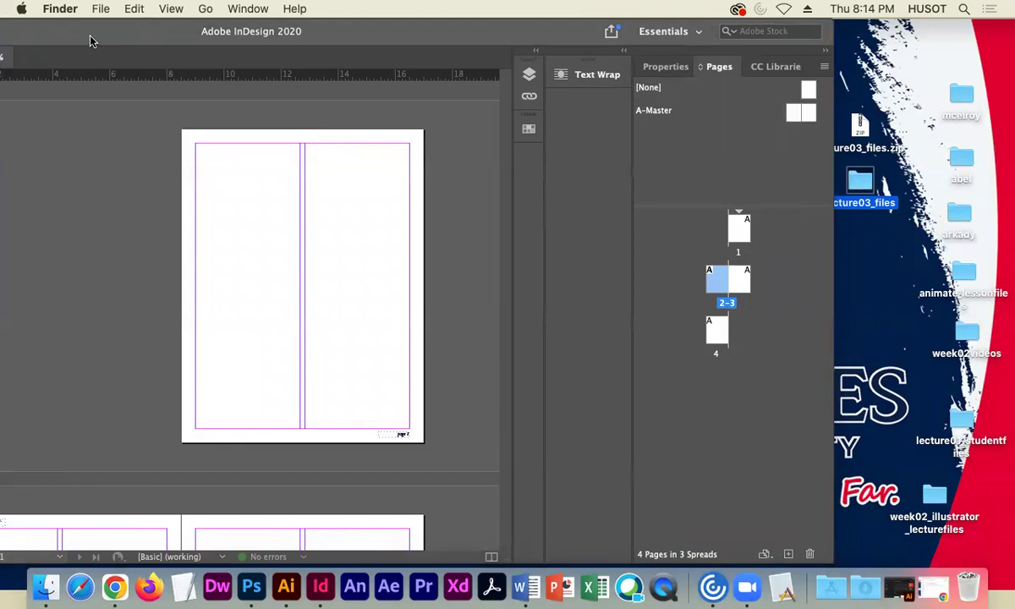
click(227, 26)
double_click(130, 35)
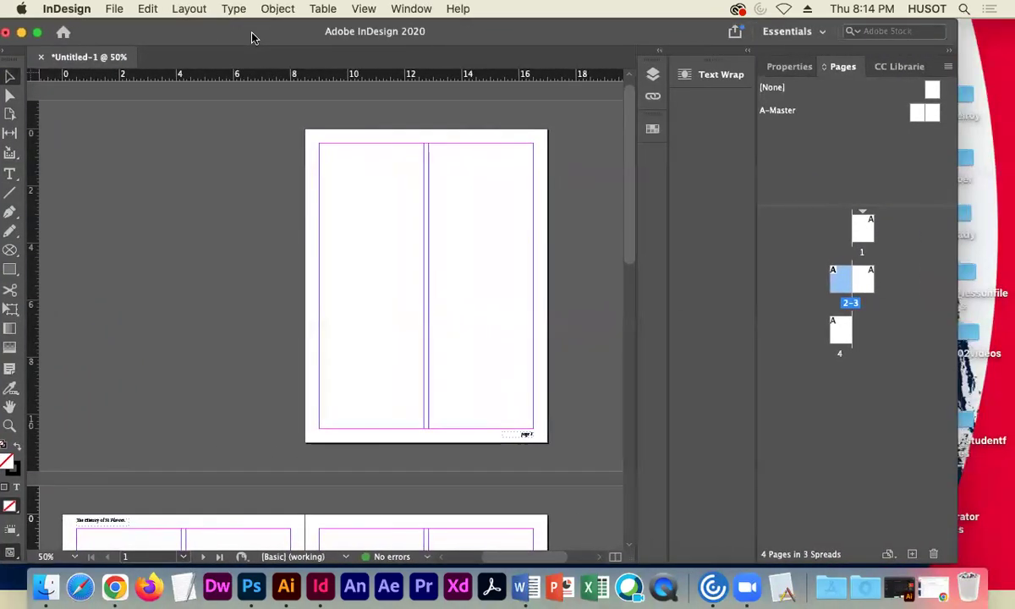
Save the document in the desktop folder lecture03_files, naming it with the author's surname followed by _lecture03.
click(114, 9)
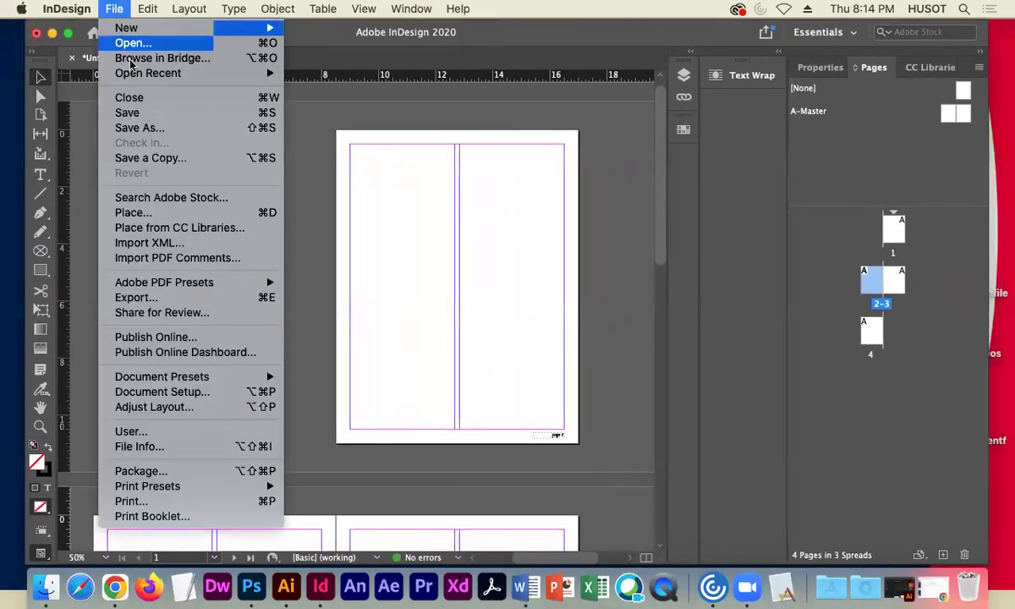
click(155, 131)
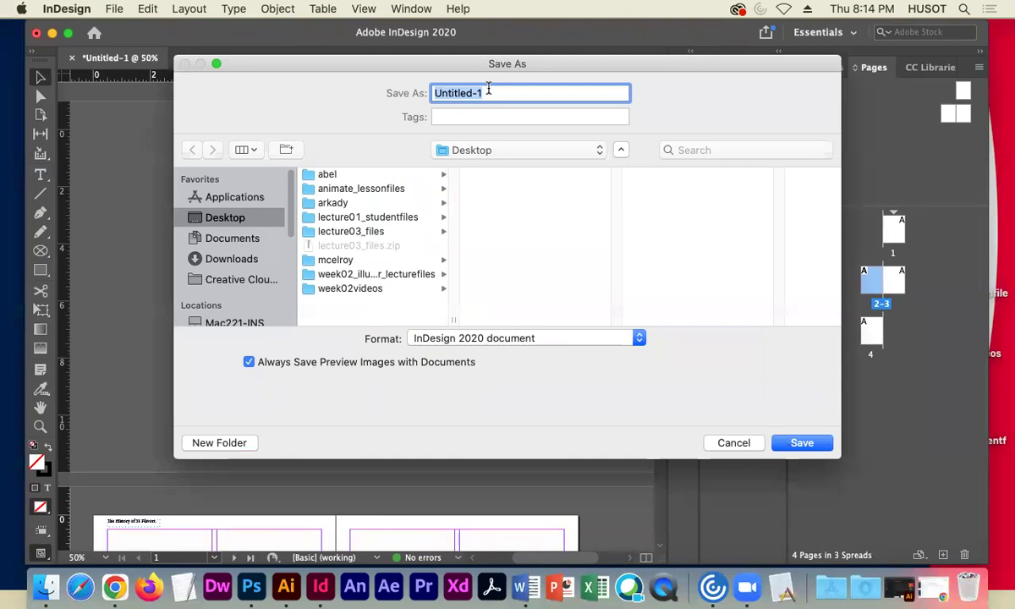
text(mcleroy)
key(BackSpace)
key(BackSpace)
key(BackSpace)
key(BackSpace)
text(le)
key(BackSpace)
key(BackSpace)
key(BackSpace)
text(le)
key(BackSpace)
key(BackSpace)
text(elroy)
key(BackSpace)
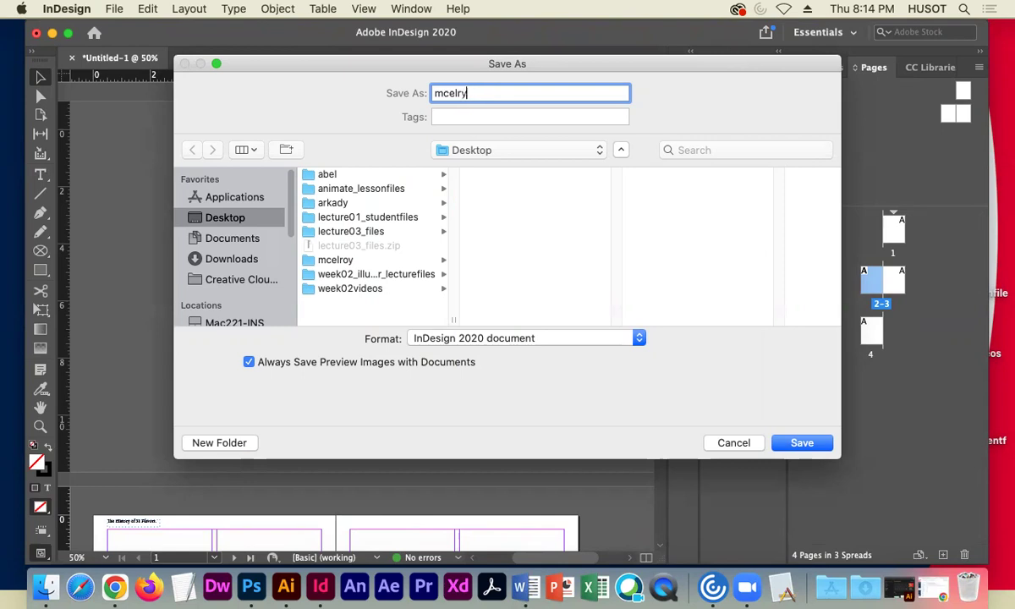
text(y_lecture03)
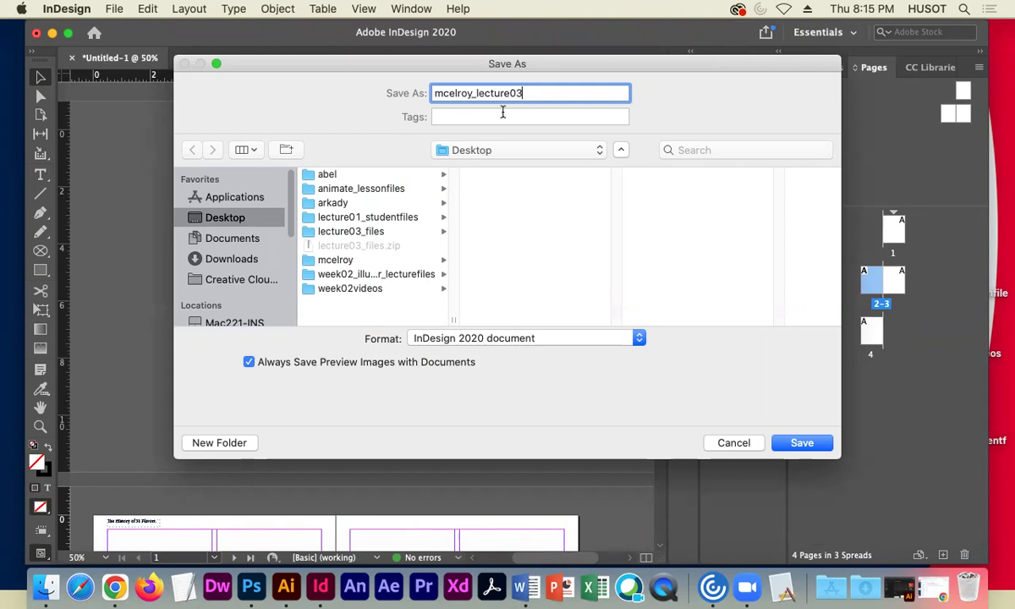
click(338, 231)
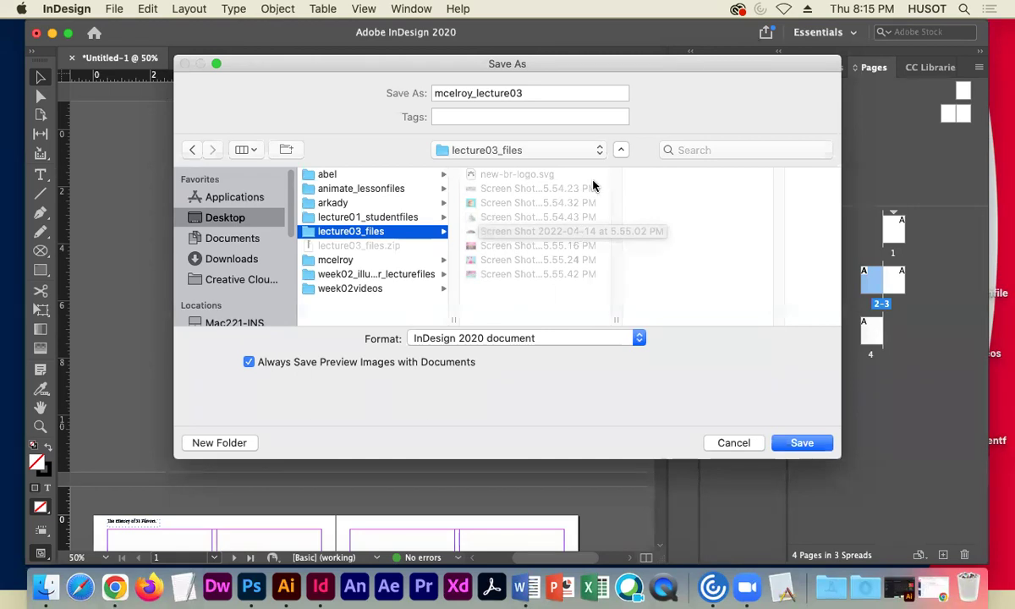
click(800, 443)
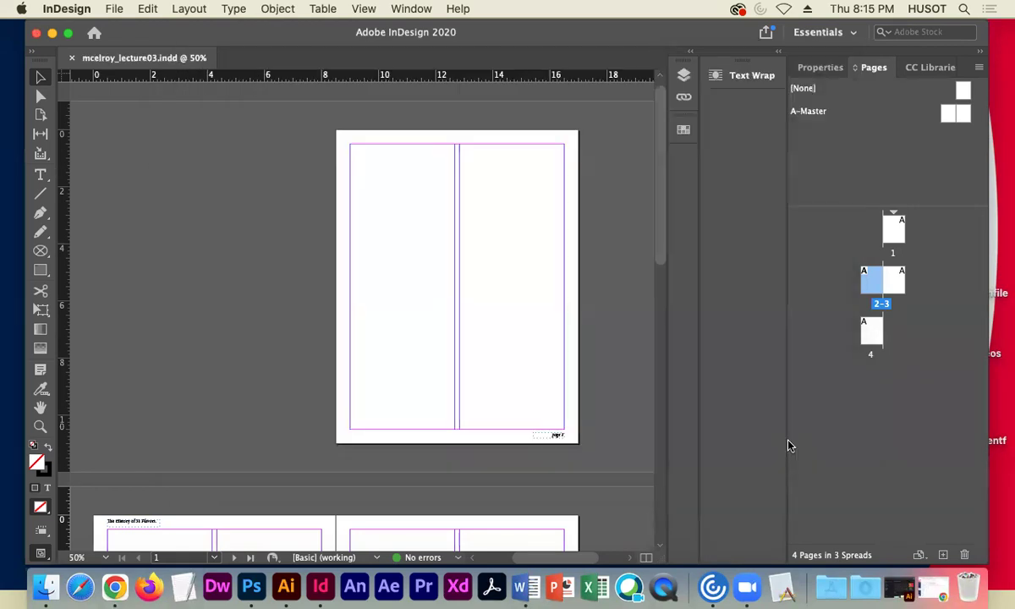
Check the saved InDesign file in the desktop folder lecture03_files using a list view, and return to the document.
drag(668, 33, 537, 28)
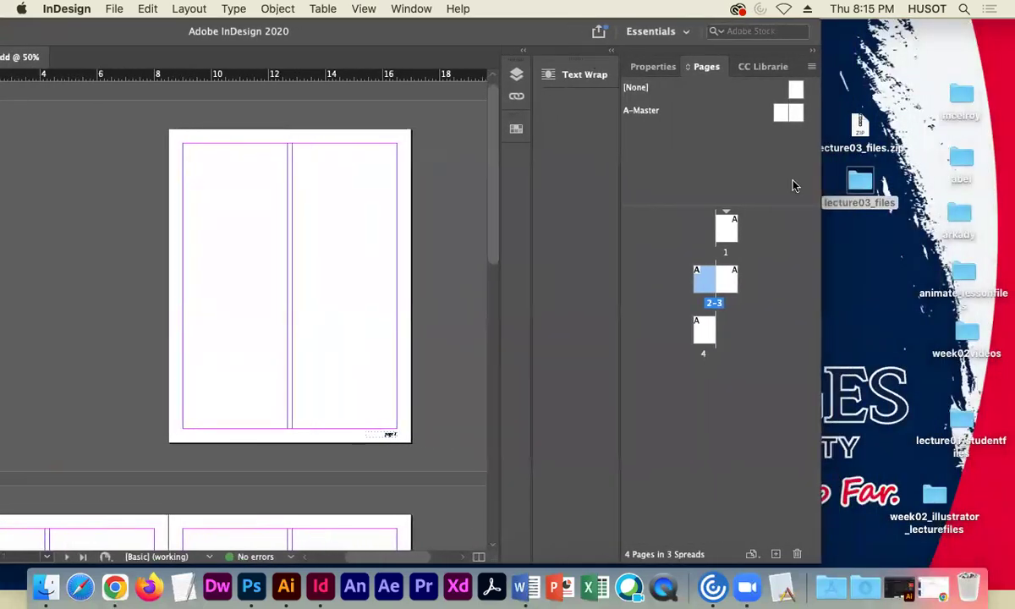
double_click(860, 181)
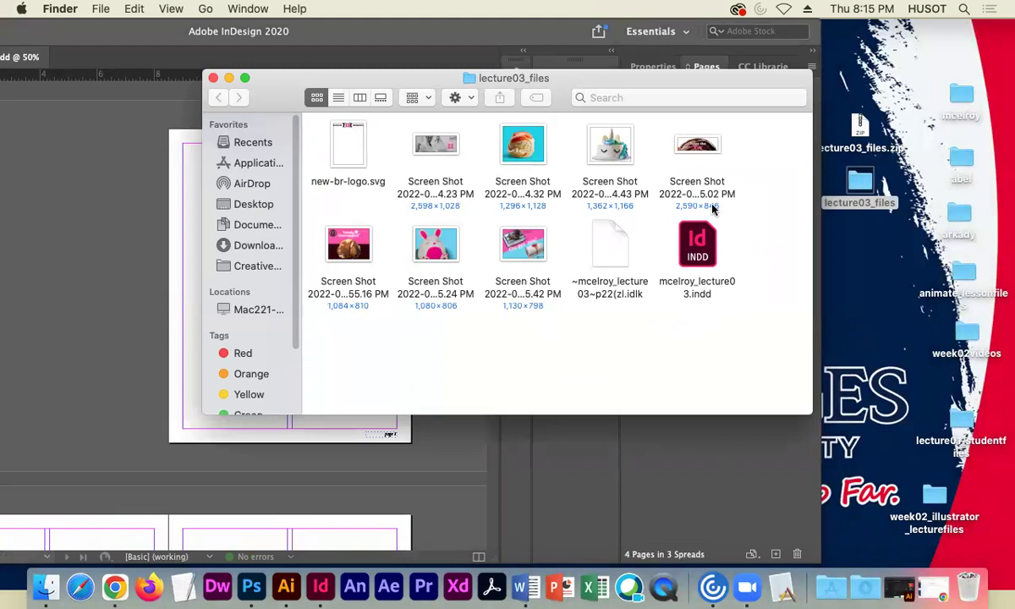
click(337, 98)
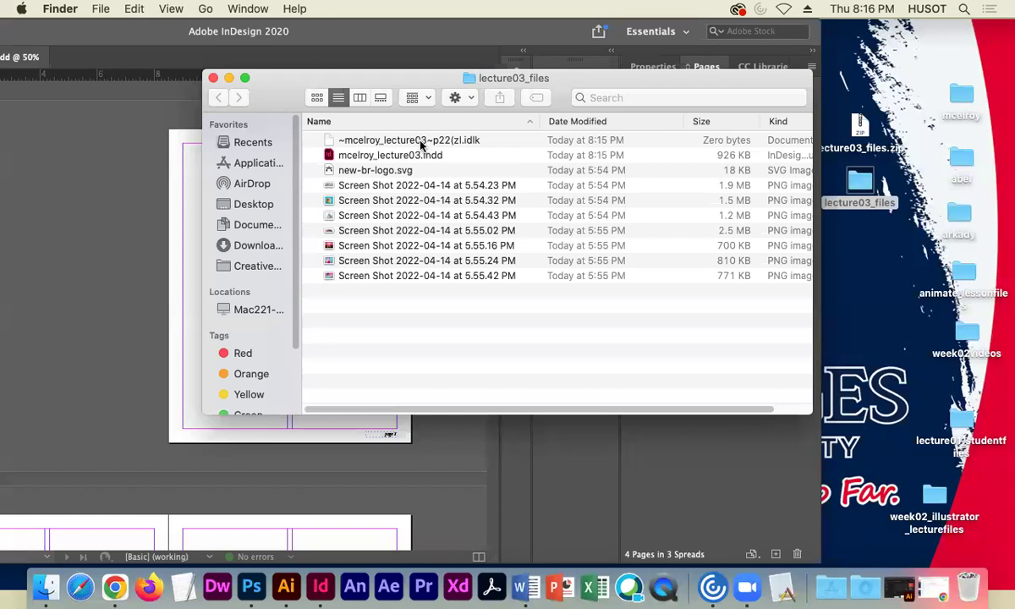
click(213, 79)
double_click(109, 34)
drag(275, 33, 264, 35)
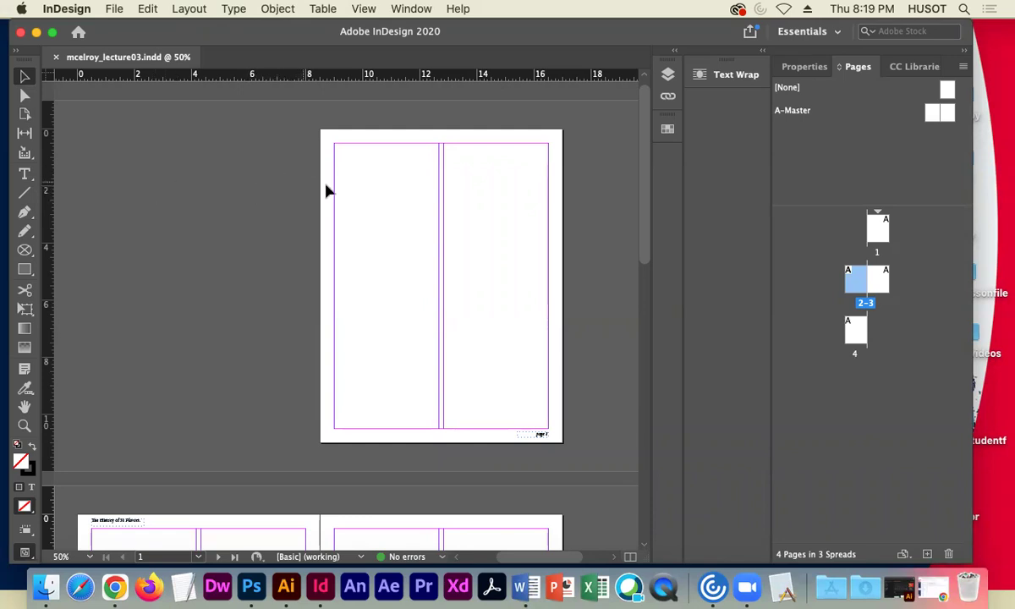
On the right page of A-Master, draw a horizontal line about 6.2 in long from the inner margin towards the page-number footer.
double_click(945, 115)
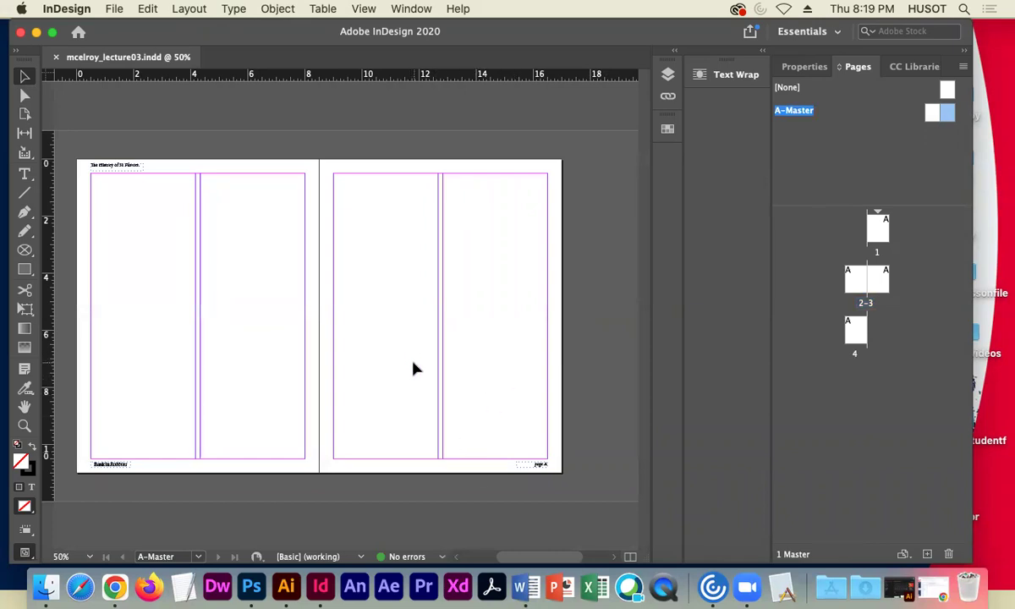
key(super+equal)
key(super+equal)
key(super+equal)
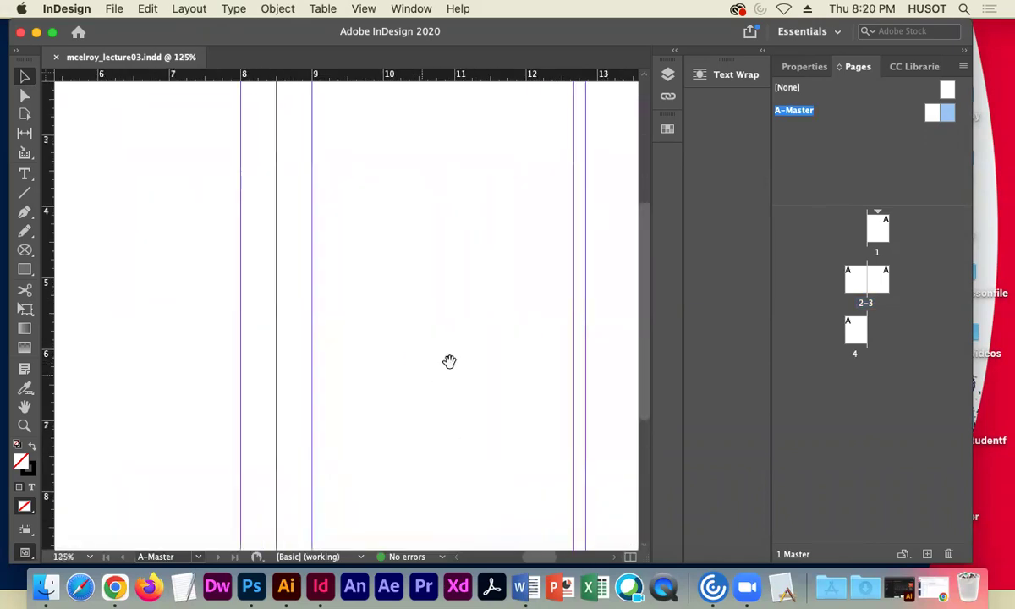
scroll(427, 318, down, 5)
scroll(427, 318, right, 5)
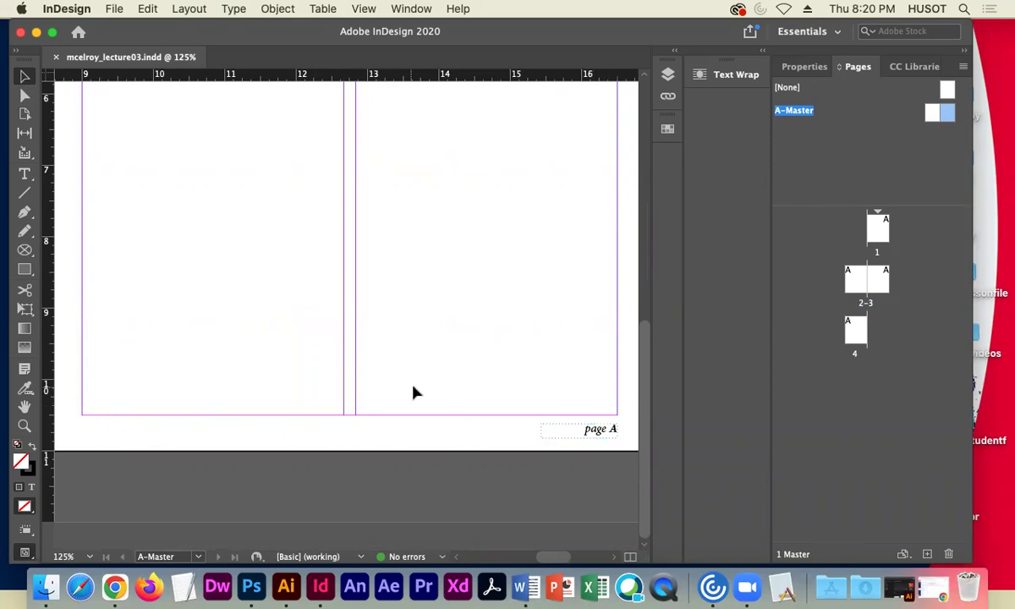
click(27, 194)
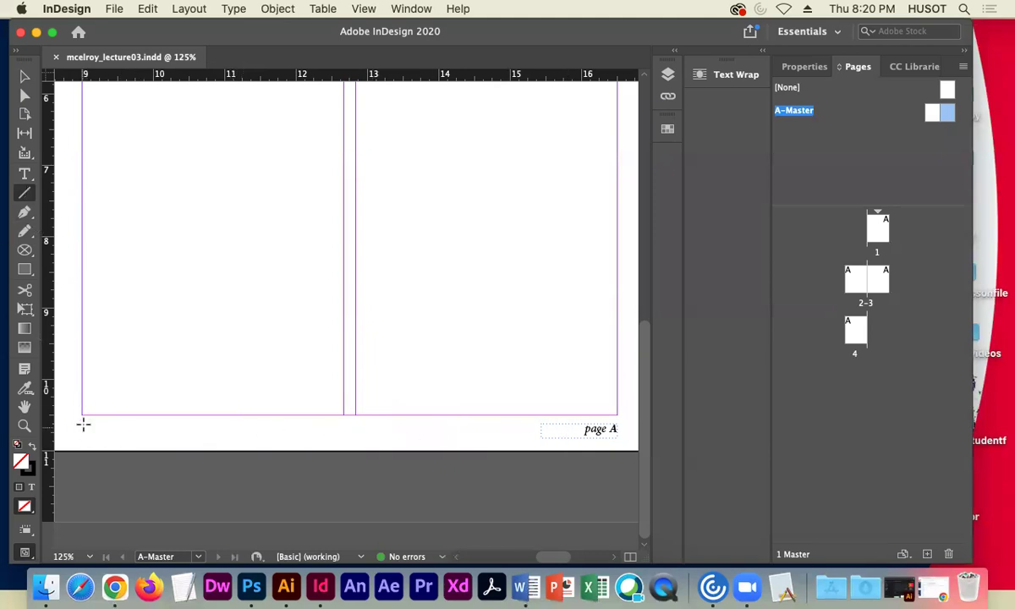
drag(82, 432, 526, 431)
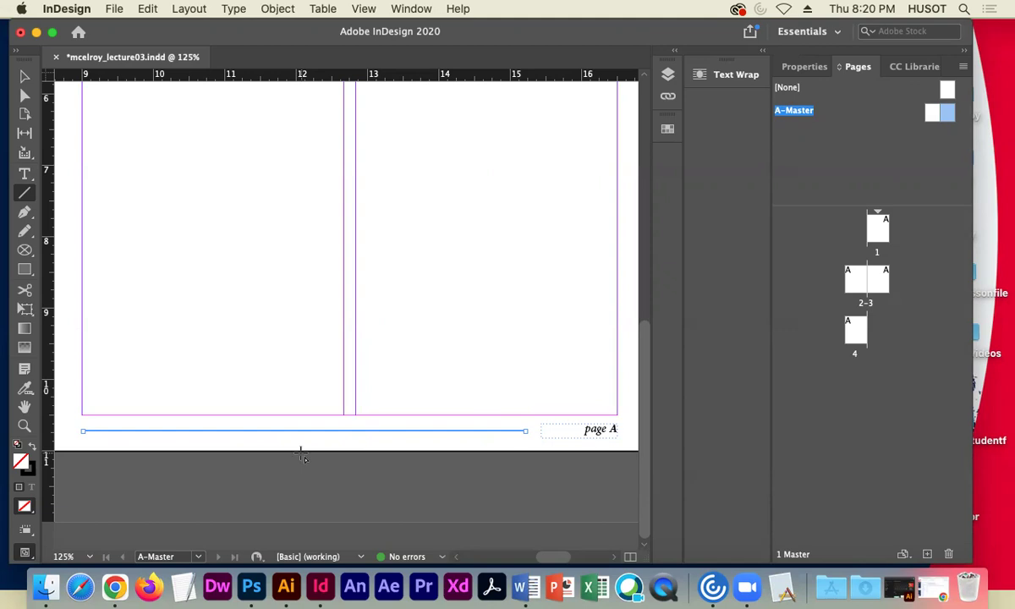
Draw a trial horizontal line just above the bottom margin of the right master page and delete it.
key(super+equal)
key(super+equal)
key(super+equal)
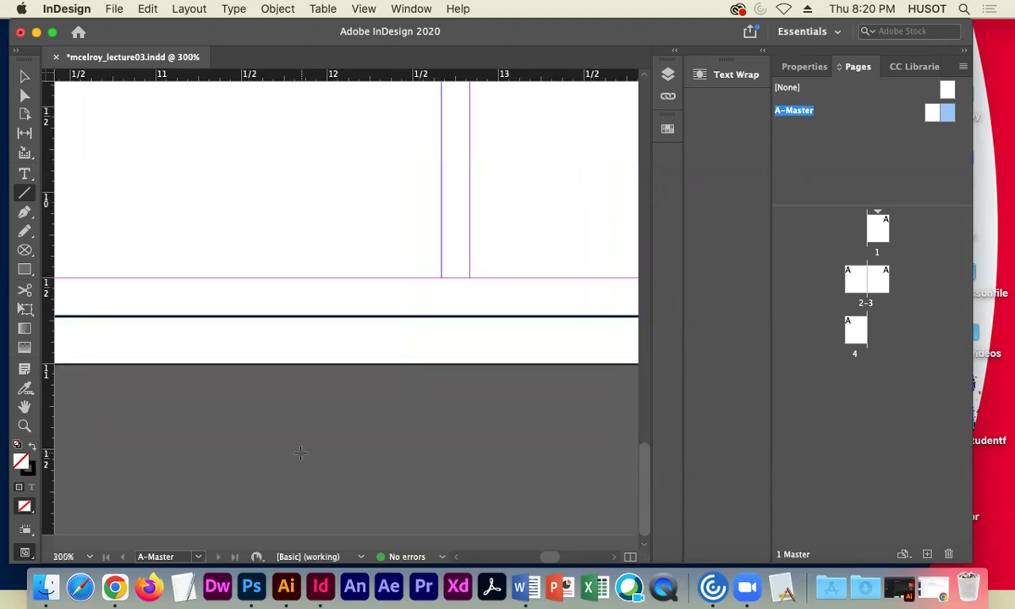
drag(236, 331, 575, 300)
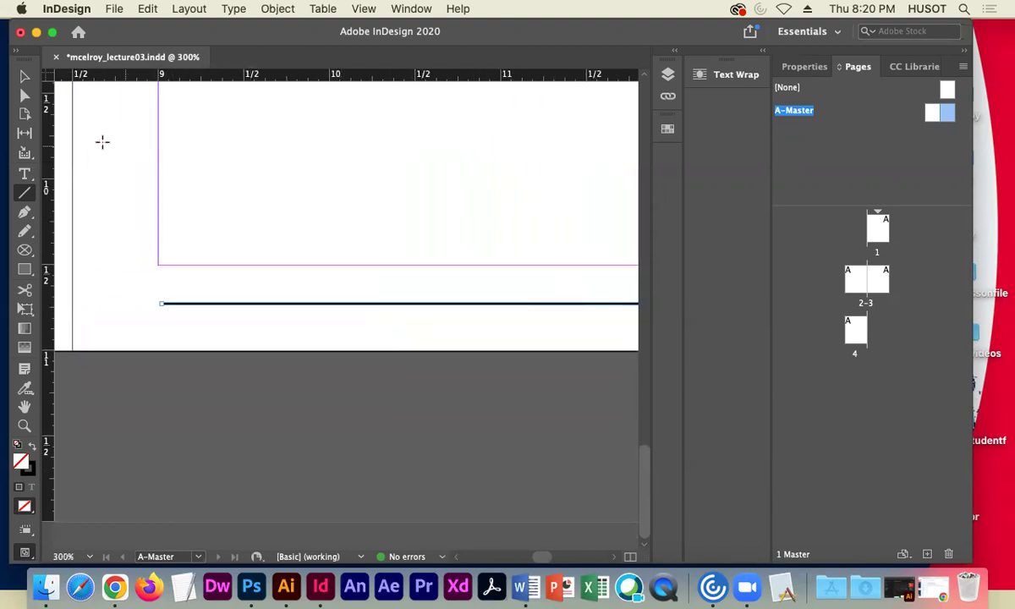
mouse_move(173, 235)
mouse_down()
mouse_move(545, 247)
mouse_move(589, 221)
mouse_move(634, 247)
mouse_move(611, 263)
mouse_move(615, 201)
mouse_move(607, 227)
mouse_move(585, 240)
mouse_move(585, 231)
mouse_move(328, 229)
mouse_move(407, 142)
mouse_move(565, 238)
mouse_move(410, 290)
mouse_move(406, 245)
mouse_move(475, 185)
mouse_move(559, 211)
mouse_move(498, 234)
mouse_move(462, 271)
mouse_move(475, 199)
mouse_move(507, 231)
mouse_move(579, 233)
mouse_up()
click(25, 76)
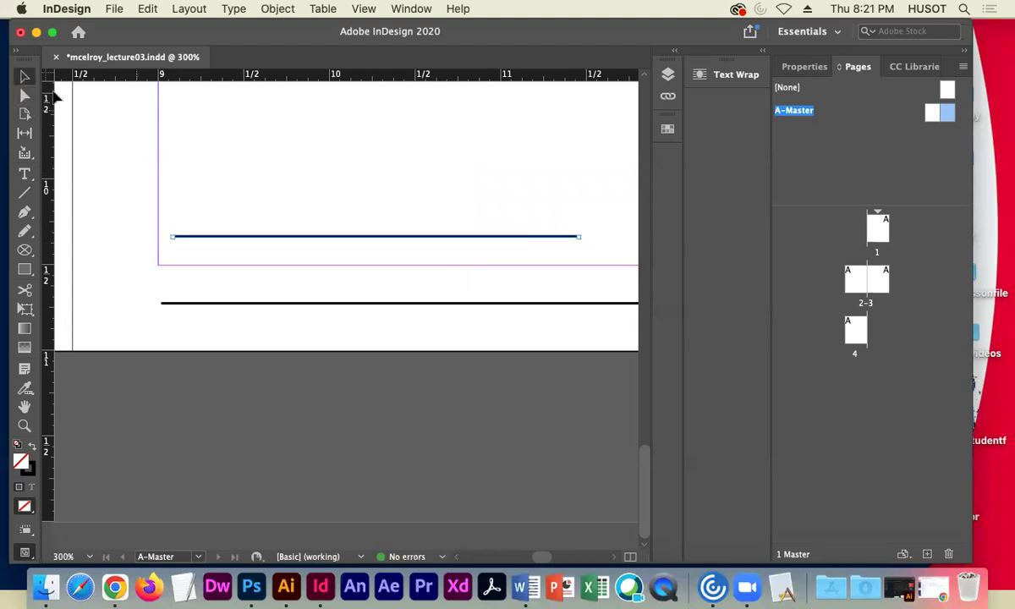
key(Delete)
Extend the footer line rightward to just before the page-number text at about 15.9 in, and align its left end with the 9 in margin.
click(399, 303)
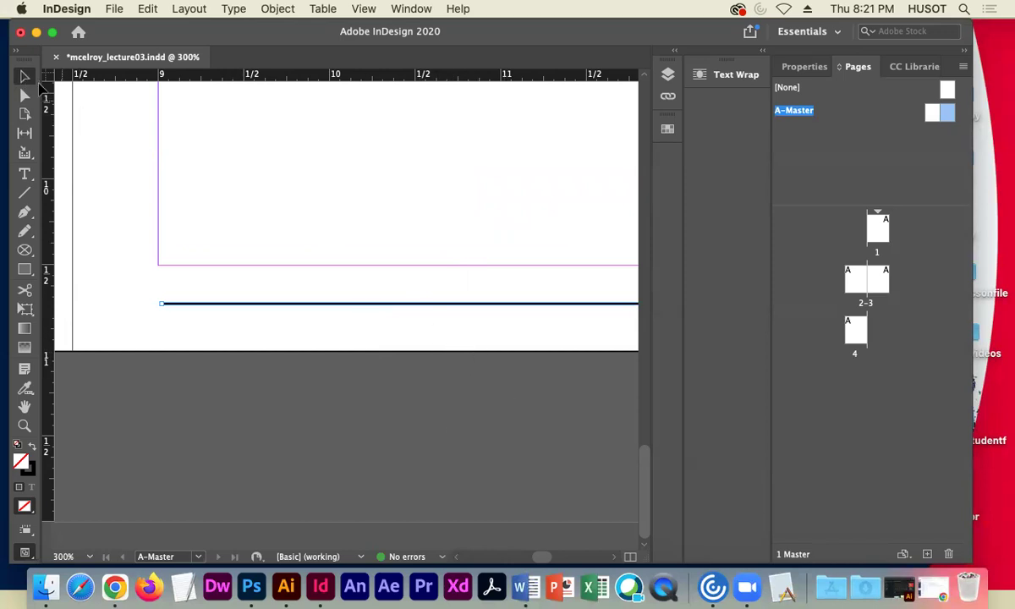
scroll(542, 340, right, 10)
scroll(544, 344, right, 8)
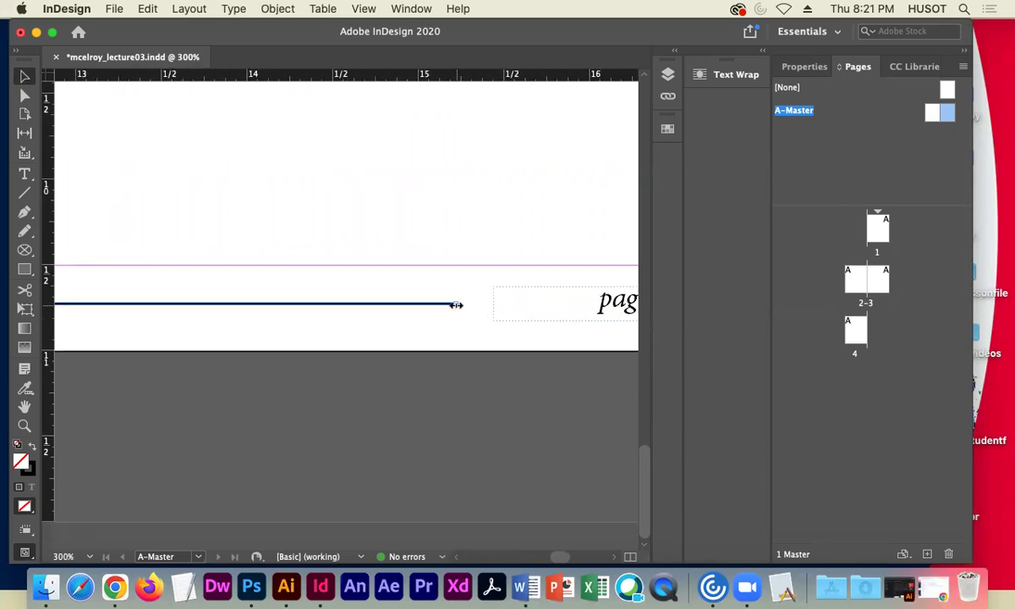
drag(456, 305, 583, 304)
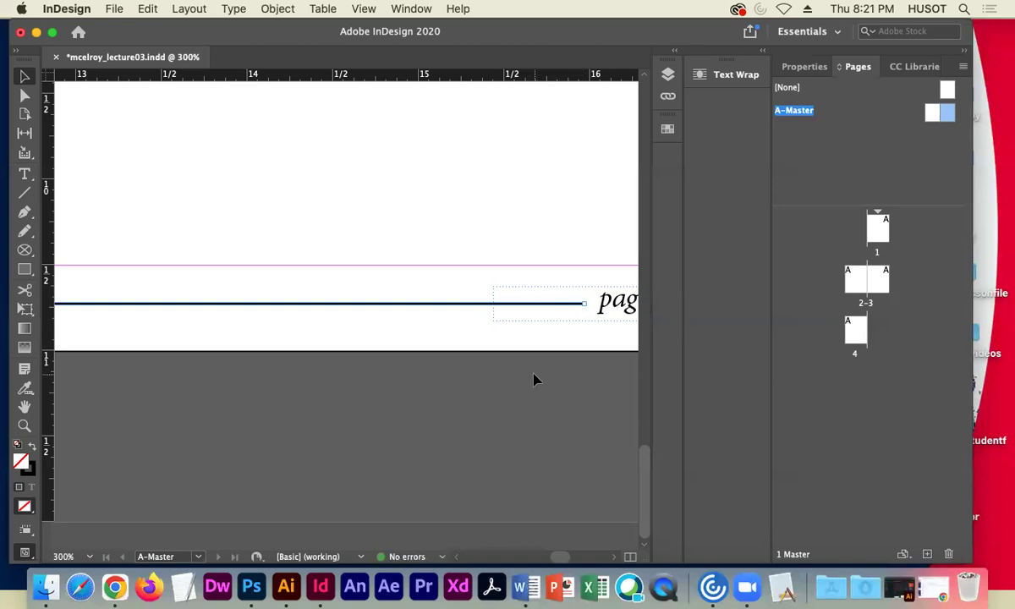
drag(561, 331, 390, 344)
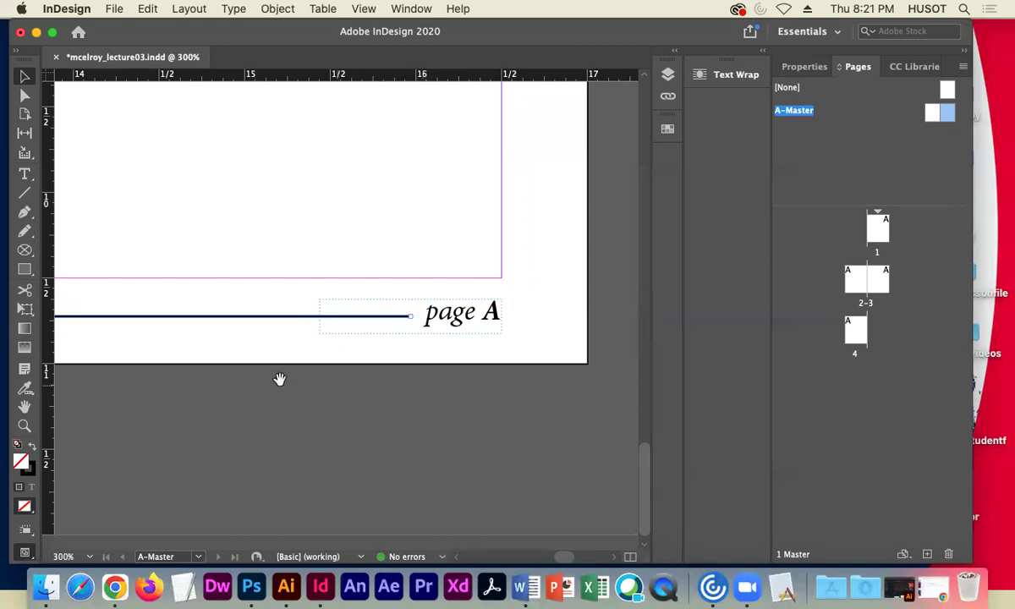
drag(226, 341, 547, 327)
scroll(547, 327, left, 10)
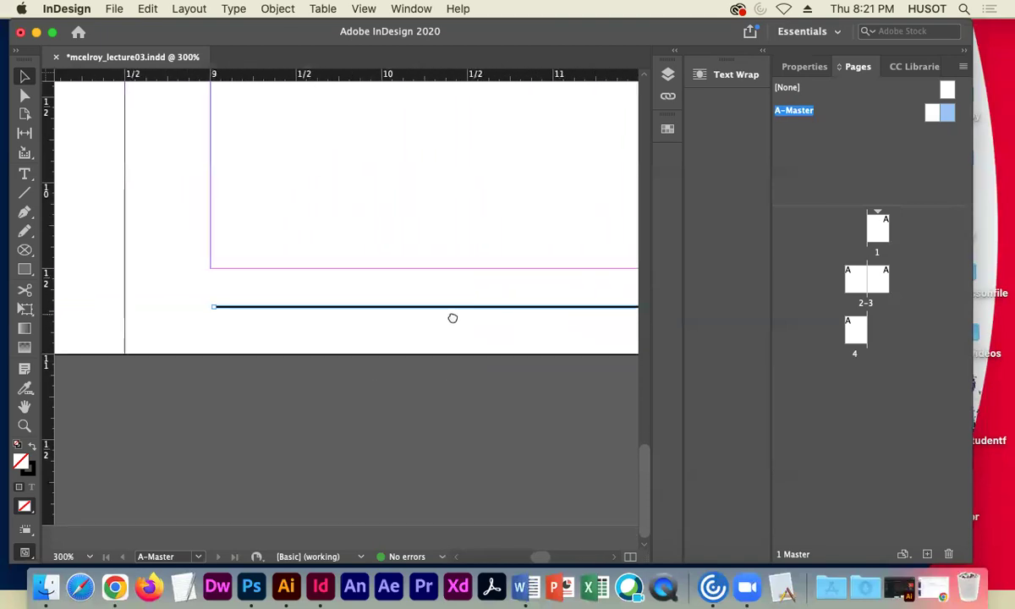
mouse_move(311, 304)
mouse_down()
mouse_move(214, 308)
mouse_move(365, 303)
mouse_move(304, 307)
mouse_up()
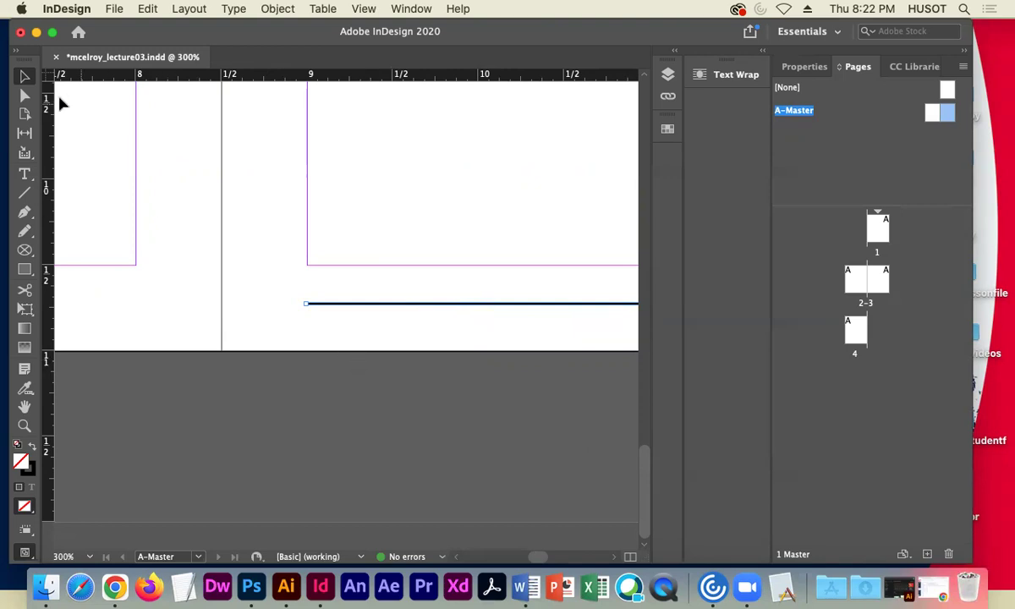
Draw a trial horizontal line across the right master page's inner margin, lengthen it and move it closer to the bottom margin.
click(25, 192)
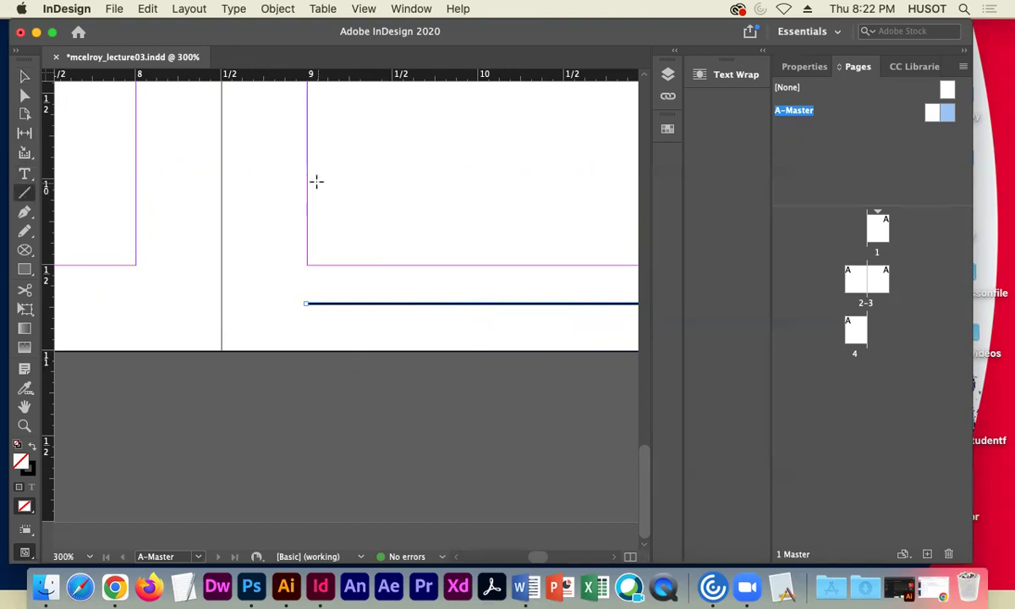
drag(269, 193, 532, 208)
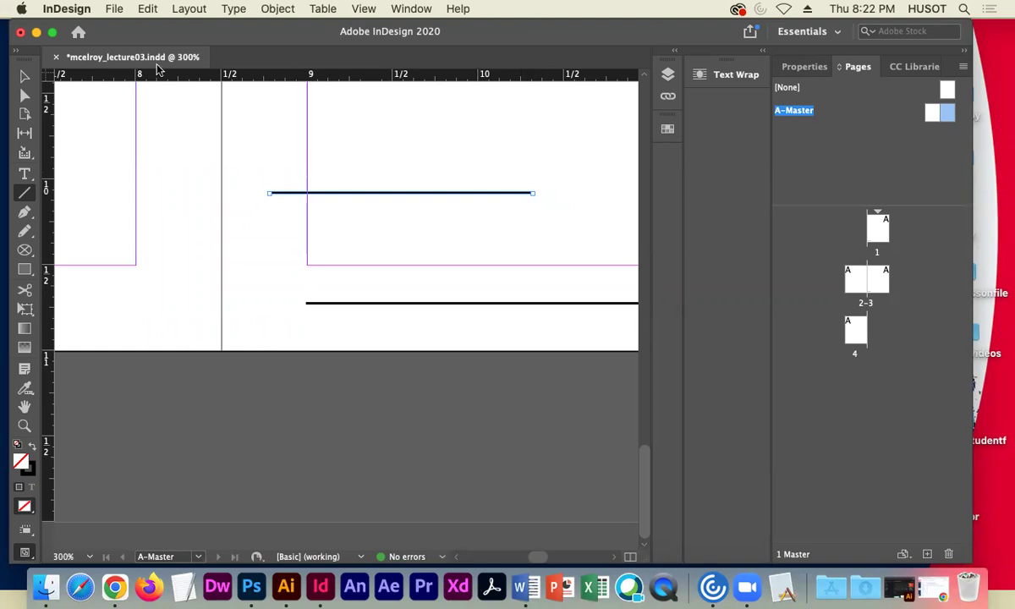
click(29, 81)
mouse_move(405, 202)
mouse_down()
mouse_move(539, 176)
mouse_move(442, 164)
mouse_move(411, 202)
mouse_up()
drag(543, 195, 566, 193)
drag(442, 196, 457, 230)
drag(433, 239, 432, 236)
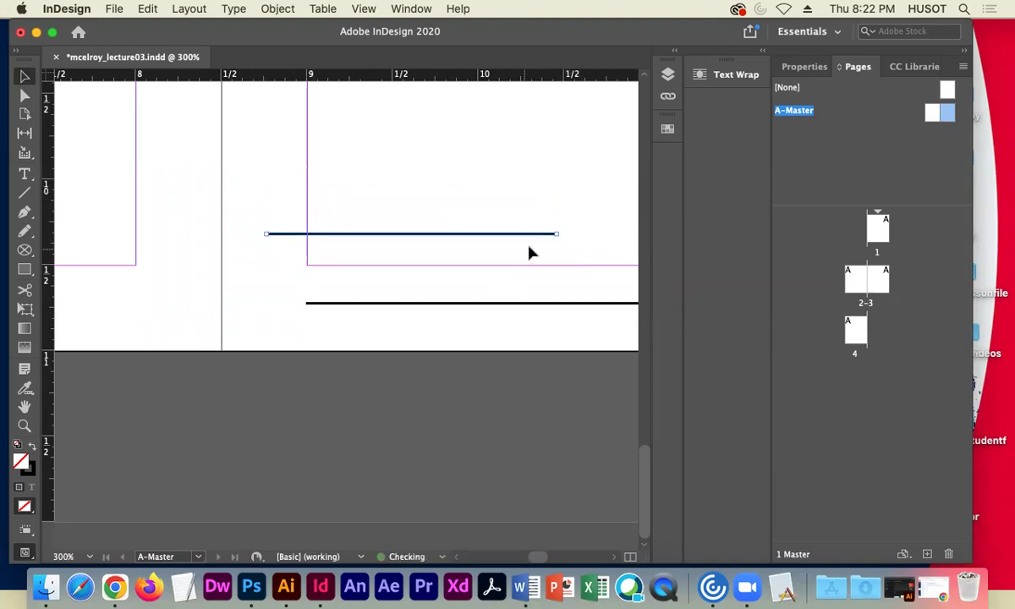
mouse_move(559, 233)
mouse_down()
mouse_move(396, 230)
mouse_move(567, 233)
mouse_up()
Open the trial line's stroke colour for editing, cancel without changing it, and delete the trial line.
double_click(33, 473)
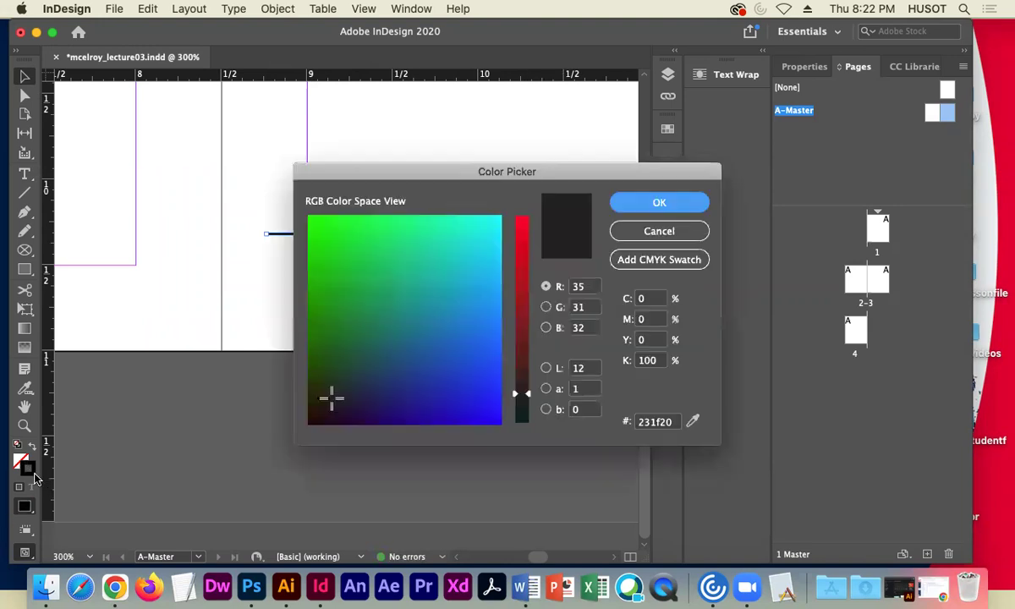
click(659, 231)
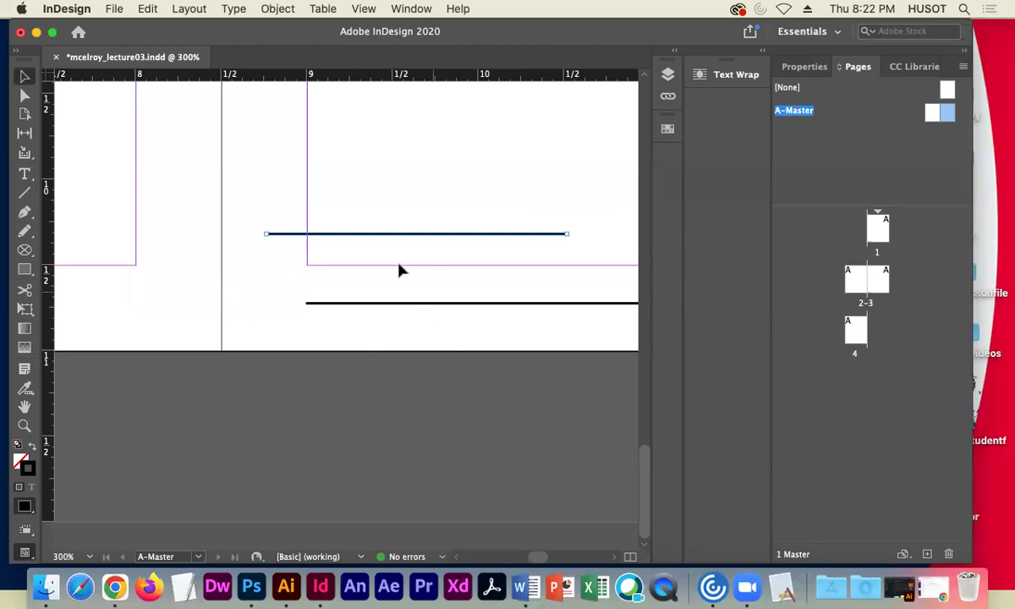
click(21, 461)
click(31, 470)
key(BackSpace)
Select the right master page's footer line and set its stroke colour to a medium blue, R 81, G 154, B 212.
click(440, 301)
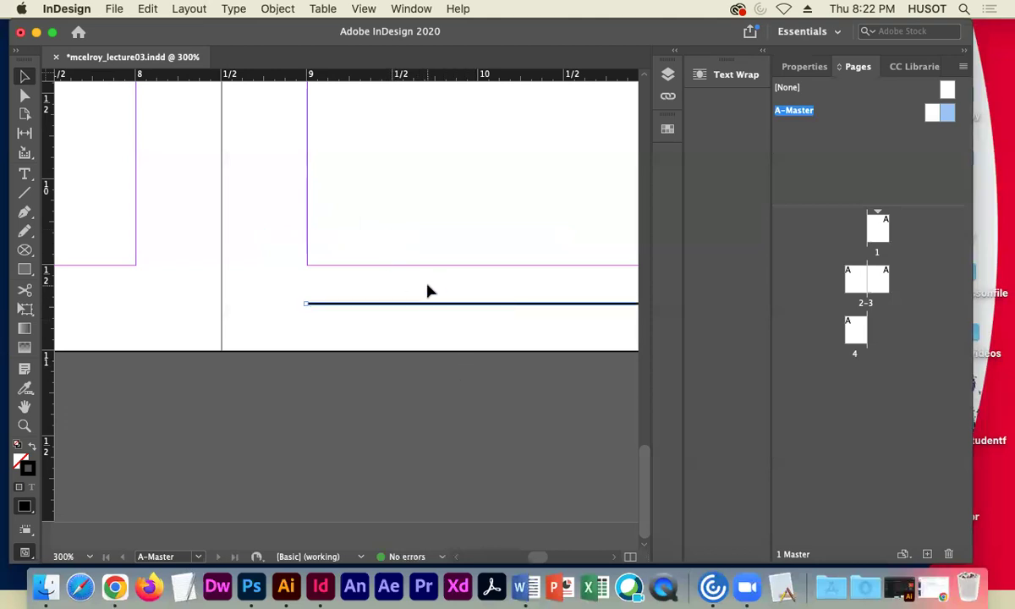
scroll(481, 320, right, 10)
scroll(371, 337, right, 5)
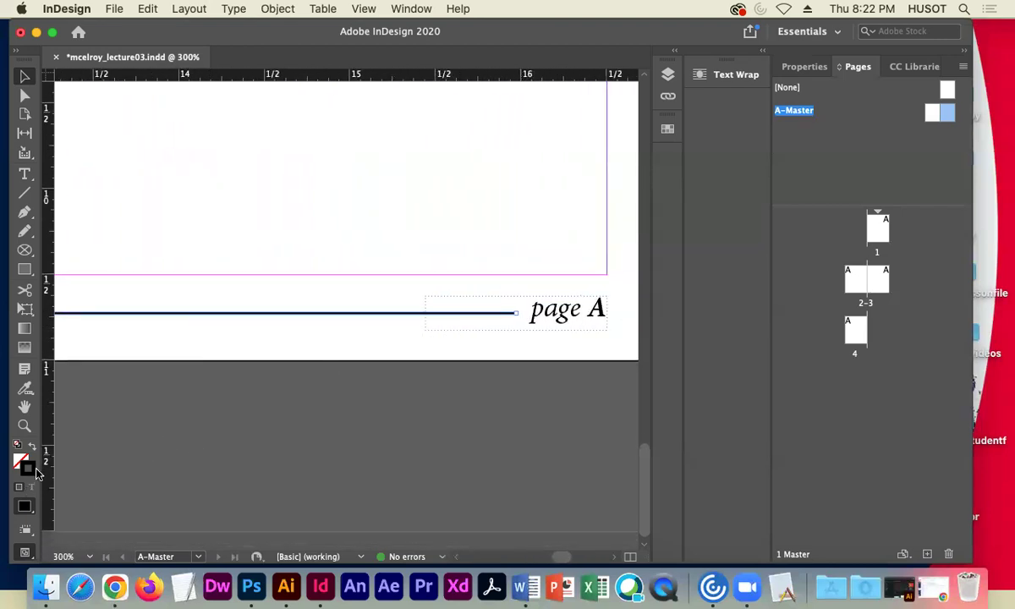
double_click(31, 472)
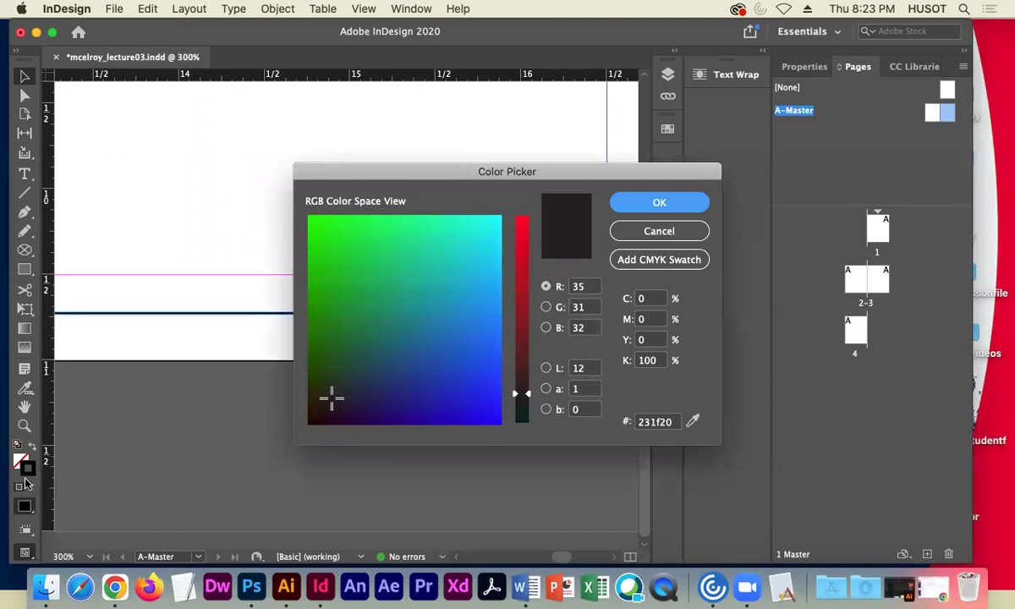
drag(487, 309, 461, 372)
click(523, 258)
click(494, 227)
drag(522, 258, 485, 357)
click(417, 328)
click(491, 224)
click(461, 290)
click(478, 303)
click(433, 329)
click(464, 359)
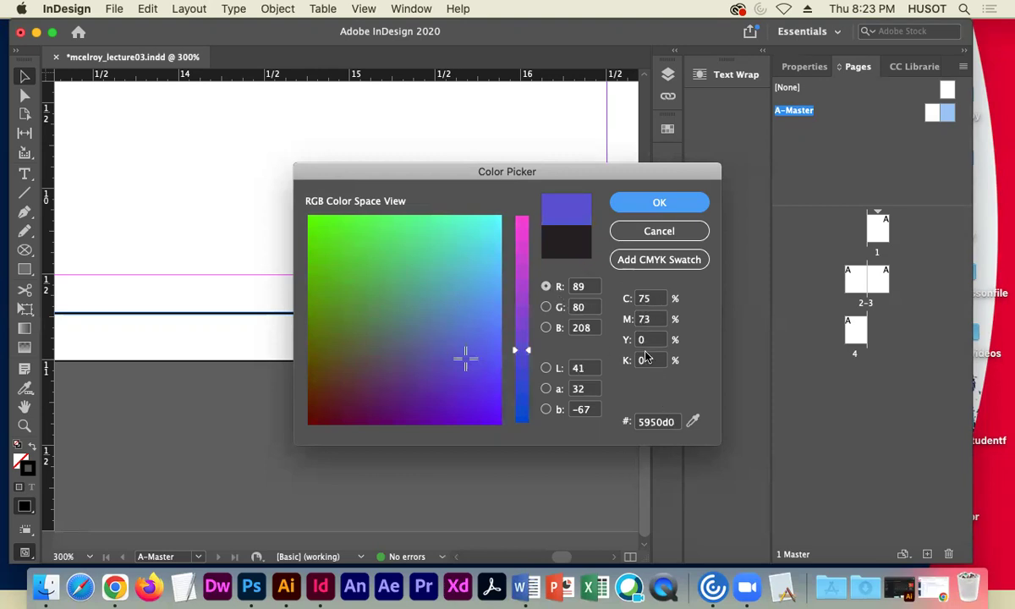
drag(489, 292, 365, 313)
drag(413, 348, 478, 335)
click(484, 372)
click(494, 312)
click(485, 277)
drag(520, 364, 512, 372)
click(482, 322)
click(465, 292)
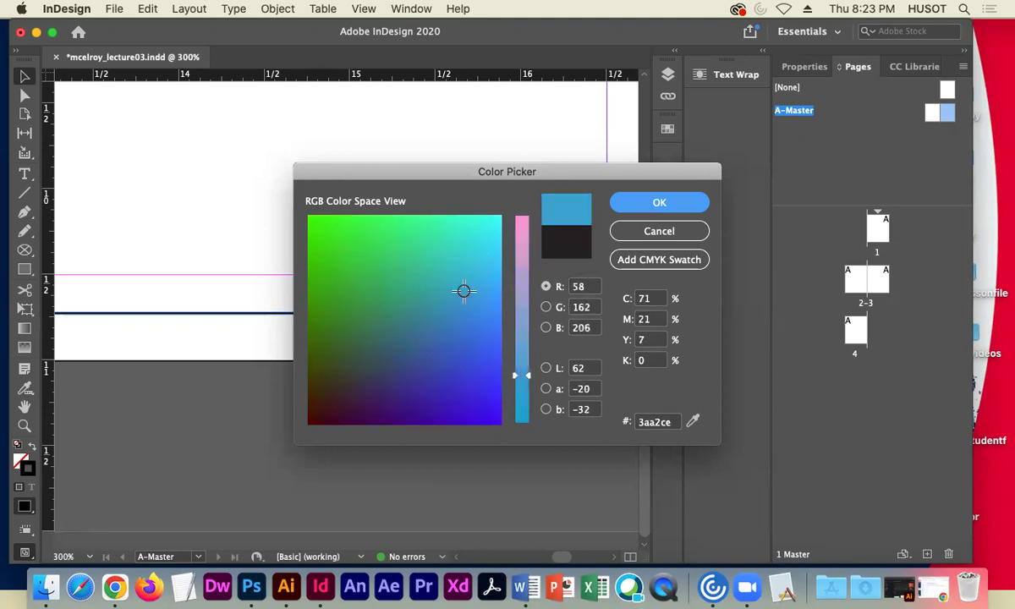
click(481, 291)
click(500, 331)
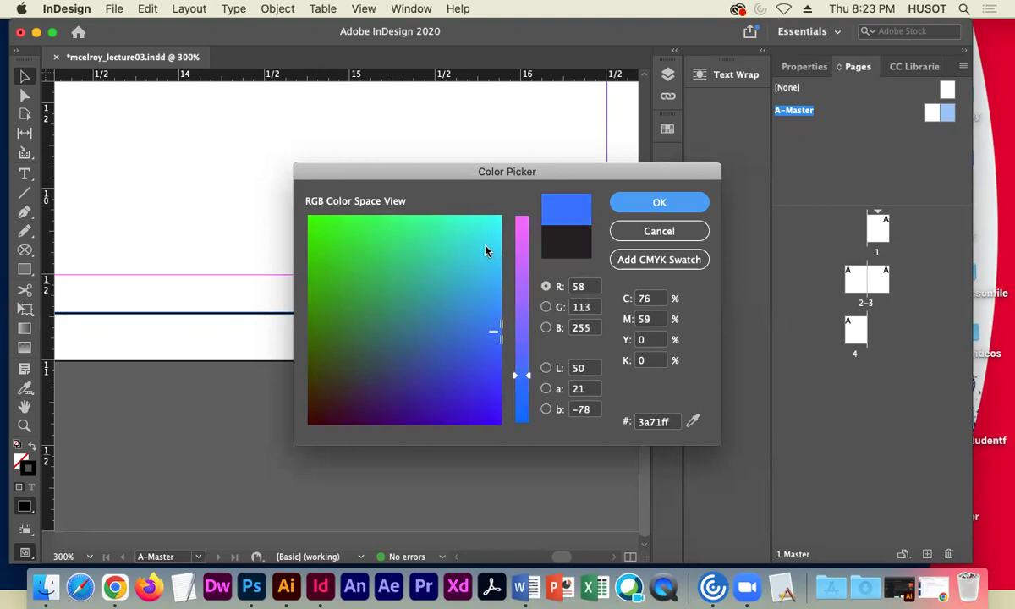
click(487, 245)
click(492, 295)
click(616, 202)
click(392, 320)
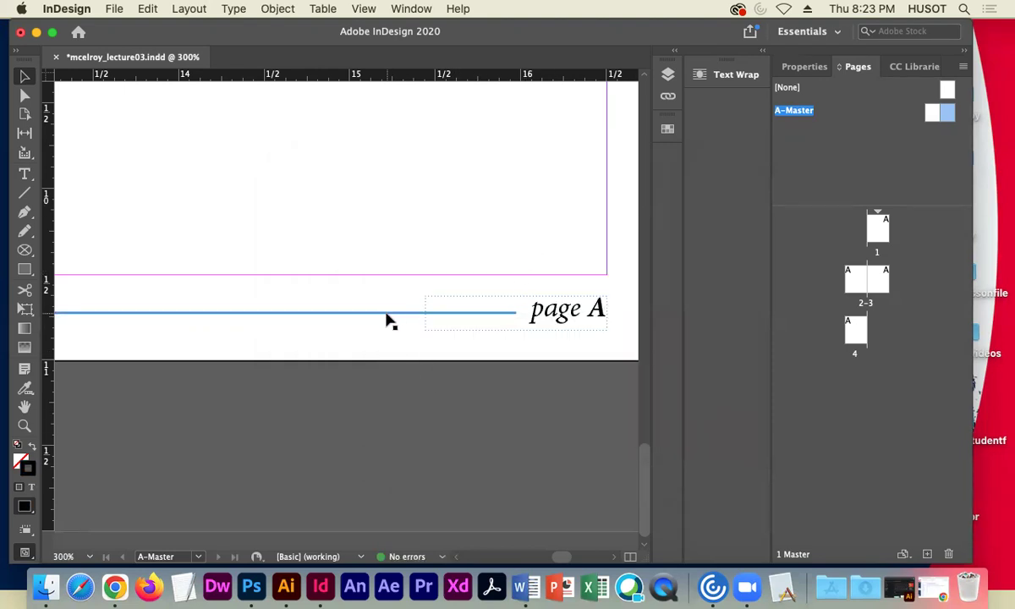
Reselect the footer line and examine its stroke colour values, keeping the colour as it is.
click(512, 313)
mouse_move(514, 313)
mouse_down()
mouse_move(403, 314)
mouse_move(516, 313)
mouse_up()
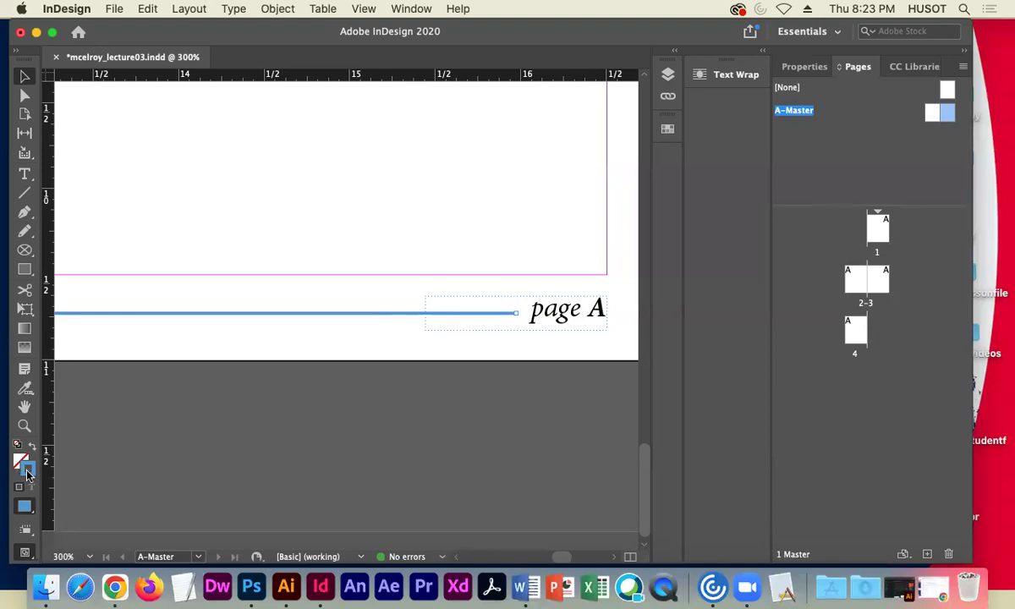
double_click(24, 471)
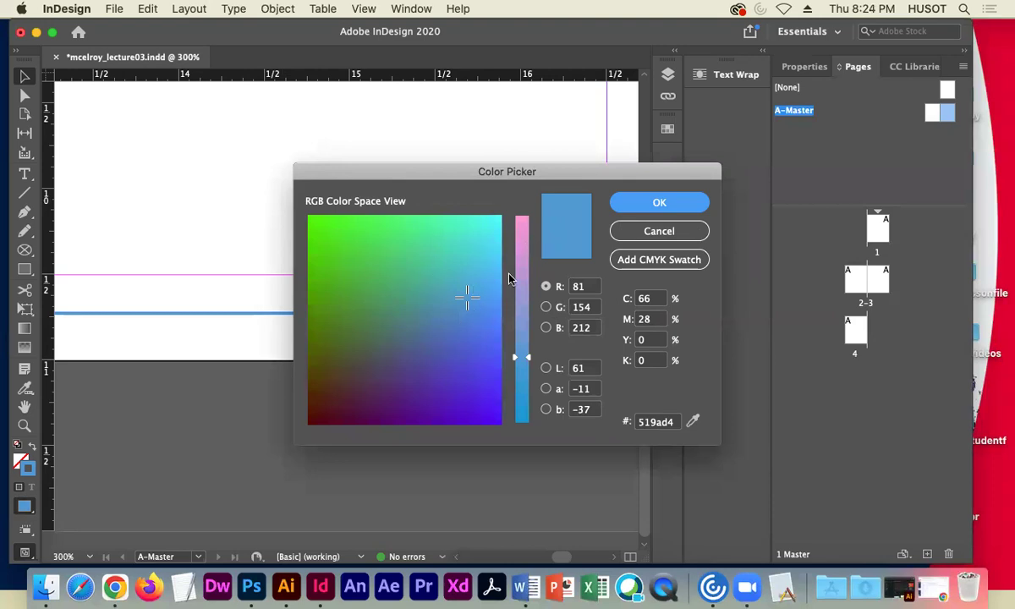
click(630, 203)
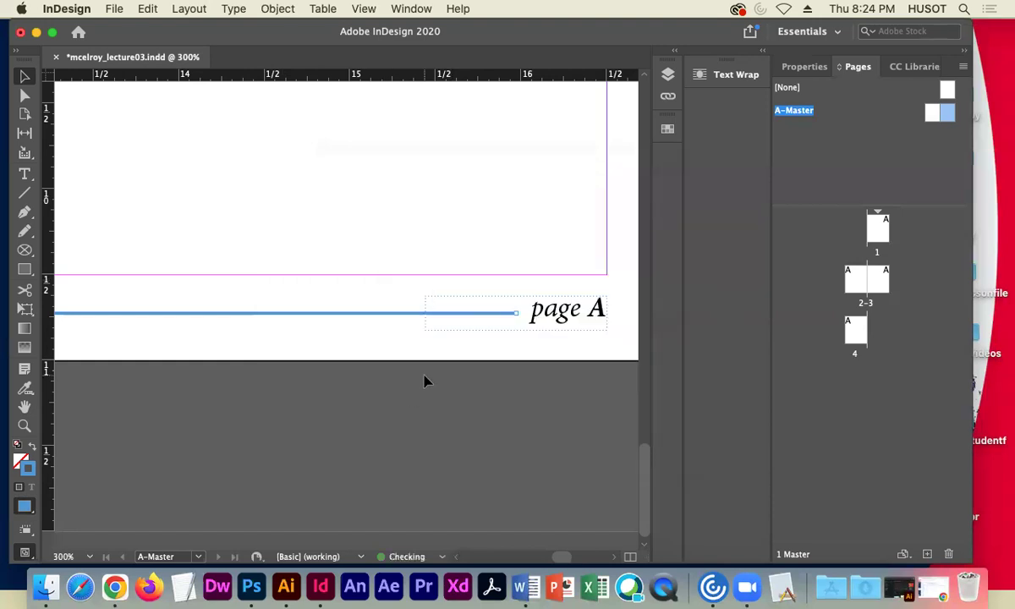
click(667, 129)
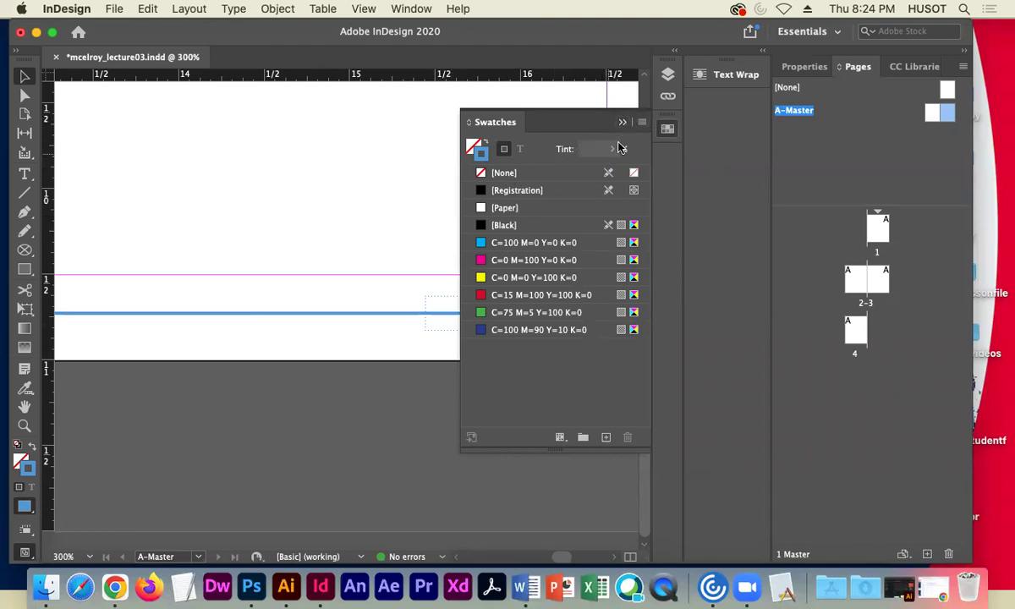
click(669, 131)
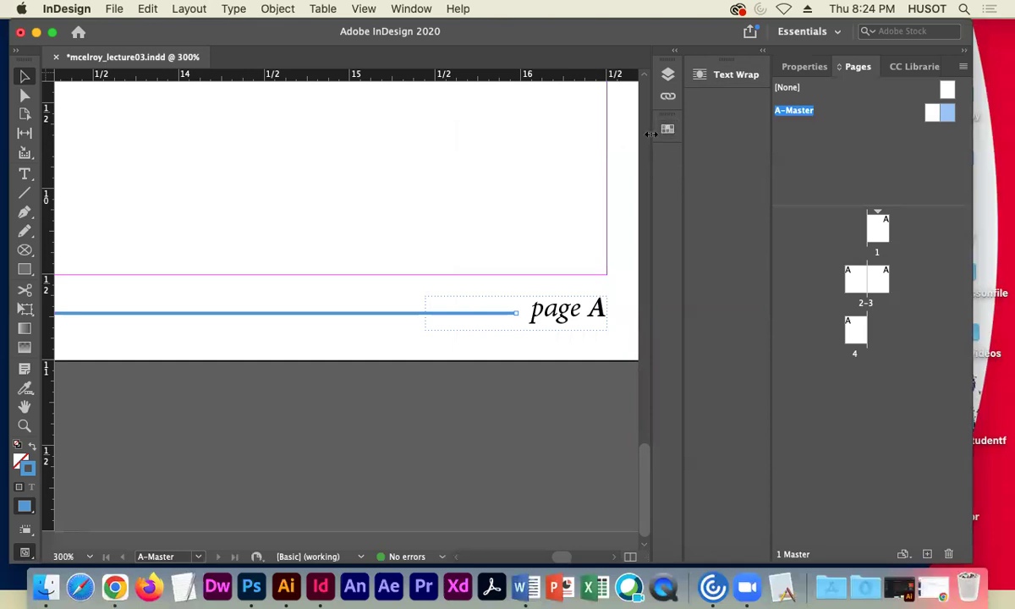
click(413, 9)
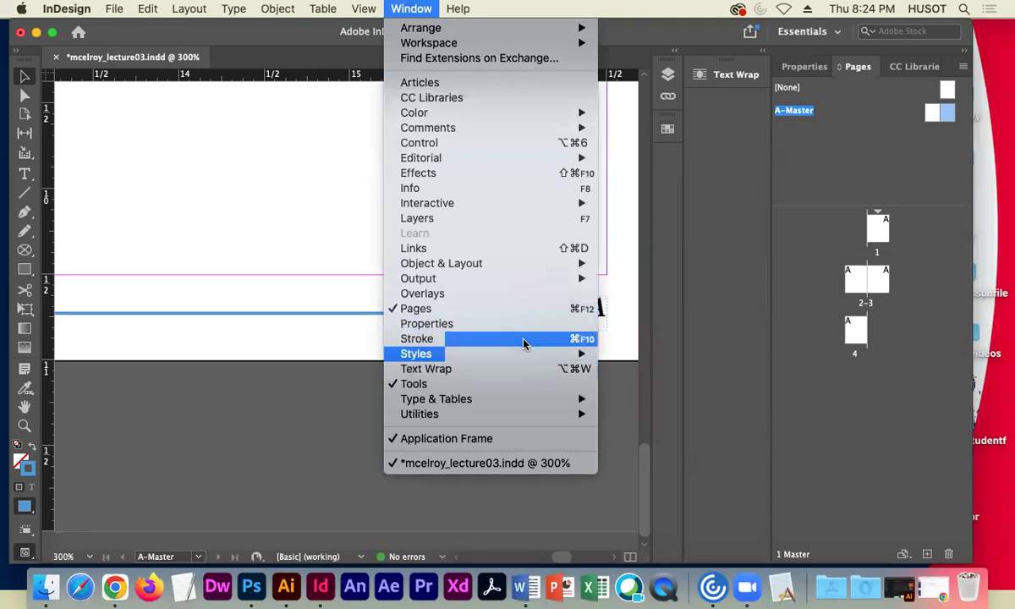
mouse_move(562, 113)
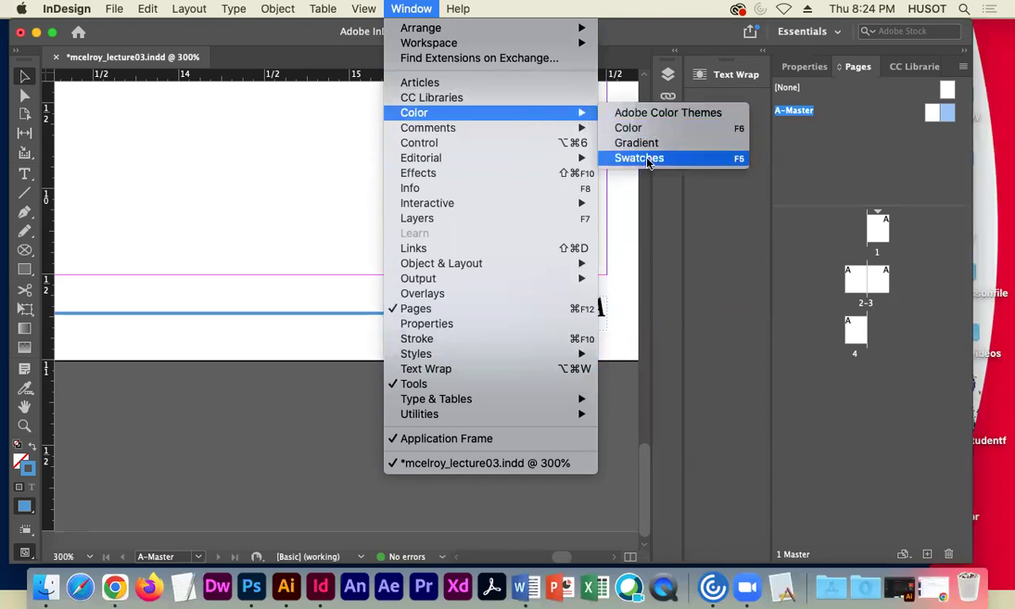
click(683, 279)
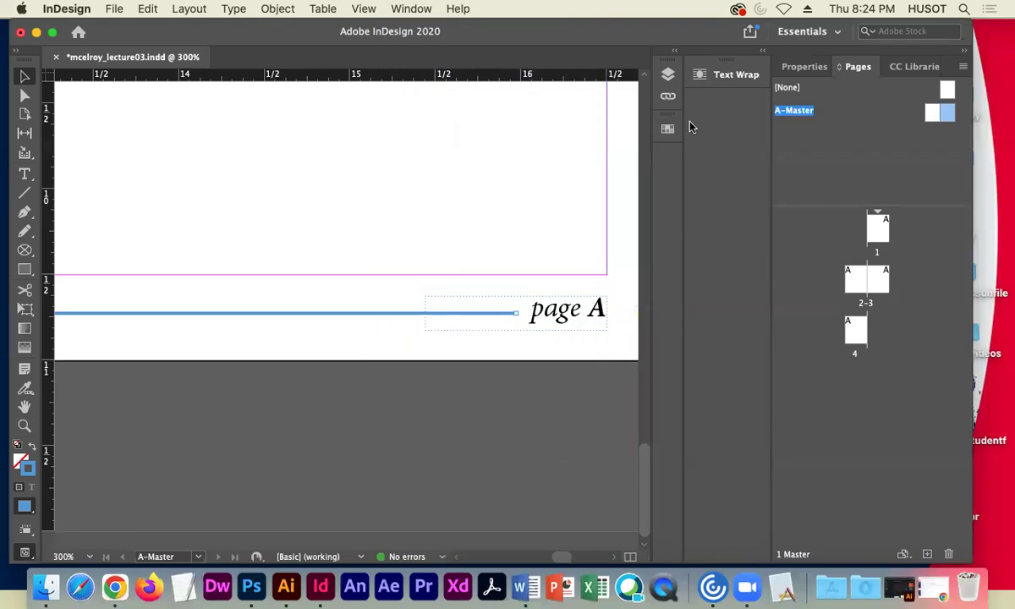
Show the Swatches panel and add the footer line's blue stroke colour as the CMYK swatch C=66 M=28 Y=0 K=0.
click(667, 131)
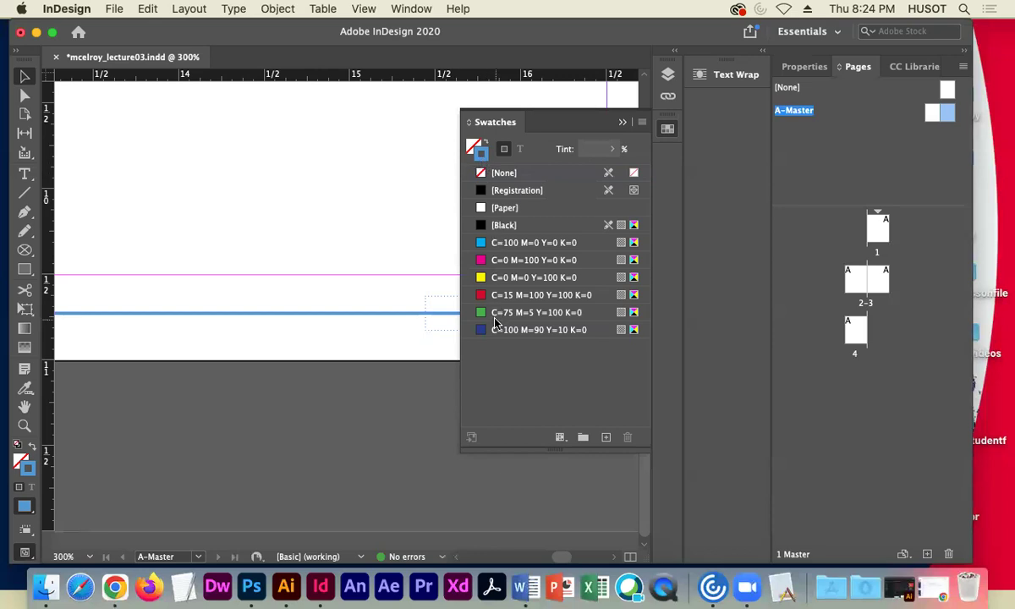
click(483, 156)
double_click(23, 473)
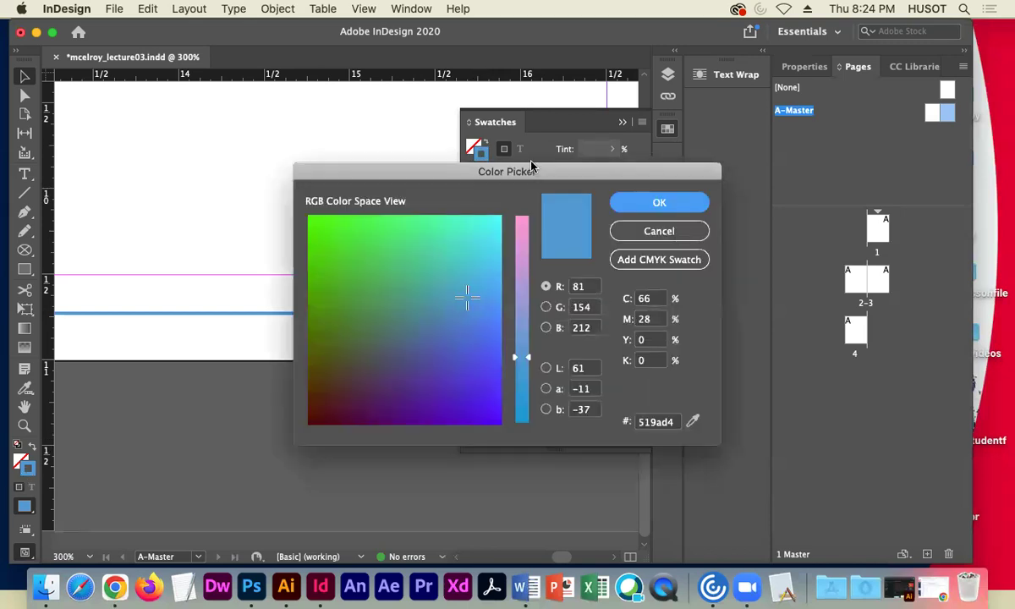
drag(534, 174, 277, 146)
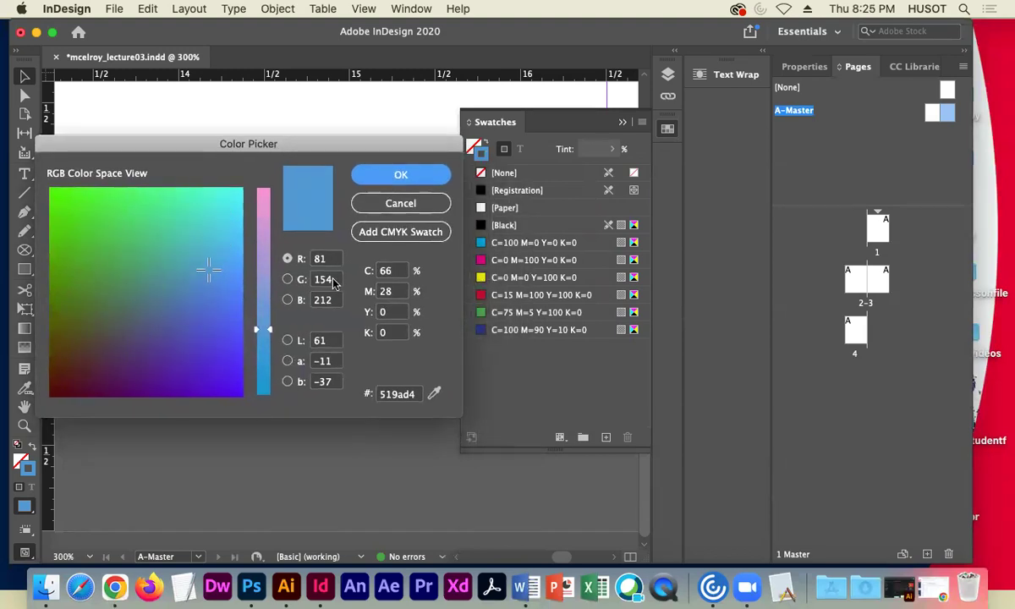
click(400, 232)
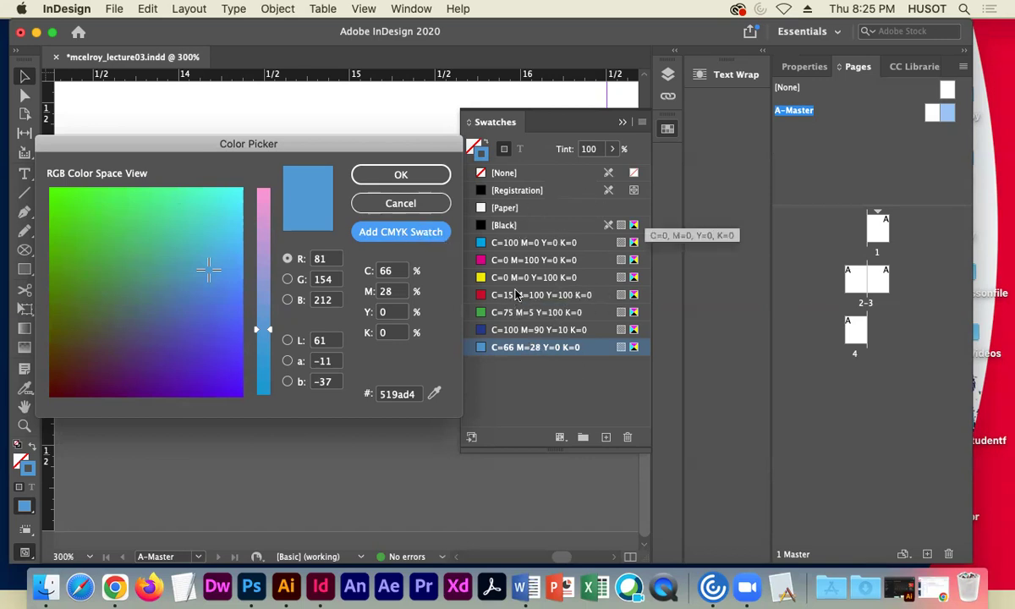
click(385, 176)
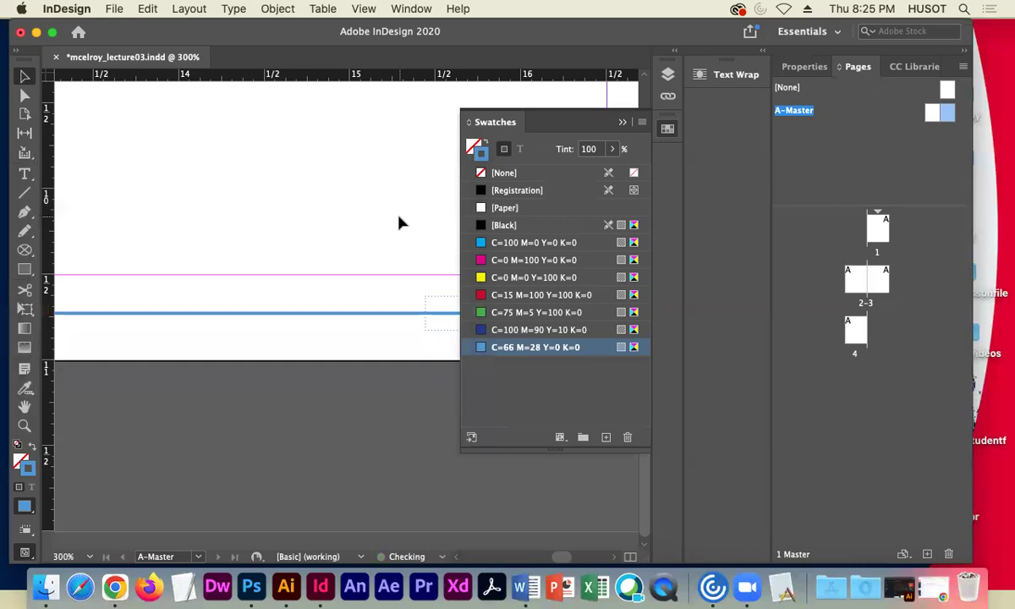
Select the header text frame "The History of 31 Flavors." on the left master page.
scroll(236, 228, up, 10)
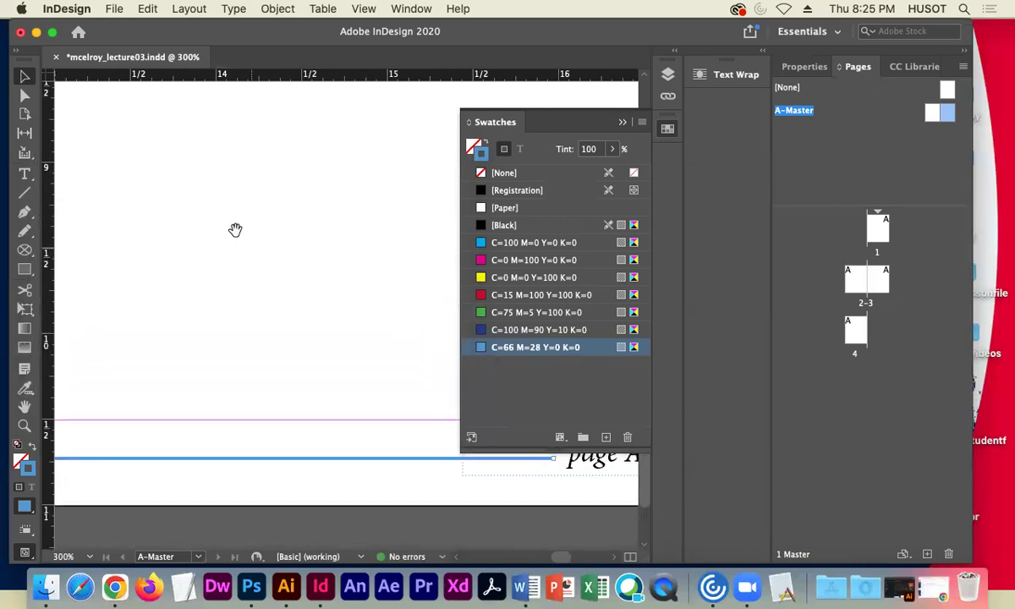
scroll(218, 193, left, 12)
scroll(121, 159, up, 10)
scroll(127, 169, left, 10)
scroll(132, 190, left, 8)
scroll(170, 208, up, 8)
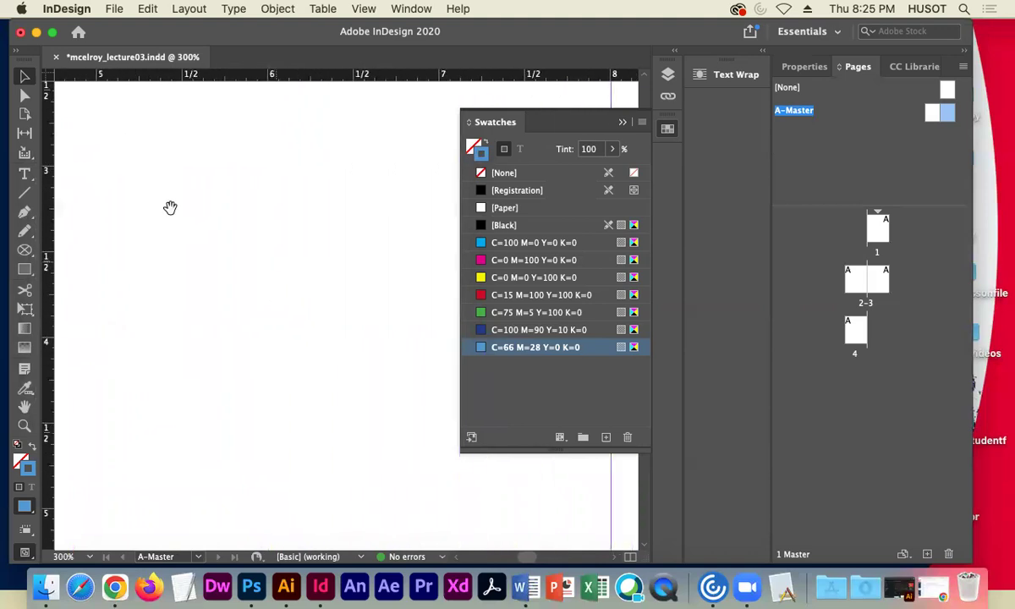
scroll(186, 213, left, 10)
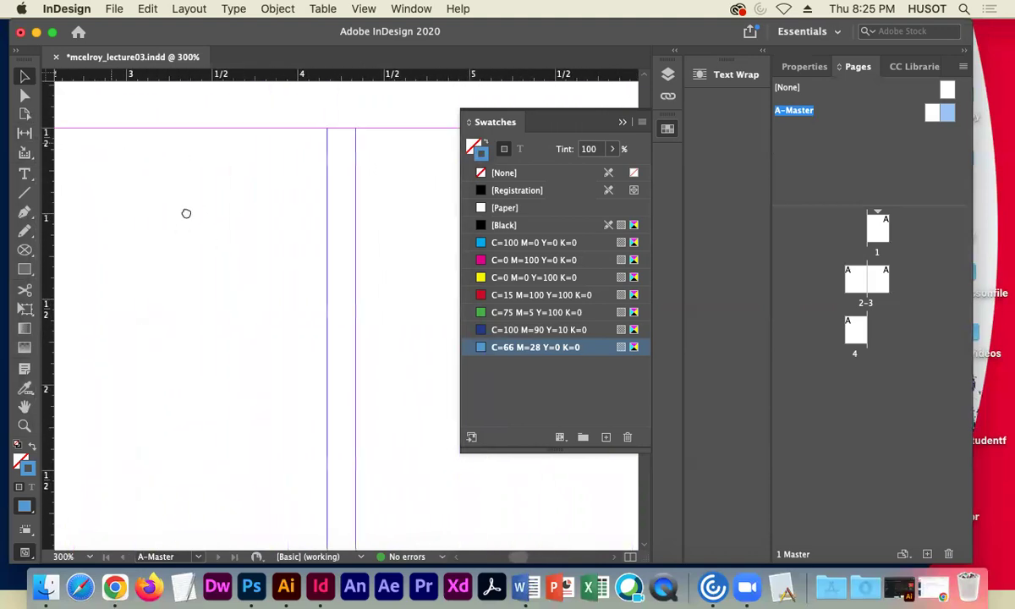
scroll(170, 174, up, 4)
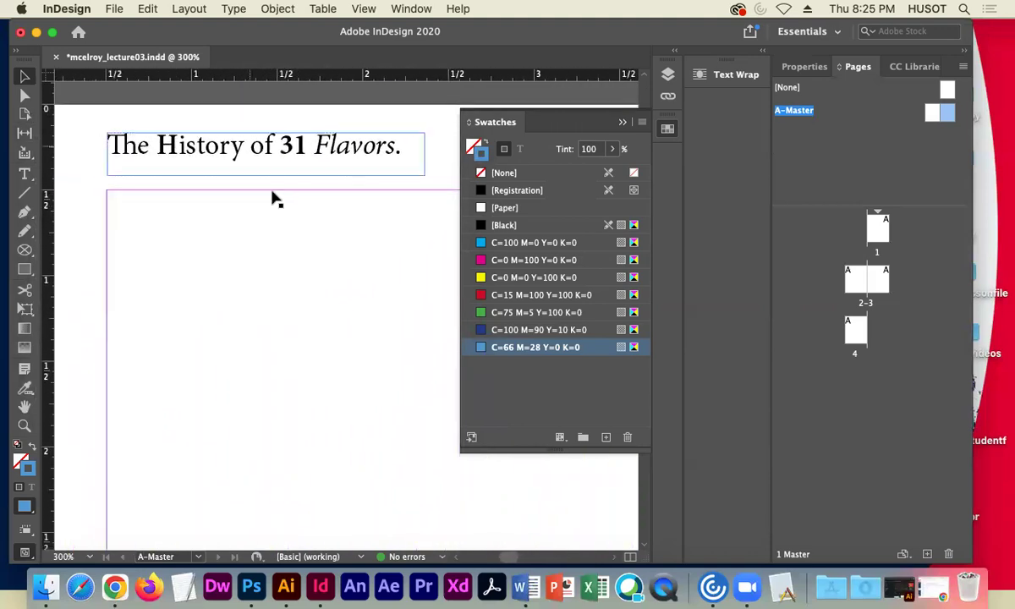
click(236, 148)
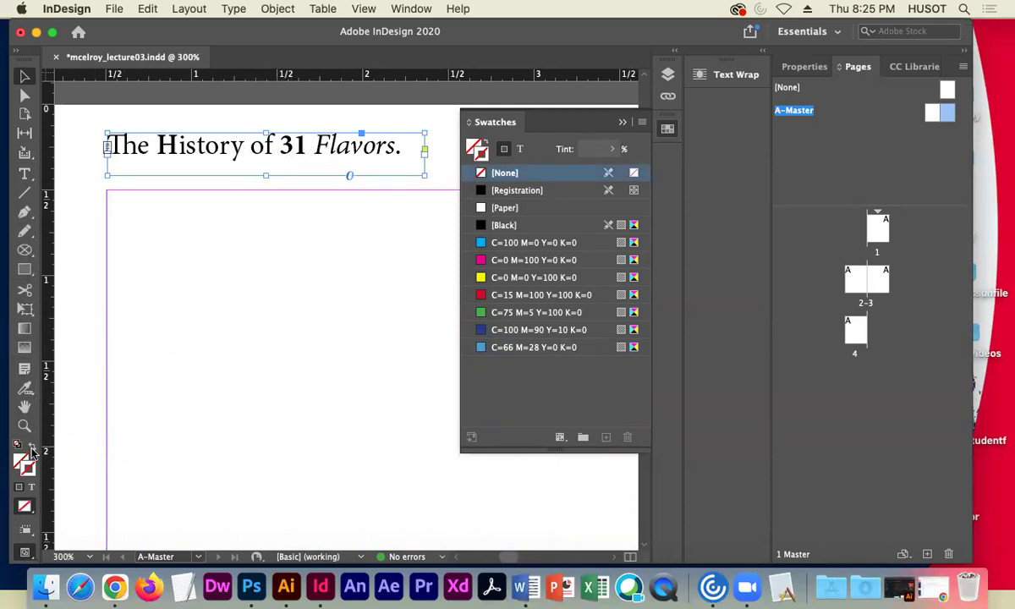
Color all of the header text "The History of 31 Flavors." with the blue swatch C=66 M=28 Y=0 K=0.
double_click(302, 148)
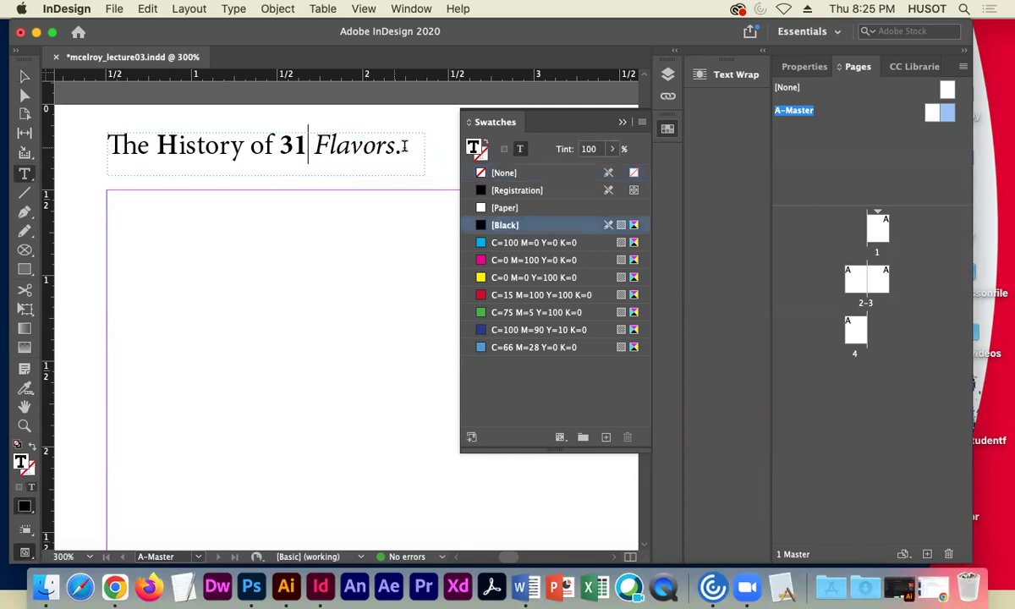
drag(404, 146, 259, 162)
key(super+a)
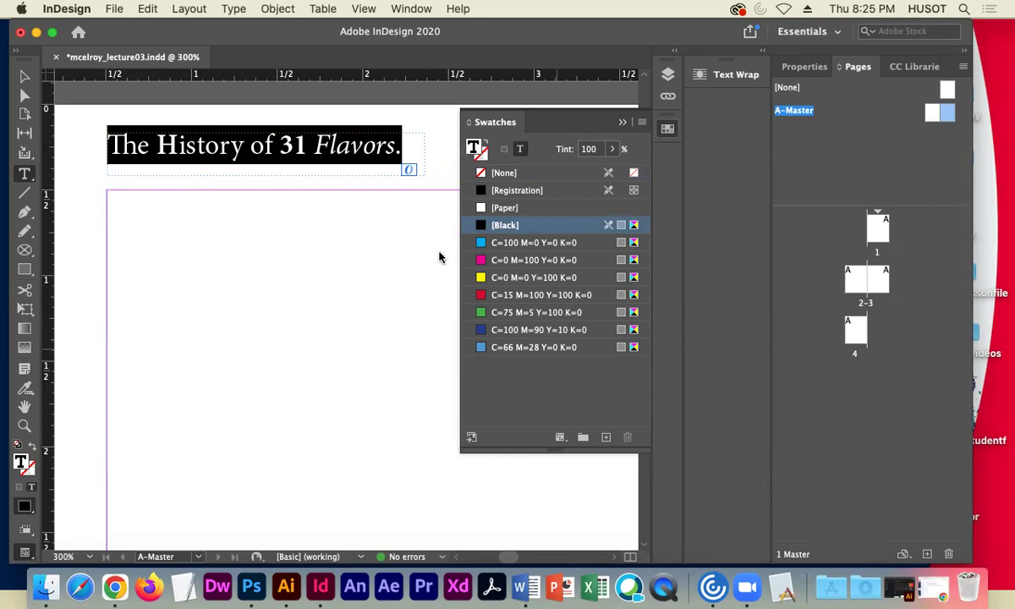
click(532, 347)
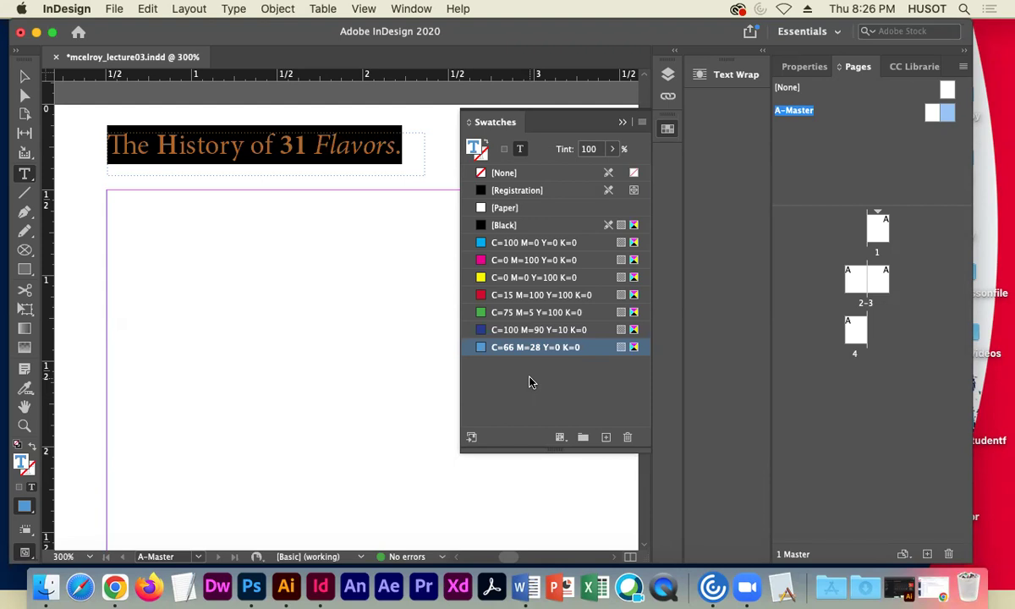
click(26, 77)
click(504, 173)
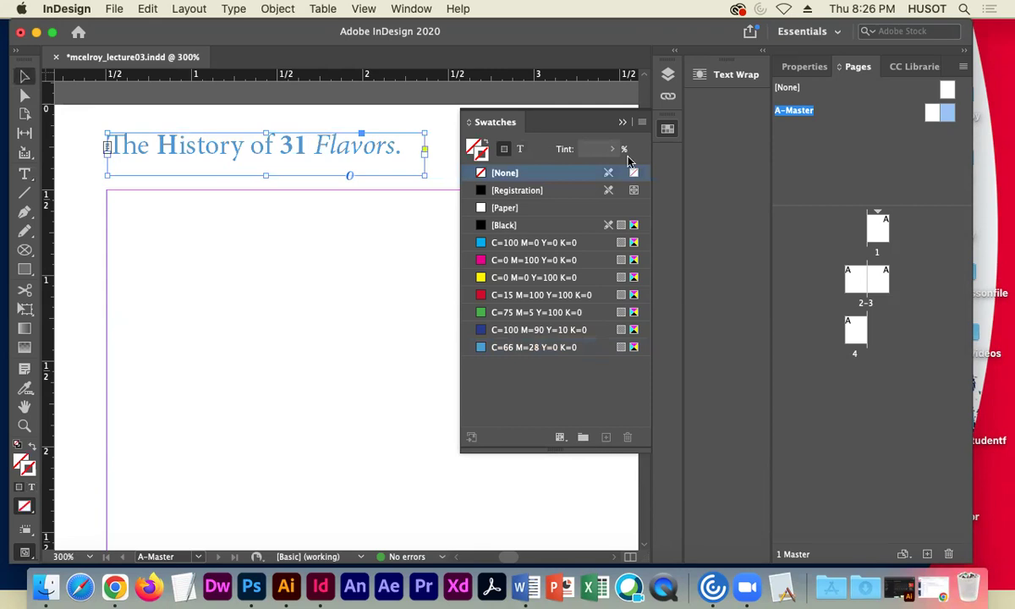
click(622, 122)
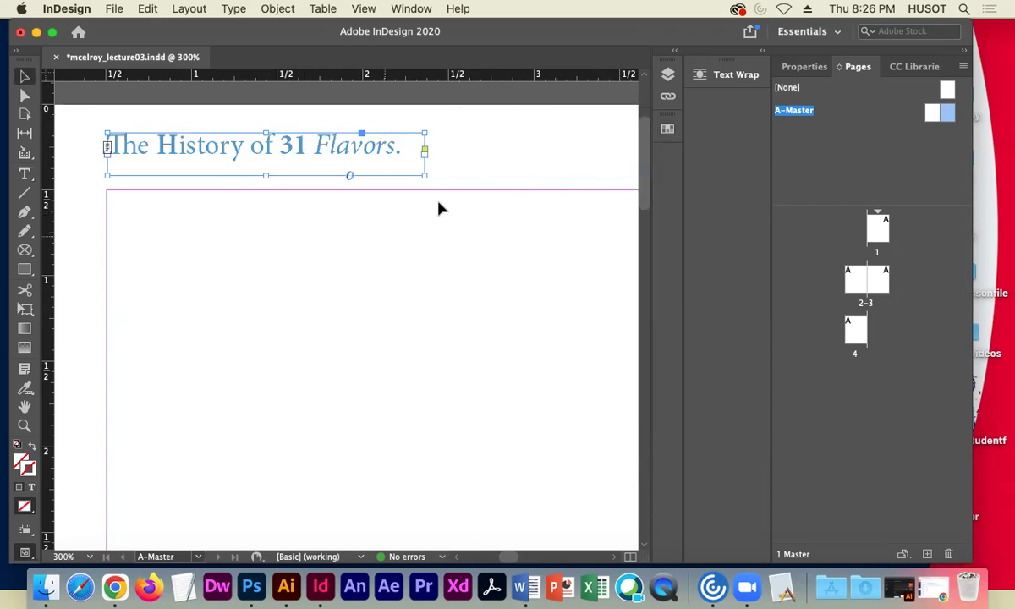
On the A-Master left page, draw a rectangle about 3.79 by 0.44 in around the BaskinRobbins footer and set its stroke to 0 pt.
scroll(376, 370, down, 10)
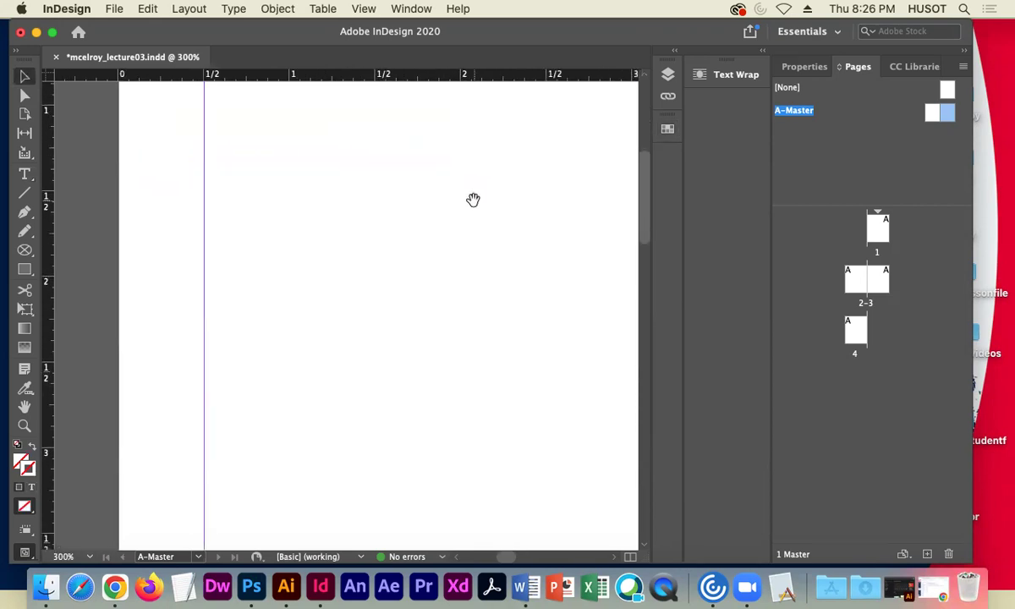
scroll(372, 376, left, 3)
scroll(408, 356, left, 2)
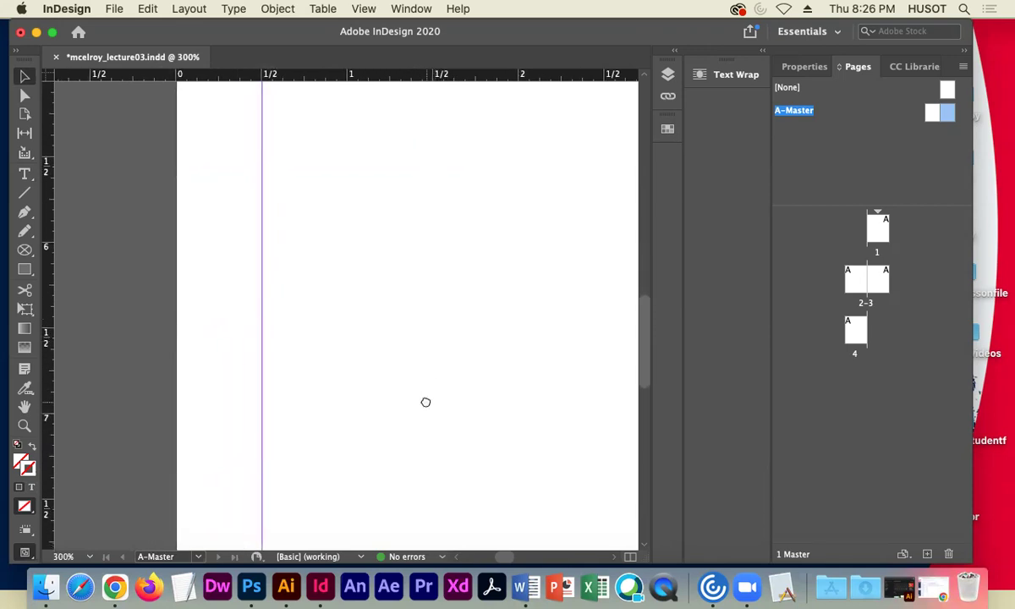
scroll(424, 372, down, 5)
scroll(429, 220, down, 4)
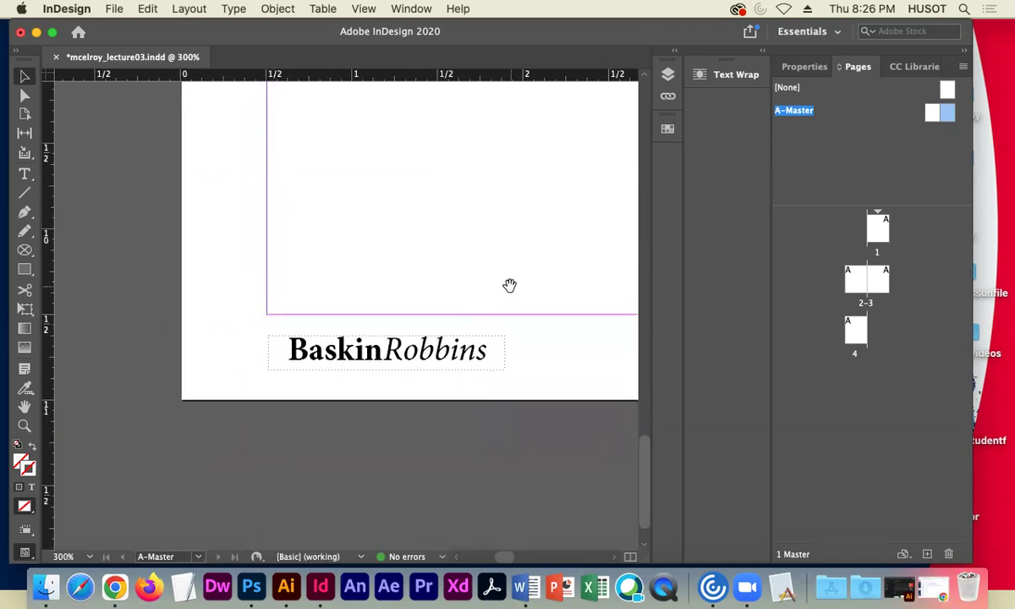
scroll(498, 251, right, 2)
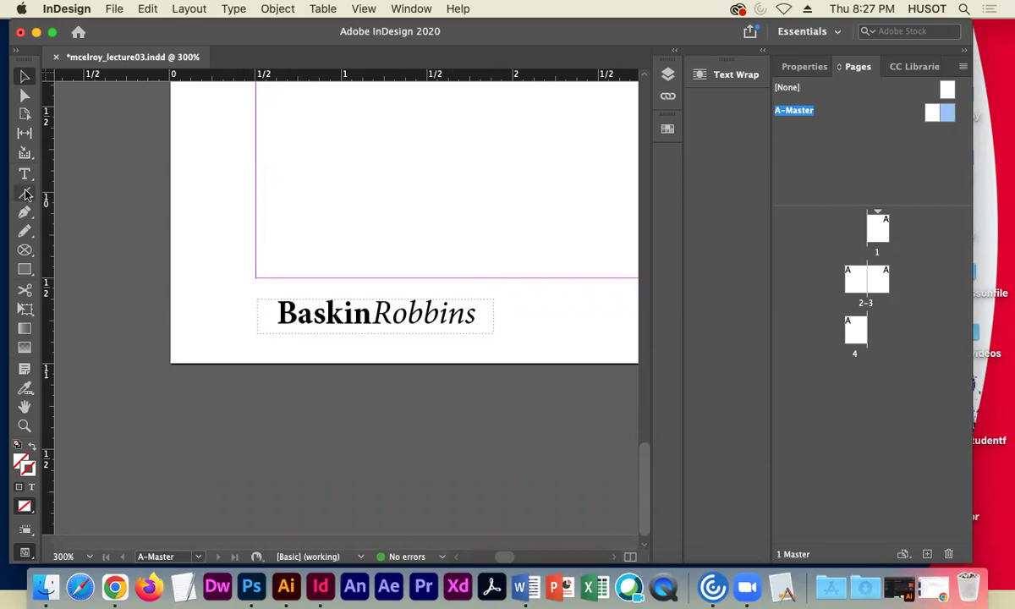
click(24, 271)
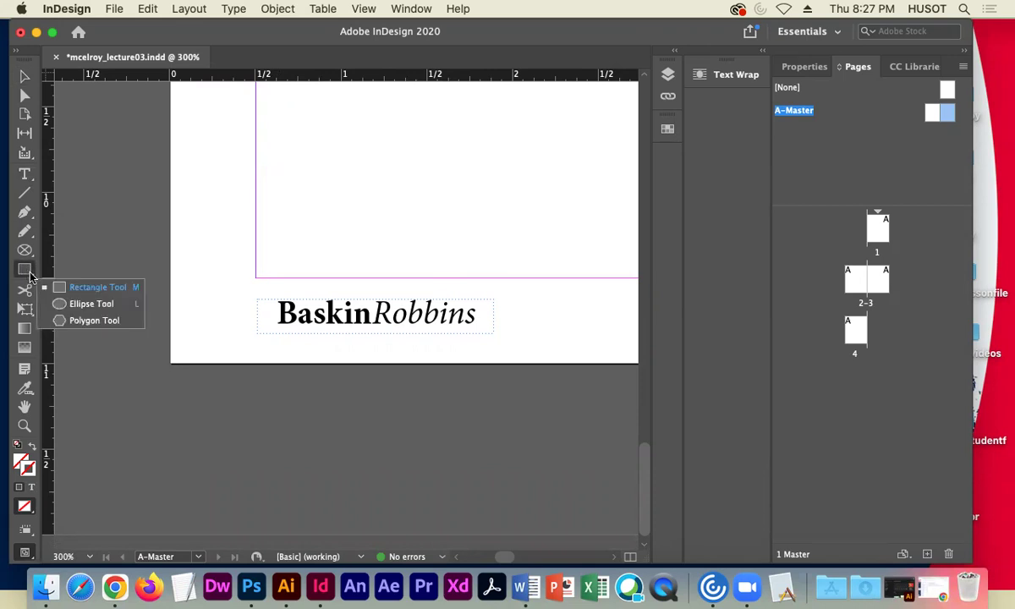
click(90, 291)
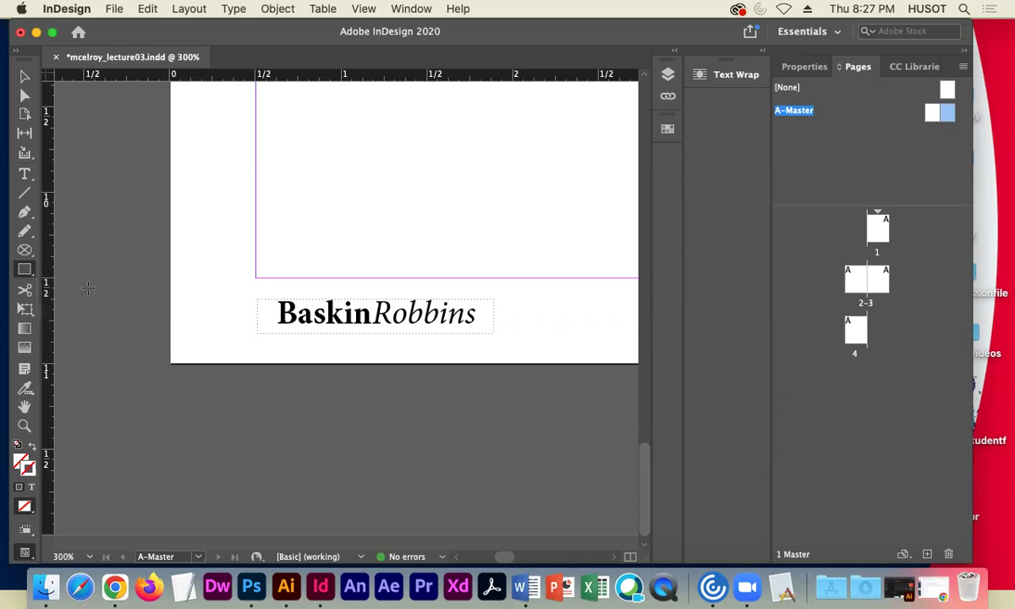
double_click(928, 116)
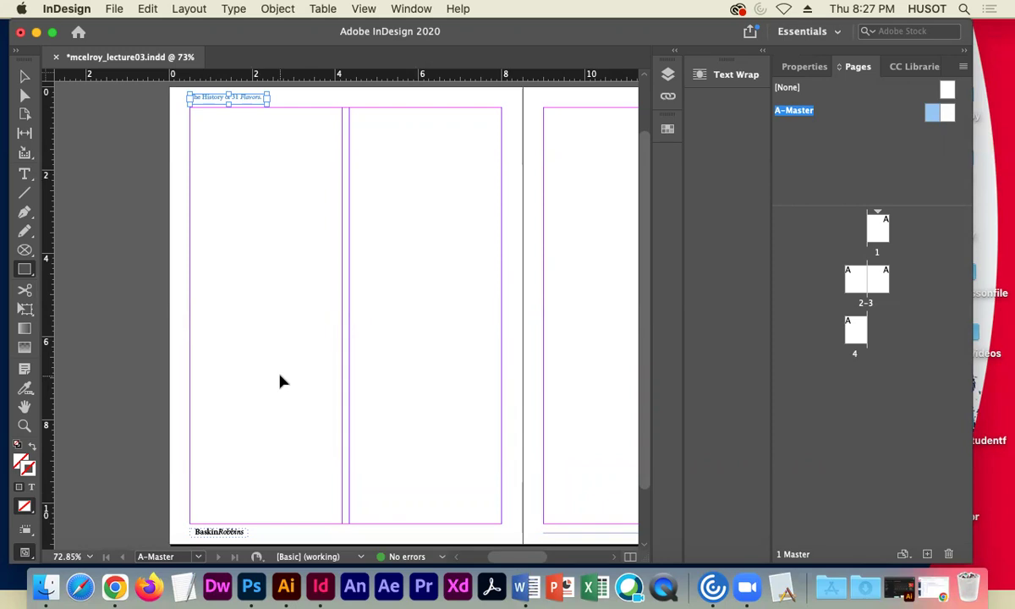
key(super+equal)
key(super+equal)
key(super+equal)
key(super+equal)
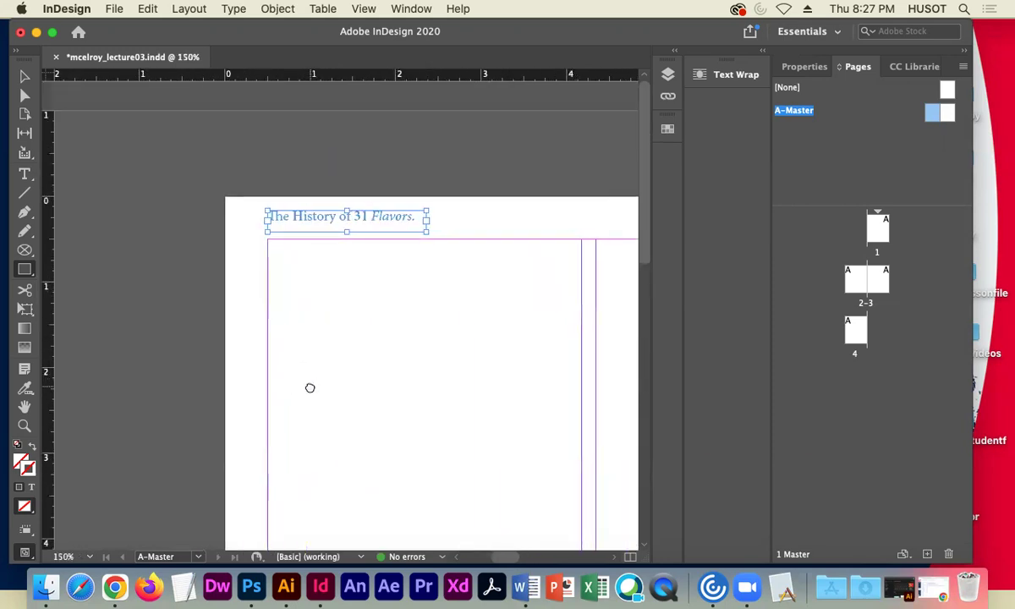
scroll(308, 387, down, 10)
scroll(342, 188, down, 3)
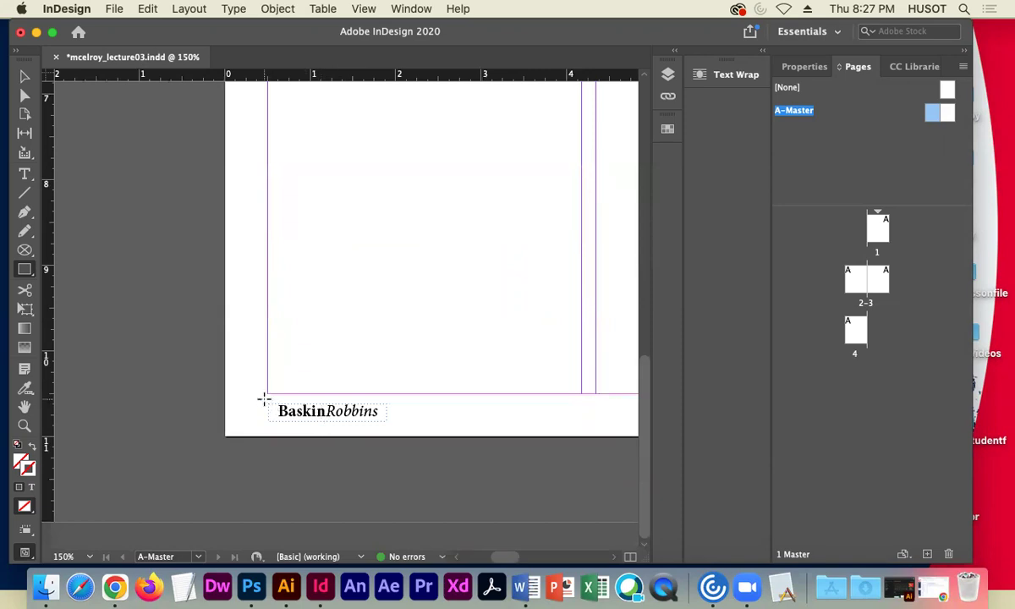
click(24, 271)
drag(265, 397, 587, 435)
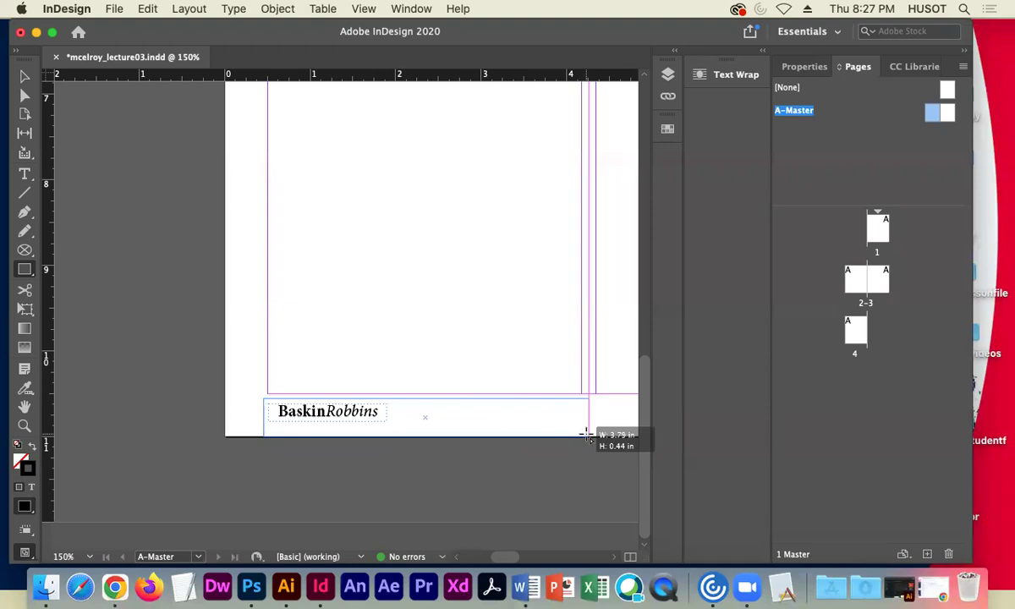
drag(587, 435, 587, 435)
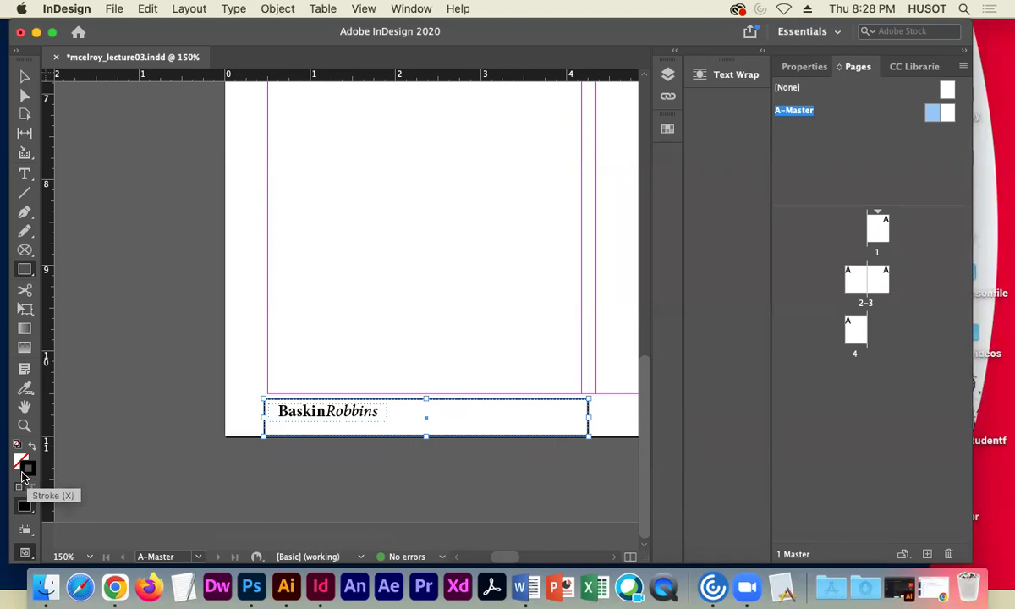
click(802, 67)
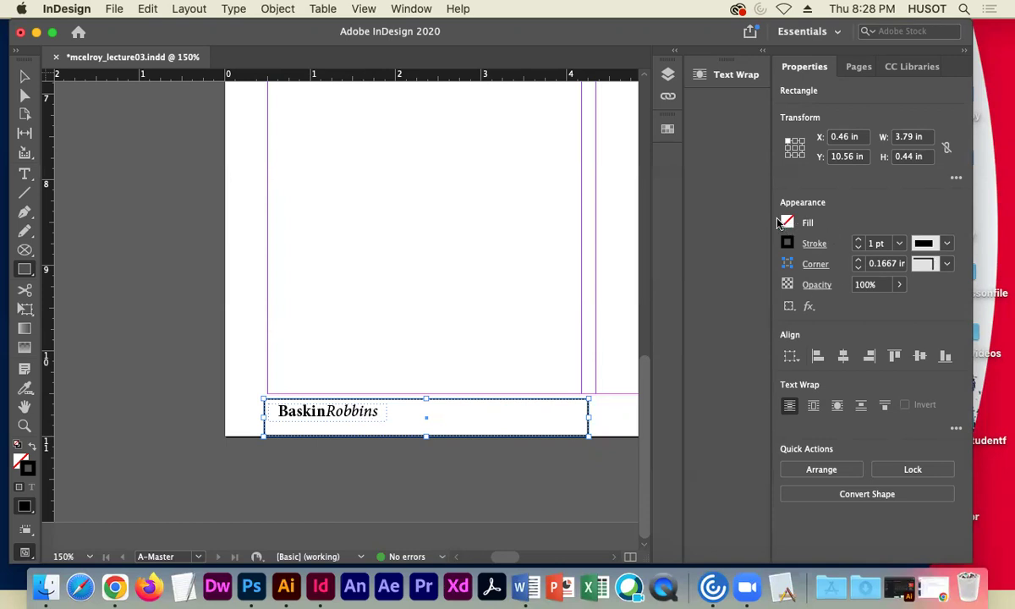
click(858, 246)
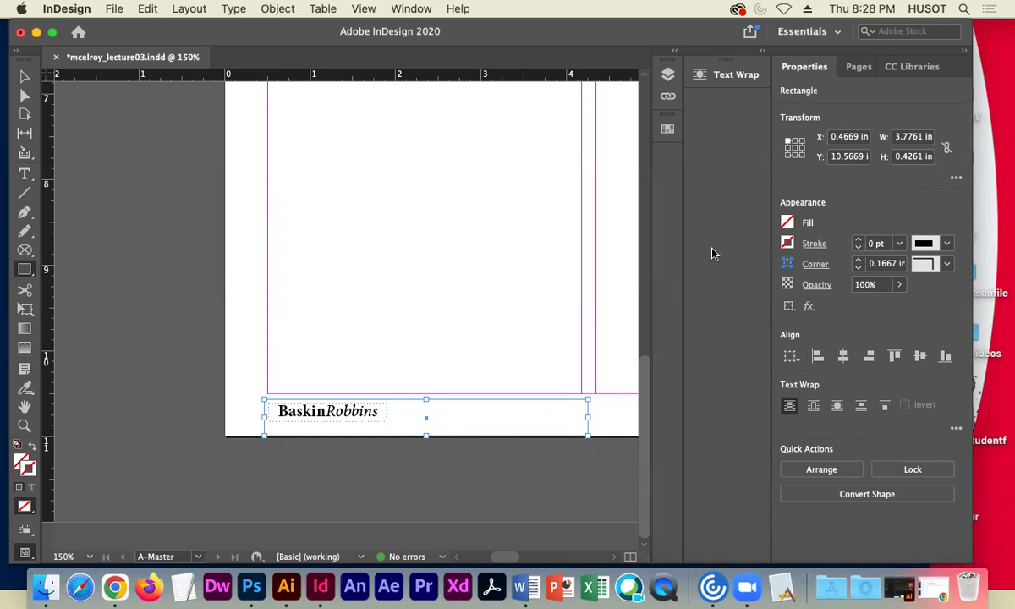
Fill the footer rectangle with pale cream C=3 M=5 Y=36 K=0, add it as a CMYK swatch and check it in the swatch list.
click(787, 222)
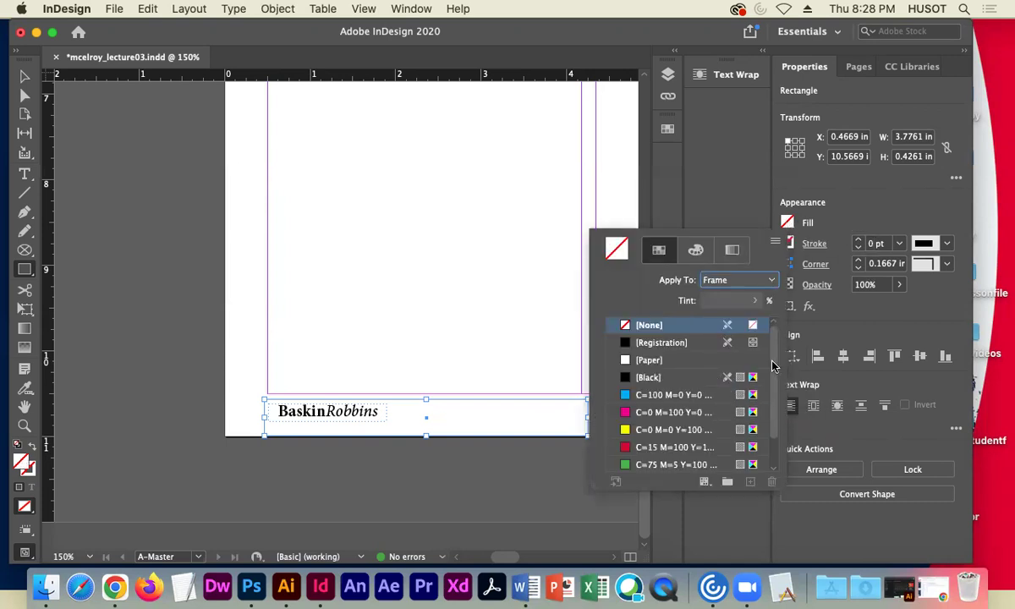
scroll(772, 365, down, 2)
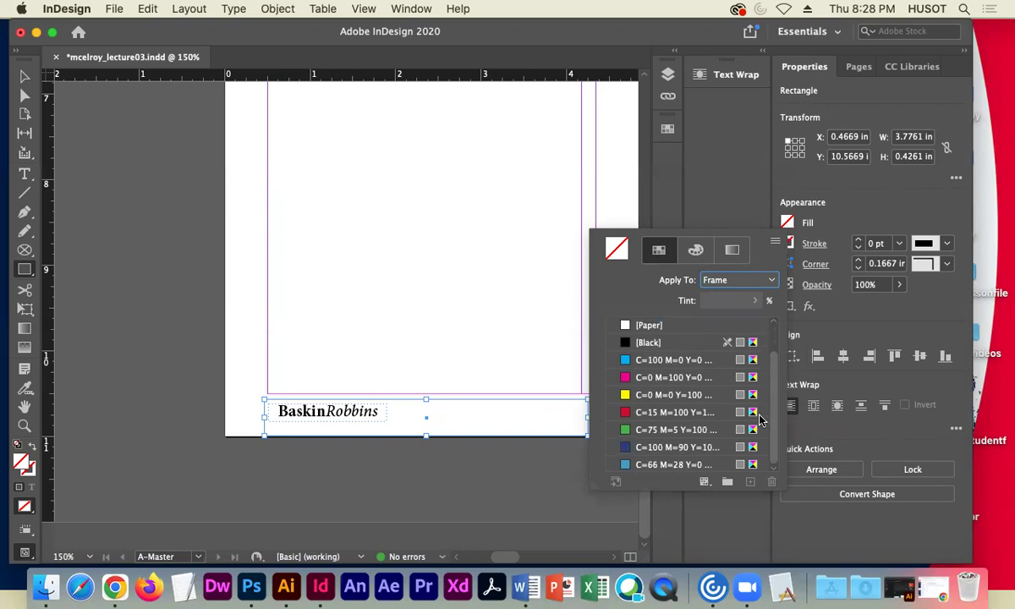
scroll(764, 362, up, 2)
scroll(765, 359, down, 2)
double_click(20, 471)
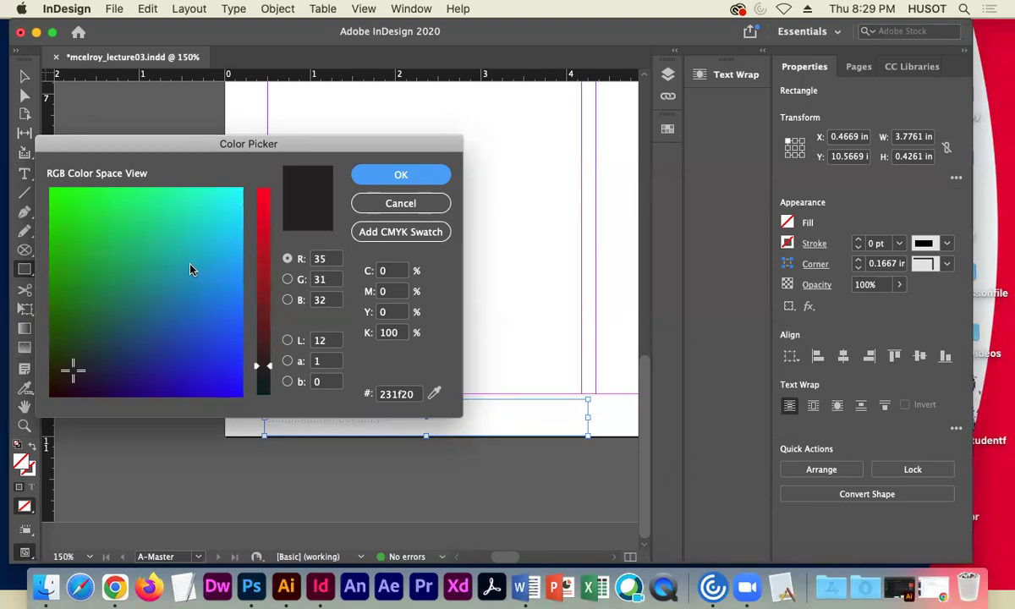
drag(229, 287, 114, 205)
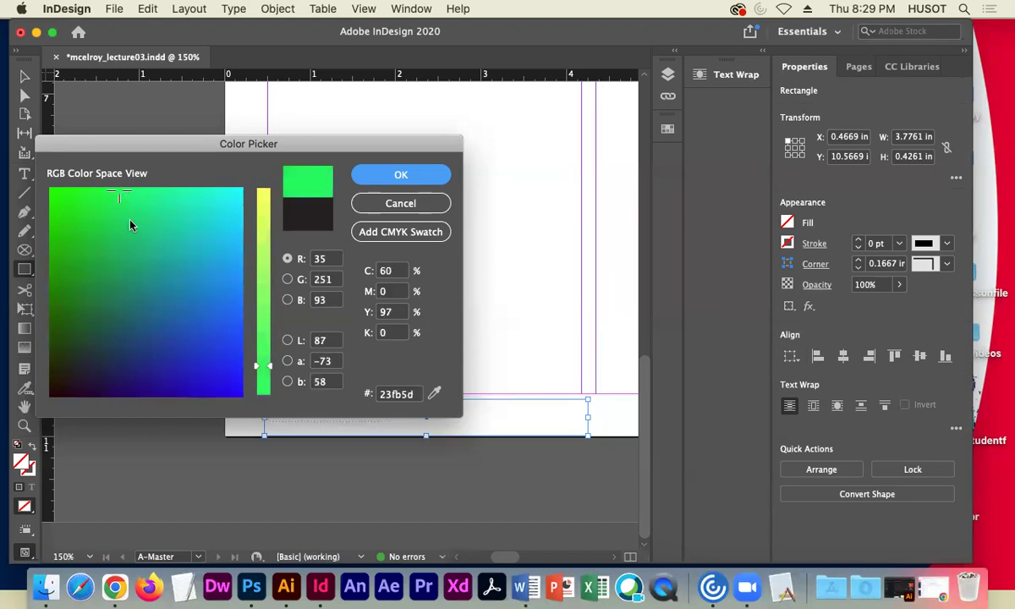
click(250, 193)
click(224, 197)
click(189, 191)
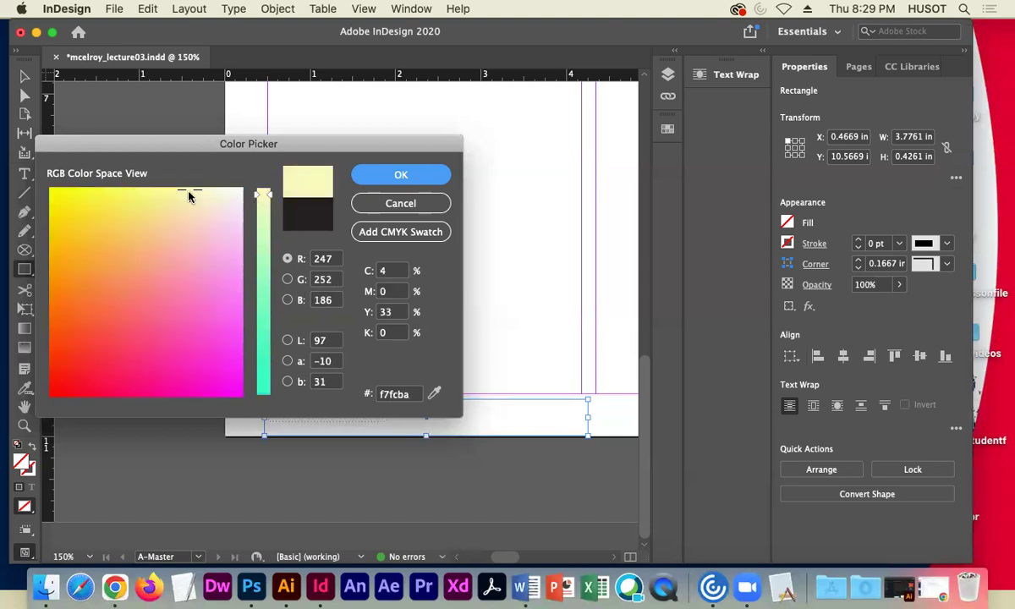
drag(188, 193, 183, 204)
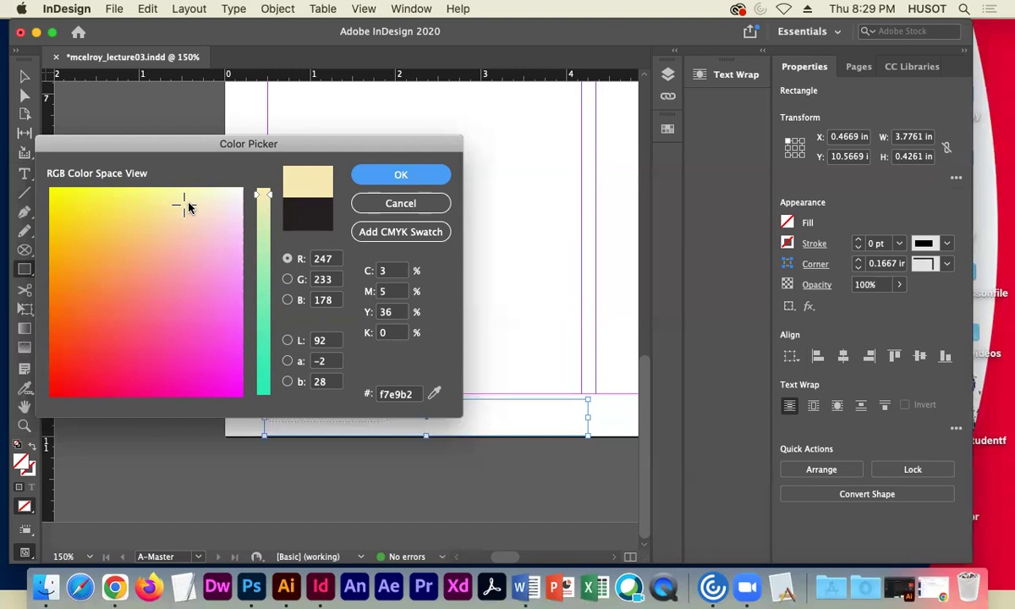
click(394, 238)
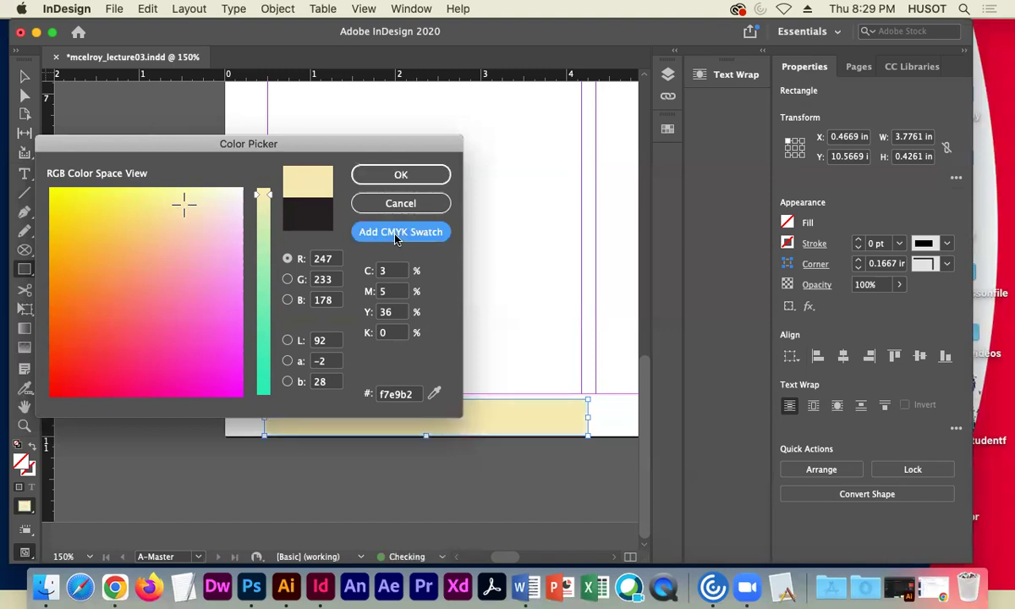
click(389, 174)
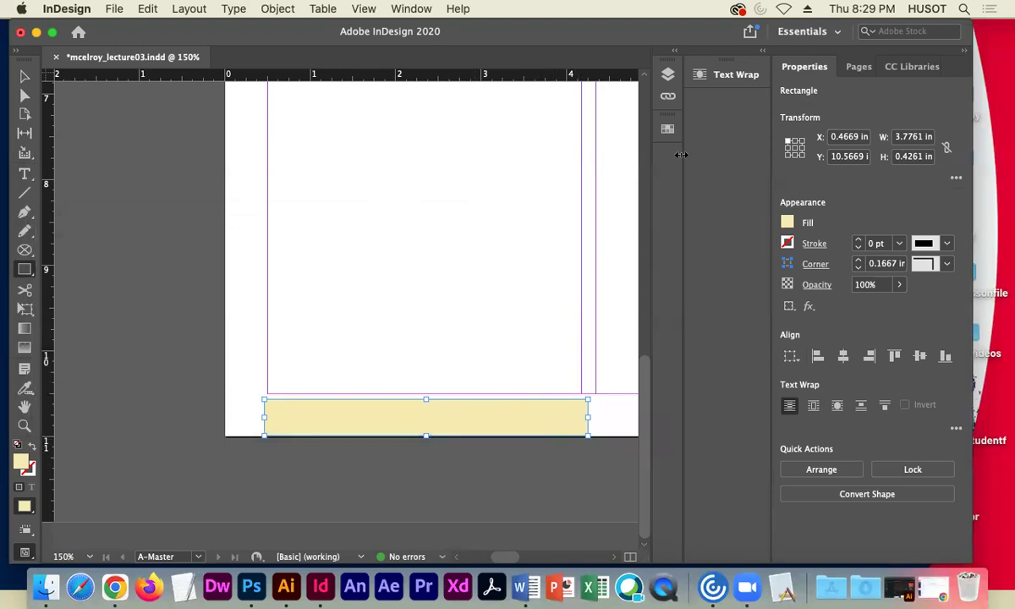
click(667, 128)
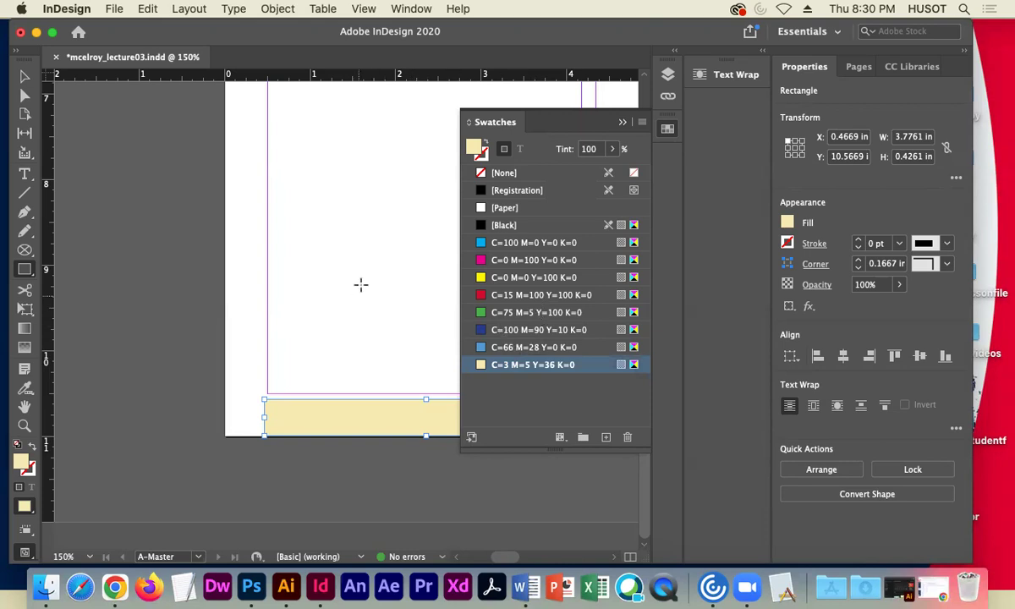
Move the cream rectangle to line up with the page's left margin, at about X 0.51 in, Y 10.57 in.
click(27, 78)
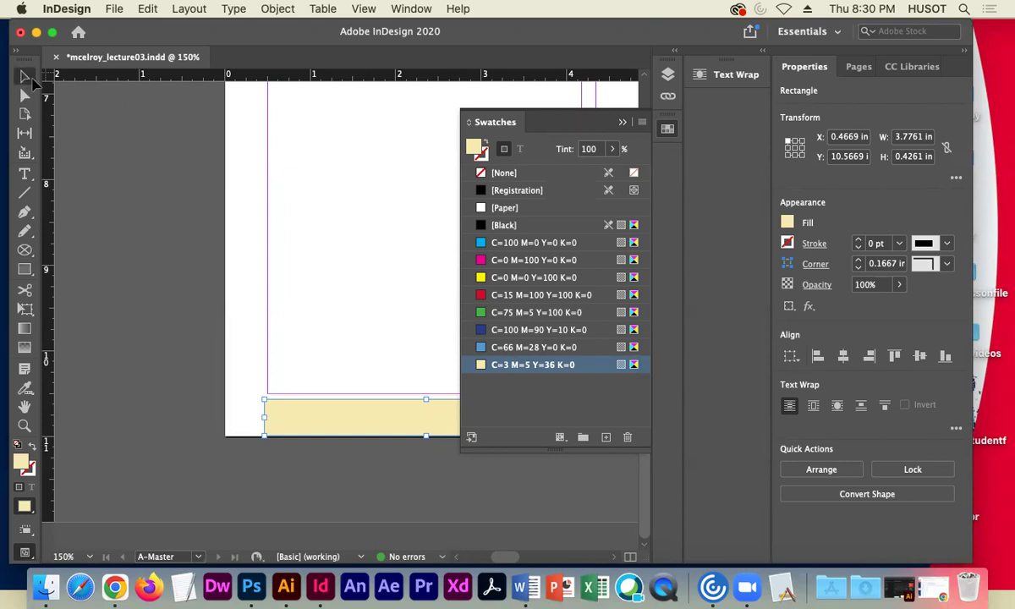
click(623, 122)
drag(313, 412, 370, 416)
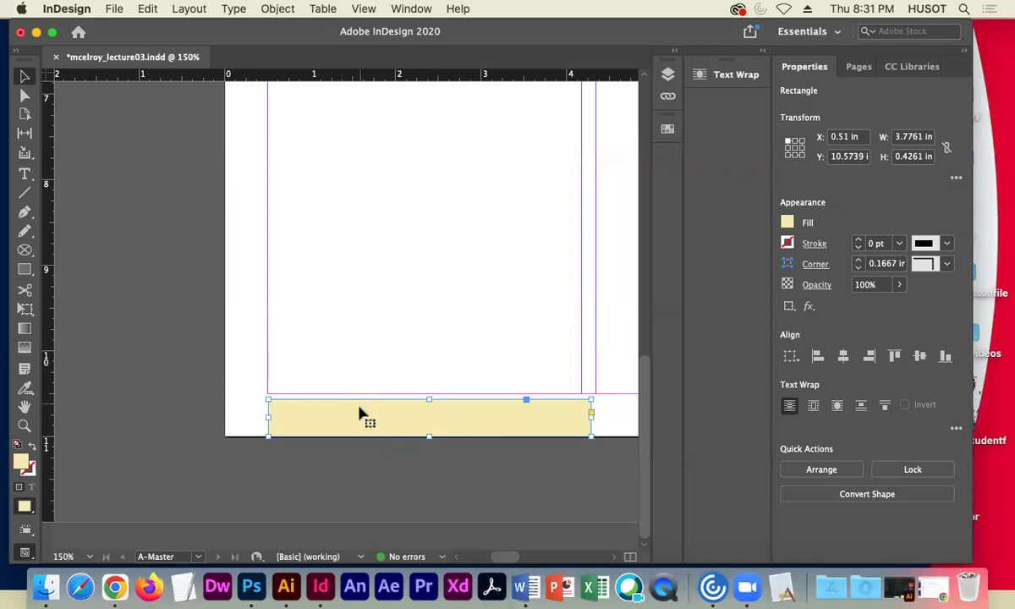
Send the cream rectangle to the back, behind the BaskinRobbins footer text.
click(278, 9)
mouse_move(371, 54)
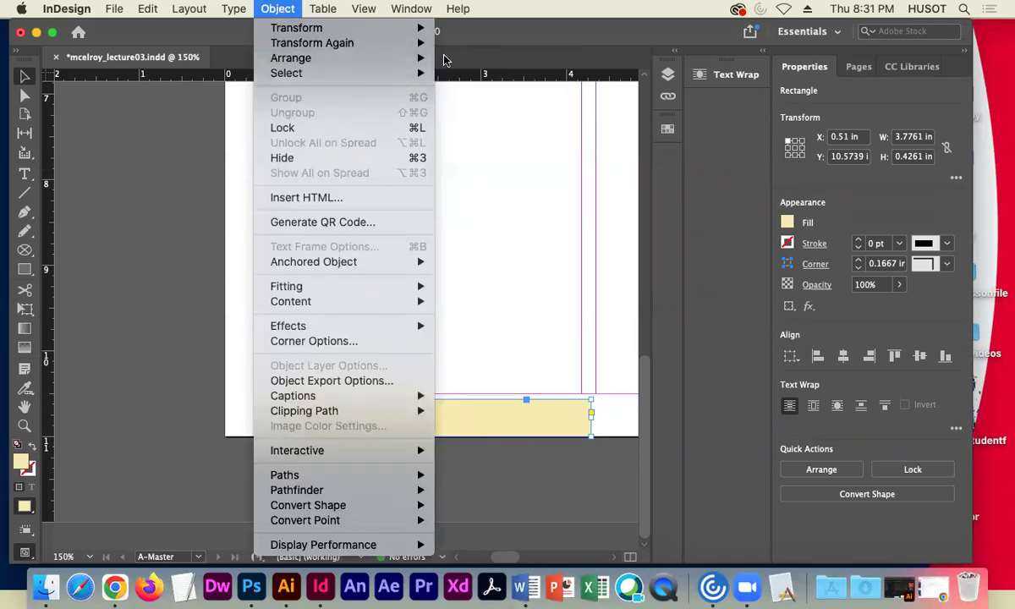
click(499, 104)
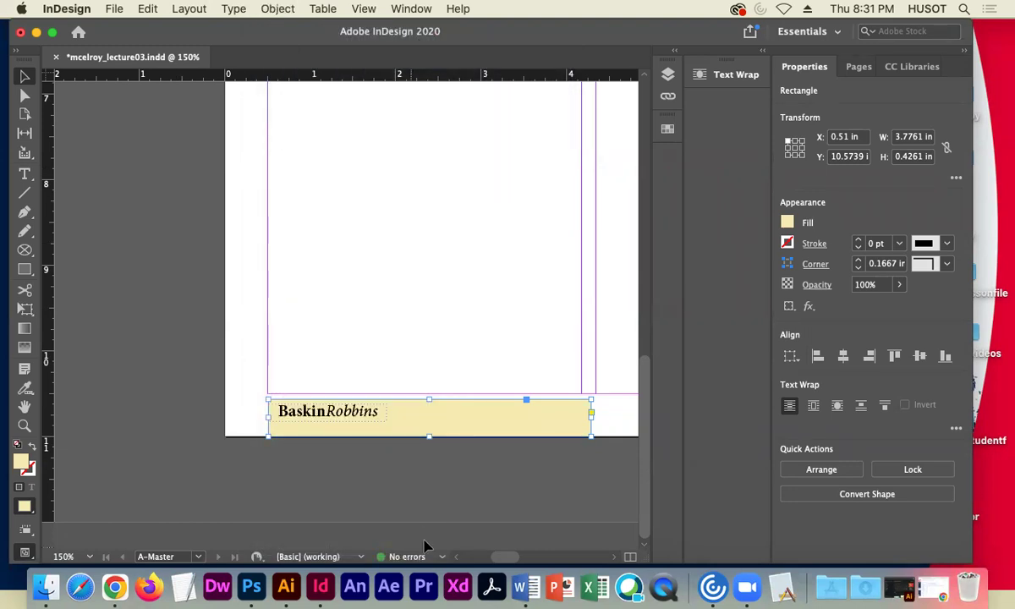
right_click(474, 427)
mouse_move(505, 423)
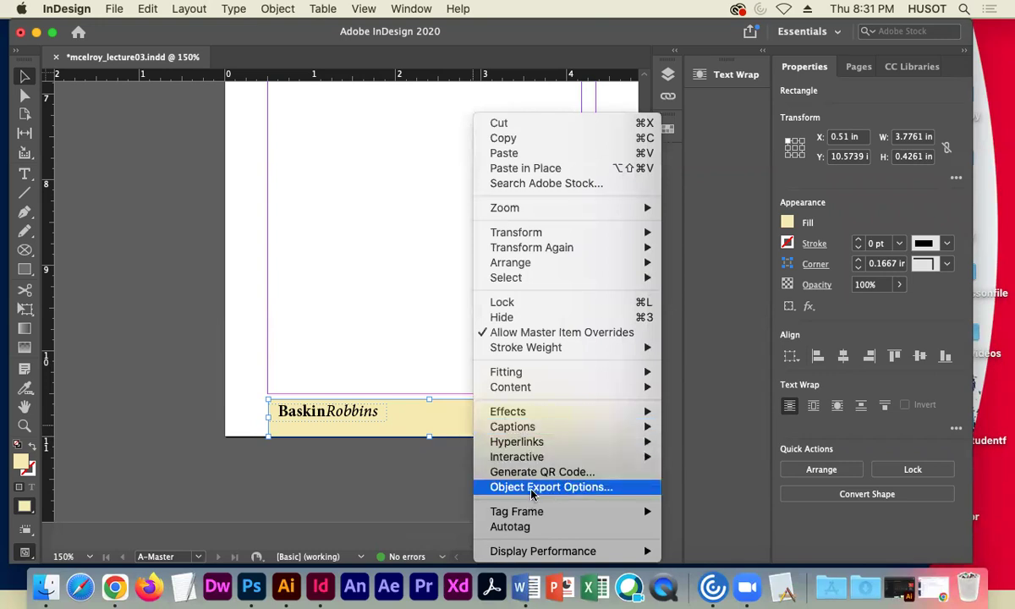
mouse_move(607, 263)
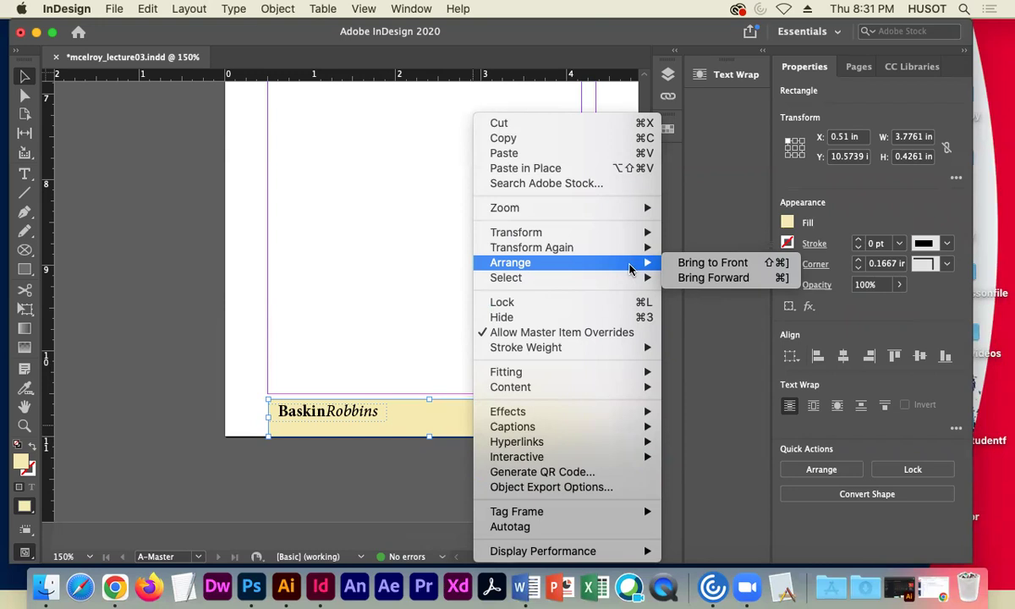
click(288, 322)
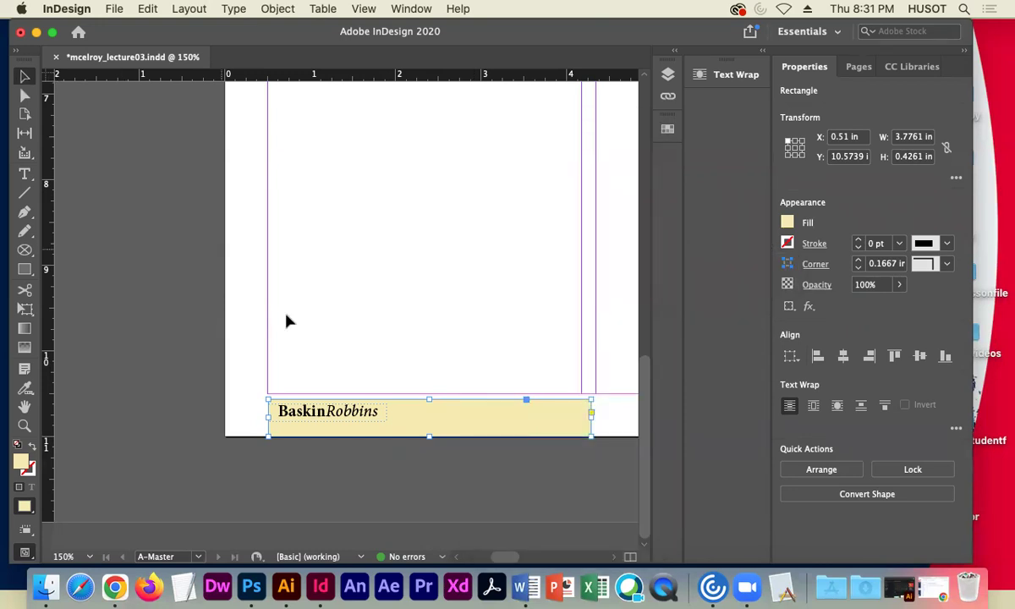
right_click(465, 412)
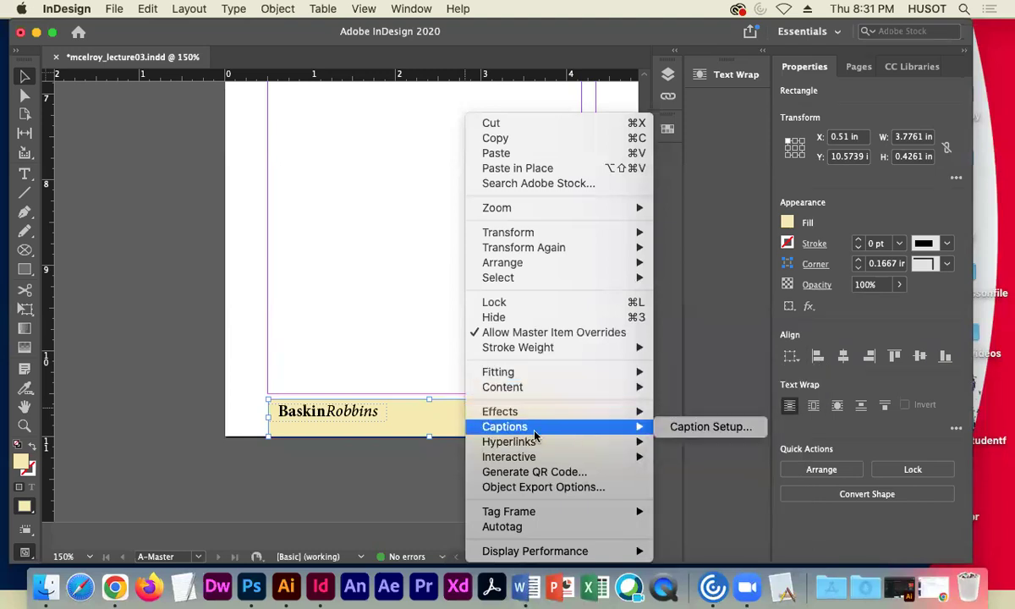
Adjust the upper edge of the cream footer rectangle on A-Master to Y 10.57 in, making it 0.43 in high.
key(Escape)
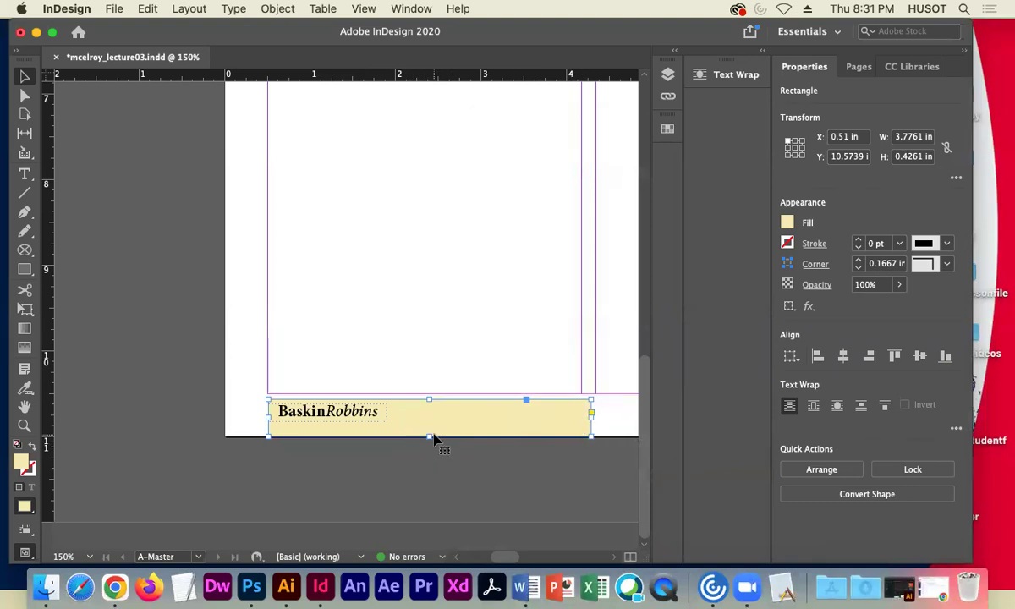
mouse_move(428, 435)
mouse_down()
mouse_move(419, 415)
mouse_move(430, 435)
mouse_up()
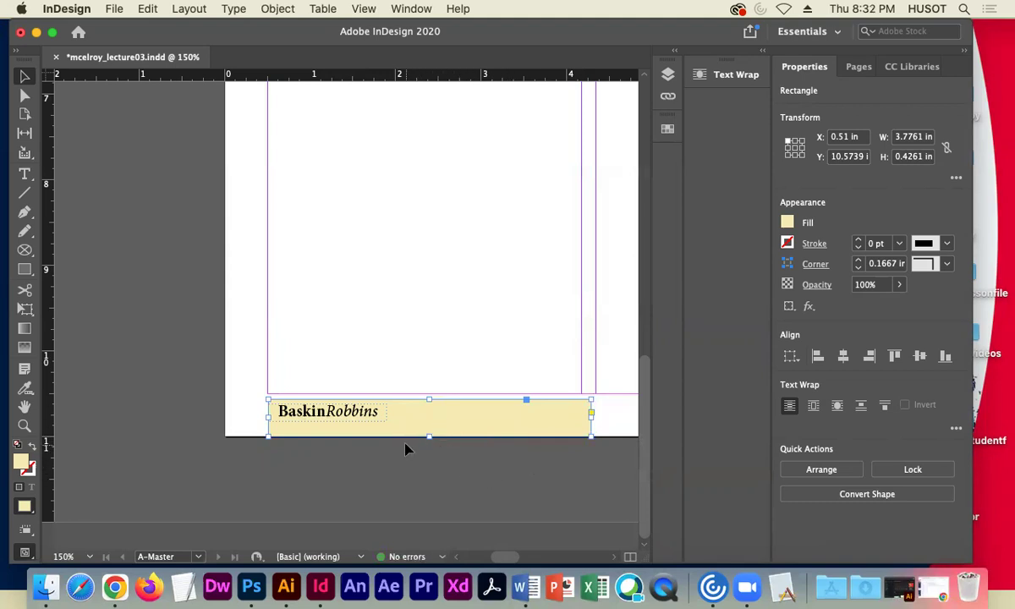
drag(431, 400, 431, 394)
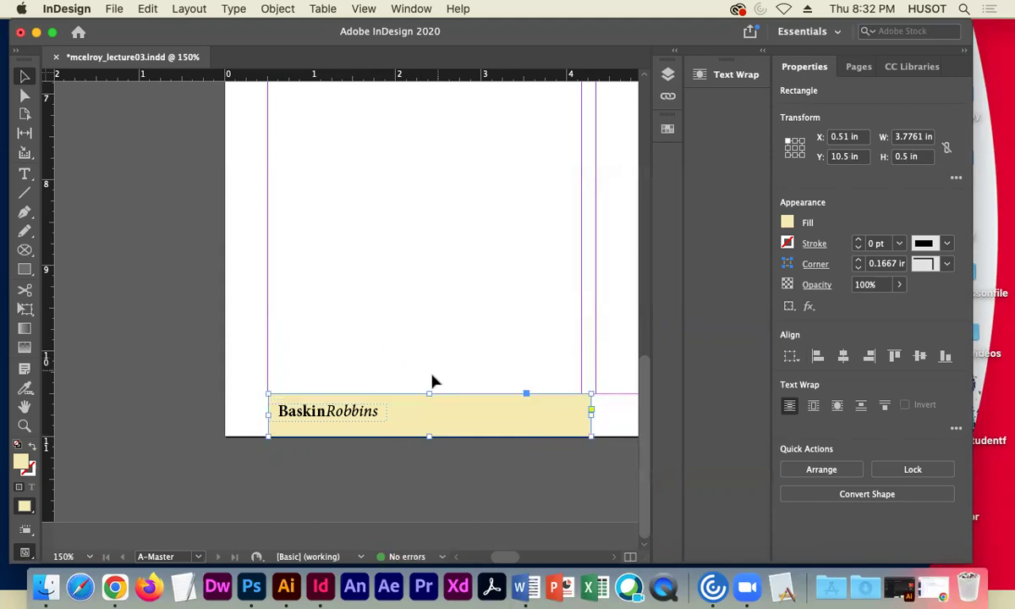
drag(429, 394, 429, 400)
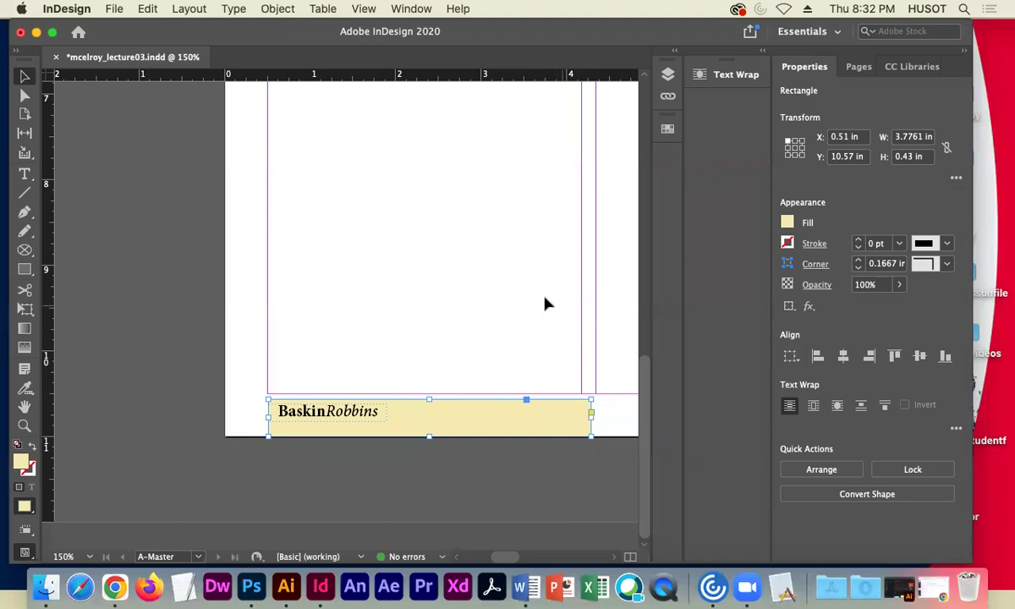
Check the footers that the A-Master applies to pages 2, 4 and 3, including the full footer line on page 3.
click(859, 67)
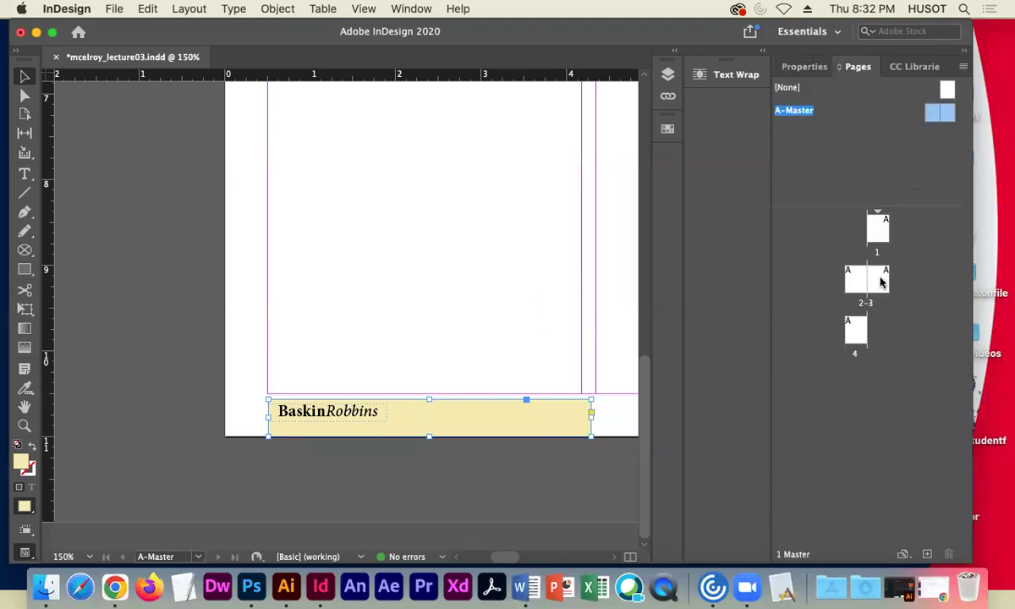
double_click(856, 279)
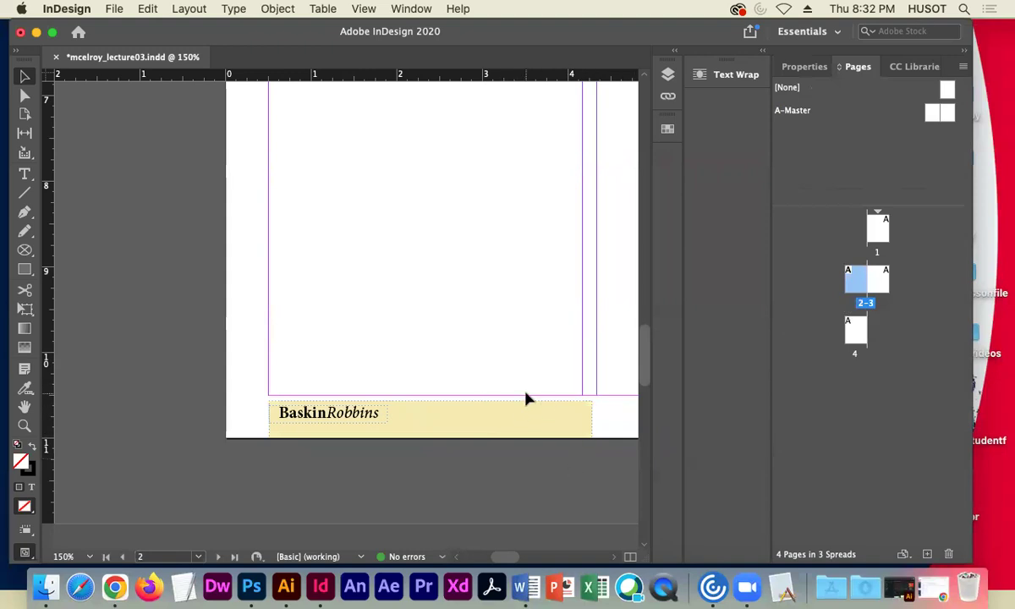
click(852, 337)
double_click(853, 338)
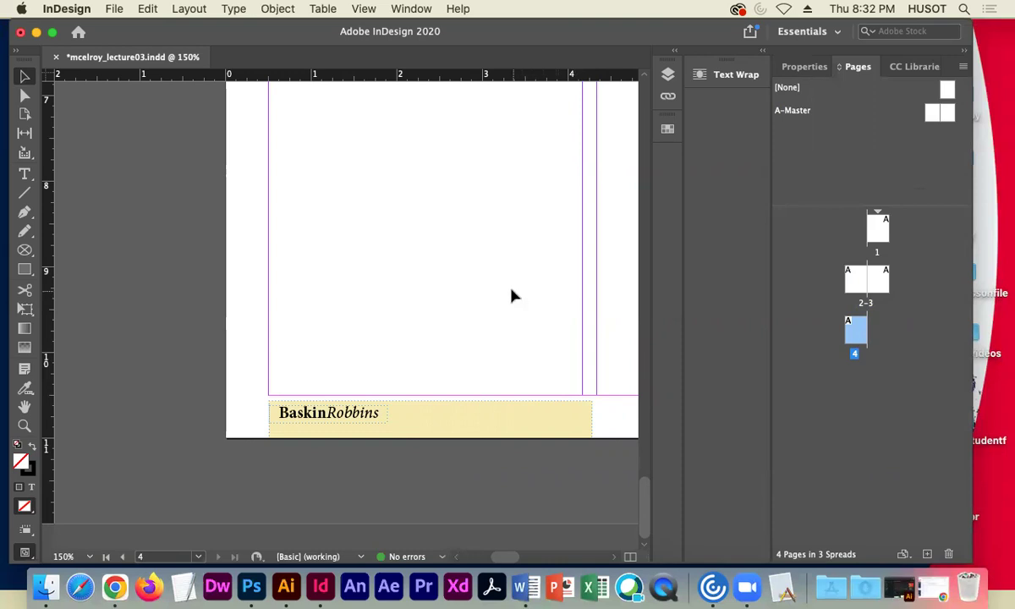
drag(509, 562, 539, 558)
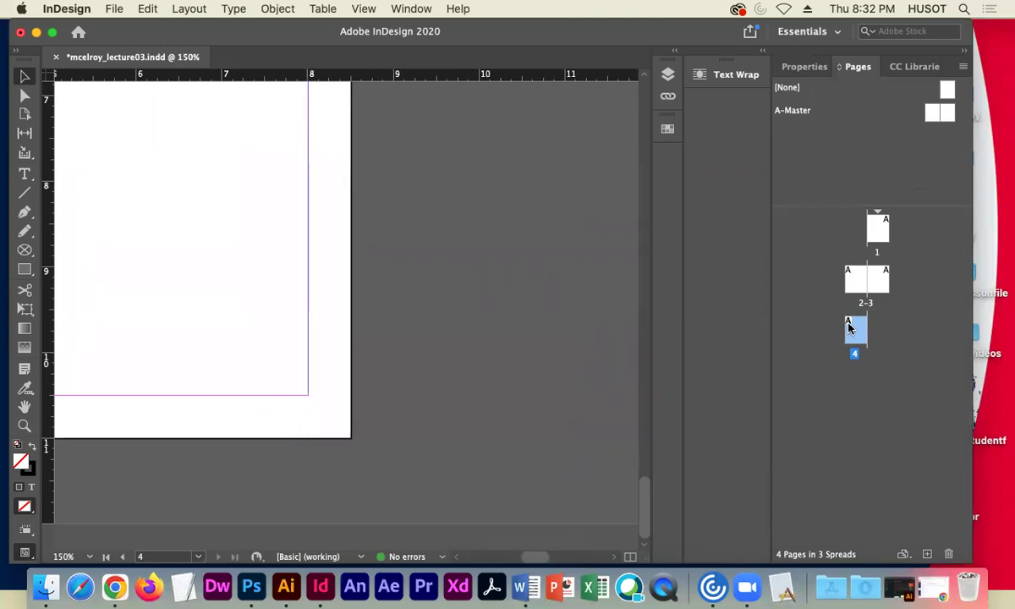
double_click(880, 278)
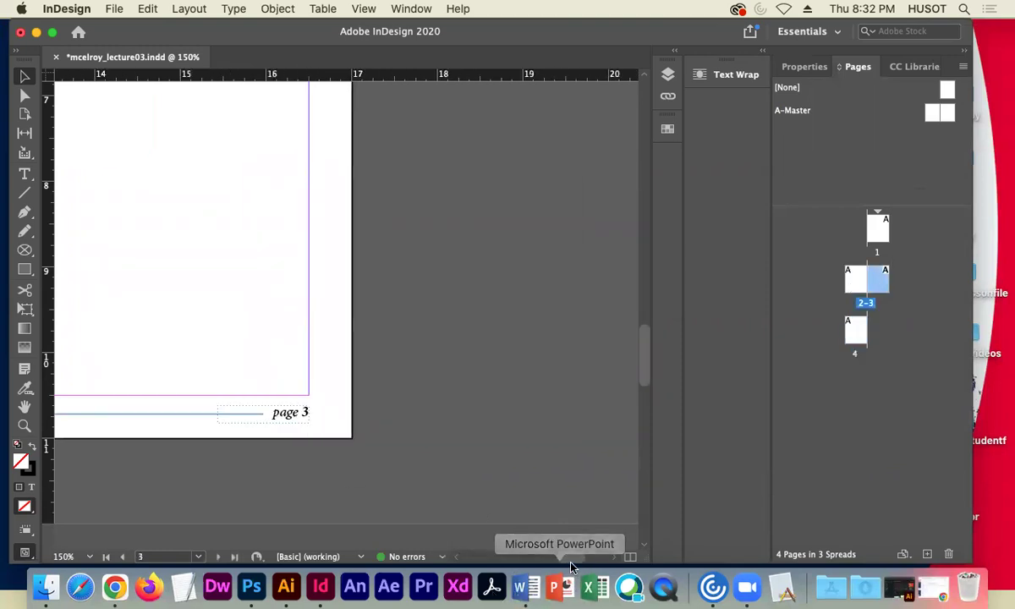
drag(573, 556, 551, 556)
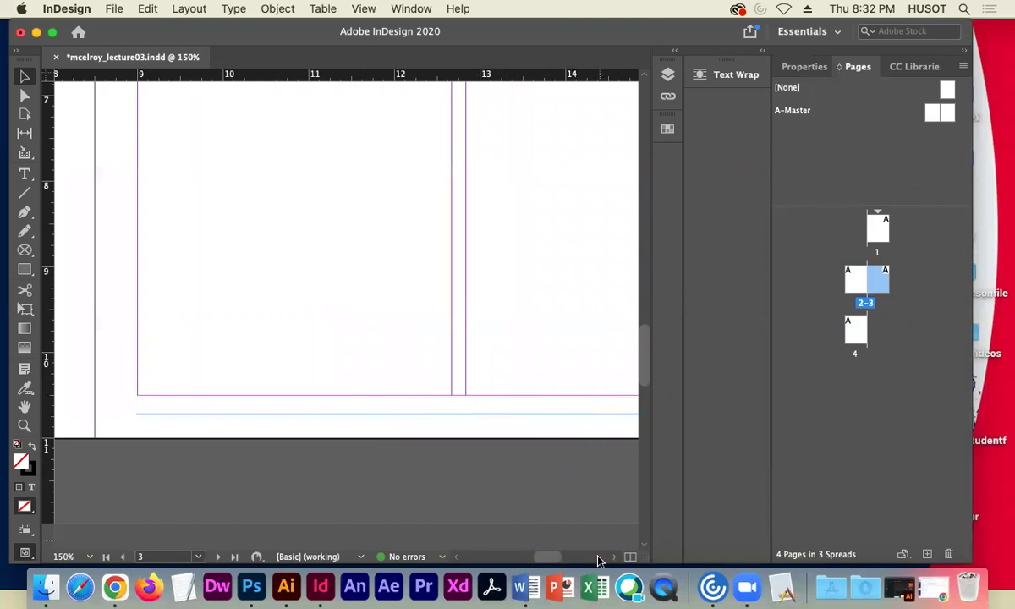
drag(550, 558, 567, 556)
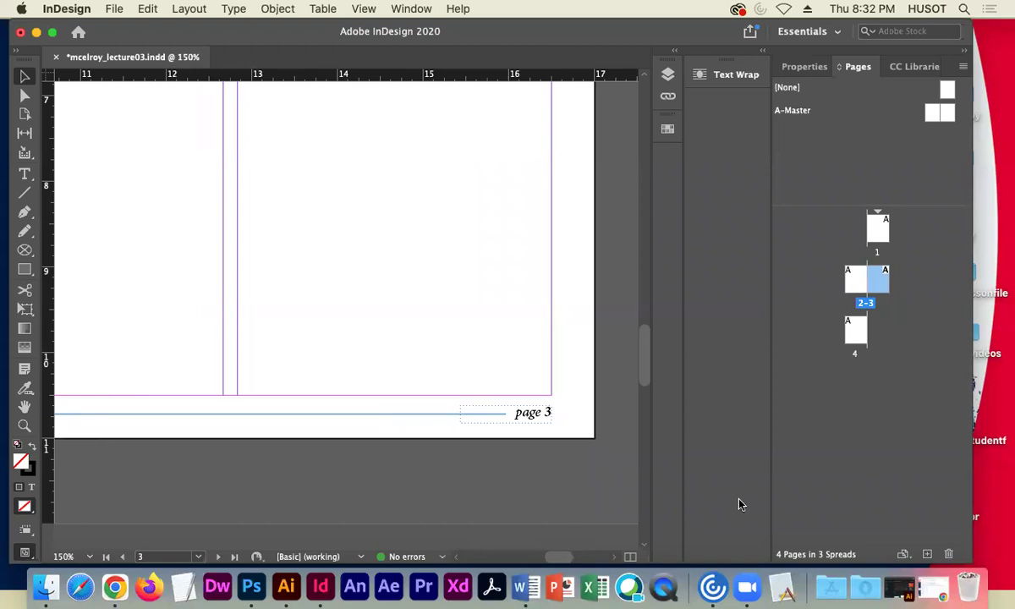
Compare page 1's footer with the footers on the A-Master's left and right pages.
double_click(877, 227)
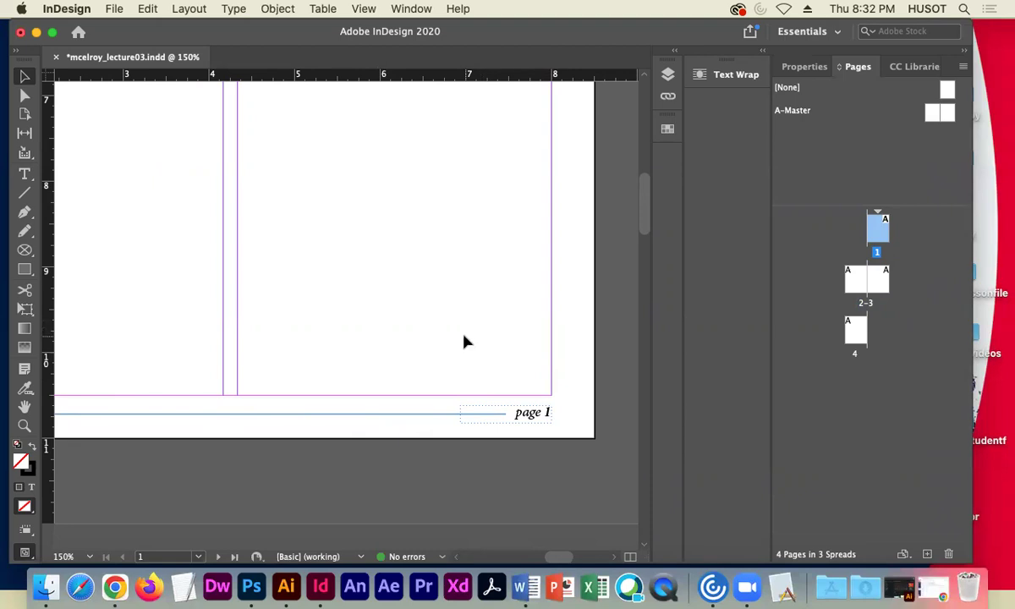
double_click(948, 119)
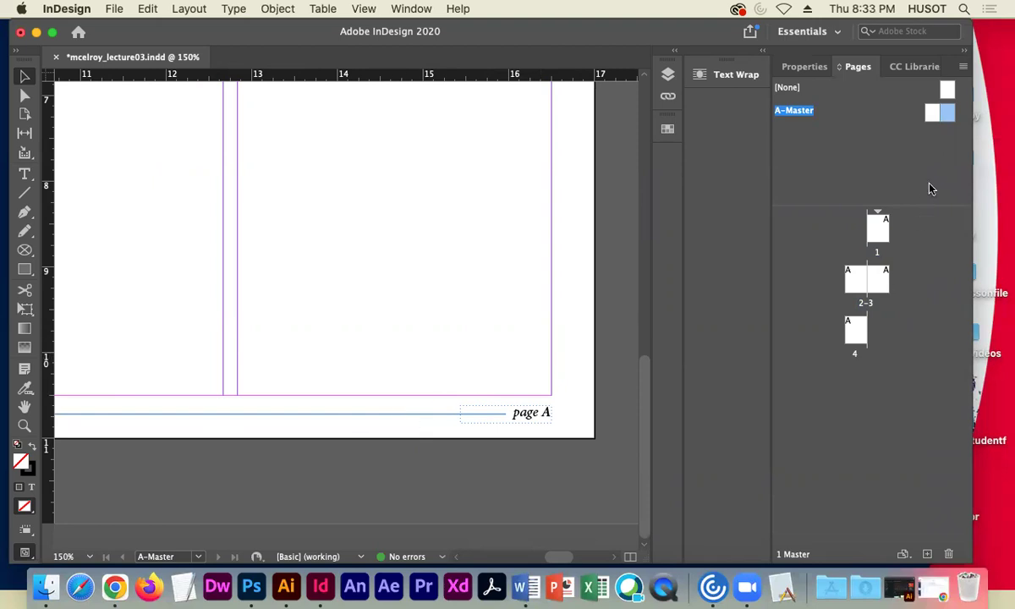
double_click(877, 229)
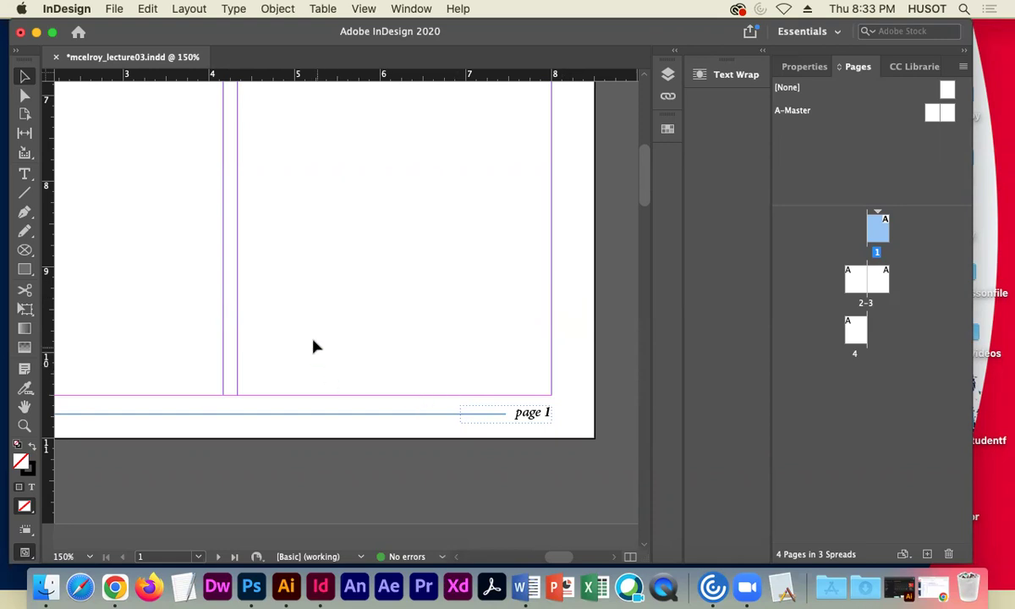
drag(287, 334, 476, 342)
drag(334, 355, 361, 378)
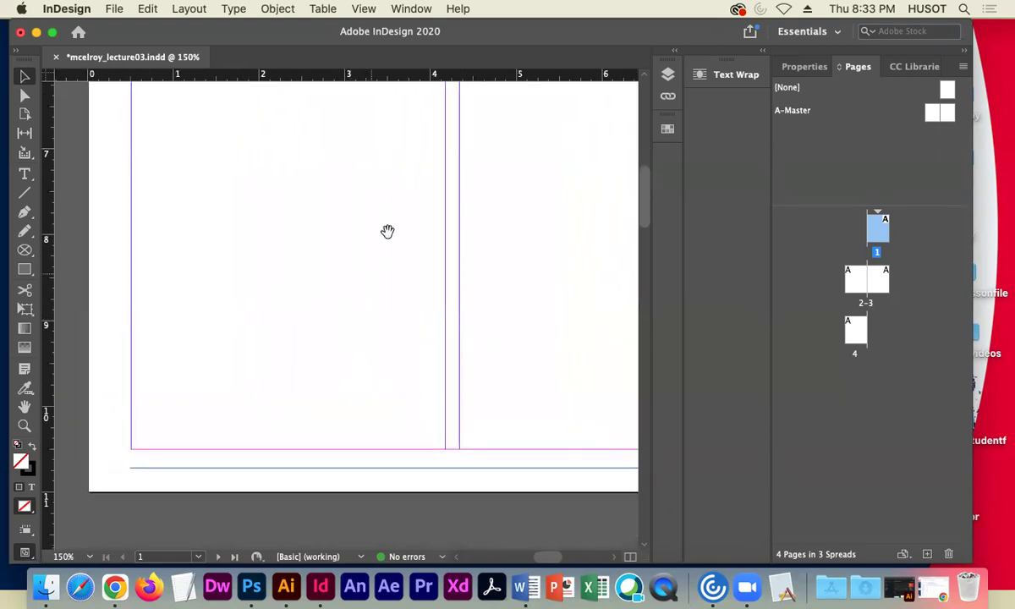
scroll(370, 277, up, 2)
double_click(936, 113)
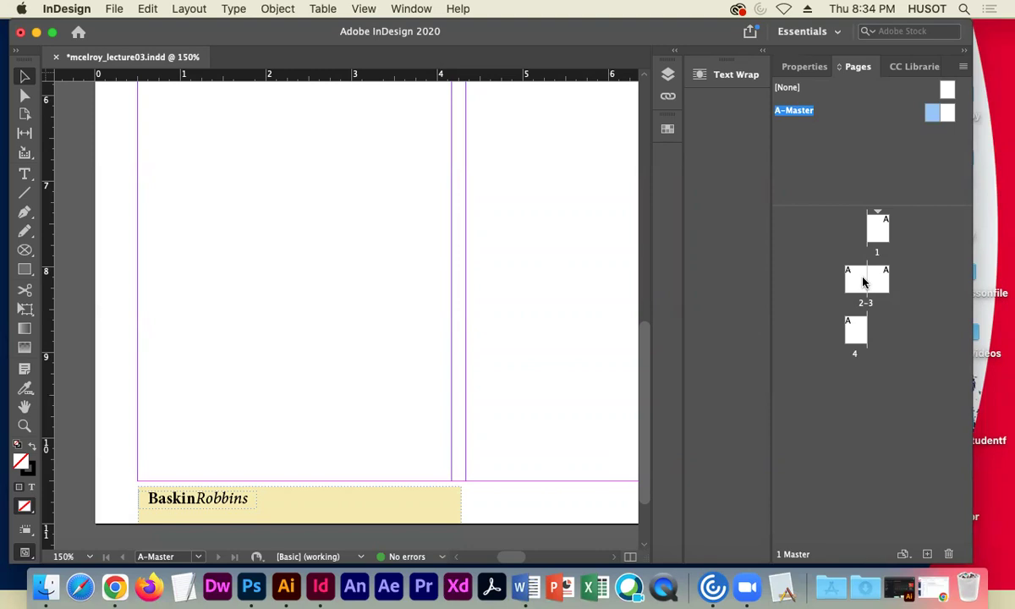
click(876, 226)
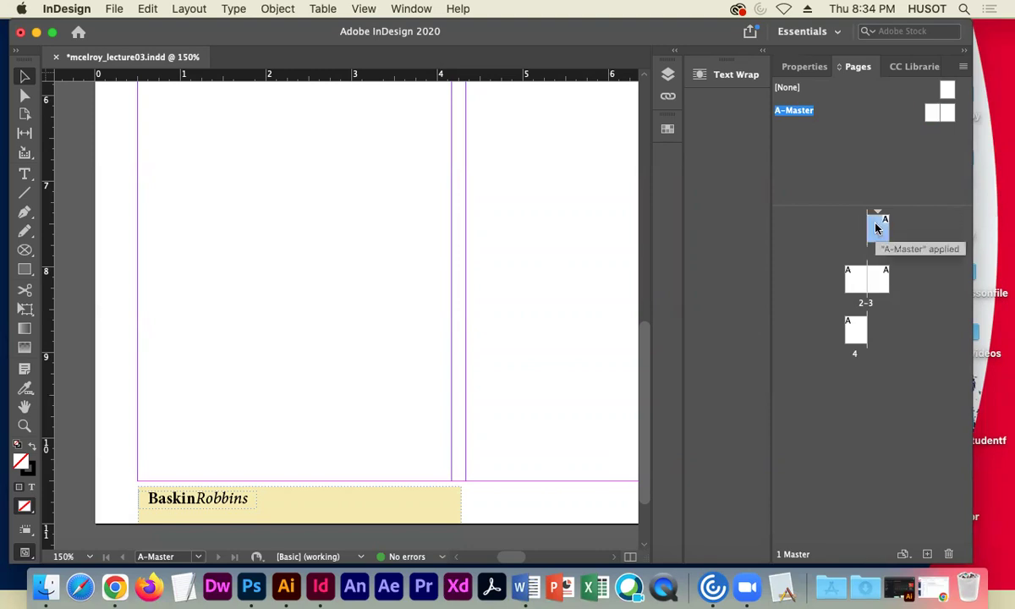
double_click(876, 227)
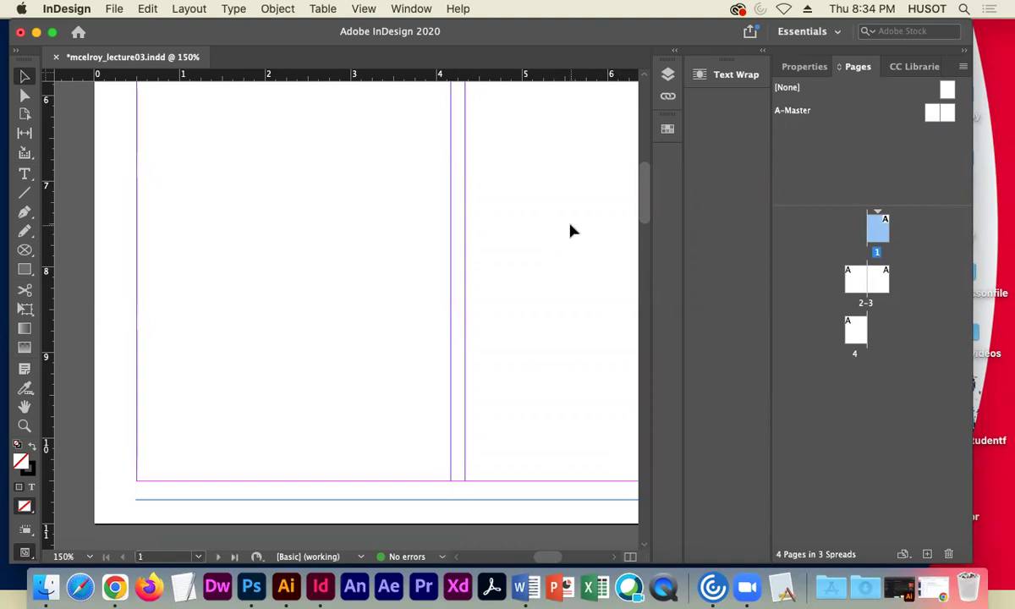
Start placing an image on page 1 and choose Screen Shot 2022-04-14 at 5.54.23 PM from the lecture03_files folder.
key(super+minus)
key(super+minus)
key(super+minus)
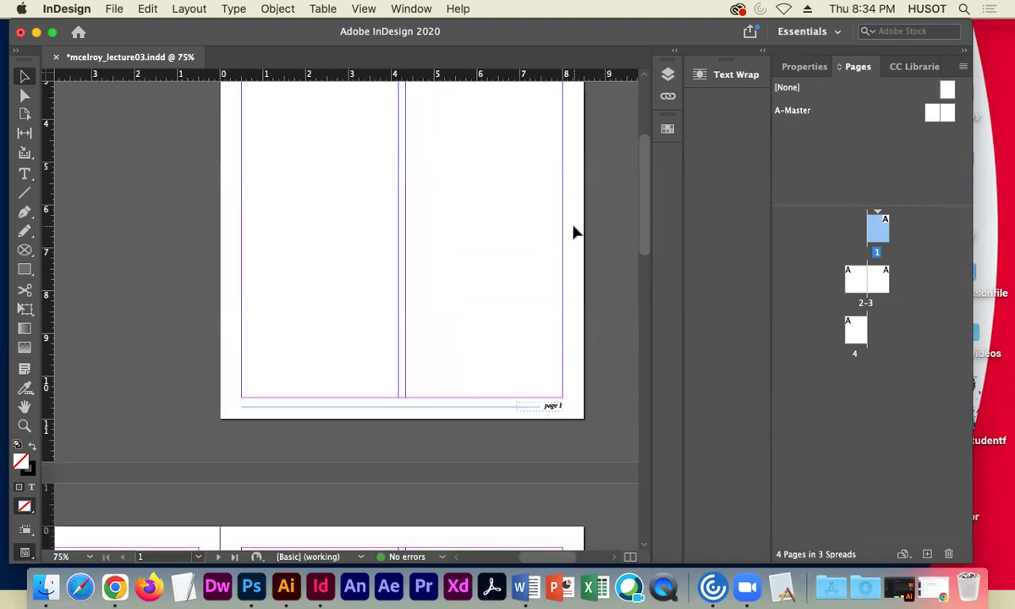
drag(440, 143, 434, 274)
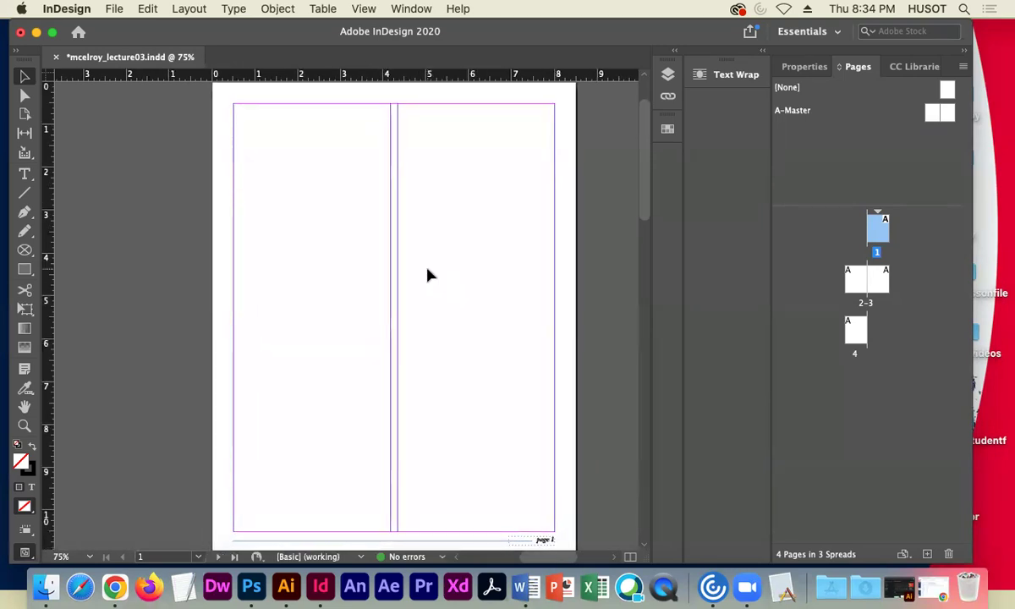
key(super+minus)
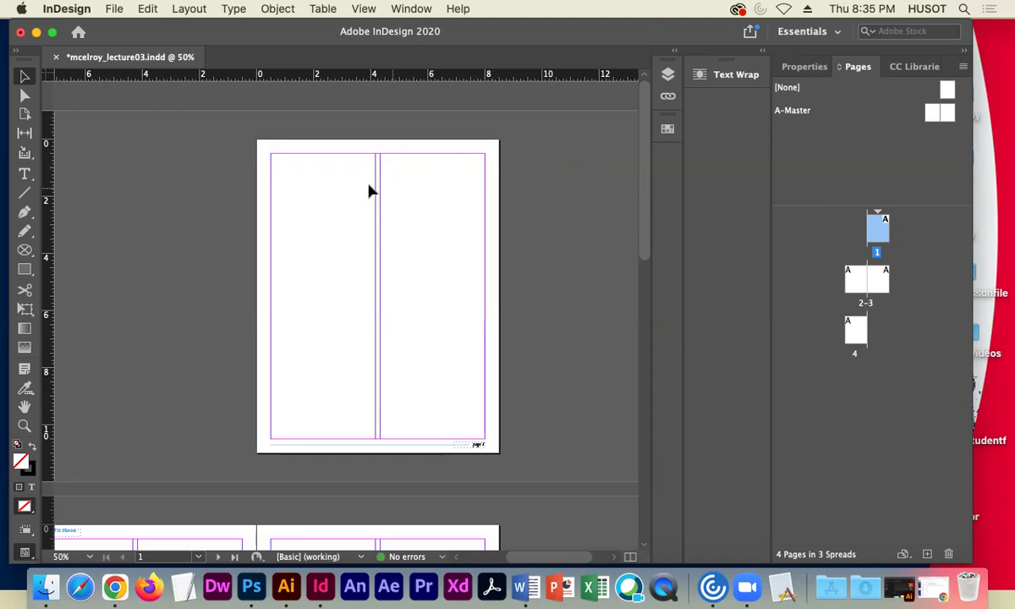
click(114, 8)
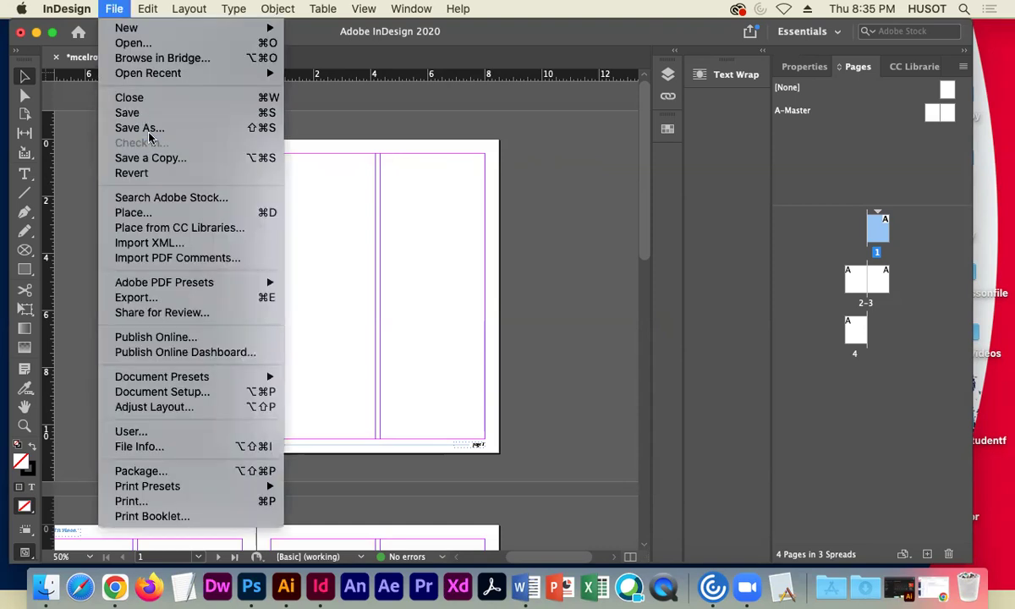
click(152, 212)
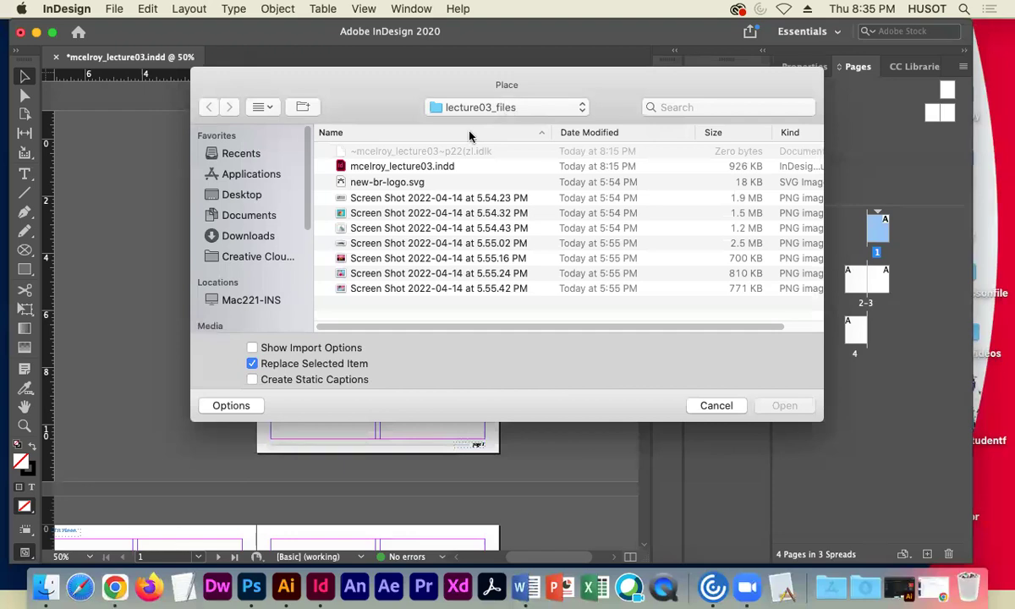
click(415, 200)
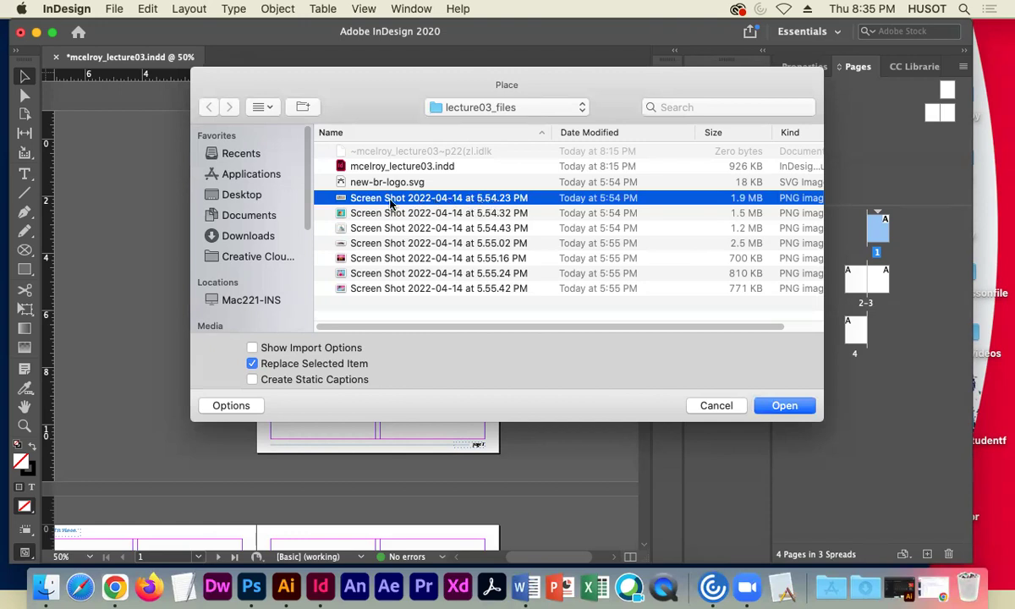
Compare the list and icon views of the lecture03_files folder, ending on icons to preview the images.
click(263, 109)
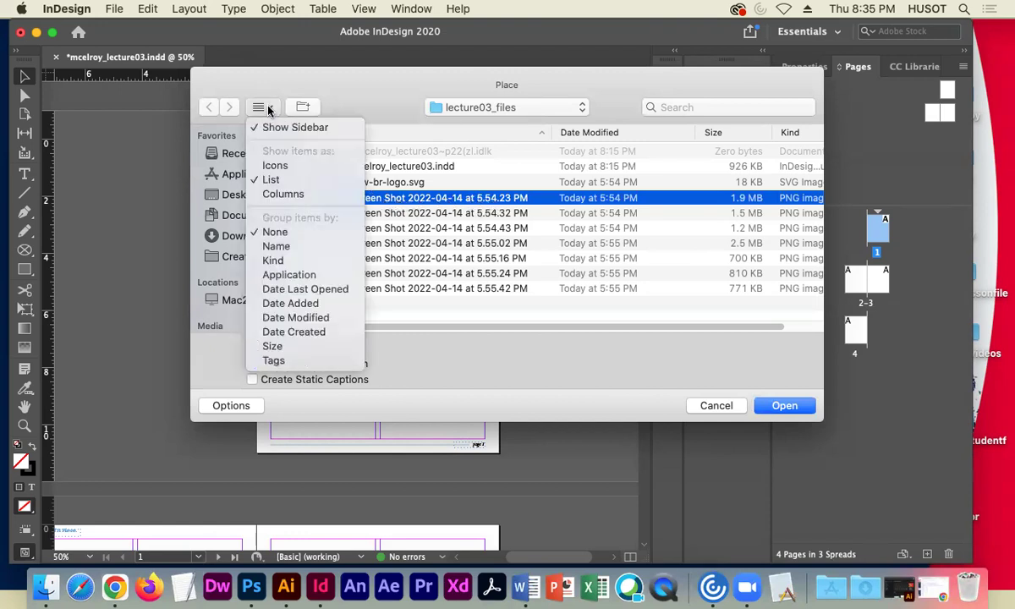
click(281, 166)
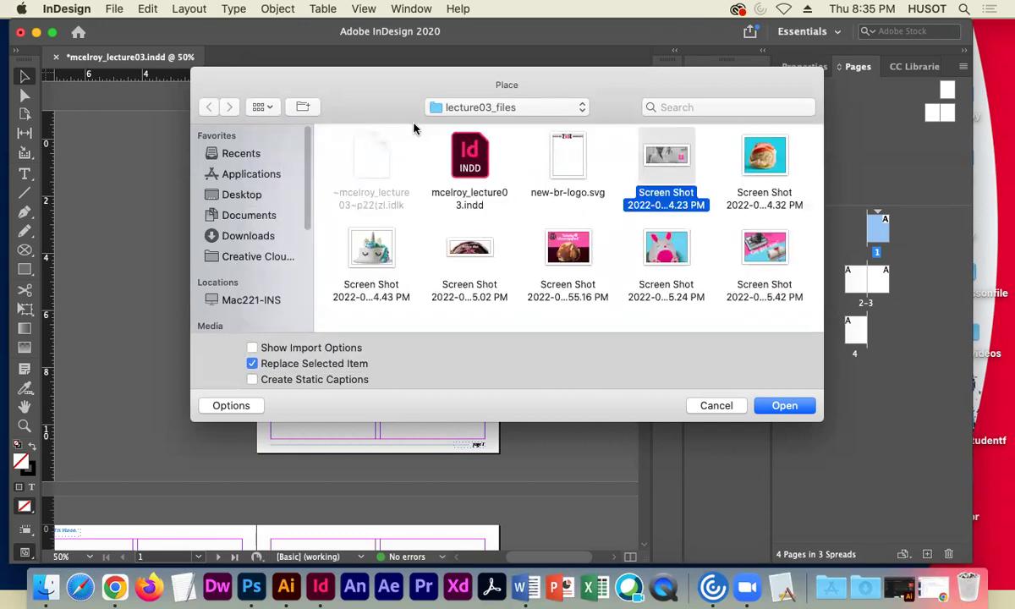
click(263, 108)
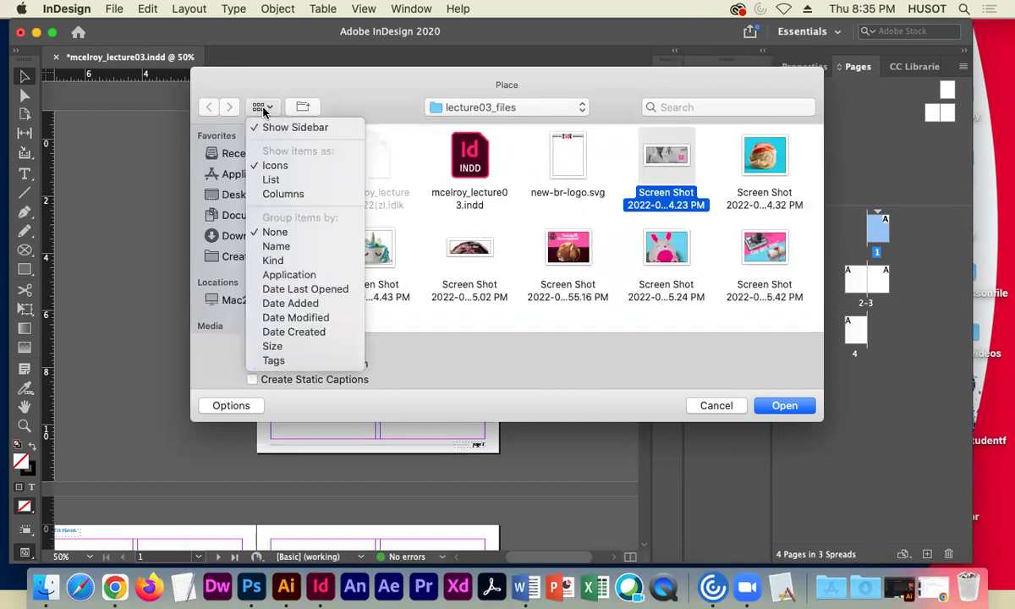
click(279, 182)
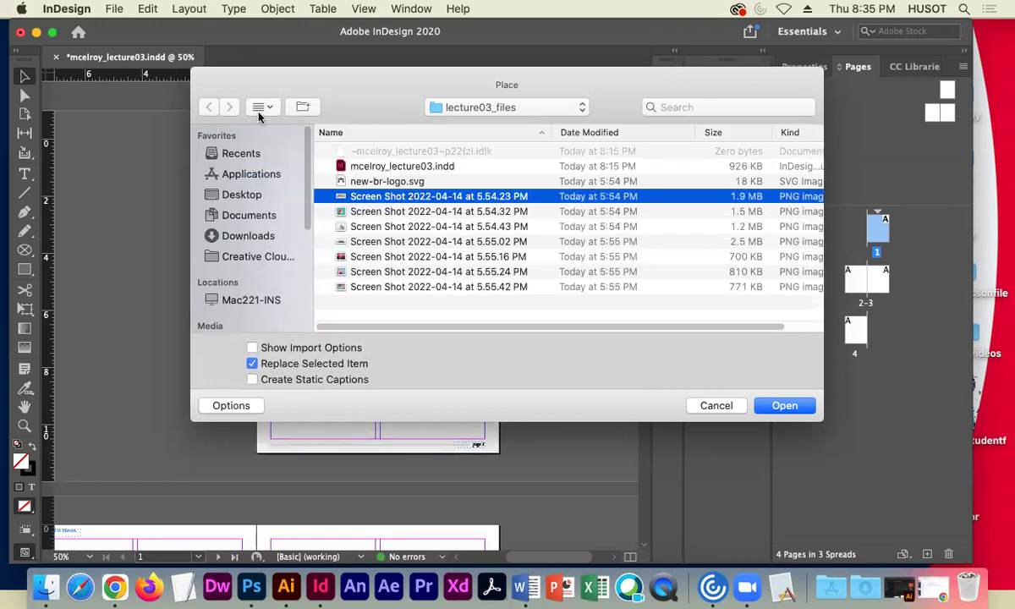
click(262, 108)
click(273, 165)
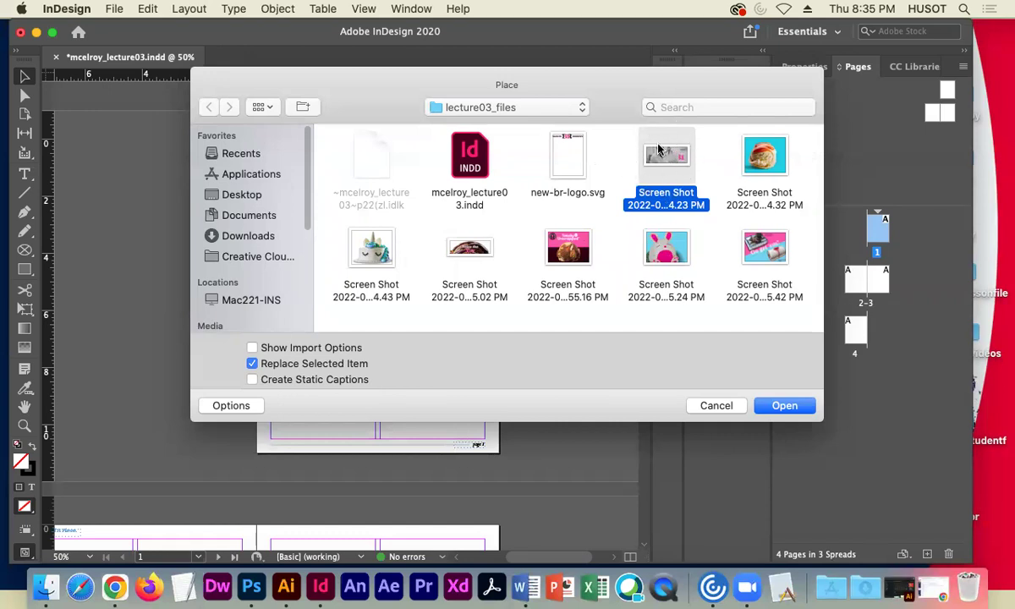
click(260, 108)
click(272, 179)
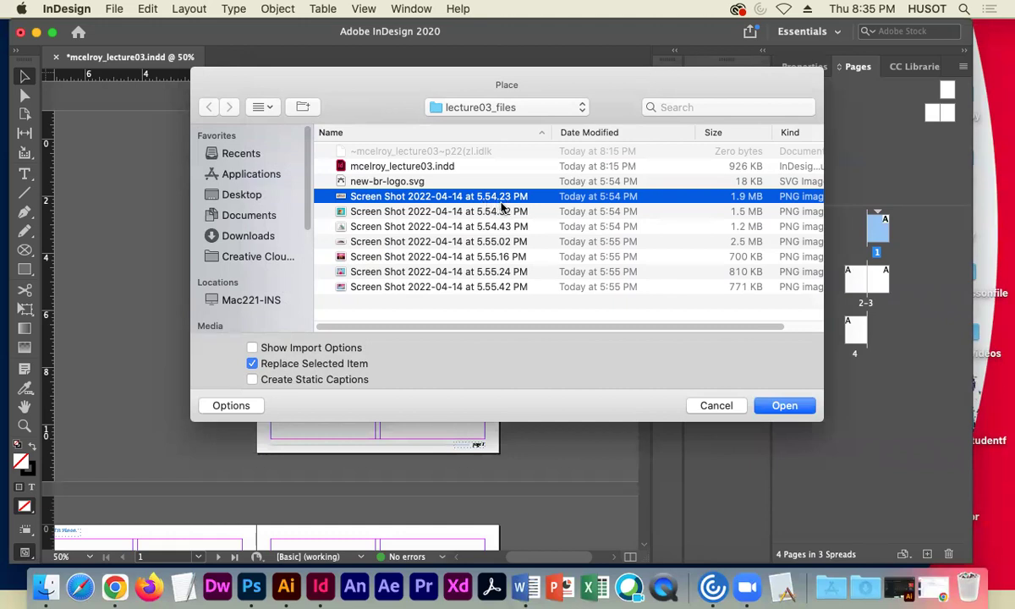
click(262, 107)
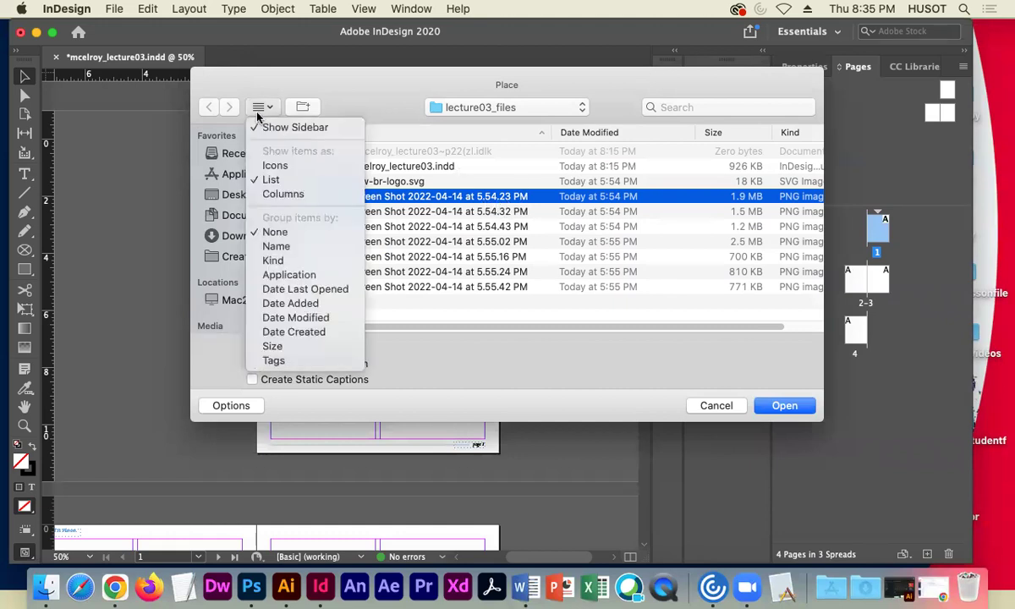
click(279, 163)
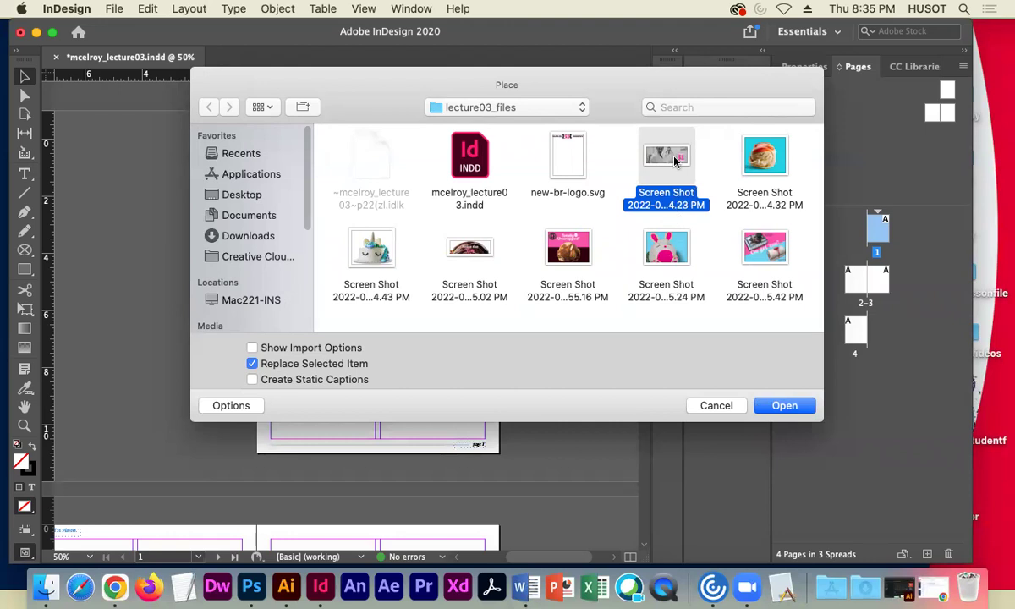
Place the selected screenshot at full size on page 1, near the page's left edge and about 2.6 in below its top.
click(778, 406)
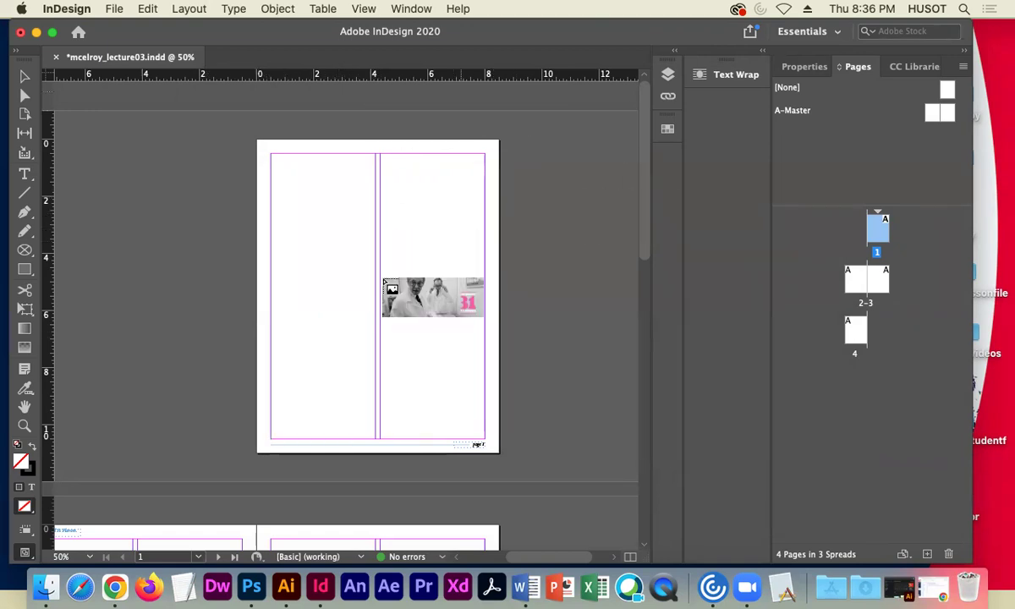
click(260, 215)
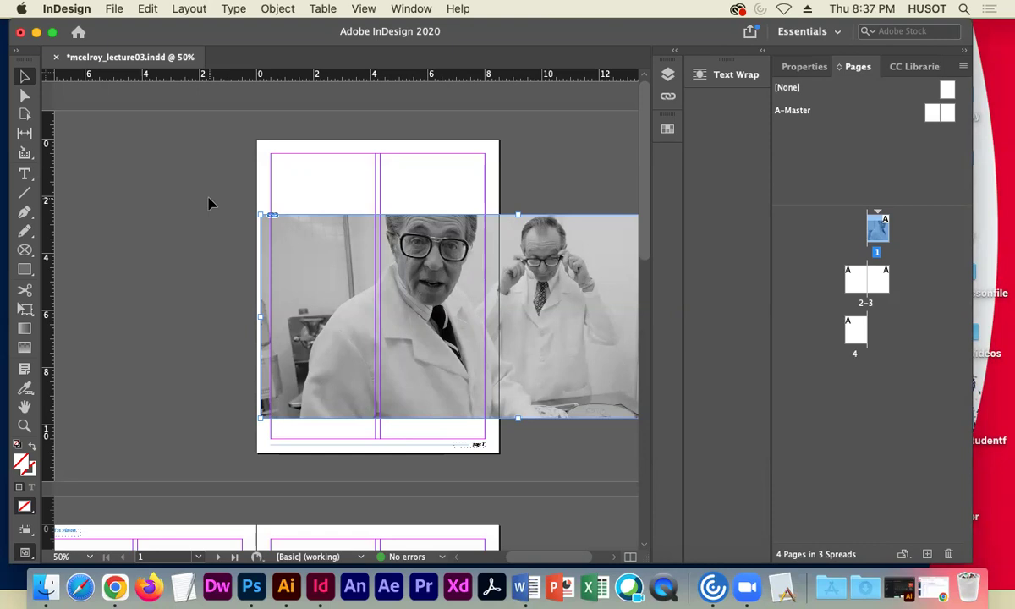
Set the document's display performance to High Quality Display to sharpen the placed image.
click(360, 9)
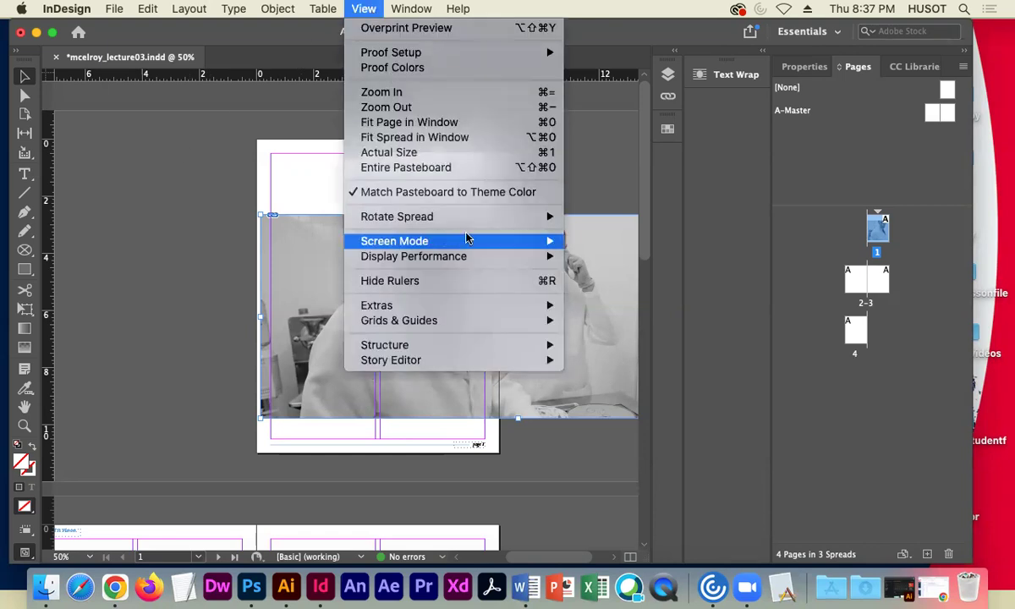
mouse_move(480, 256)
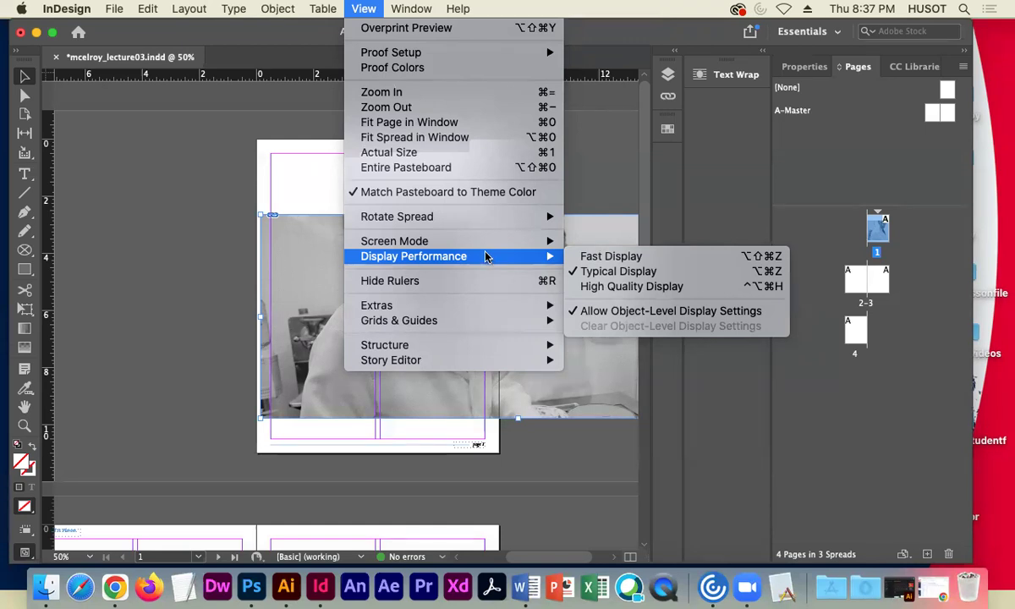
click(618, 290)
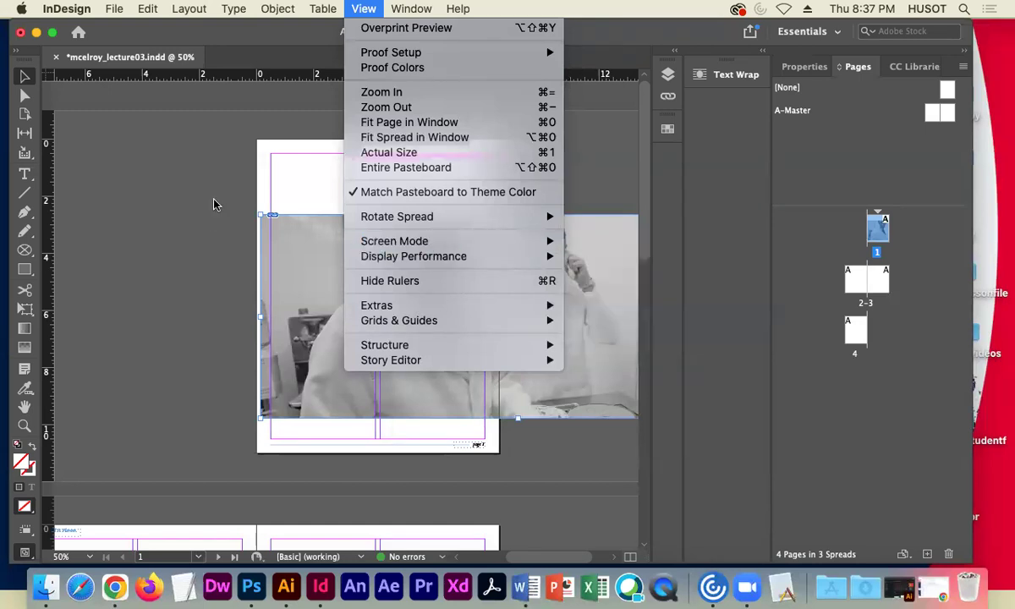
key(super+equal)
key(super+equal)
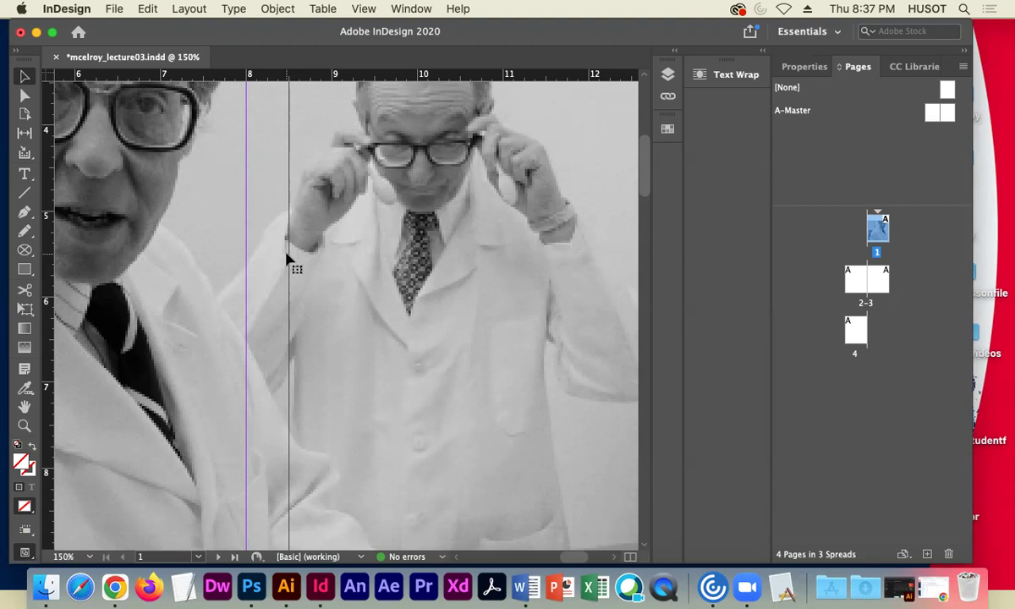
click(363, 9)
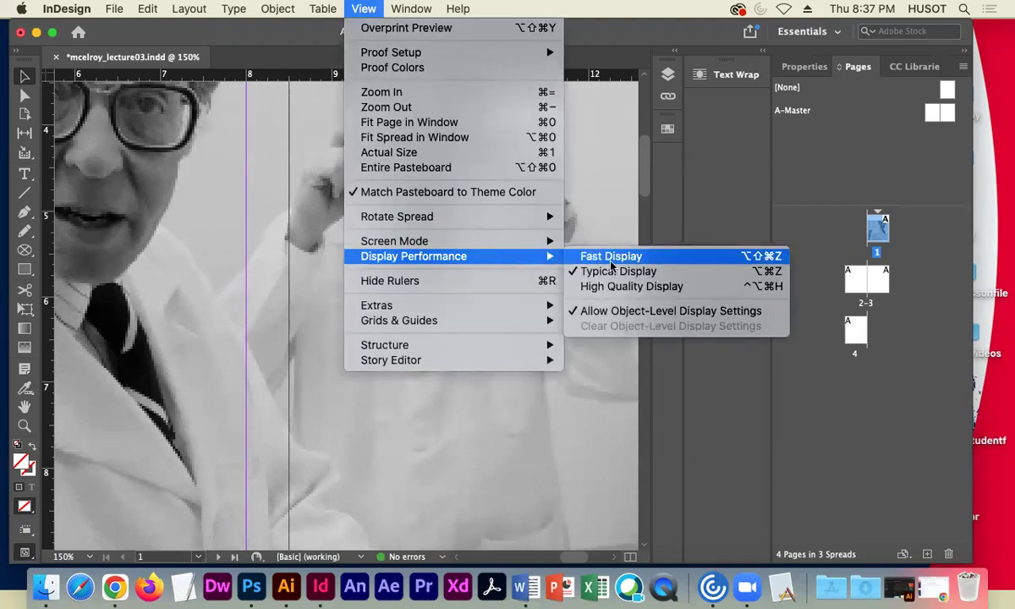
click(626, 286)
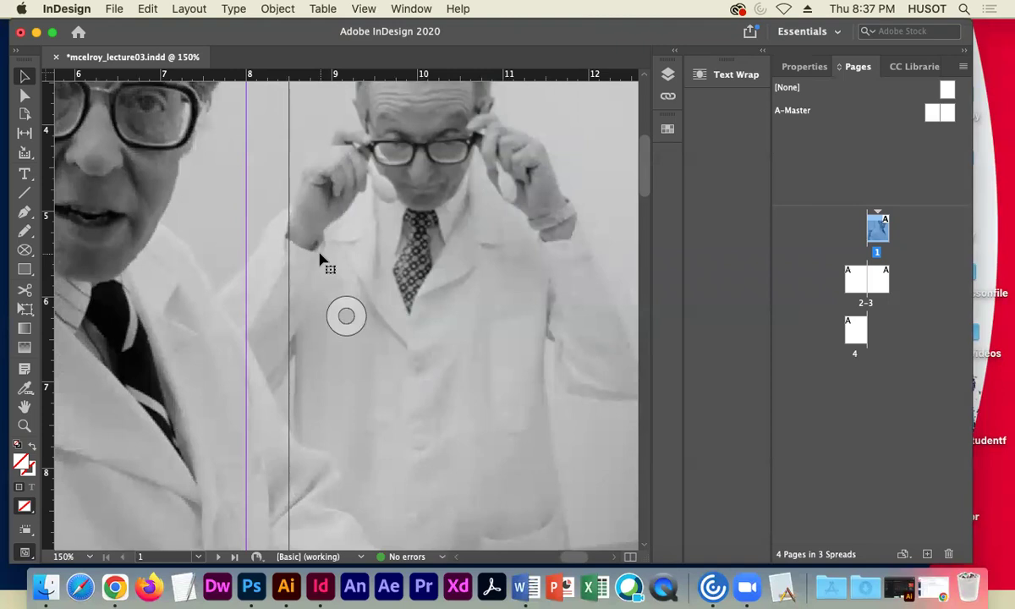
Delete the full-size screenshot from page 1.
key(super+minus)
key(super+minus)
key(super+minus)
key(super+minus)
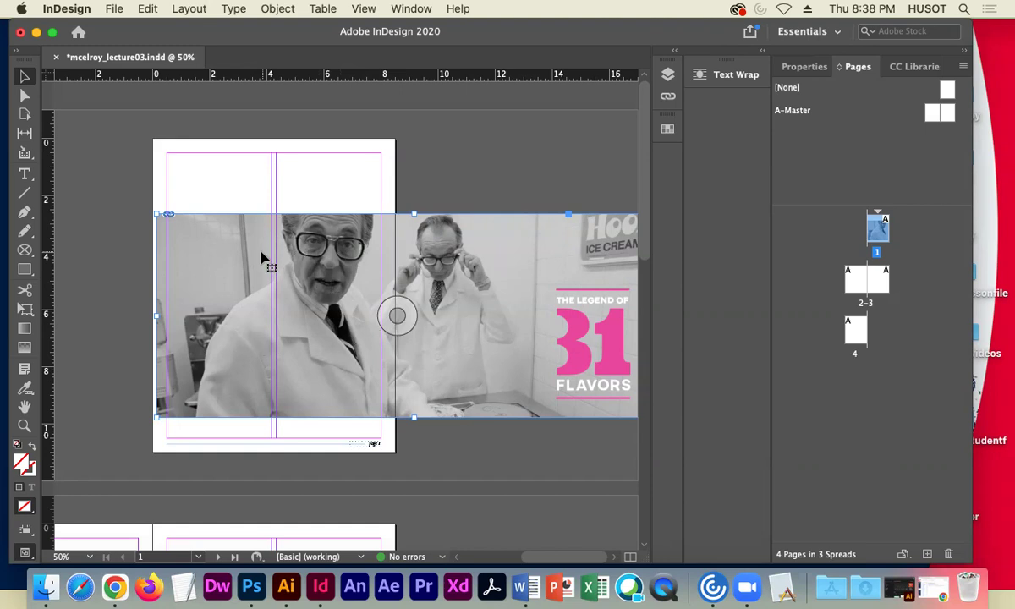
key(Delete)
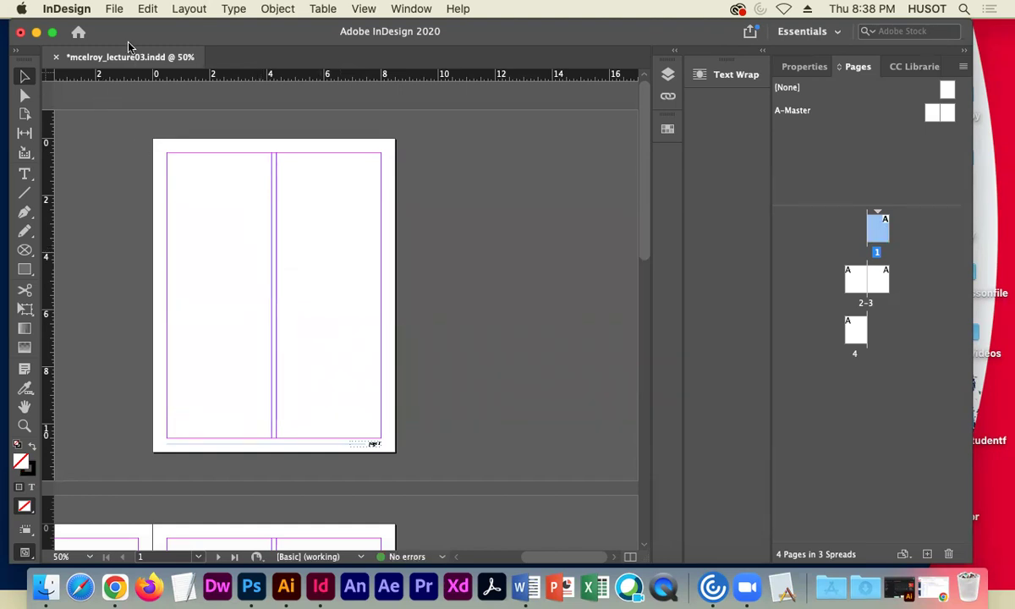
Try placing Screen Shot 2022-04-14 at 5.54.23 PM about 7.4 in wide between page 1's side margins, and delete it again.
click(113, 9)
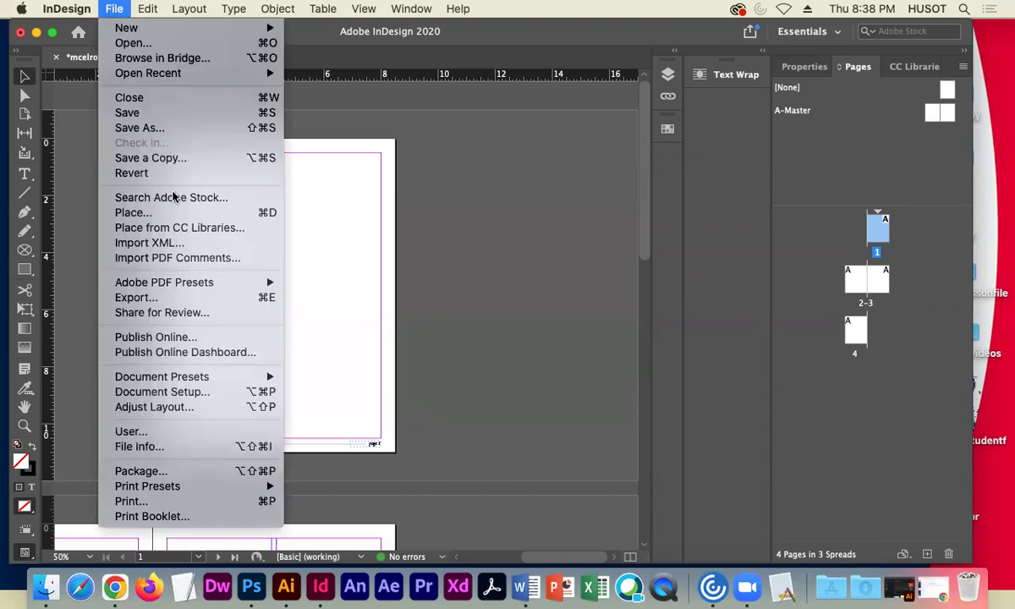
click(139, 213)
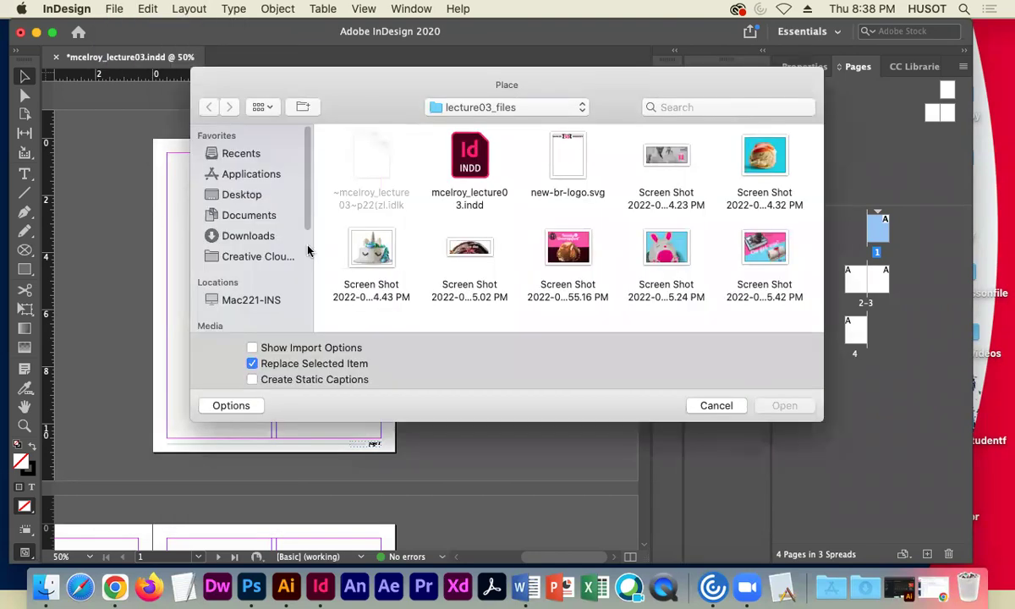
click(659, 160)
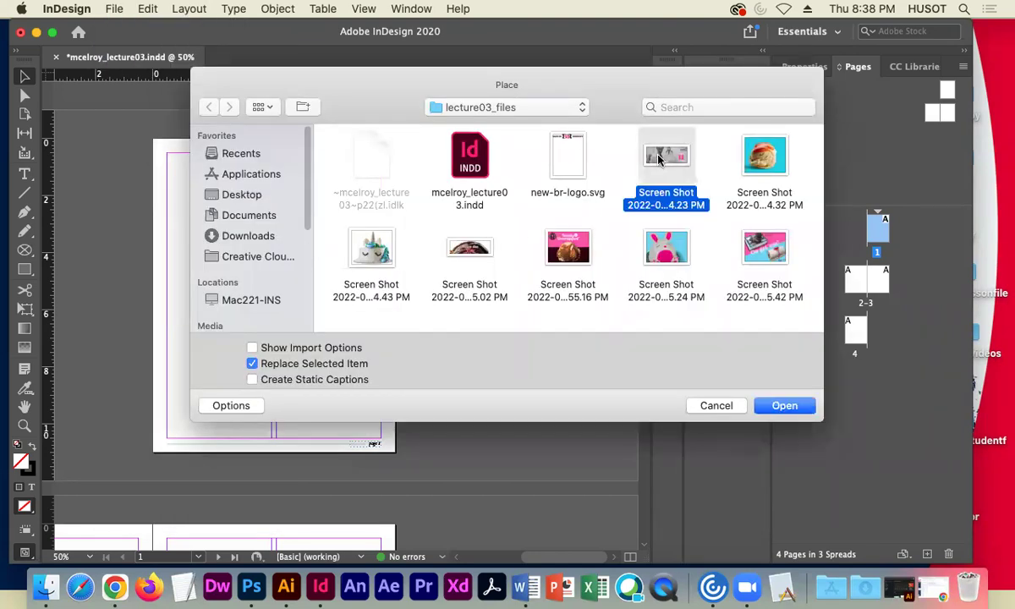
click(785, 407)
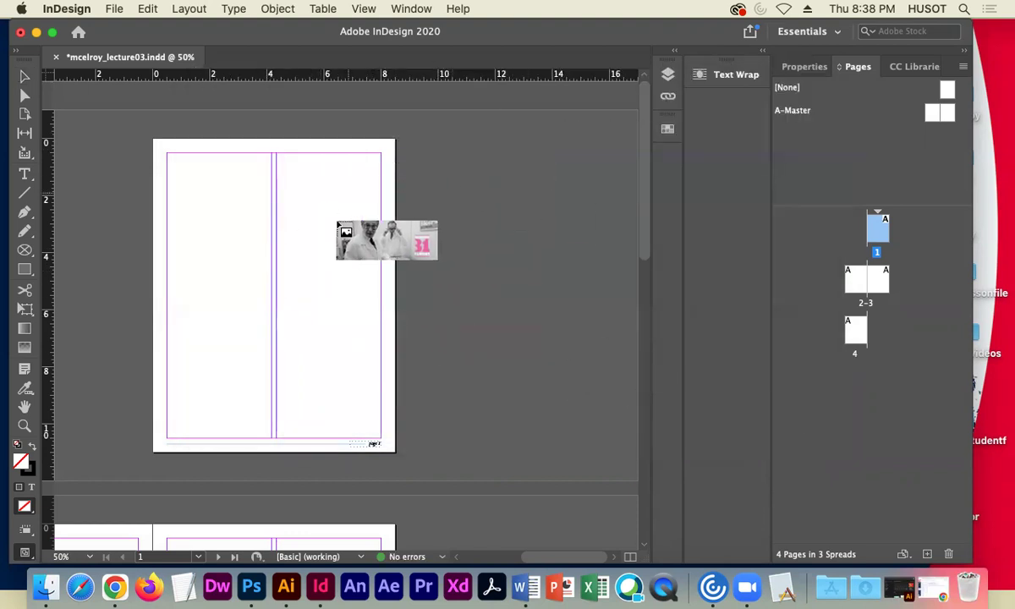
drag(170, 220, 383, 302)
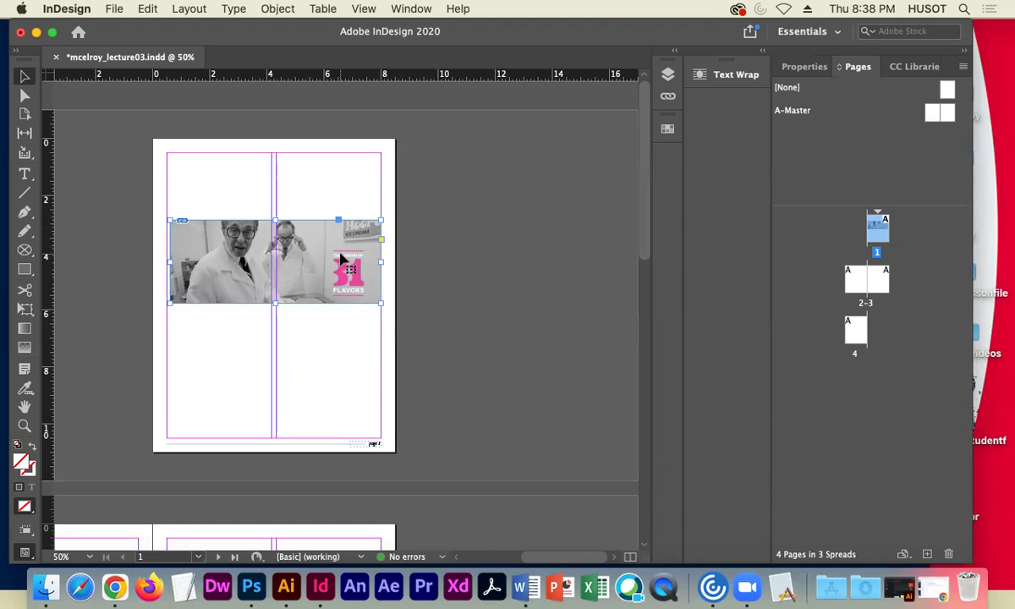
key(Delete)
Place the same 5.54.23 PM screenshot at full size and move it across page 1's left edge, about 1.5 in below the page top.
click(114, 9)
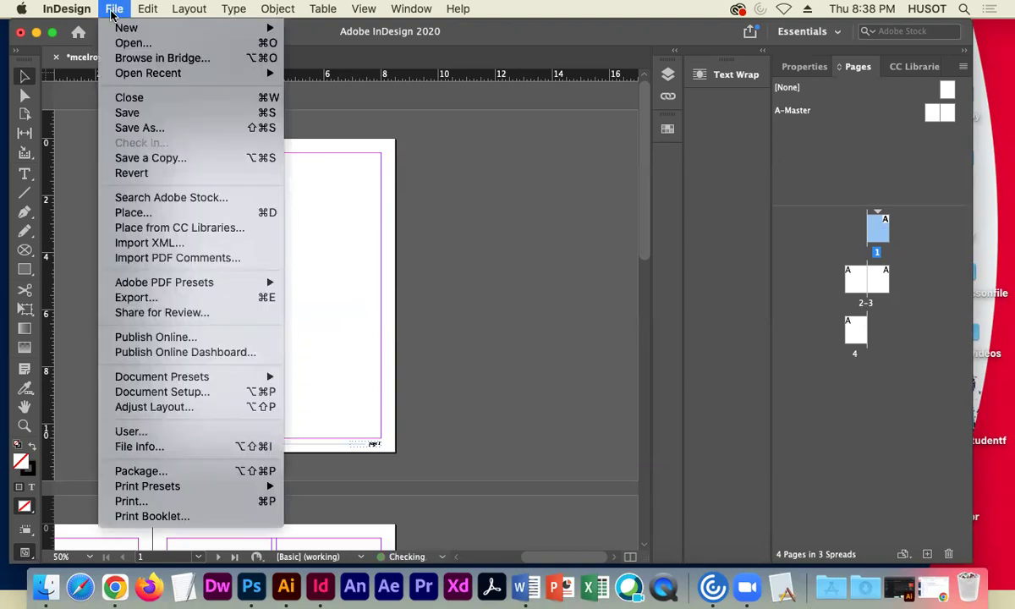
click(136, 212)
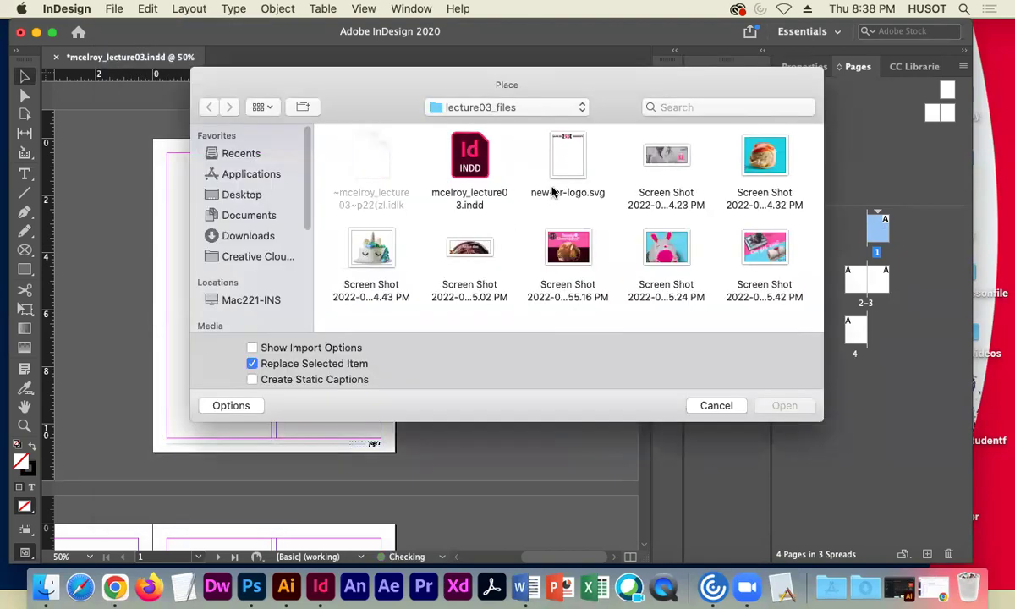
click(630, 142)
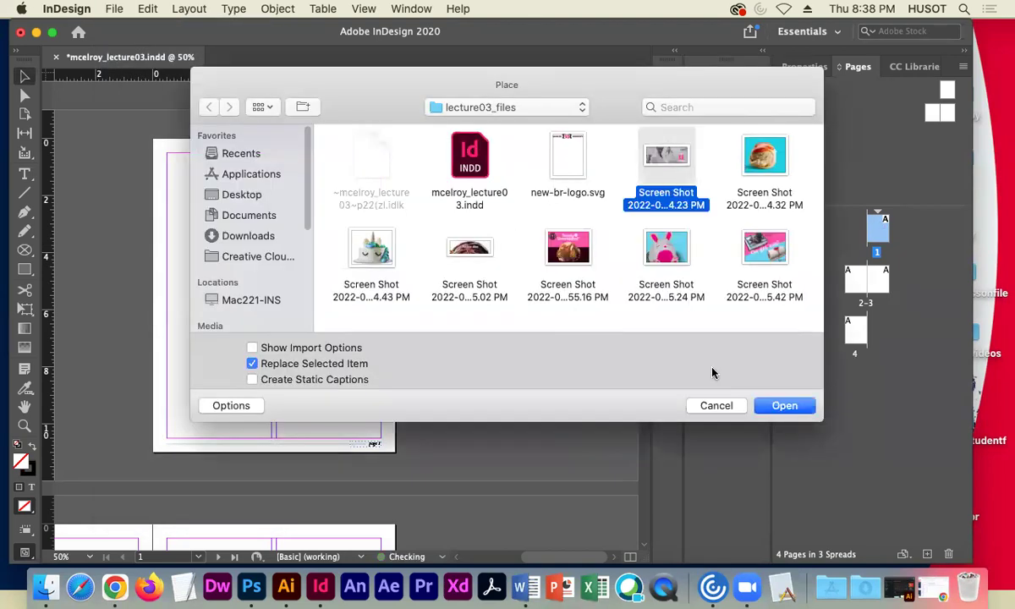
click(771, 409)
click(186, 207)
drag(267, 301, 194, 275)
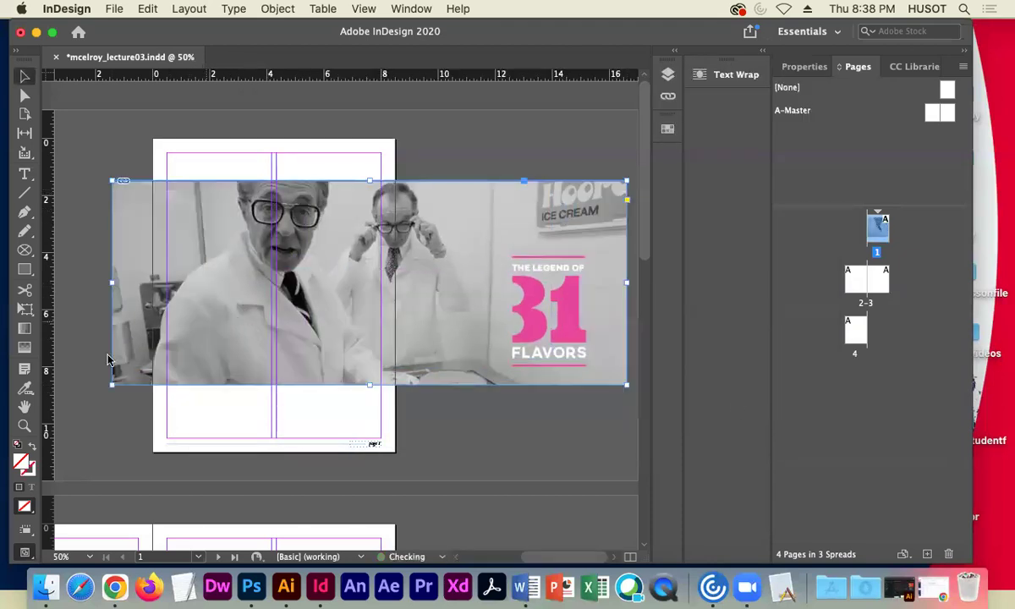
Try scaling the image to about 11.3 in wide with Free Transform, undo that, and delete the image.
click(24, 309)
drag(622, 382, 440, 297)
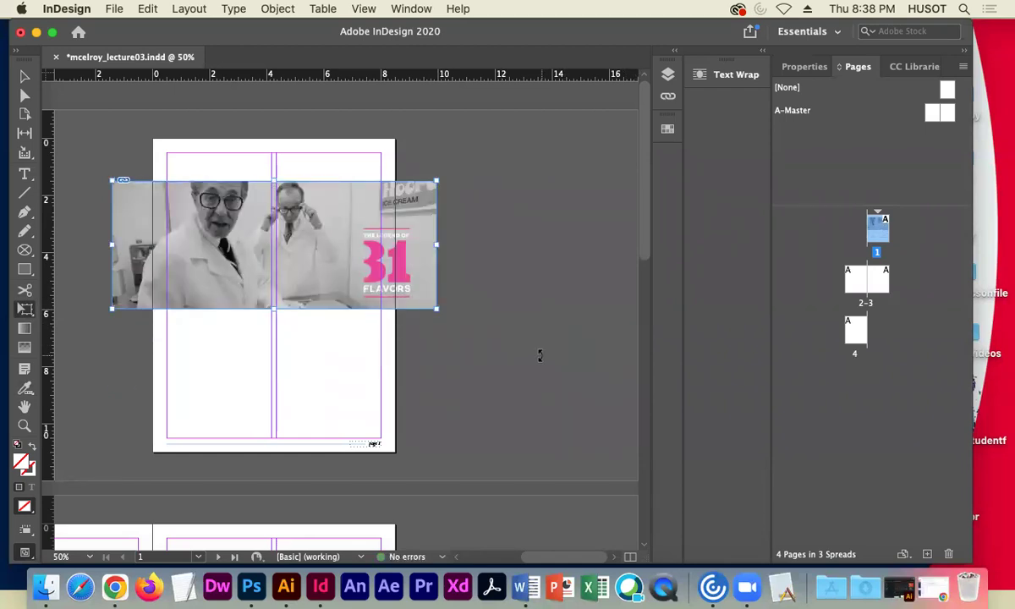
key(super+z)
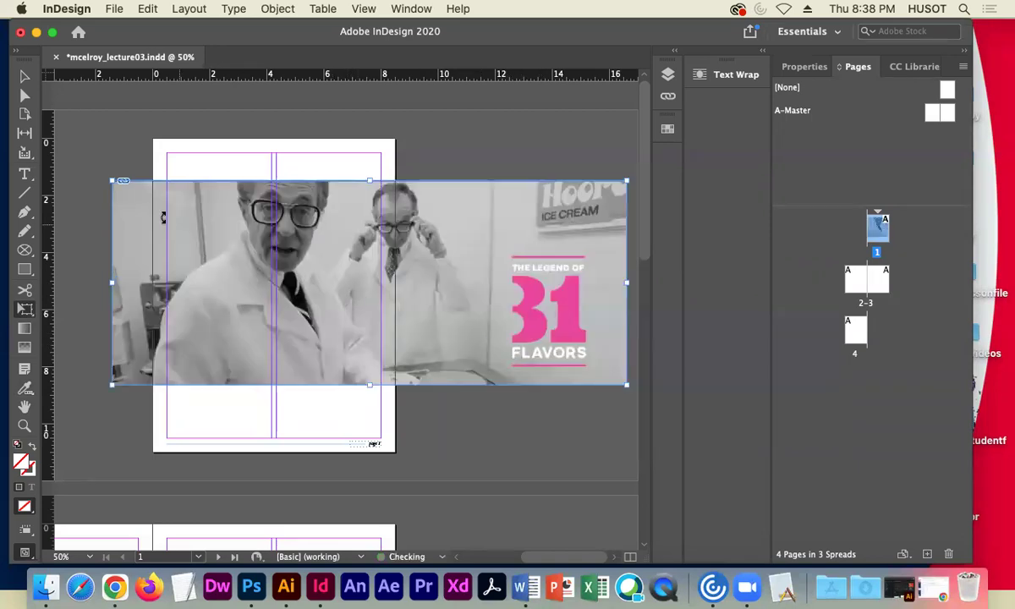
click(25, 76)
key(BackSpace)
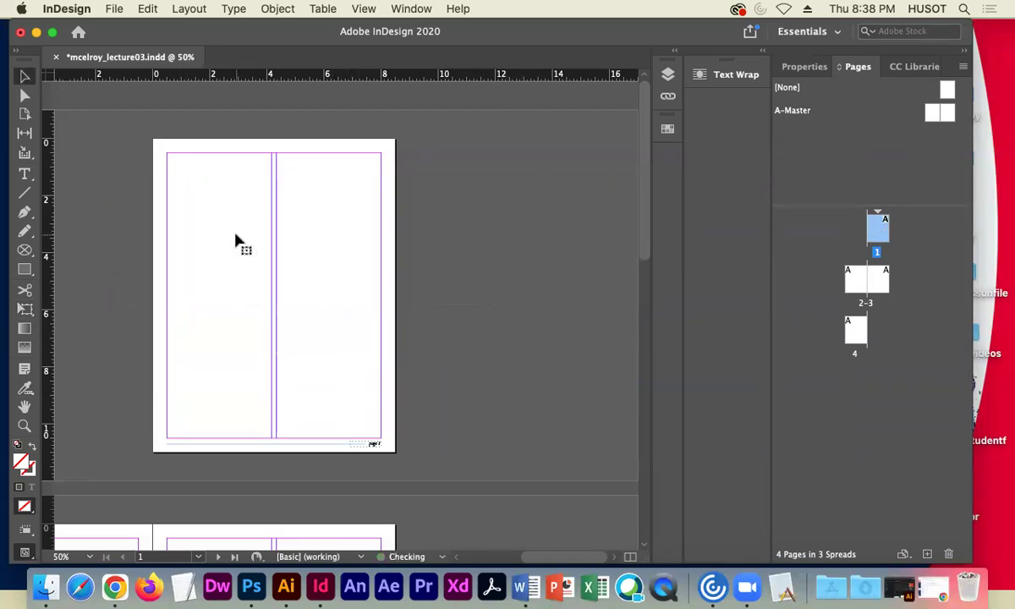
Place the 5.54.23 PM screenshot on page 1 about 7.8 in wide, ending at the right margin and about 2.6 in below the top.
click(113, 8)
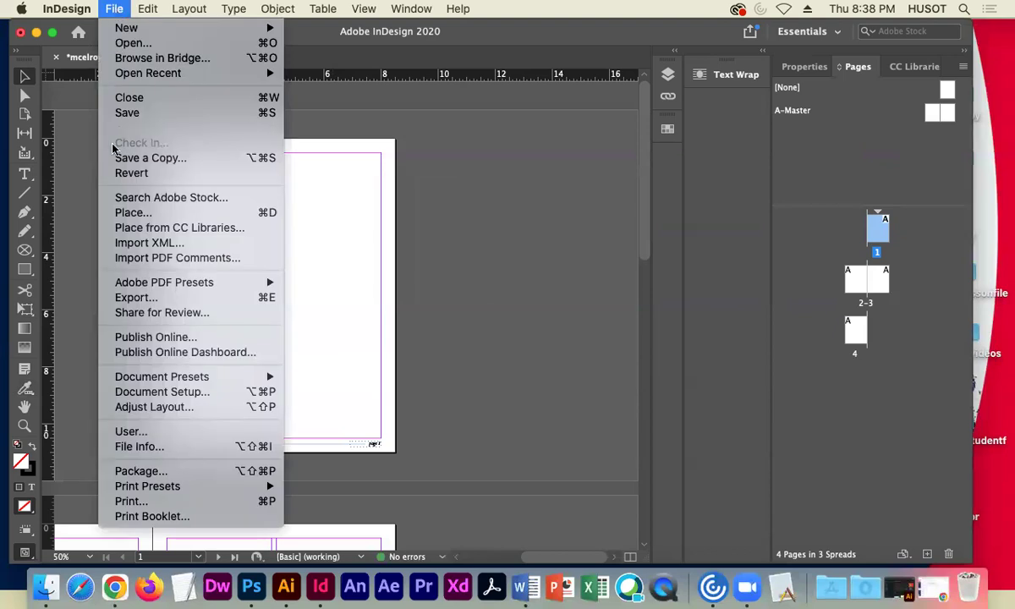
click(150, 213)
click(664, 156)
click(784, 405)
drag(174, 233, 360, 324)
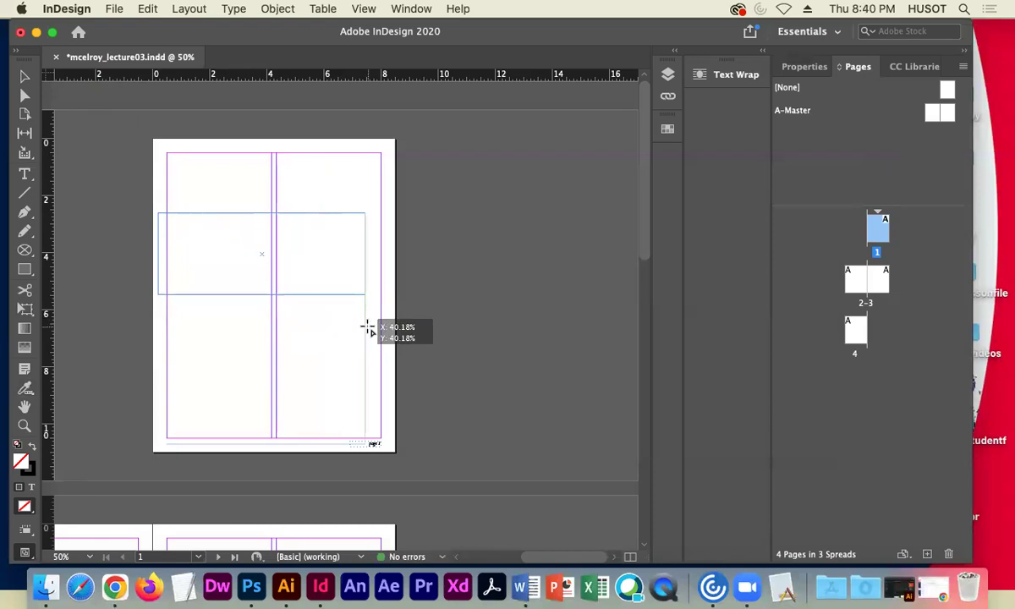
drag(367, 328, 374, 331)
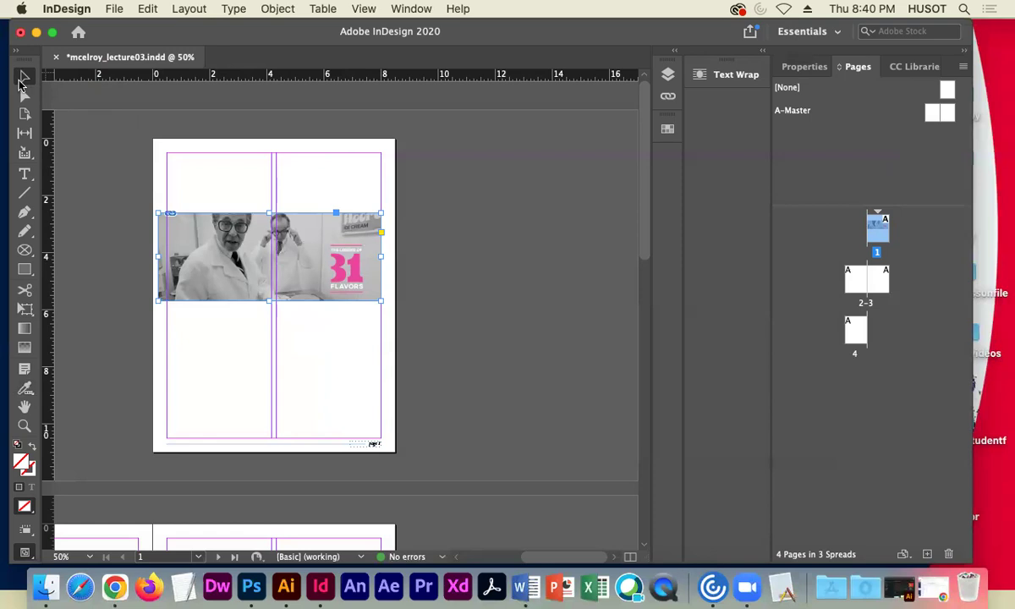
Try cropping the image by shrinking its frame to about 6.7 by 2.5 in, and restore the frame to the full image.
key(super+equal)
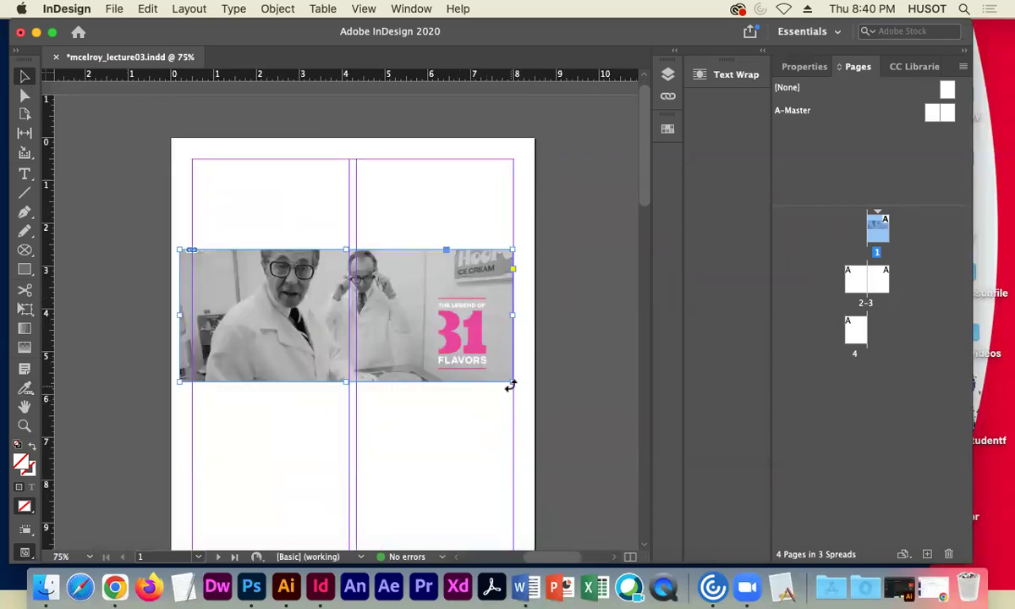
drag(510, 381, 465, 355)
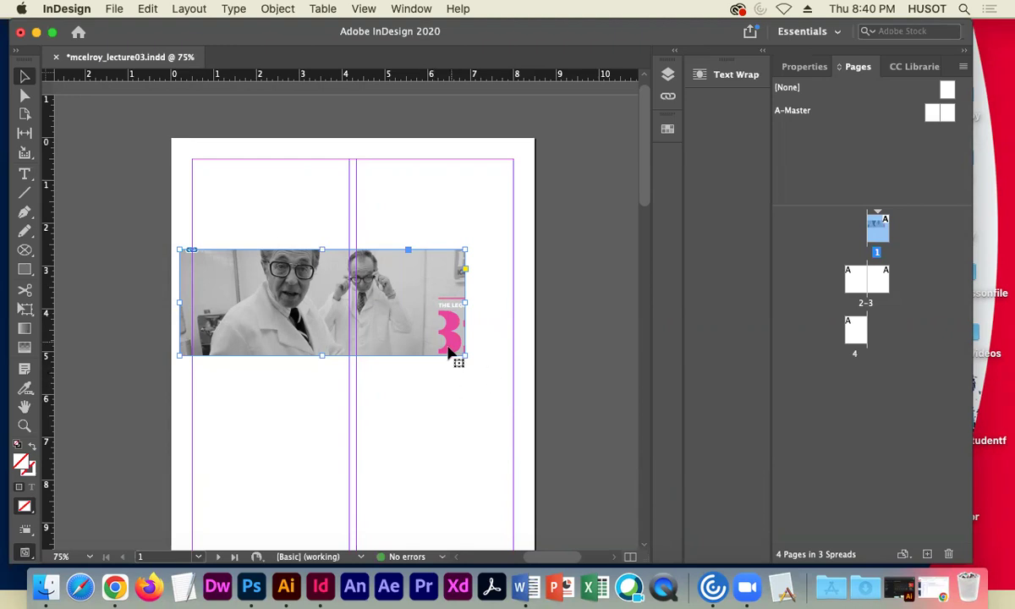
drag(468, 351, 513, 380)
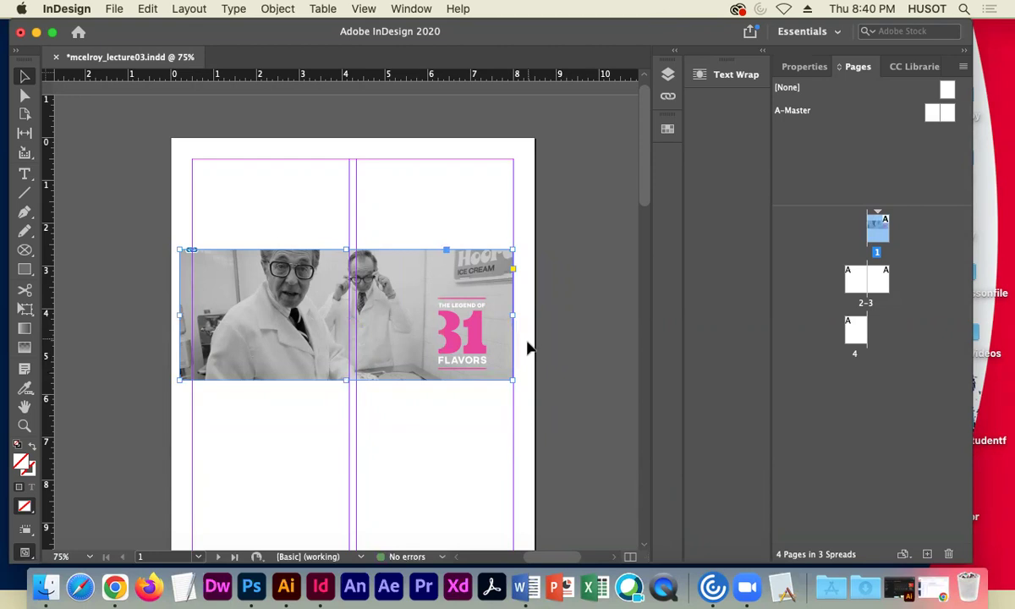
mouse_move(513, 380)
mouse_down()
mouse_move(461, 348)
mouse_move(560, 429)
mouse_move(518, 381)
mouse_move(529, 386)
mouse_up()
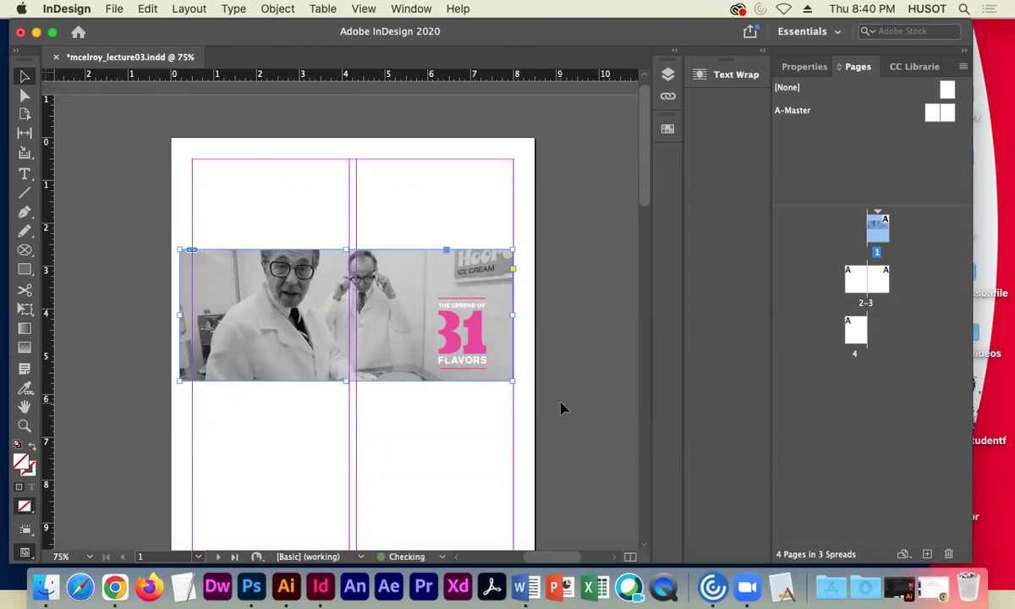
Crop the image frame to about 6.2 by 2 in and move it to about 4.9 in below page 1's top.
drag(512, 381, 446, 335)
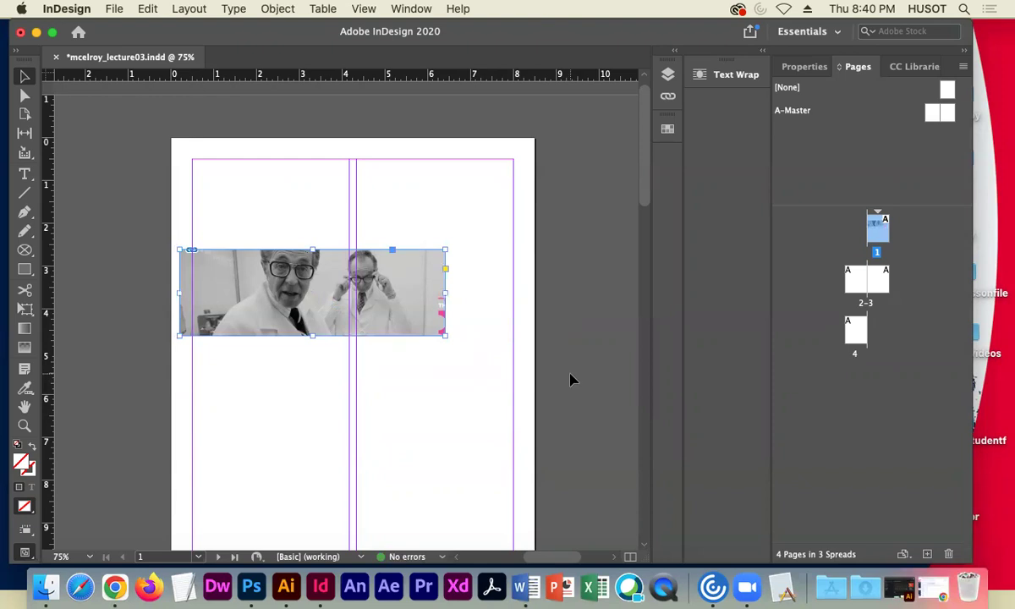
drag(295, 312, 336, 412)
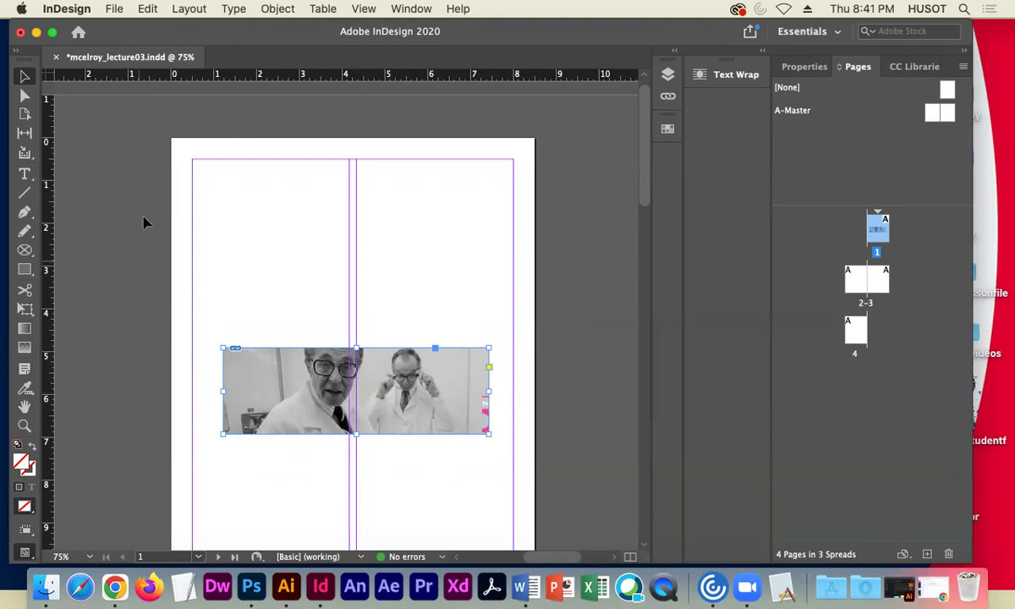
Shift the picture left and up inside its frame to bring in the pink 31, and enlarge the frame to about 6.6 by 2.3 in.
click(357, 390)
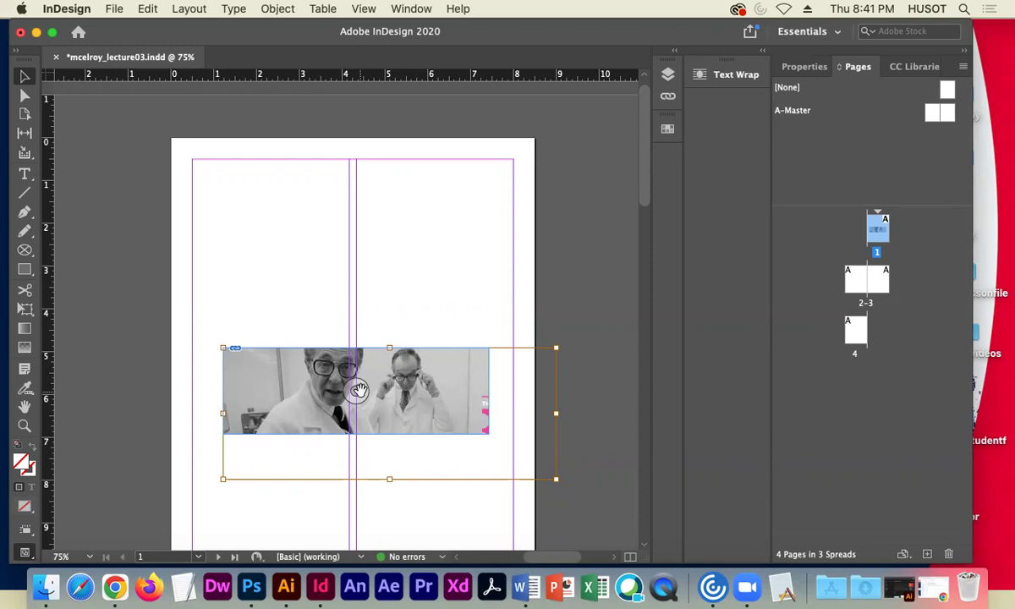
drag(371, 390, 314, 378)
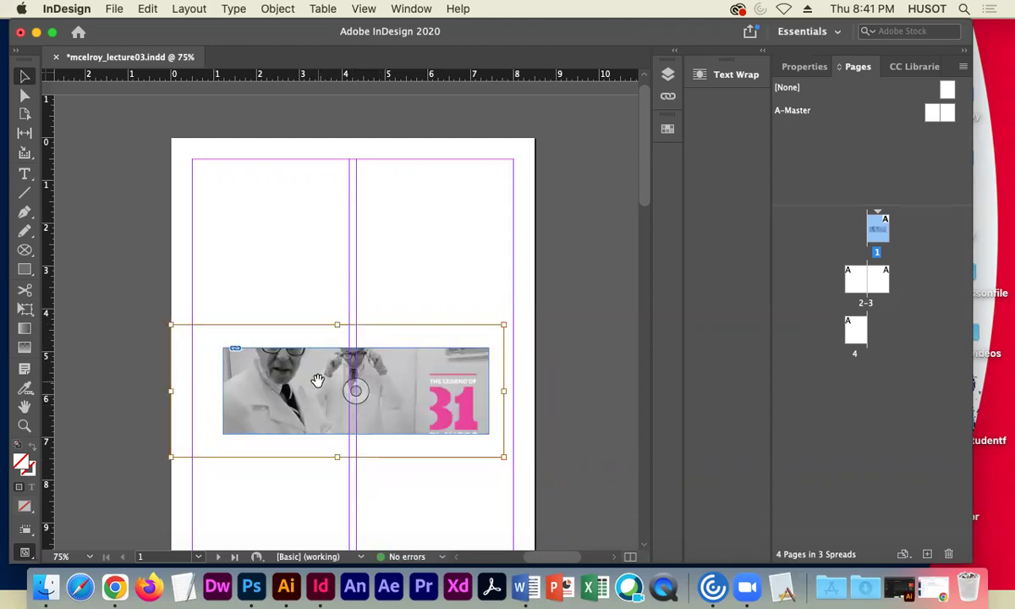
drag(318, 379, 320, 383)
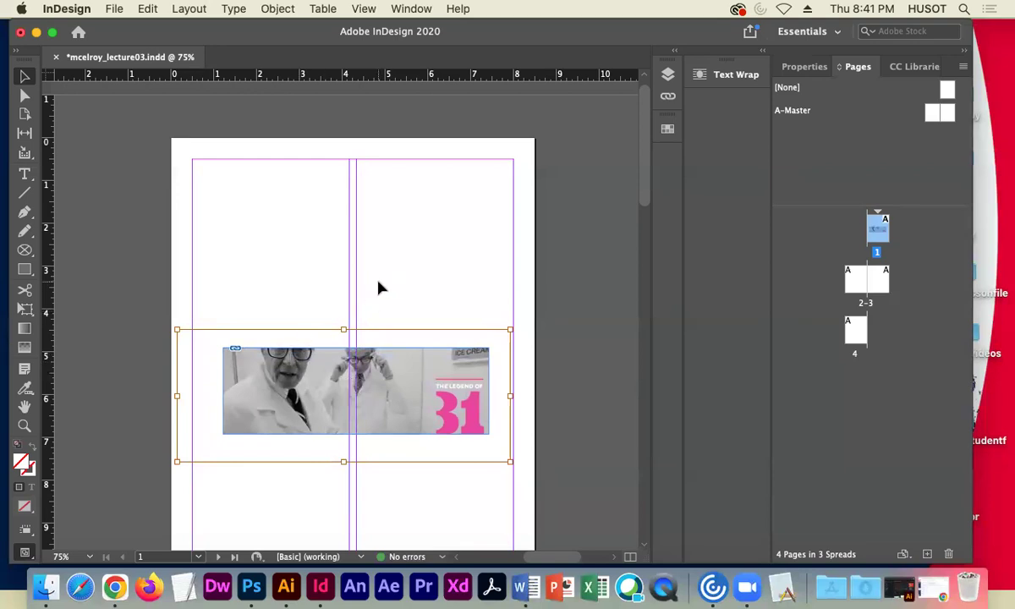
click(427, 253)
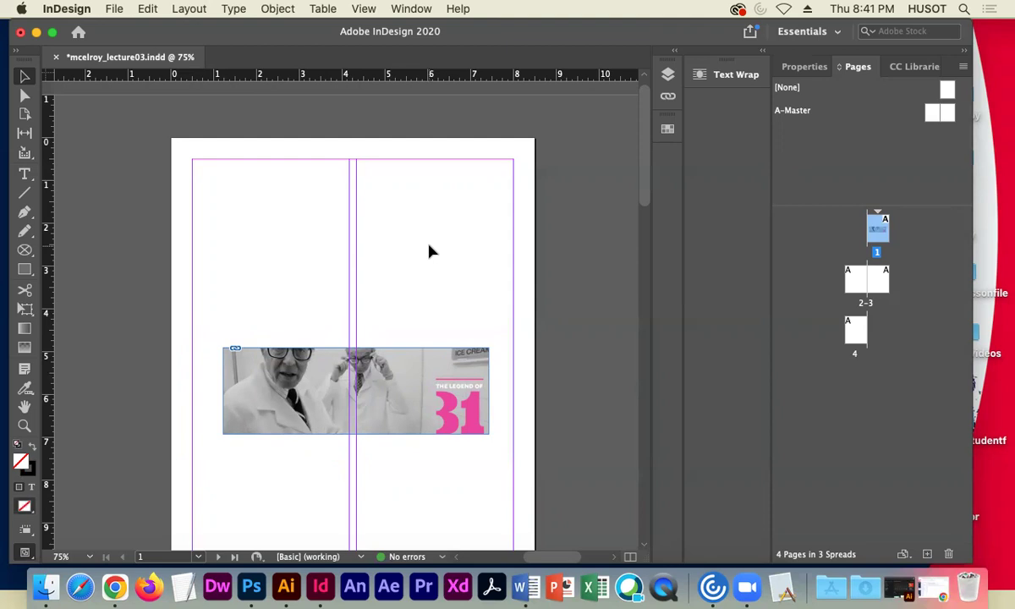
click(408, 394)
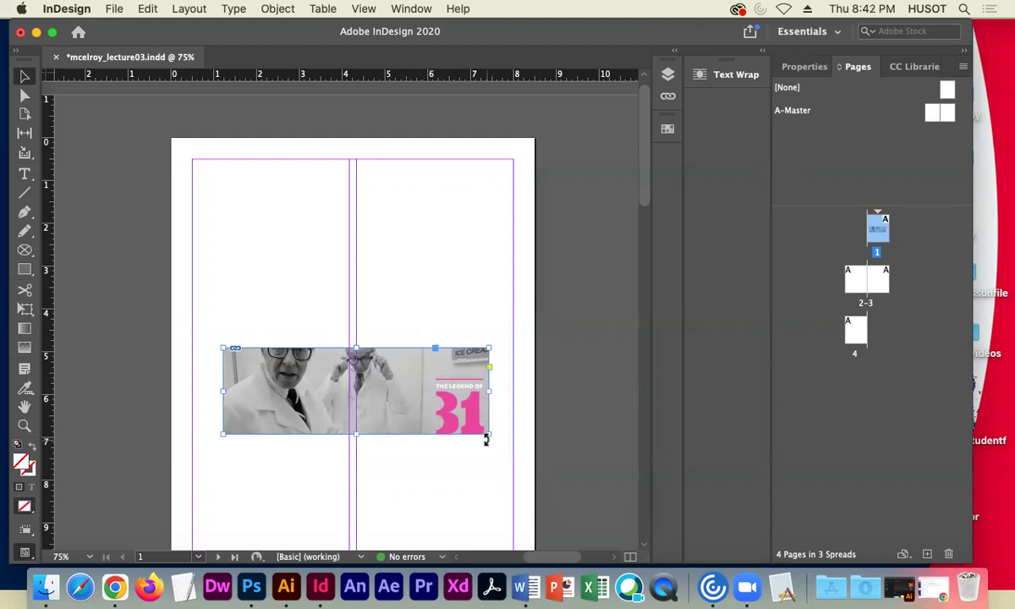
drag(489, 434, 508, 447)
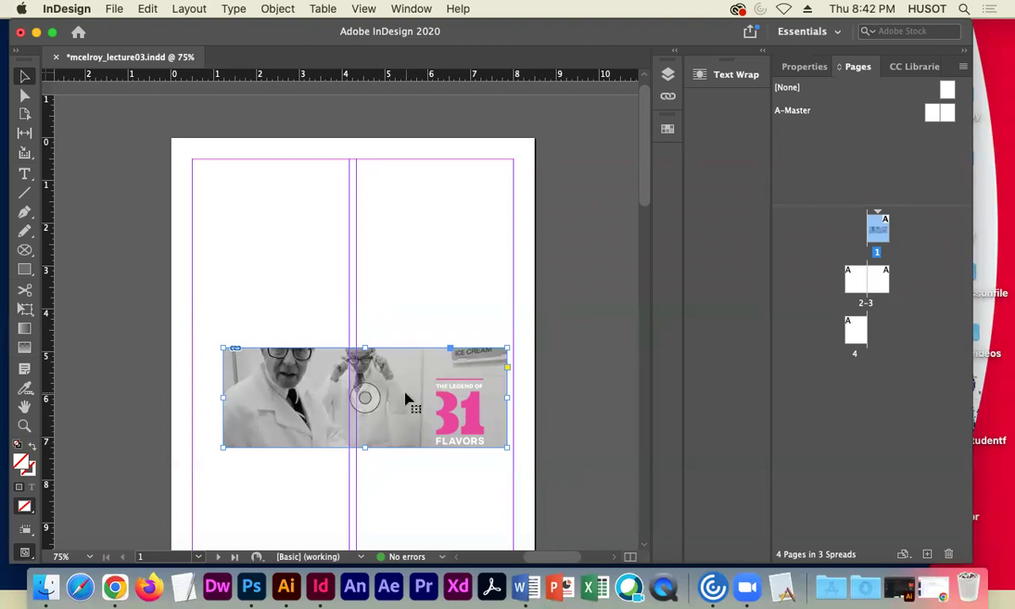
Delete the placed two-men and pink 31 picture from page 1.
drag(412, 401, 474, 325)
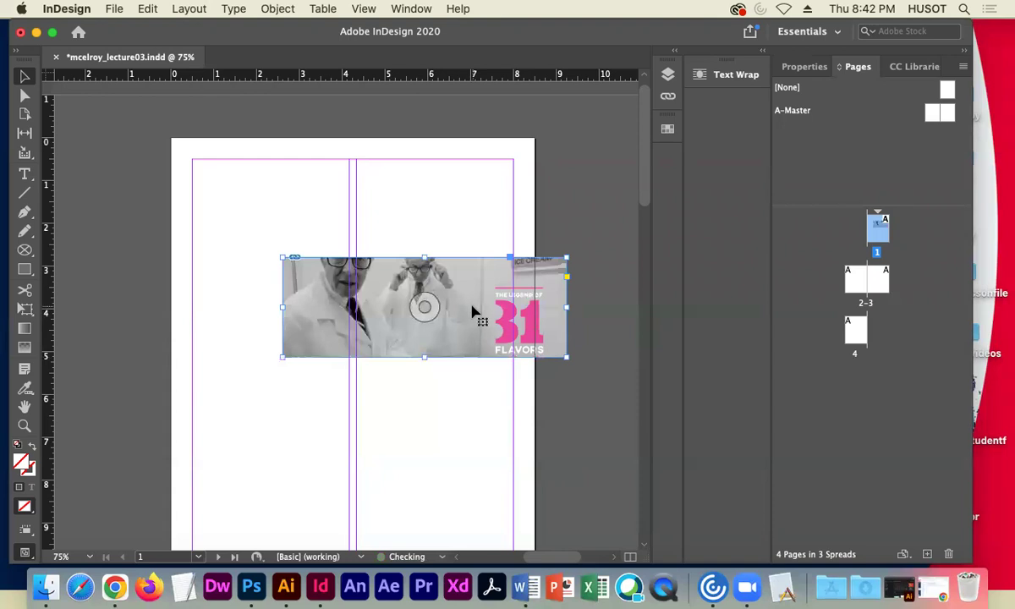
key(Delete)
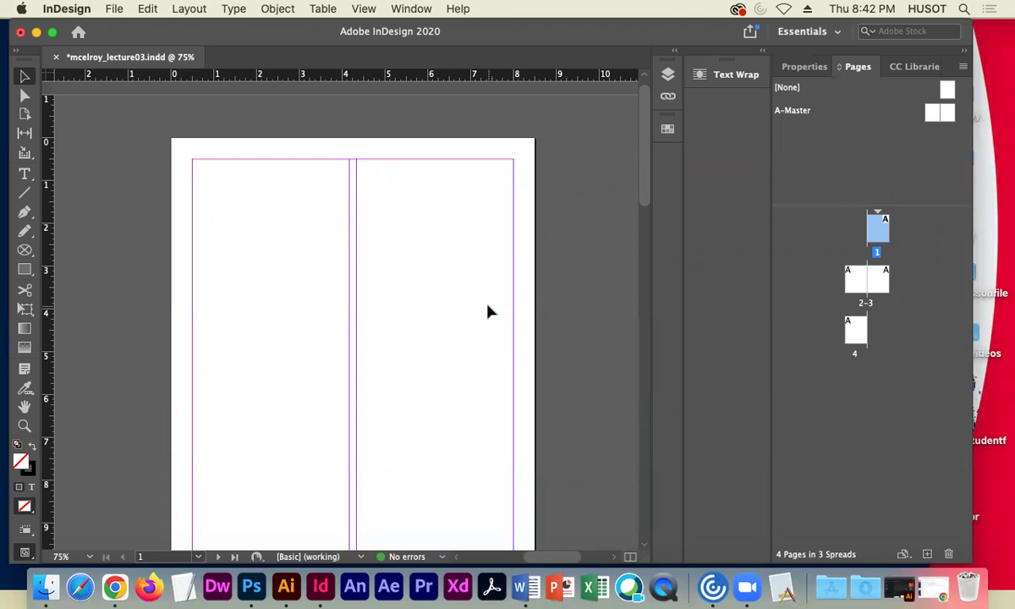
drag(377, 278, 411, 255)
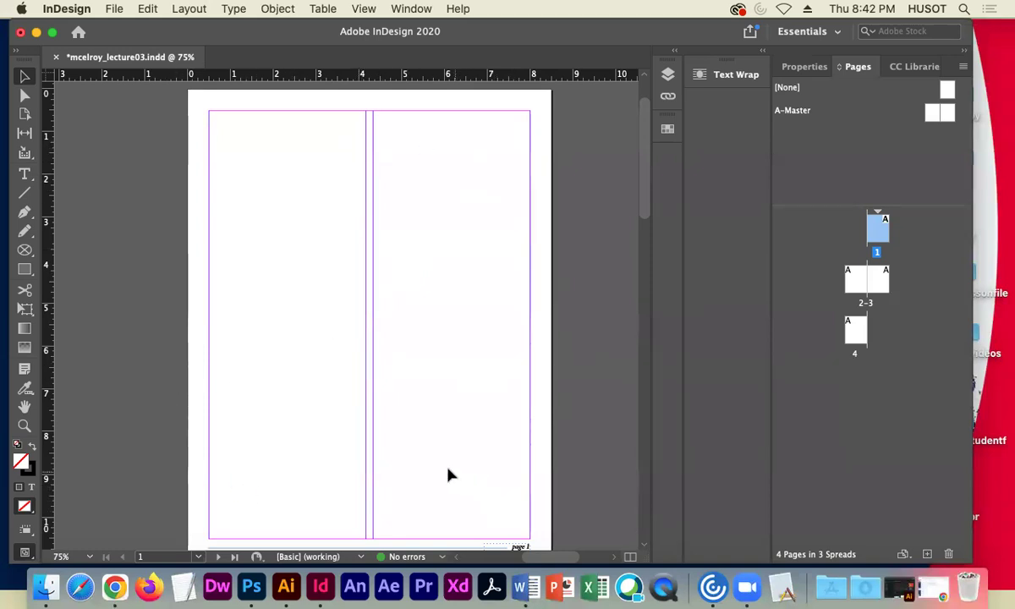
Draw an empty rectangle frame across page 1 from margin to margin, about 7.5 by 2.9 in, starting about 3.7 in below the top.
click(26, 251)
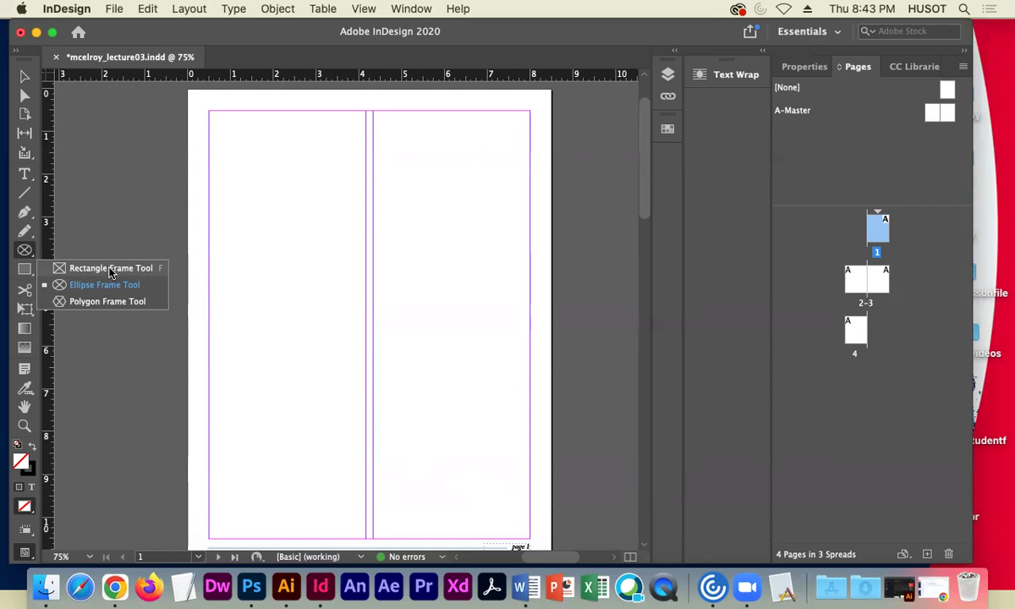
click(108, 270)
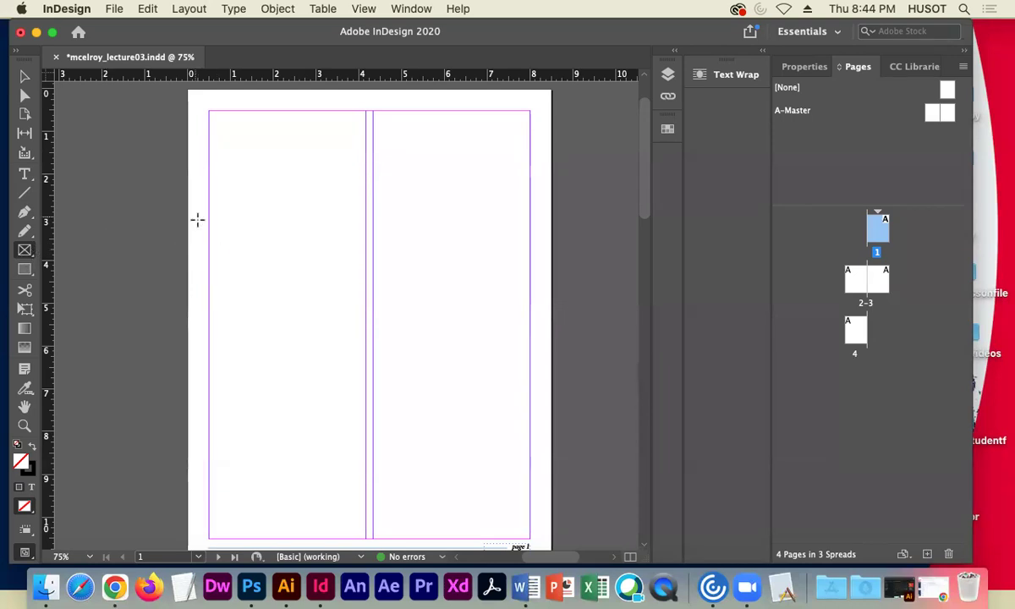
drag(209, 247, 530, 373)
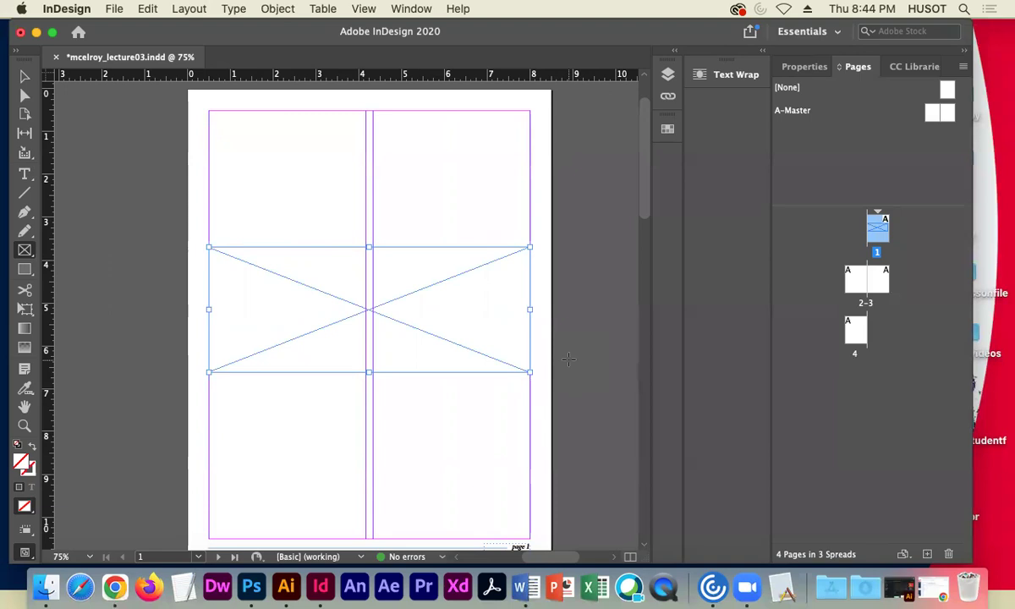
Draw two rectangle frames in page 2's right column, about 2.7 by 2.6 and 2.3 by 2.8 in, and one about 4.7 by 3.8 in on page 3.
double_click(854, 288)
drag(391, 177, 506, 287)
drag(396, 340, 499, 464)
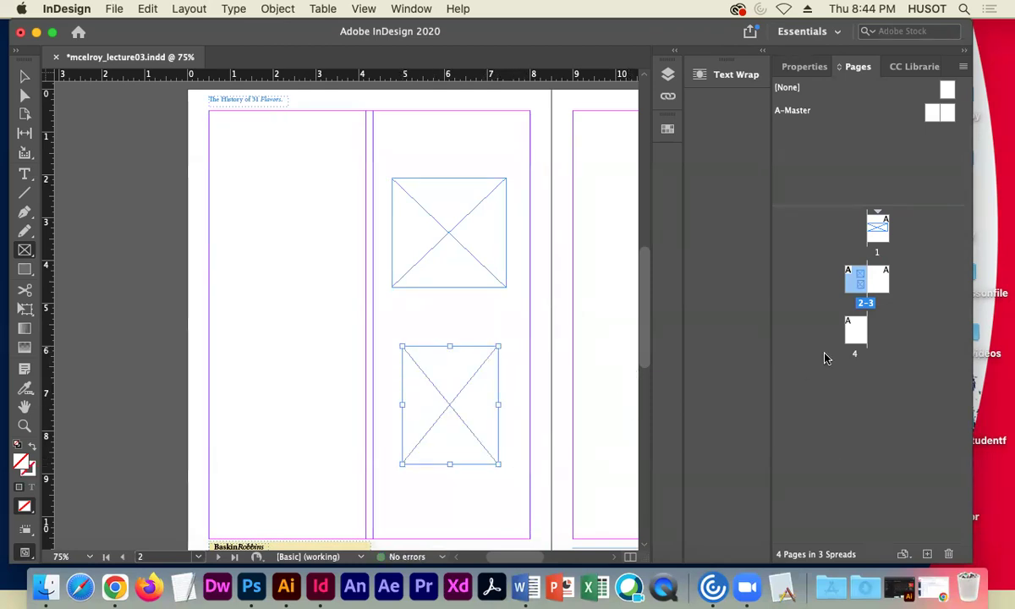
double_click(879, 278)
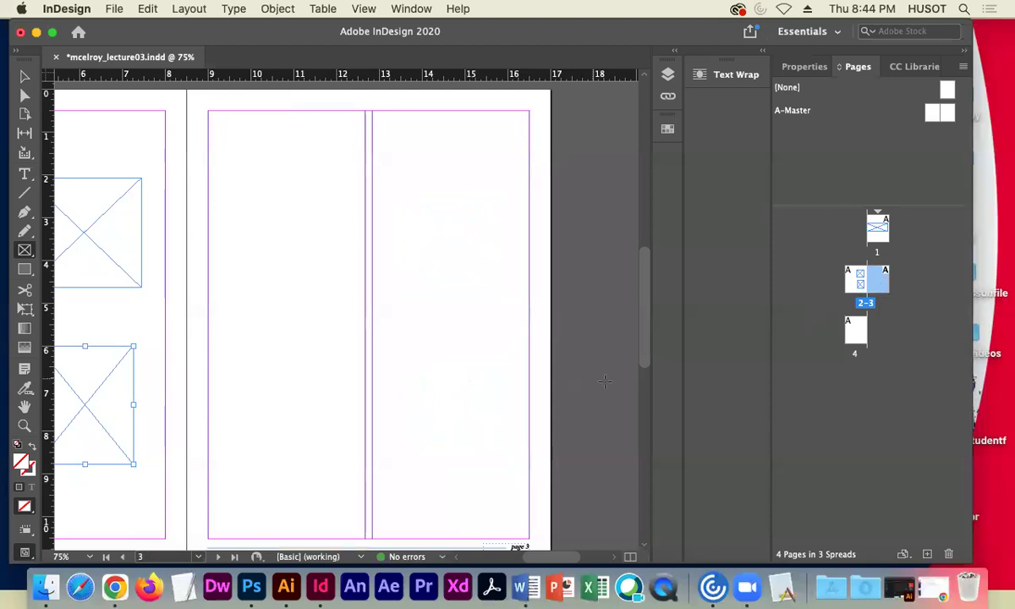
drag(306, 261, 506, 423)
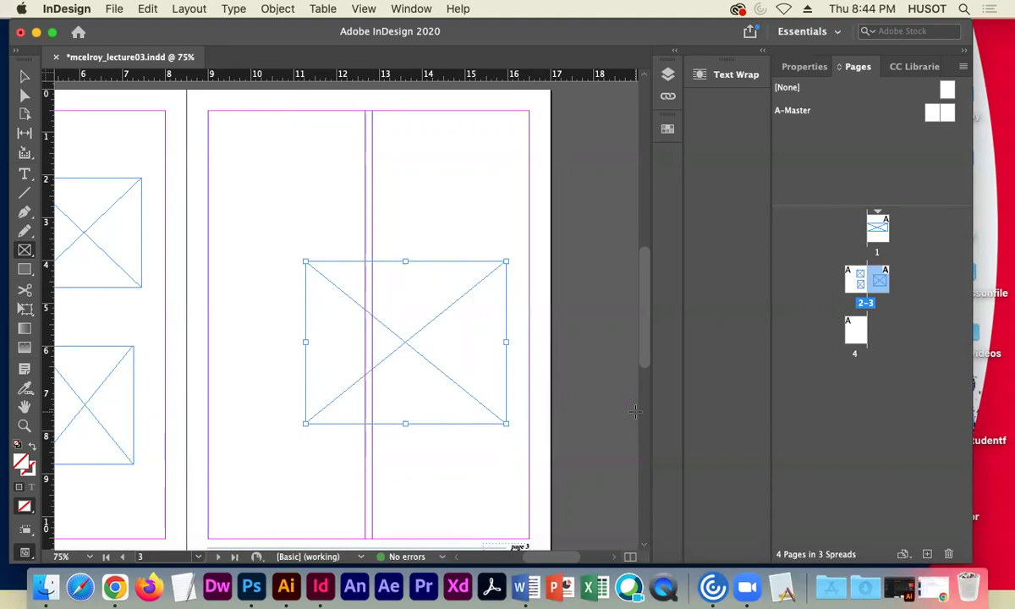
Move page 3's frame against the right margin, with its top about 4.1 in below the page top.
double_click(877, 227)
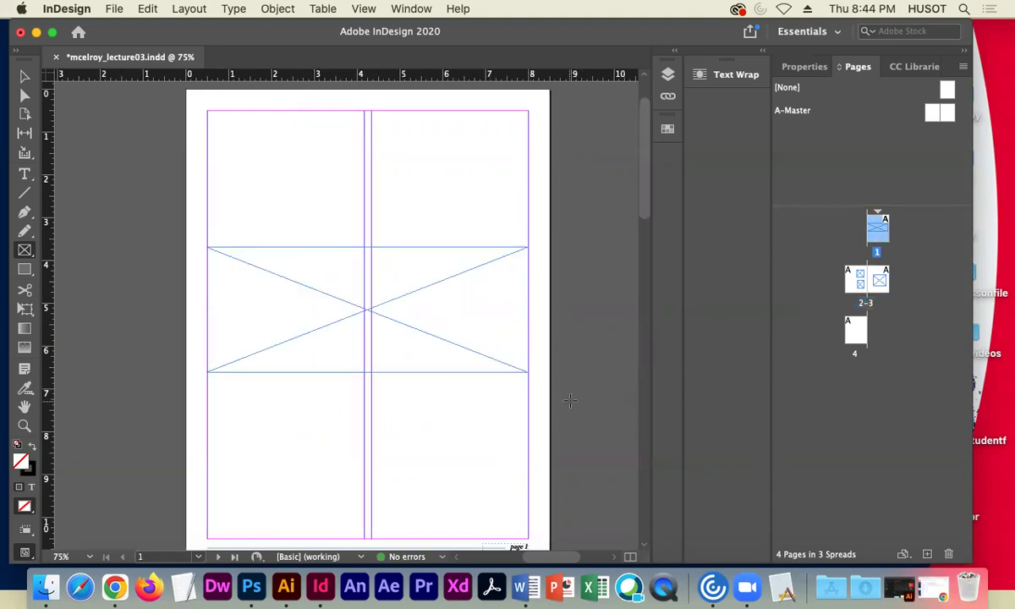
click(862, 286)
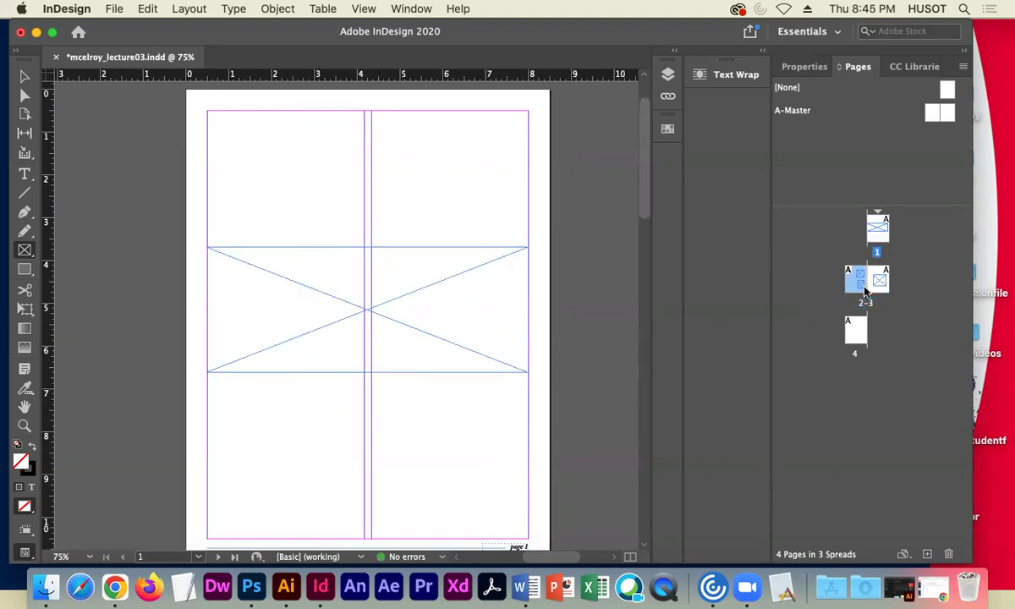
double_click(865, 290)
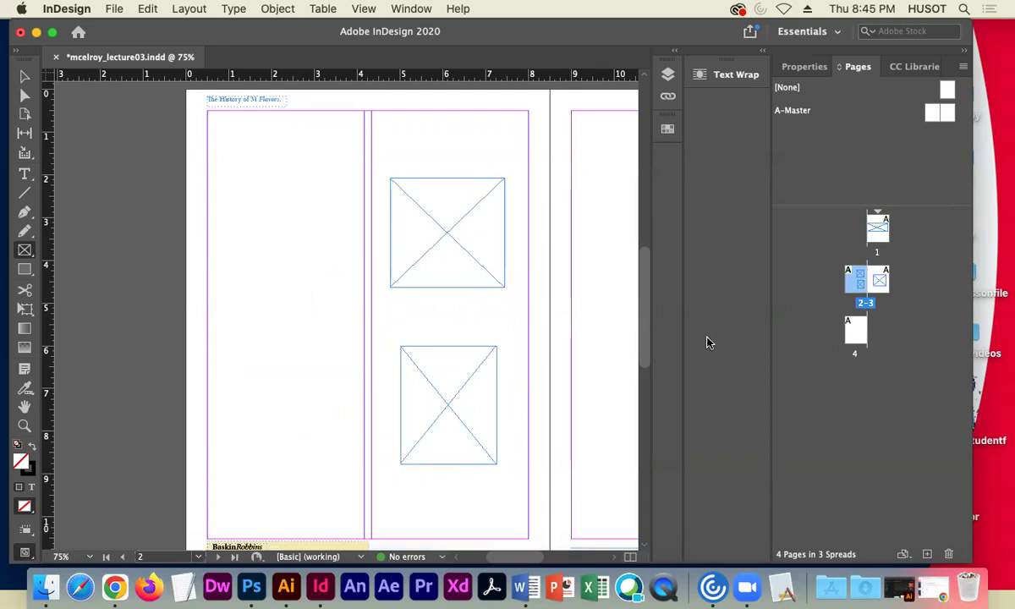
double_click(881, 280)
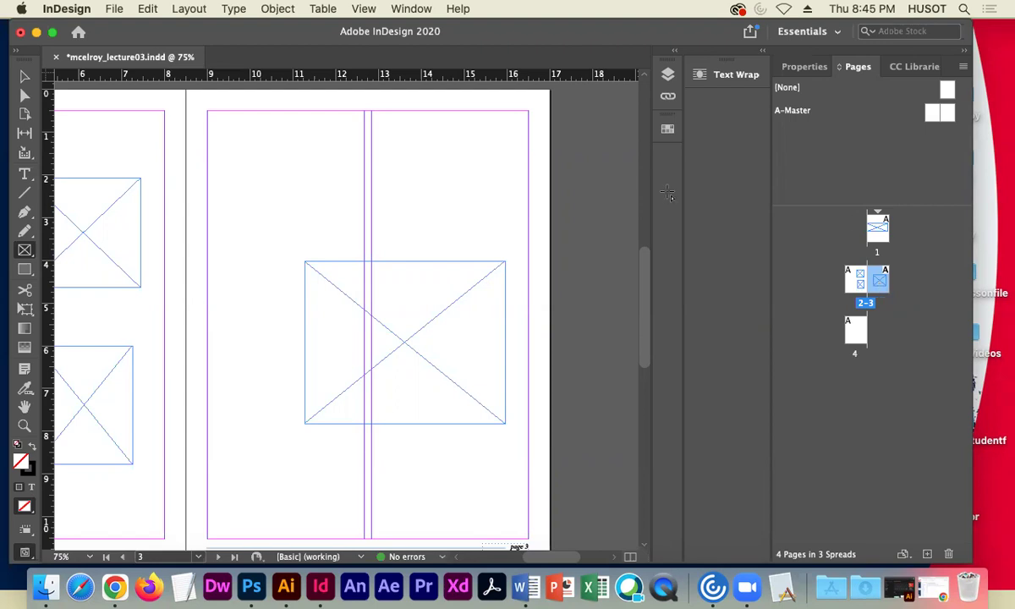
click(25, 78)
click(386, 327)
drag(386, 327, 408, 336)
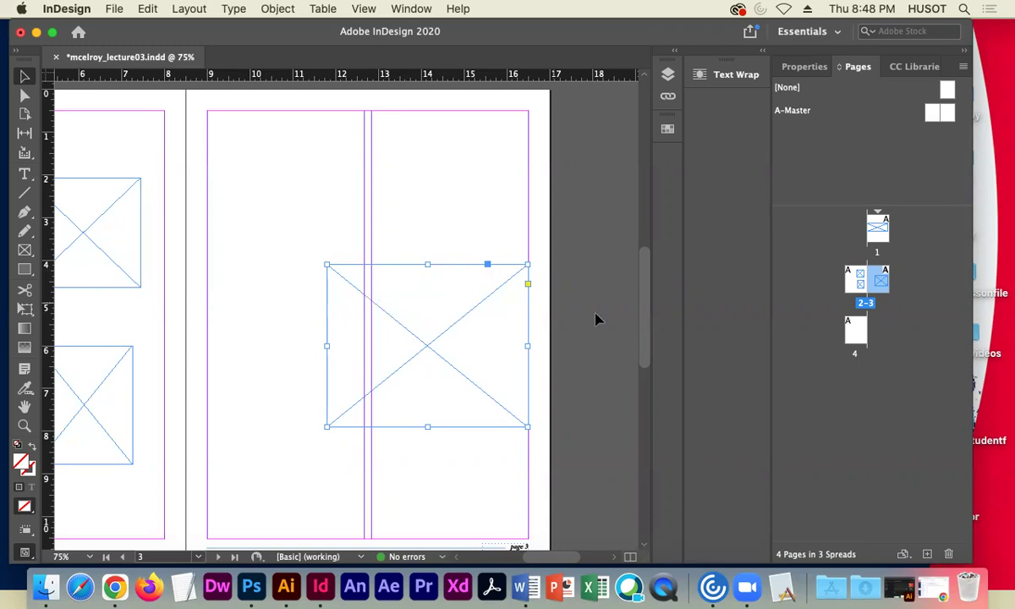
Place the 5.54.23 PM screenshot from lecture03_files into the empty frame on page 1.
drag(641, 317, 640, 178)
click(385, 216)
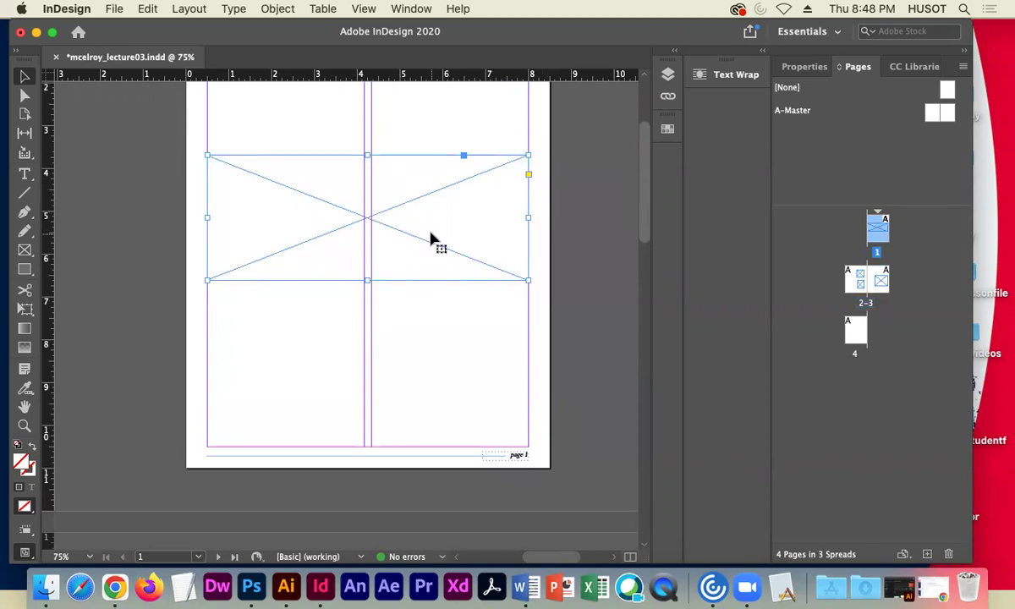
click(157, 166)
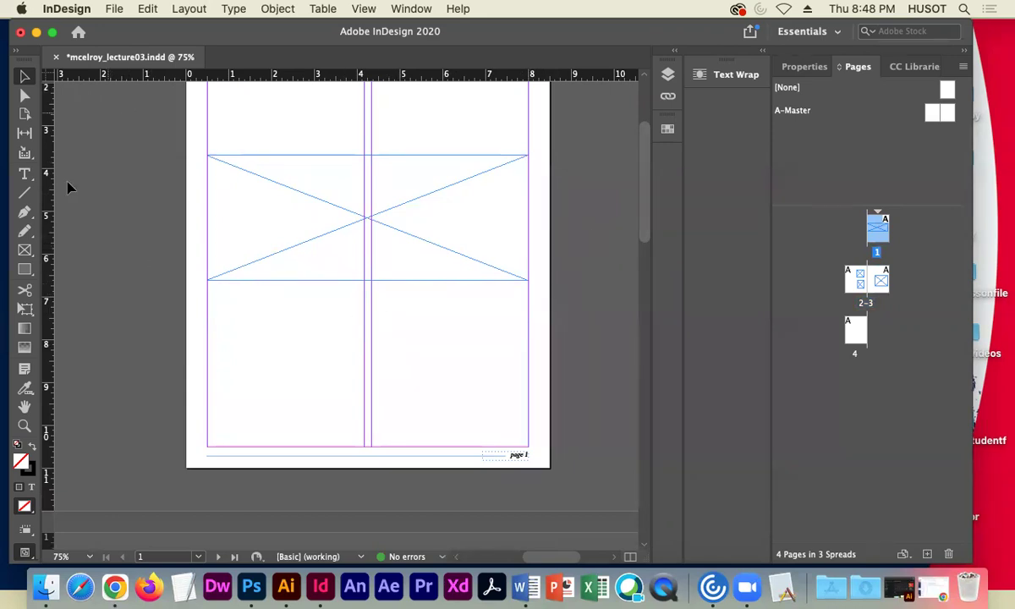
click(347, 224)
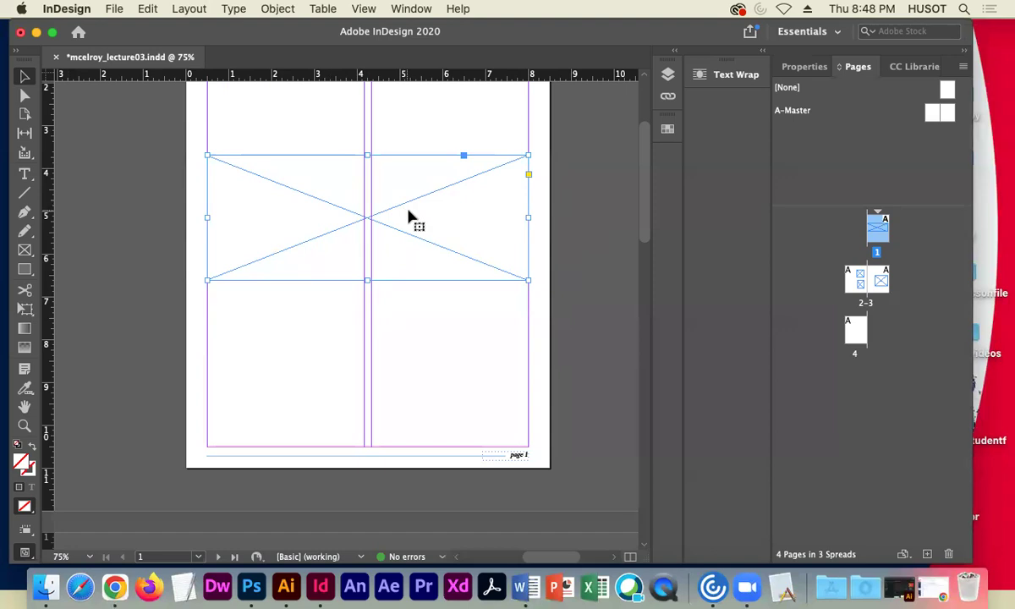
click(577, 234)
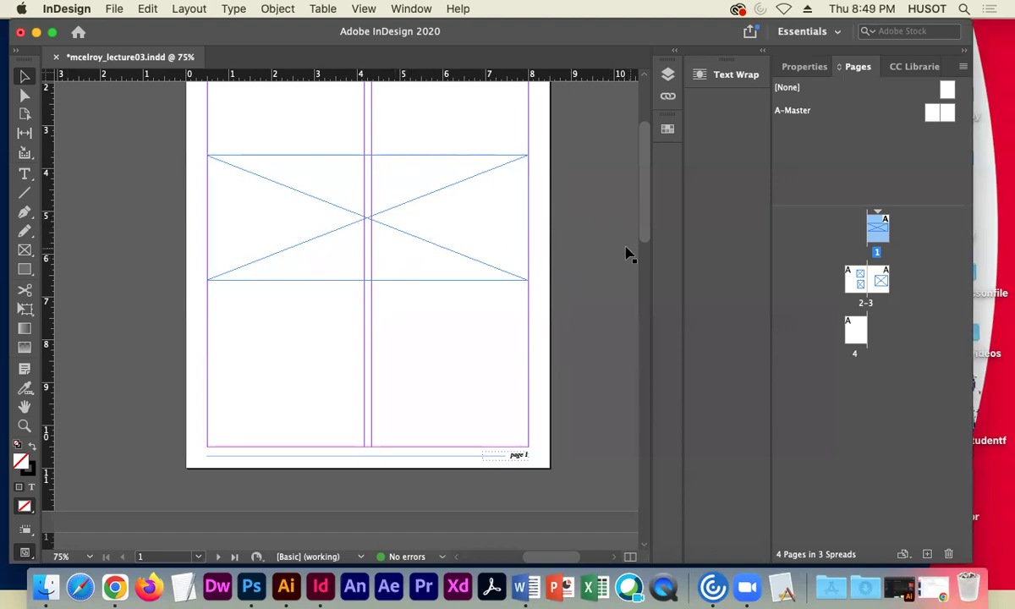
click(117, 9)
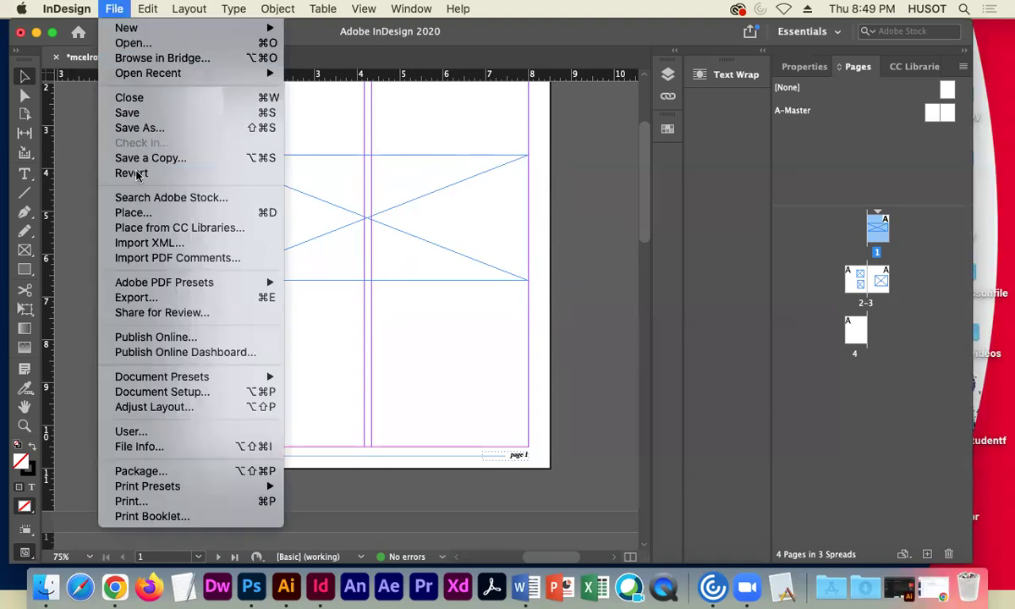
click(134, 212)
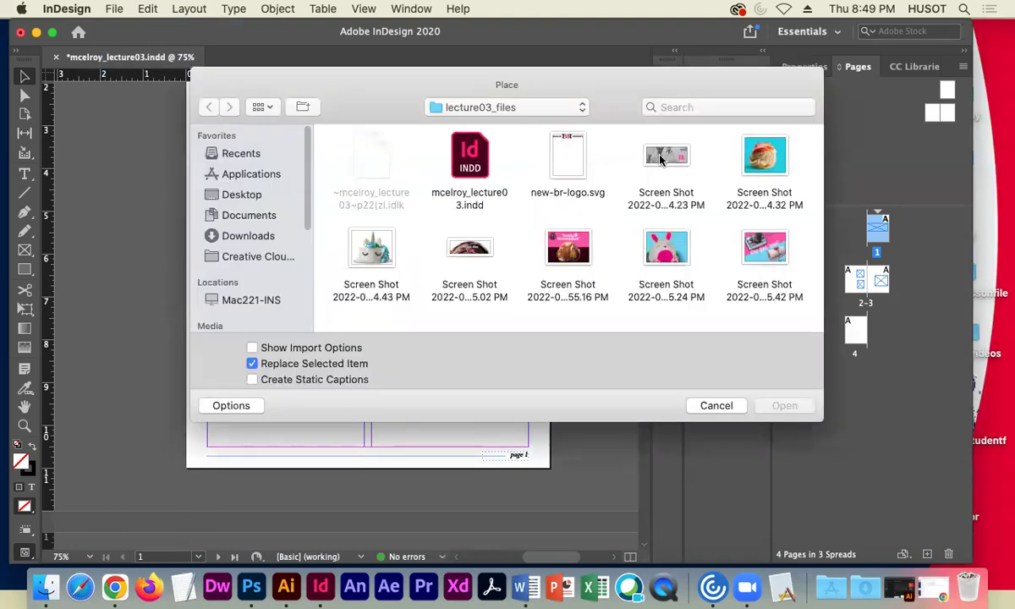
click(671, 158)
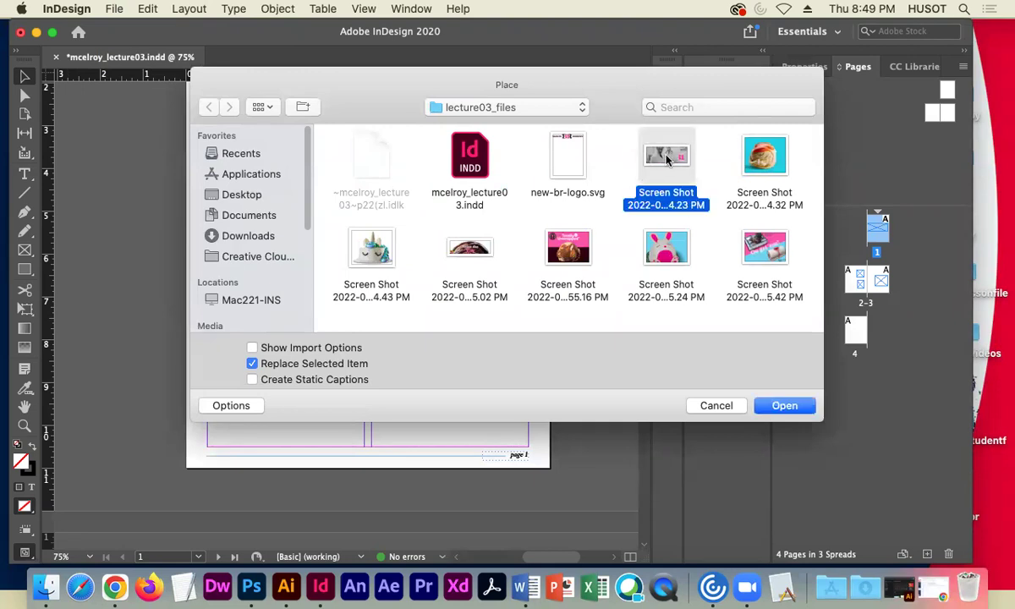
click(804, 406)
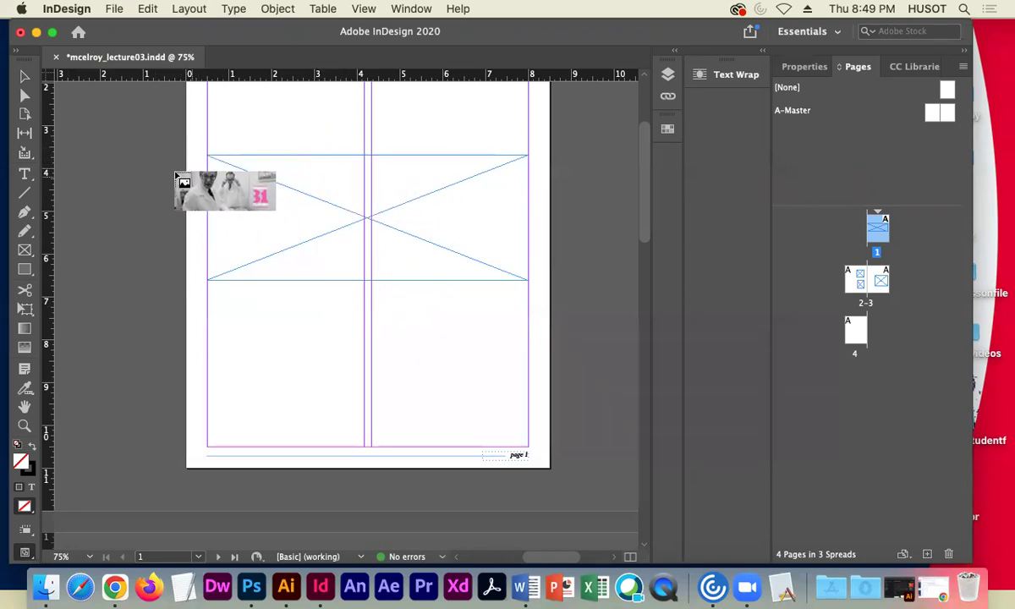
click(281, 197)
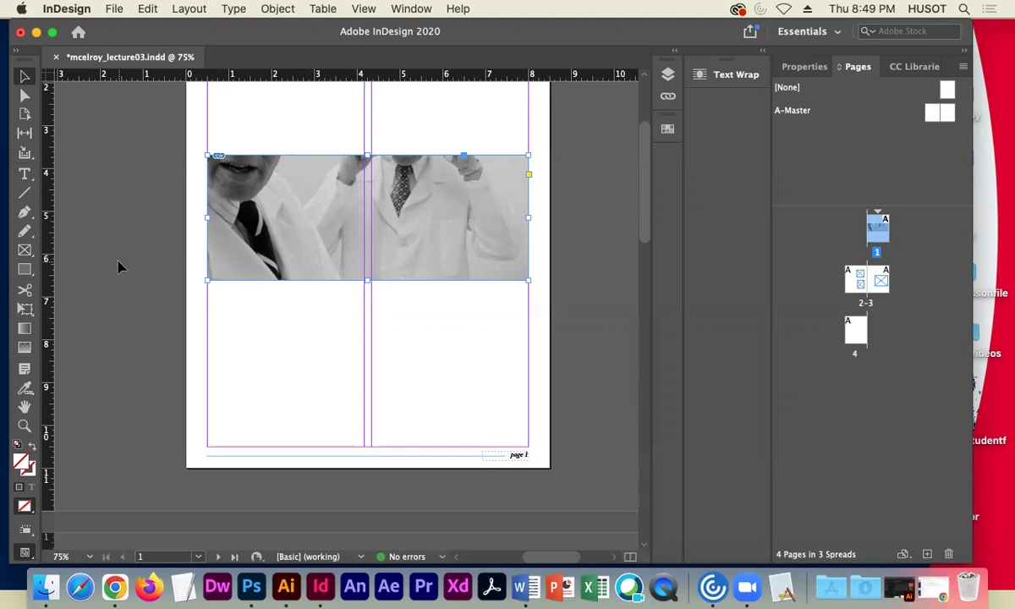
Shift the picture down and right inside page 1's frame to bring both men's faces into the crop.
mouse_move(294, 194)
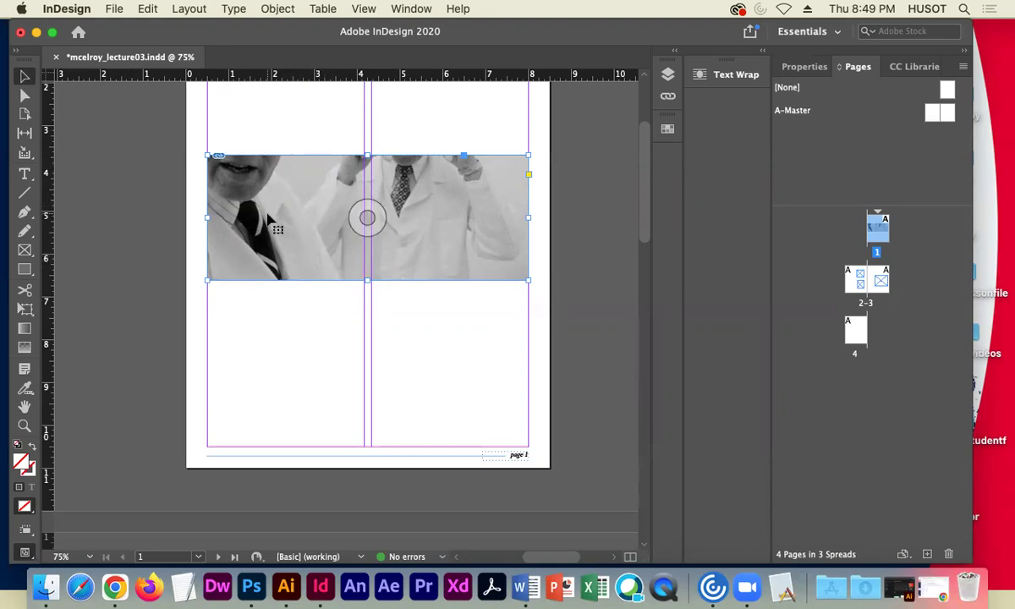
mouse_move(528, 280)
mouse_down()
mouse_move(463, 236)
mouse_move(528, 279)
mouse_up()
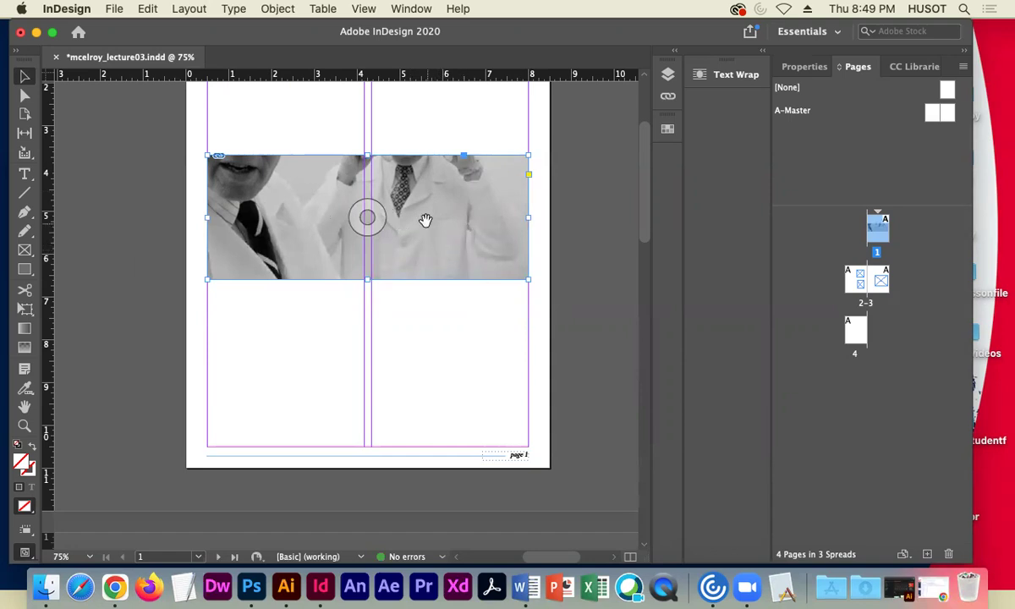
click(366, 218)
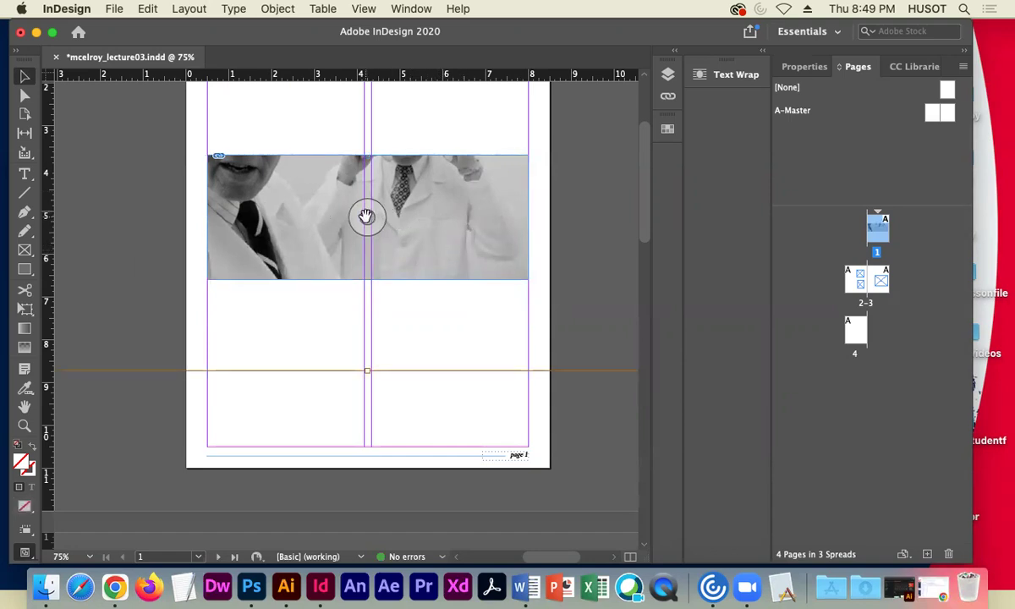
drag(366, 217, 385, 269)
drag(362, 217, 376, 236)
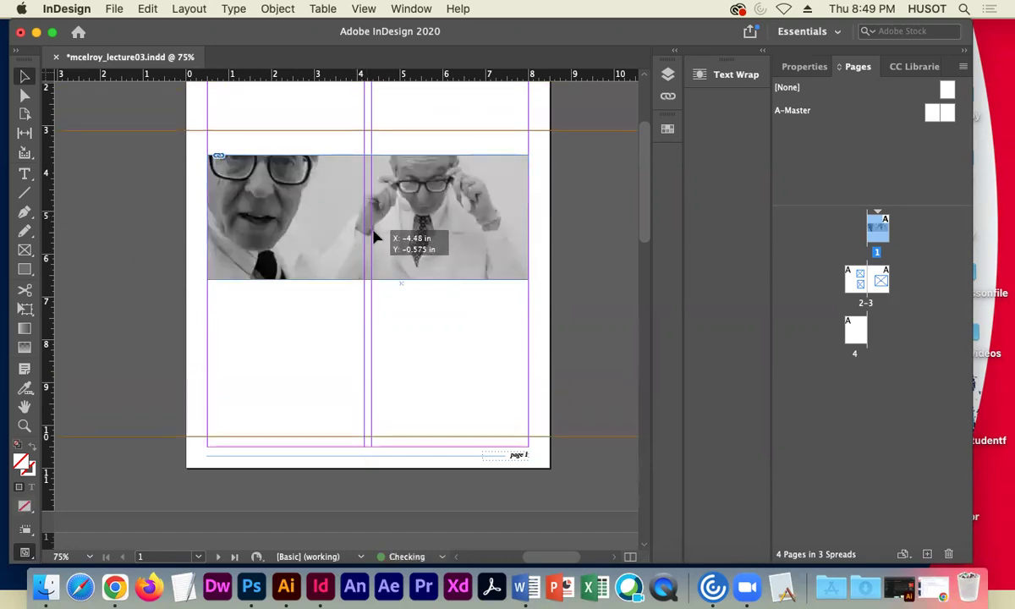
Nudge the picture slightly up and to the right inside its frame.
key(Up)
key(Up)
key(Up)
key(Up)
key(Up)
key(Up)
key(Up)
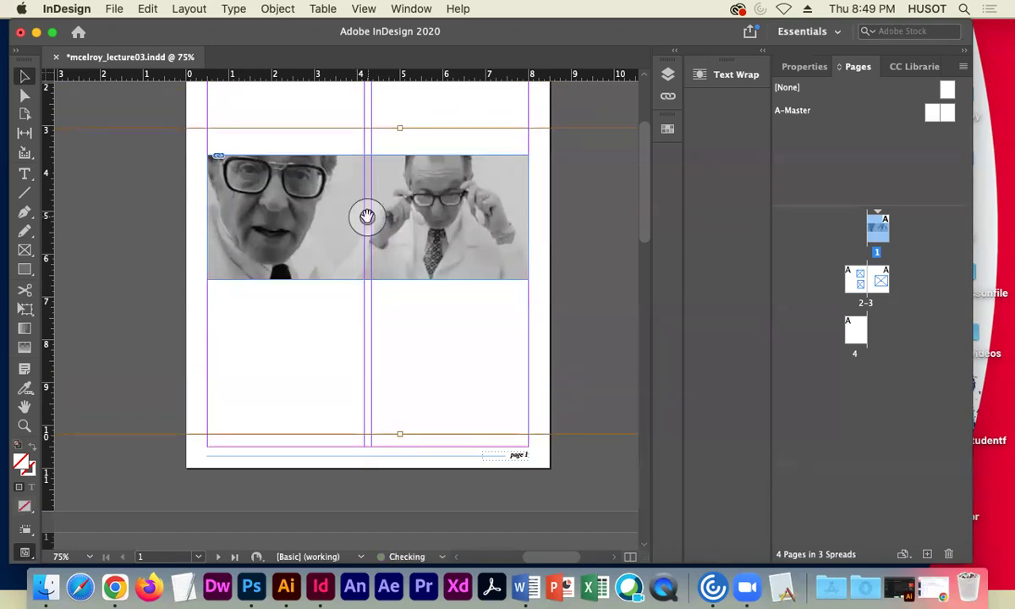
key(Right)
key(Right)
key(Right)
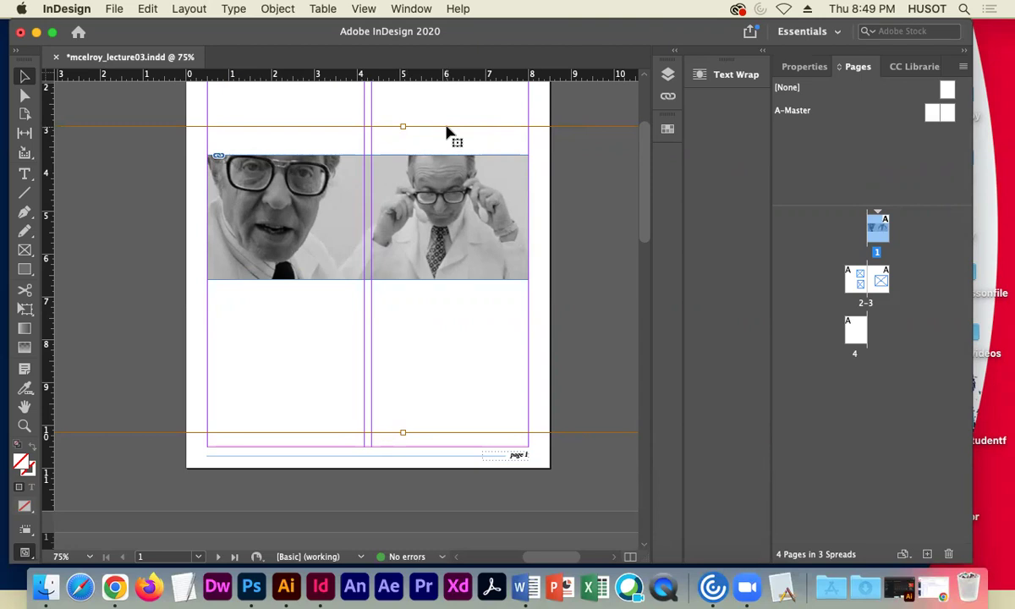
Try the picture lower and higher inside its frame, and settle it with its top edge about 1.1 in above the frame's top.
drag(448, 132, 450, 186)
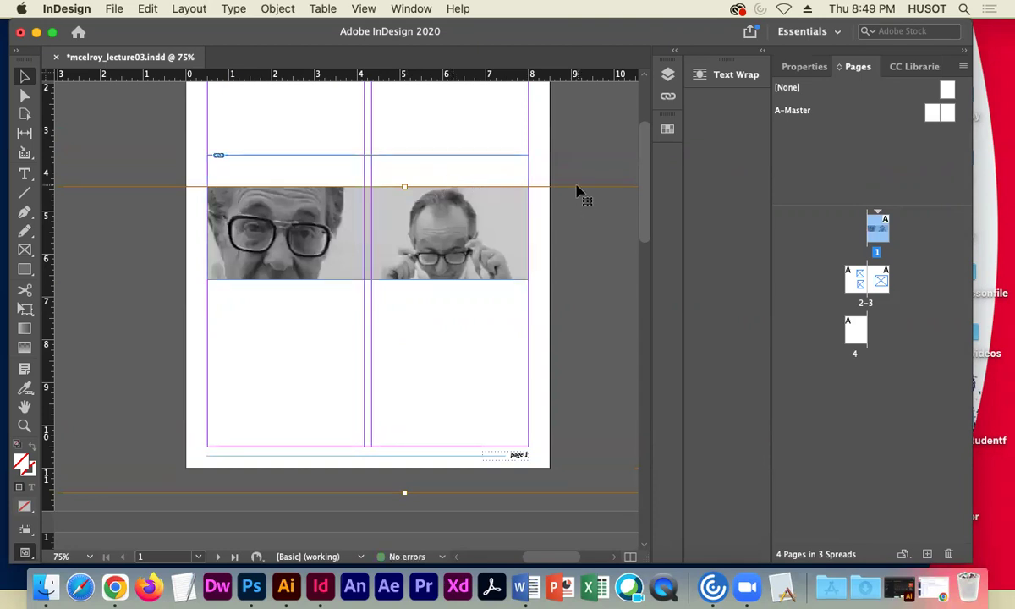
drag(577, 193, 573, 127)
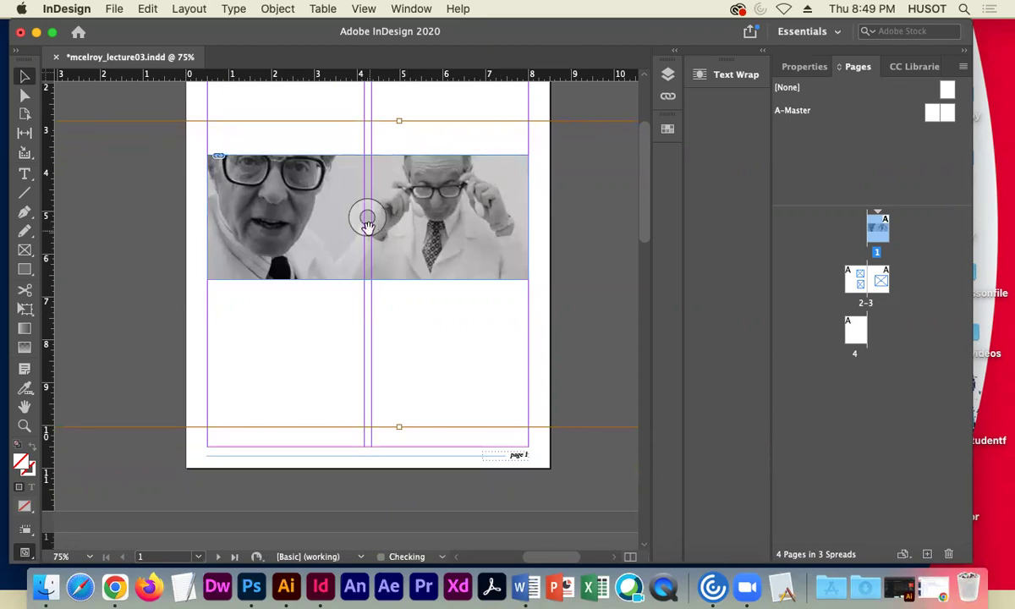
drag(367, 222, 380, 161)
drag(368, 217, 370, 268)
drag(367, 217, 373, 234)
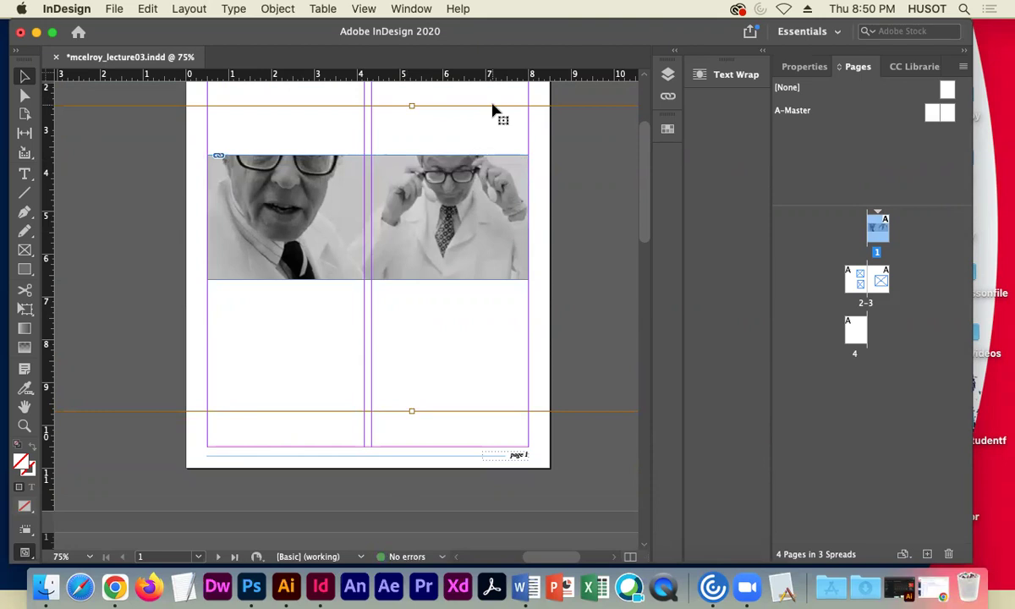
Reselect the picture inside page 1's frame and nudge it slightly upward.
key(Delete)
click(439, 190)
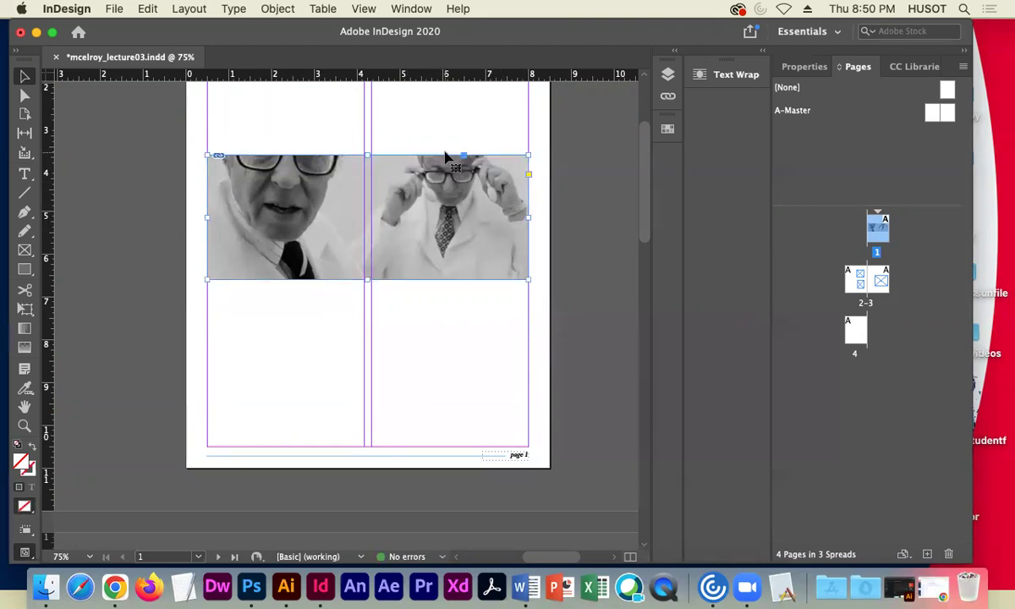
key(super+z)
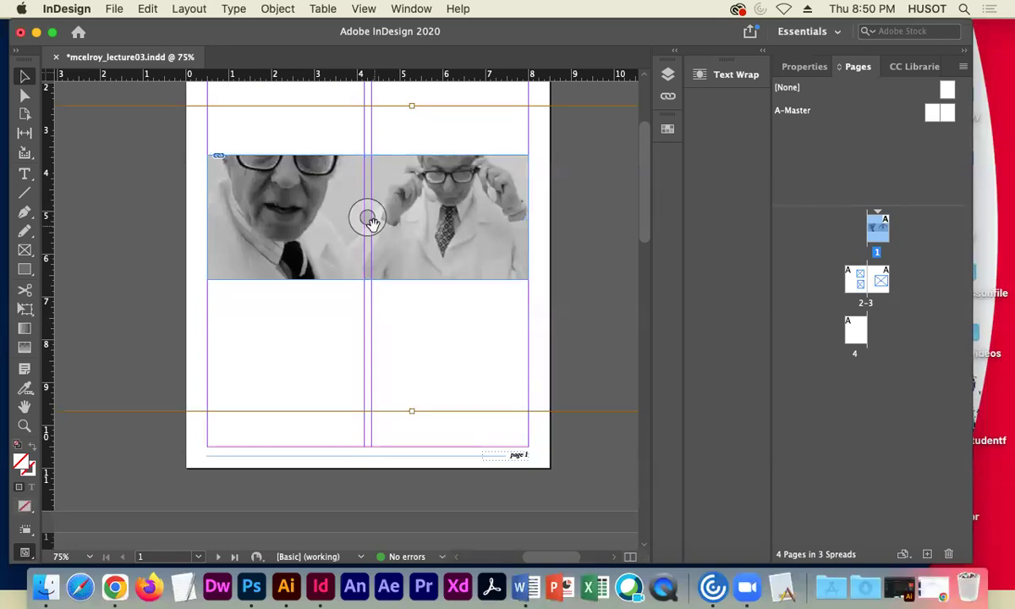
key(Up)
key(Up)
key(Up)
key(Up)
key(Up)
key(Up)
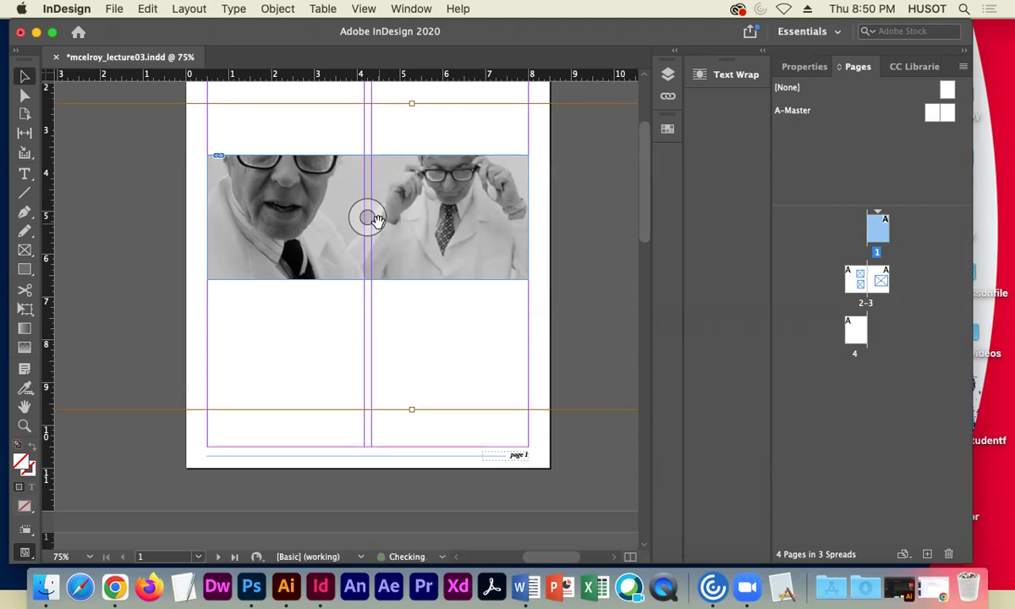
Shift the picture down and slightly right inside page 1's frame, with its top edge about 0.6 in above the frame's top.
key(Down)
key(Down)
key(Down)
key(Down)
key(Down)
key(Down)
key(Down)
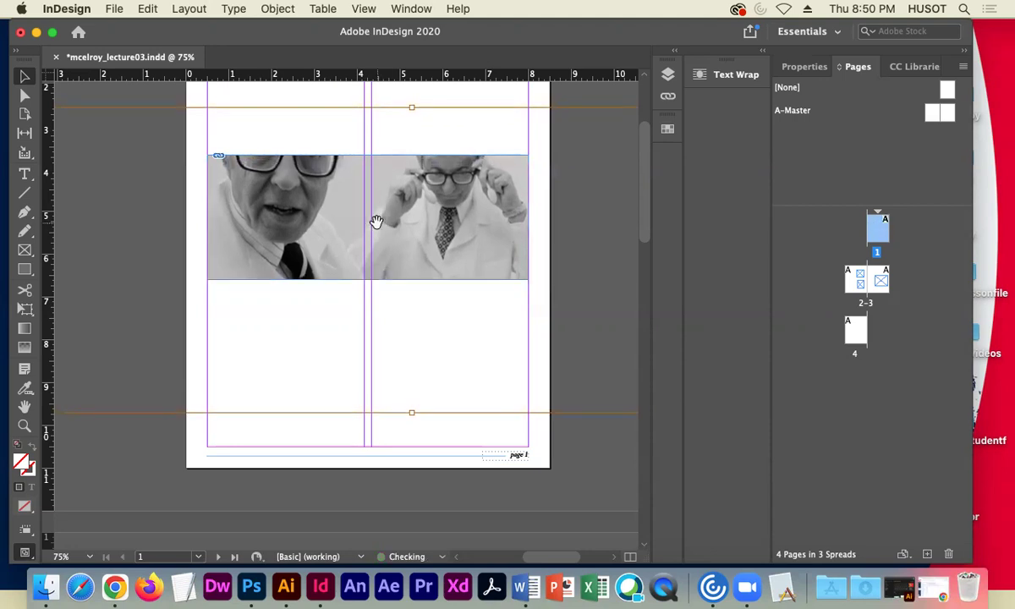
drag(377, 204, 455, 204)
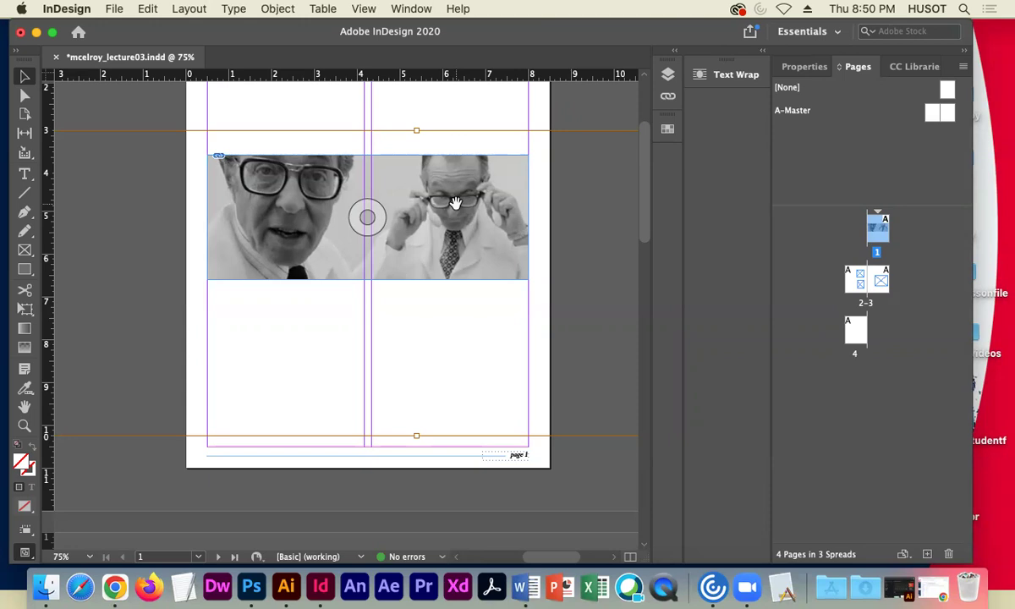
Scale the picture inside page 1's frame down proportionally from both lower corners to about 10.6 in wide.
key(super+minus)
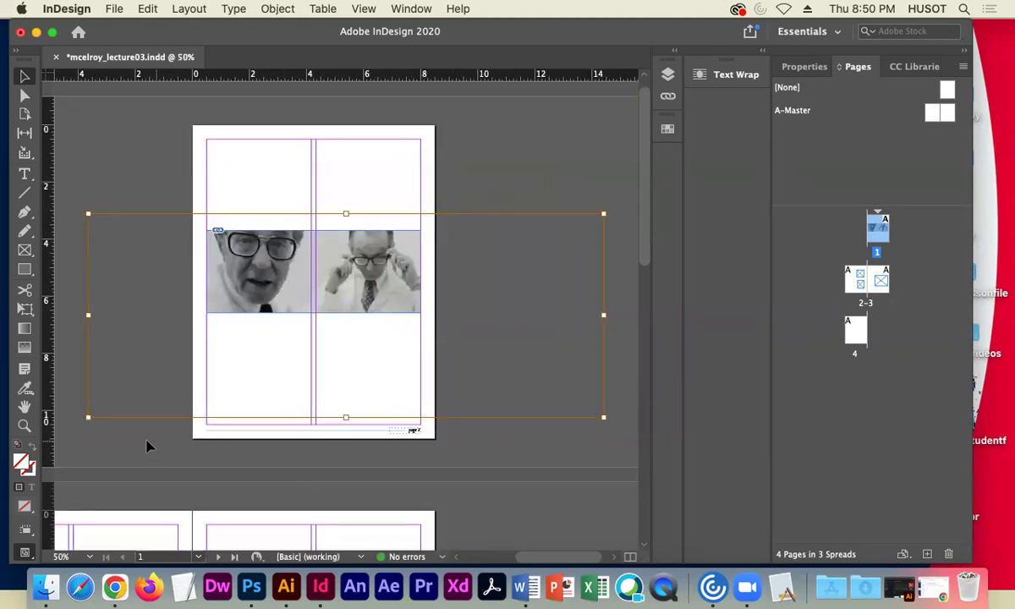
drag(88, 416, 174, 383)
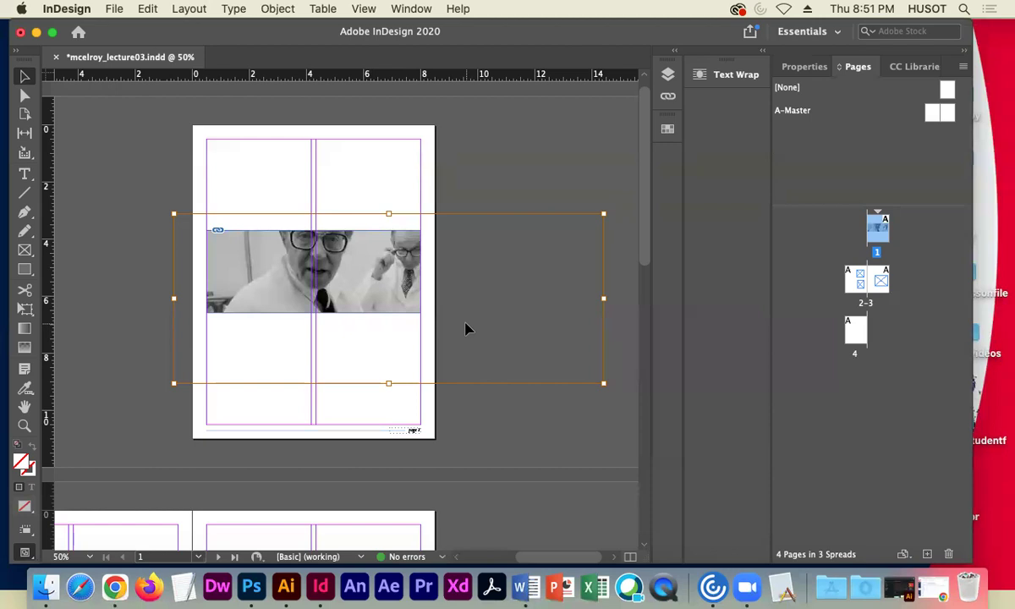
drag(599, 382, 477, 290)
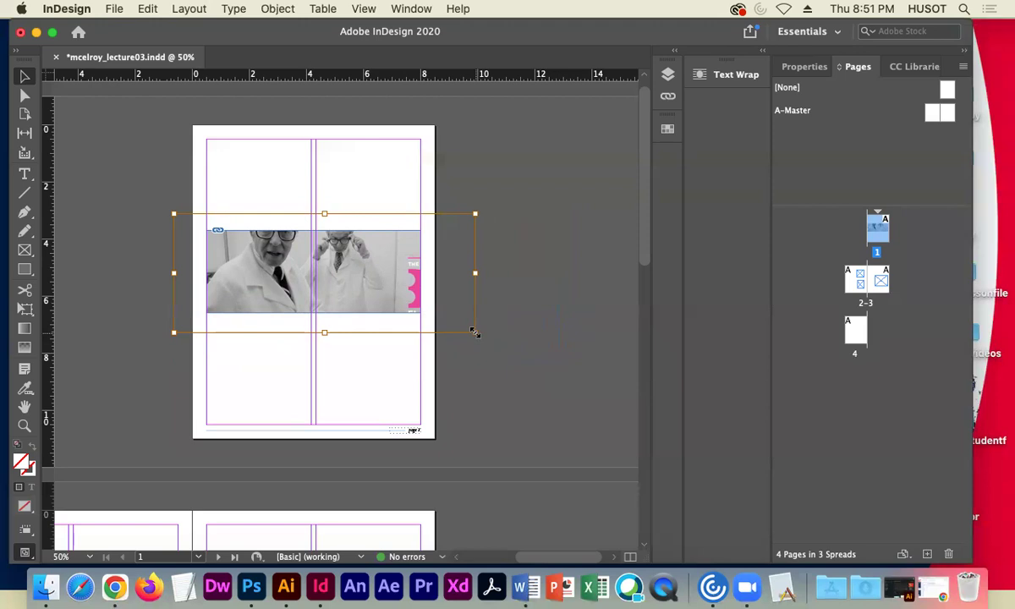
Try stretching the picture out of proportion from its lower corner and from its bottom edge, undoing each stretch.
drag(475, 332, 460, 410)
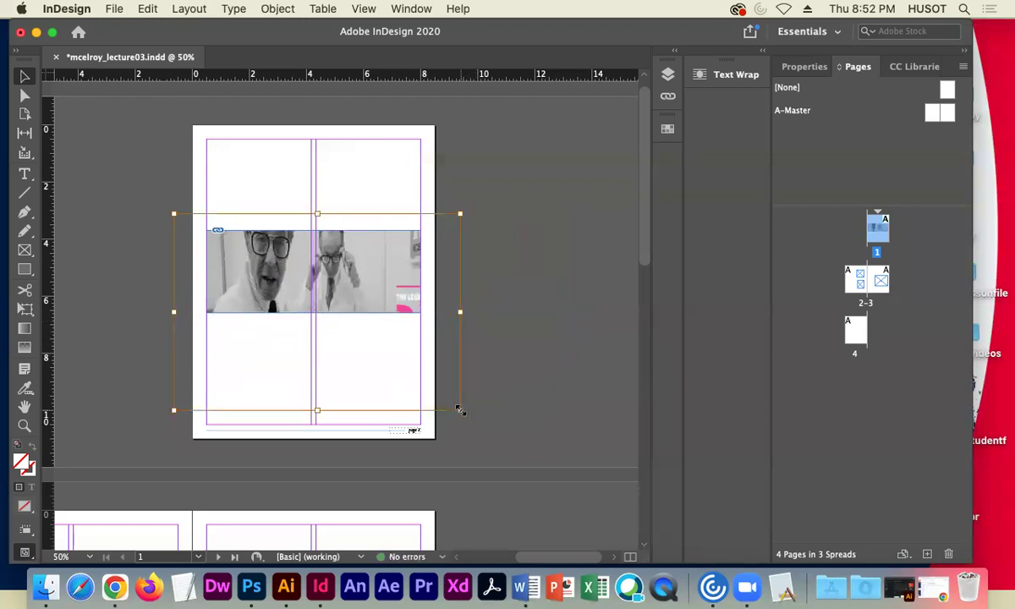
key(cmd+z)
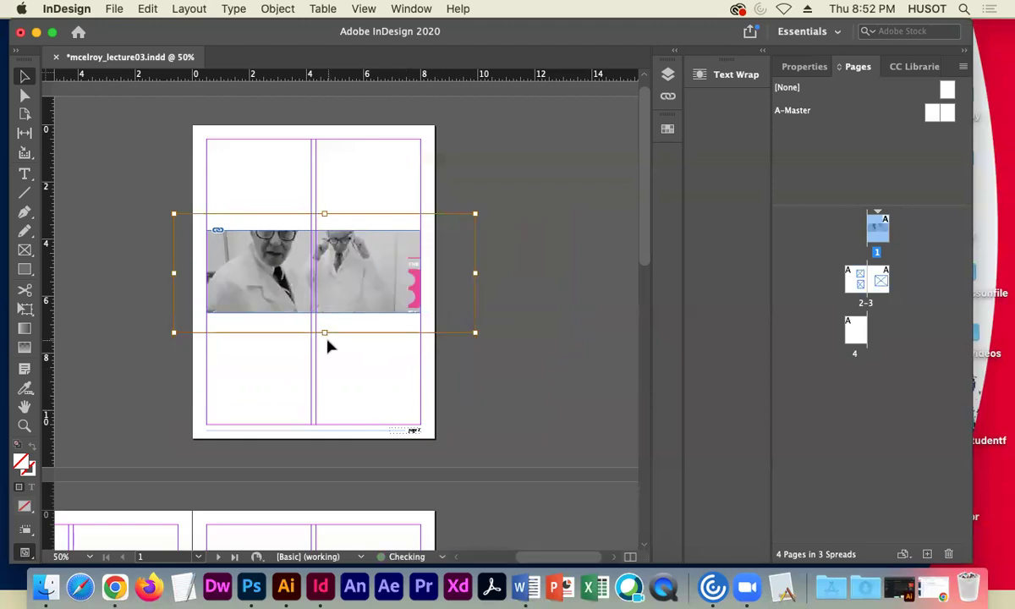
drag(326, 333, 326, 402)
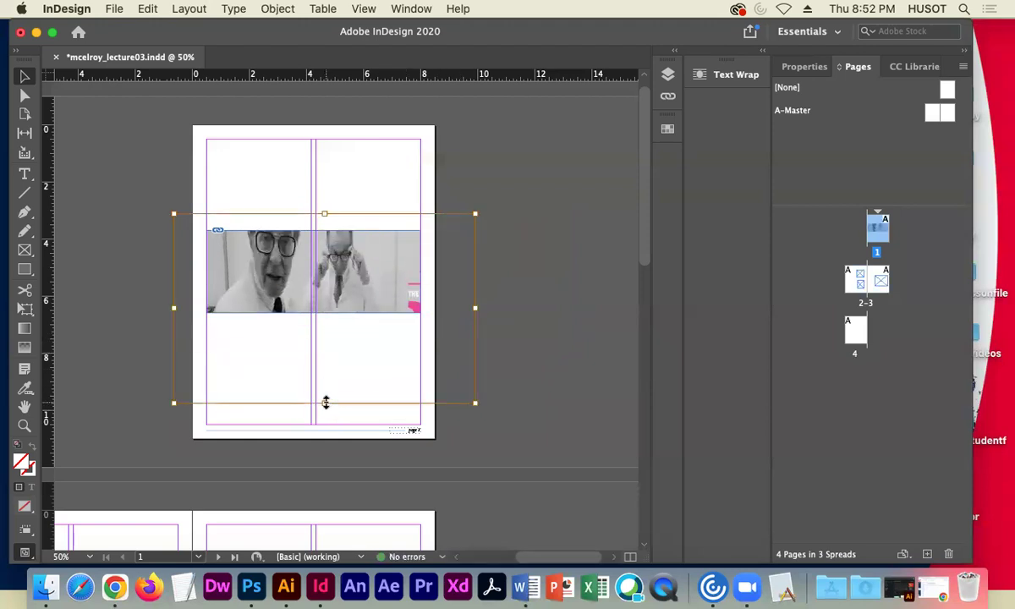
key(cmd+z)
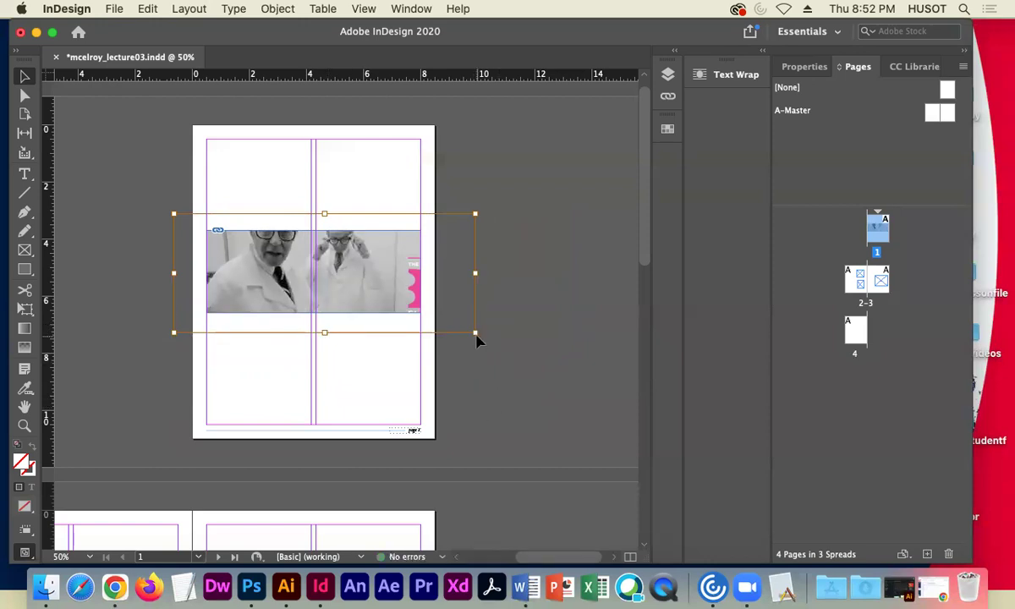
Scale the picture proportionally to about 9.6 in wide and nudge it left to bring the pink 31 into the crop.
drag(476, 340, 460, 324)
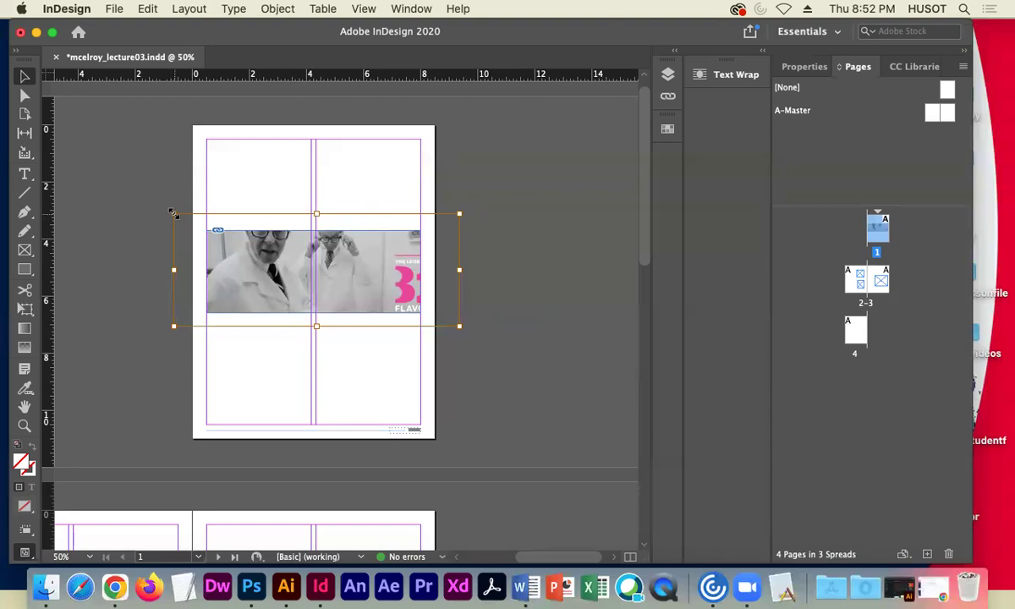
drag(175, 216, 185, 218)
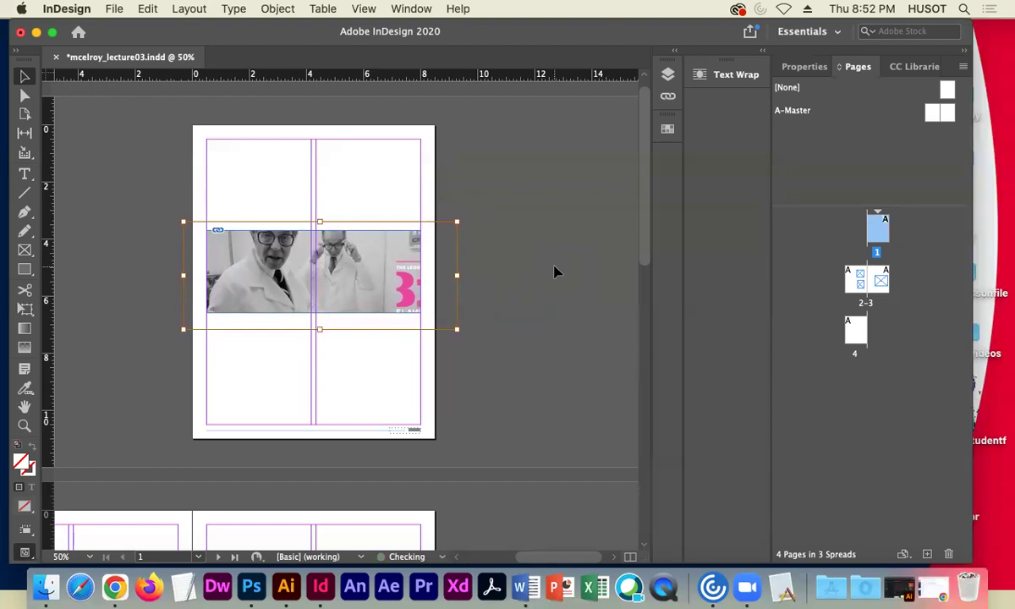
key(Left)
key(Left)
key(Left)
key(Left)
key(Left)
key(Left)
key(Left)
key(Left)
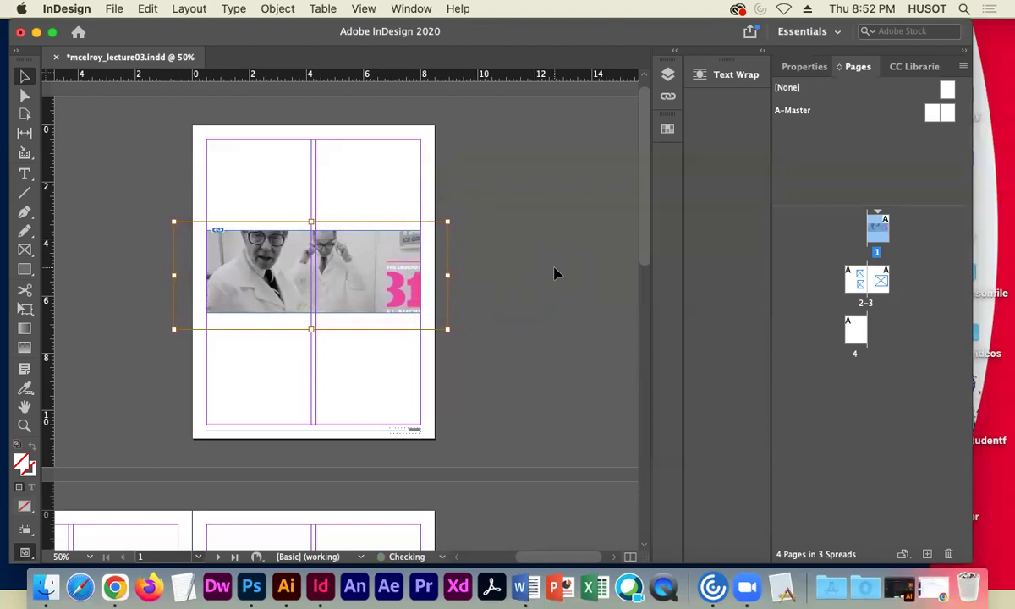
key(Left)
key(Left)
key(Left)
key(Left)
key(Left)
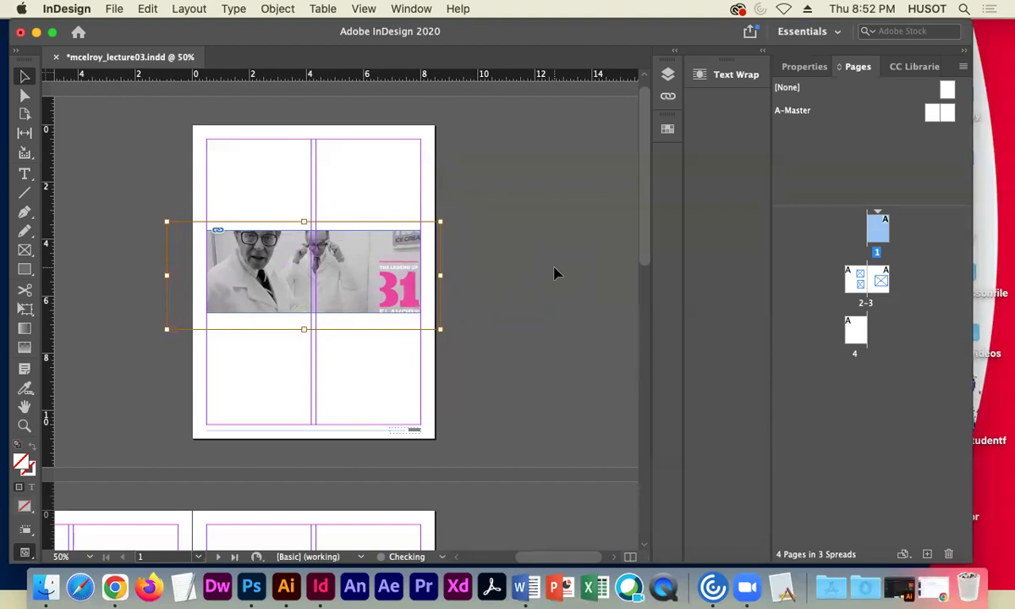
key(Left)
key(Left)
Nudge the picture slightly upward inside page 1's frame, scale it proportionally to about 9.1 in wide, and deselect it.
key(Up)
key(Up)
key(Up)
key(Up)
key(Up)
key(Up)
key(Up)
key(Up)
key(Up)
key(Up)
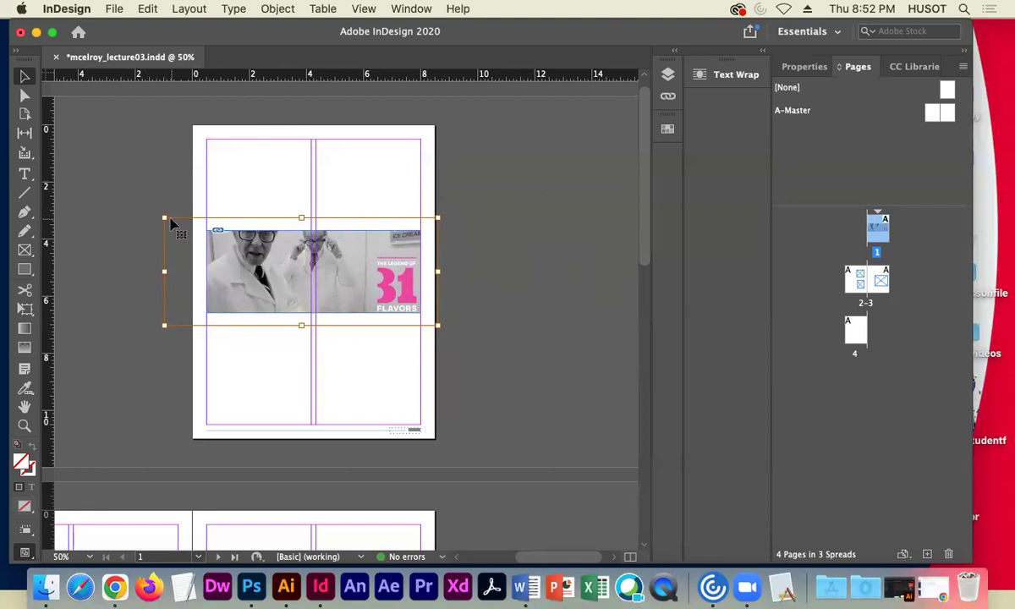
drag(164, 218, 177, 223)
click(518, 262)
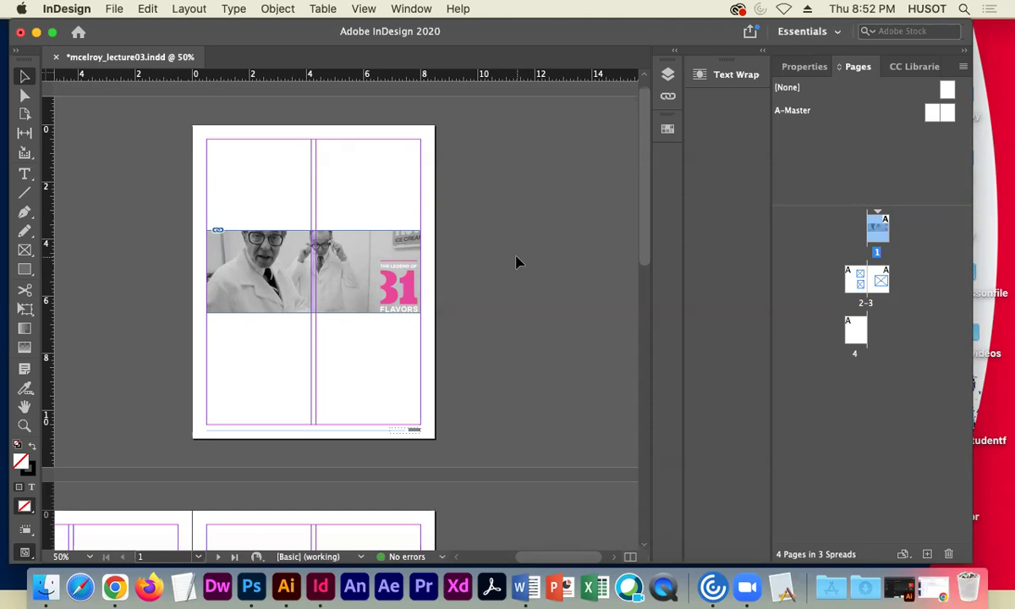
click(342, 262)
double_click(339, 258)
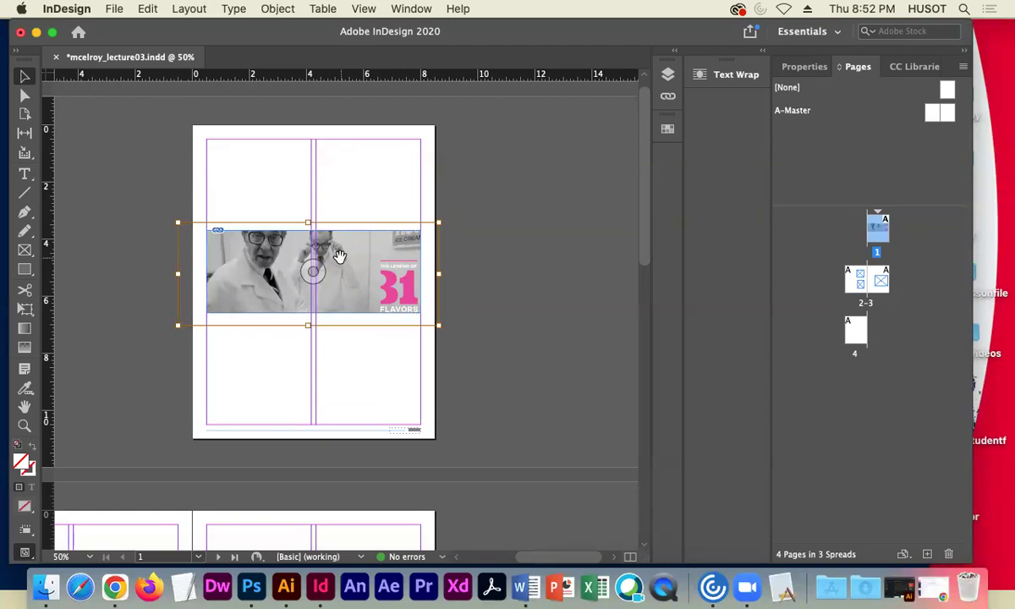
click(362, 163)
double_click(349, 254)
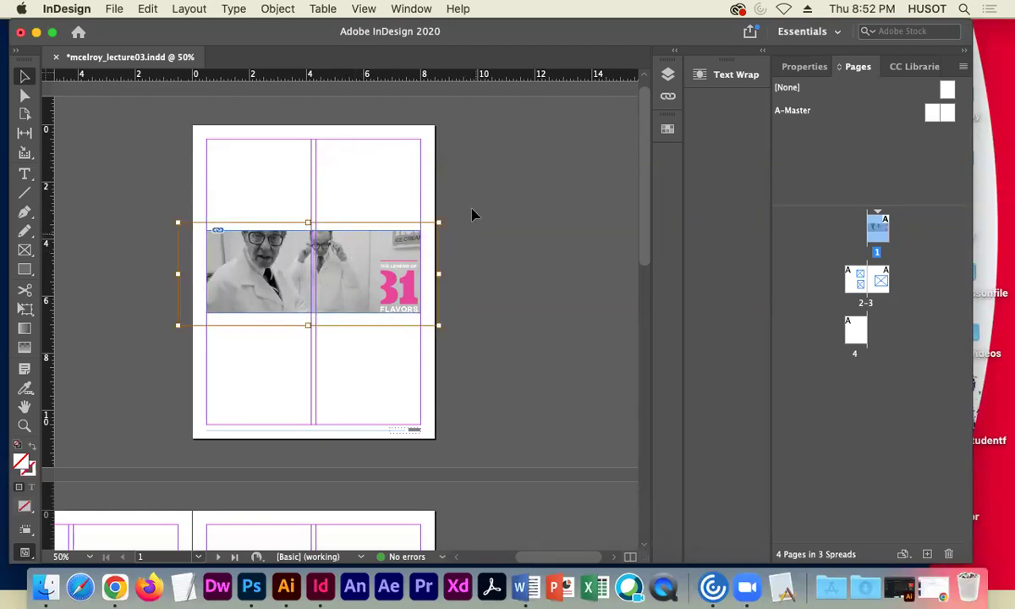
click(378, 183)
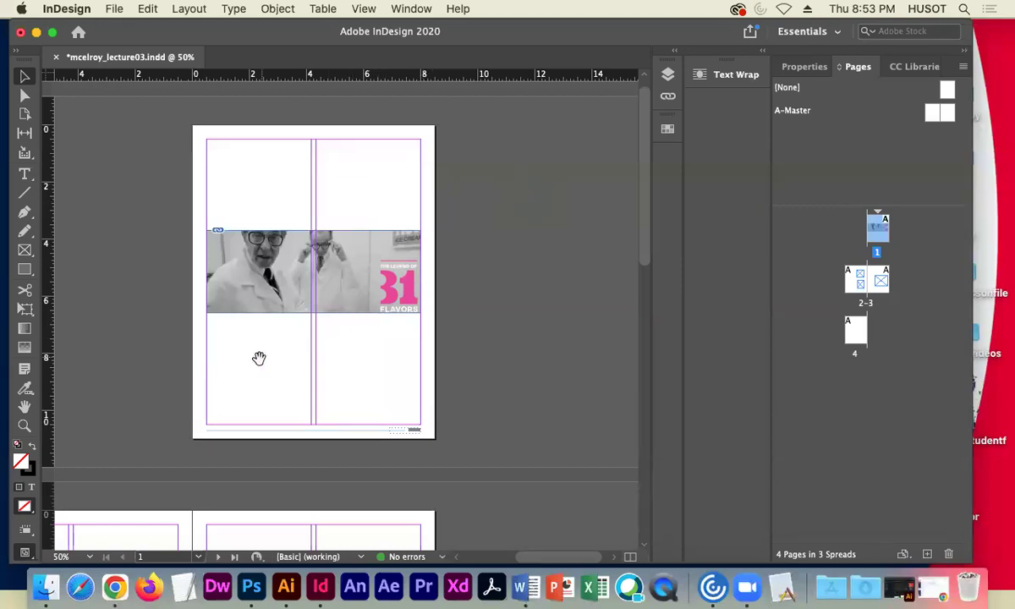
Place the ice cream scoop screenshot ending in 4.32 PM into the upper empty frame on page 2.
scroll(259, 358, down, 10)
scroll(259, 358, left, 5)
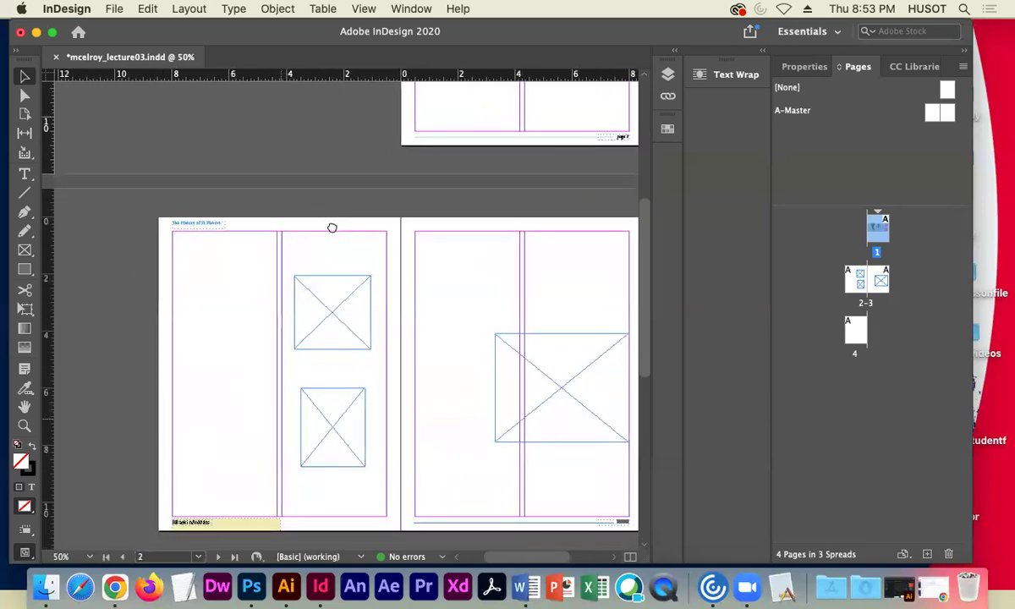
click(344, 335)
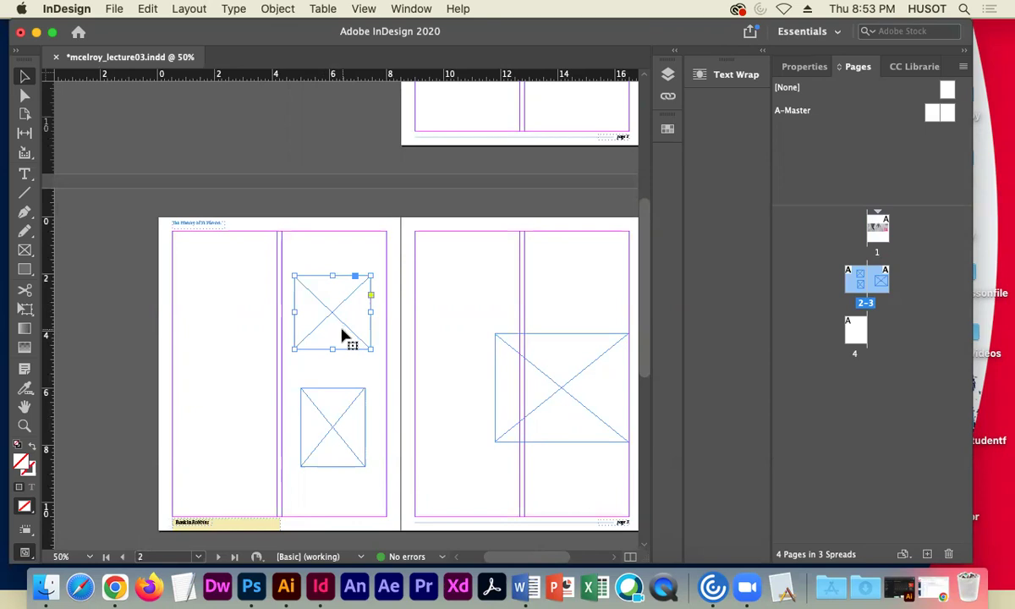
click(227, 256)
click(113, 9)
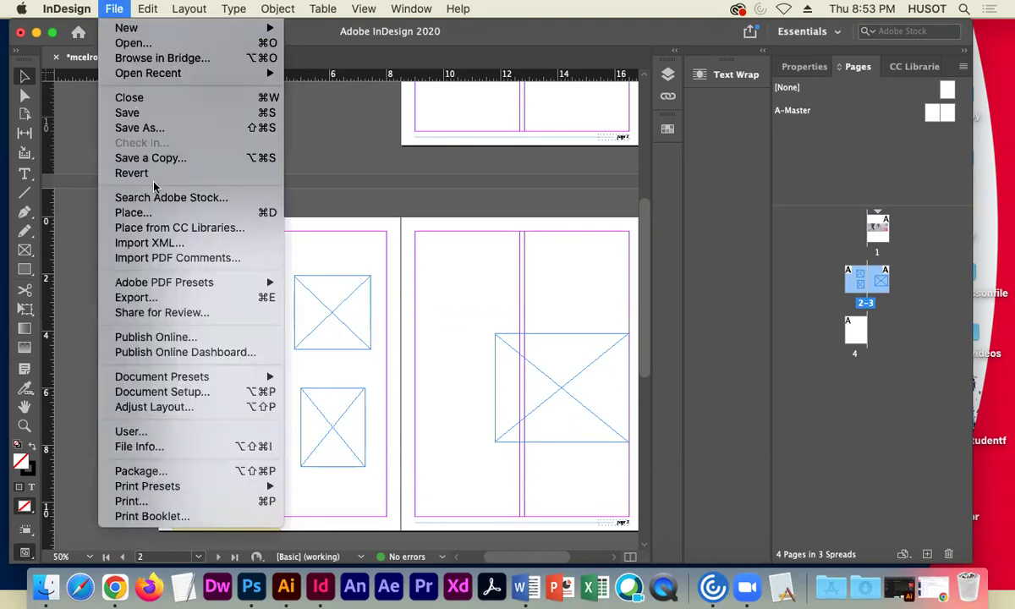
click(229, 212)
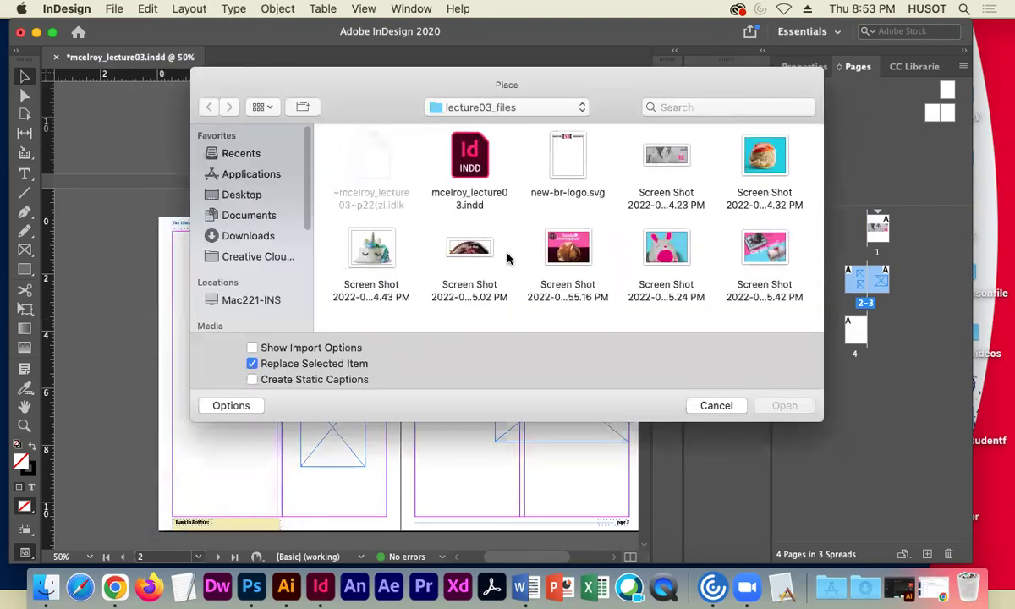
click(764, 165)
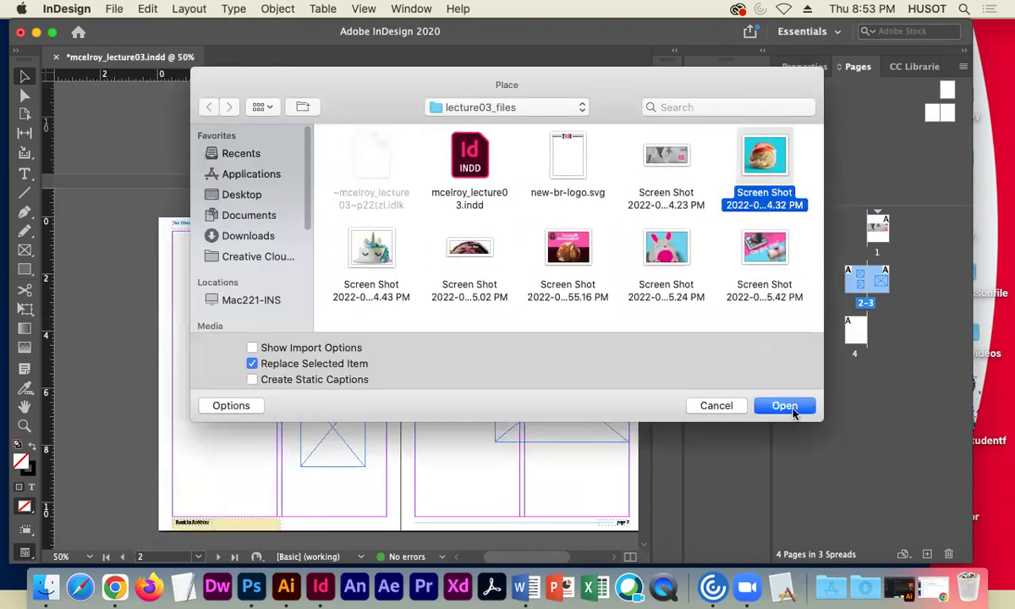
click(784, 406)
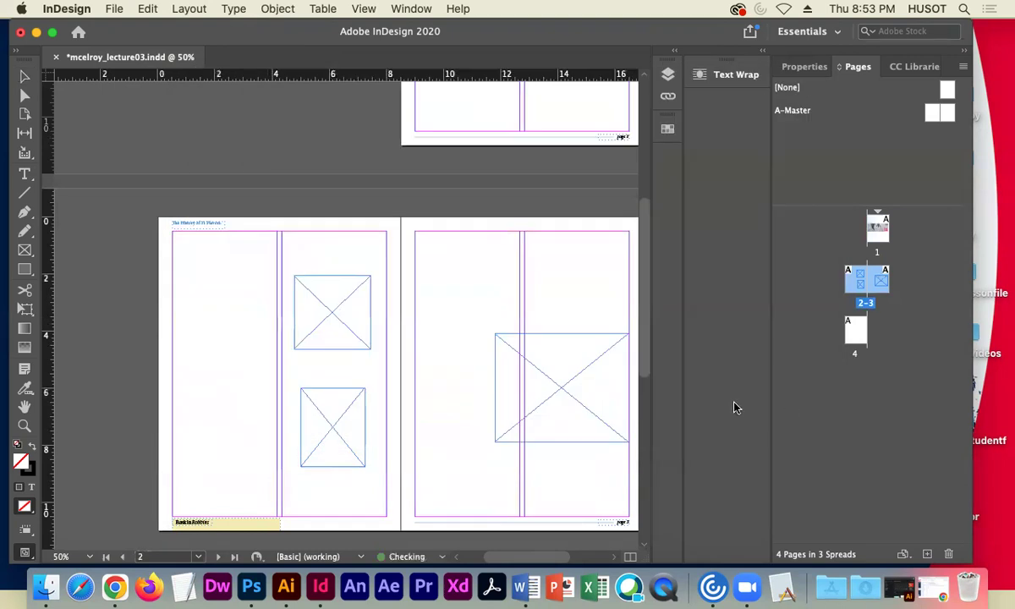
click(322, 299)
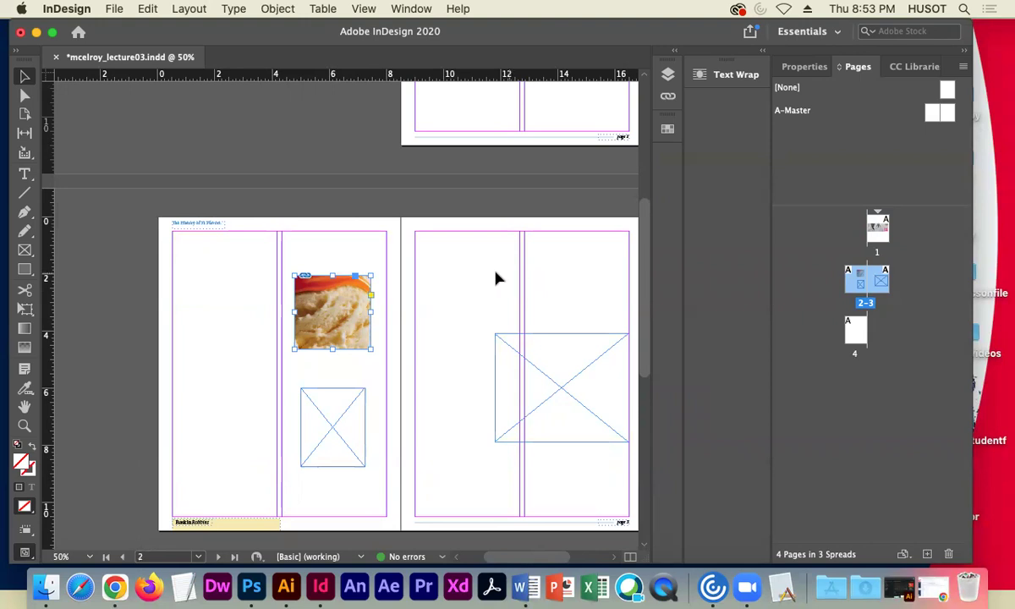
Scale the ice cream picture down proportionally to about 5.1 in wide and center it in page 2's upper frame.
click(333, 312)
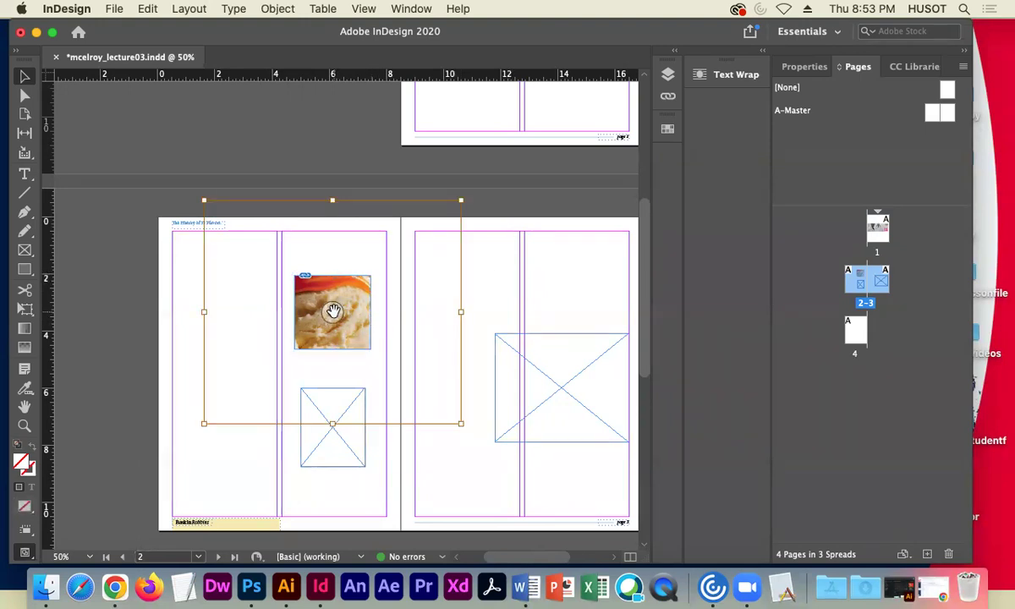
drag(461, 421, 394, 359)
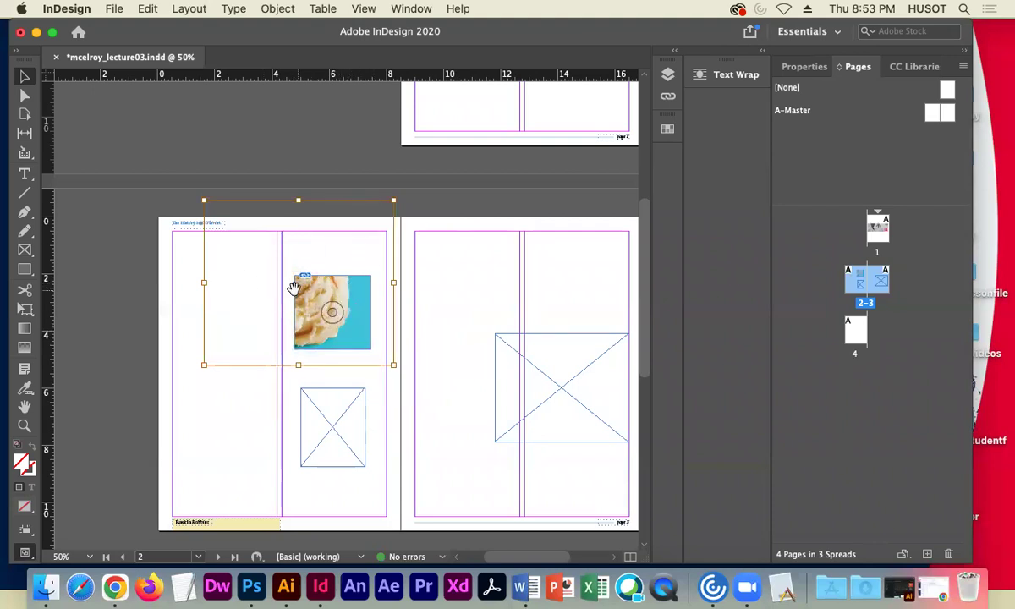
drag(311, 291, 340, 321)
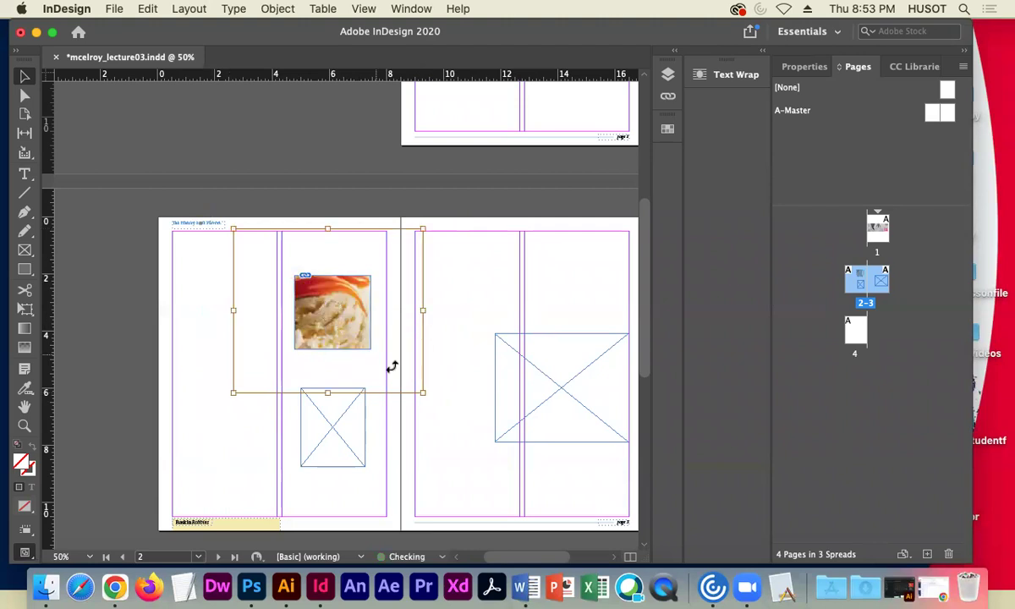
drag(421, 394, 382, 352)
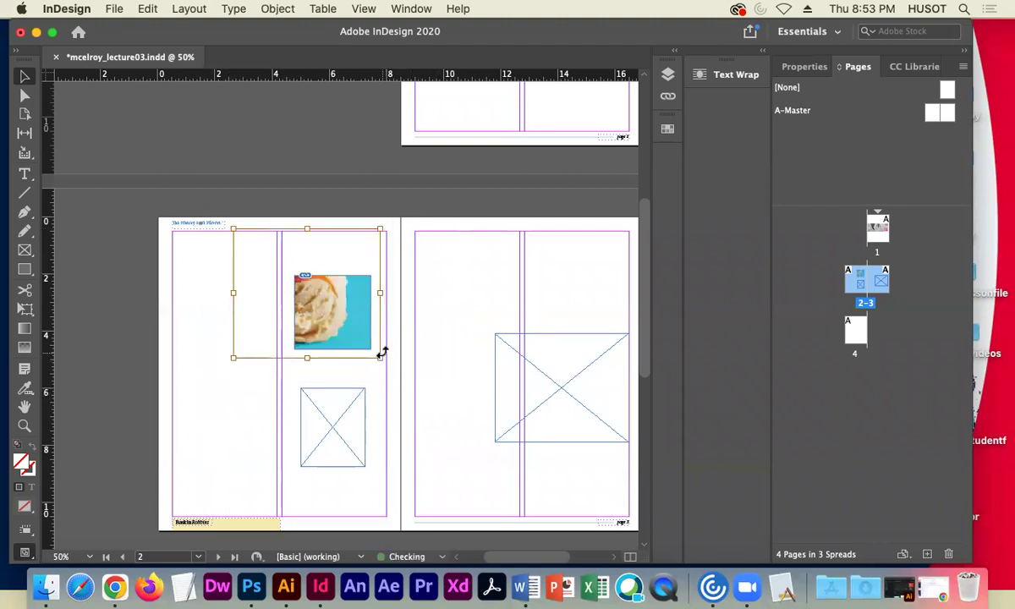
drag(312, 292, 338, 321)
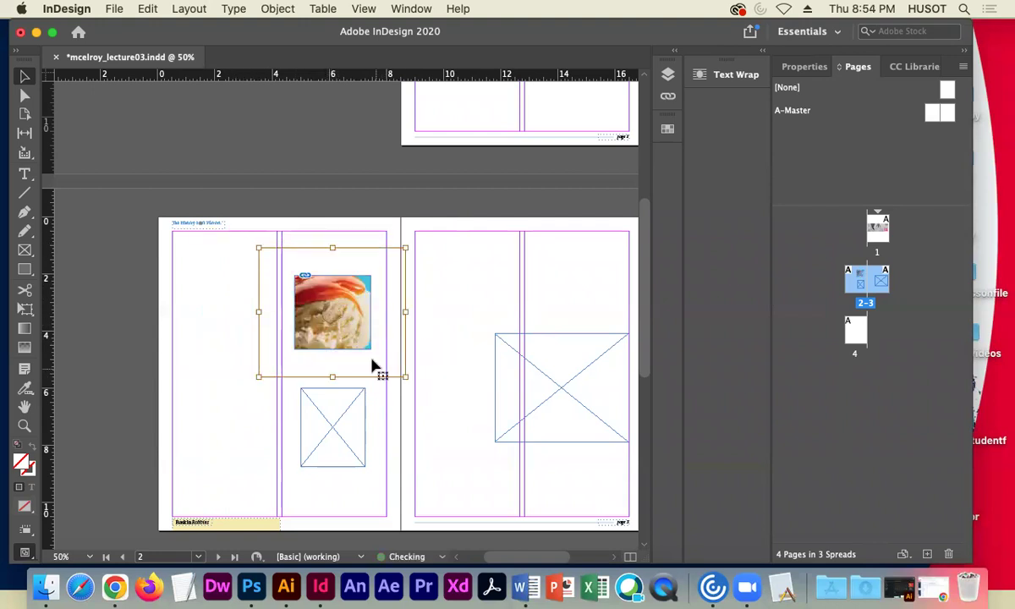
Scale the ice cream picture further down to about 3.5 in wide and reposition it to fit the whole scoop in the frame.
drag(403, 377, 386, 358)
drag(347, 293, 358, 302)
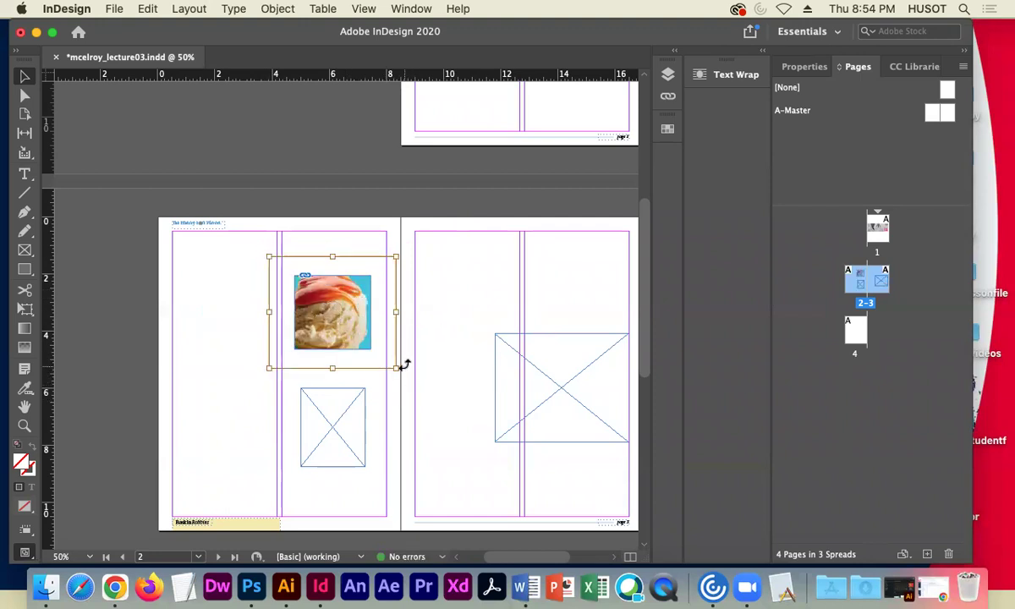
drag(397, 367, 357, 313)
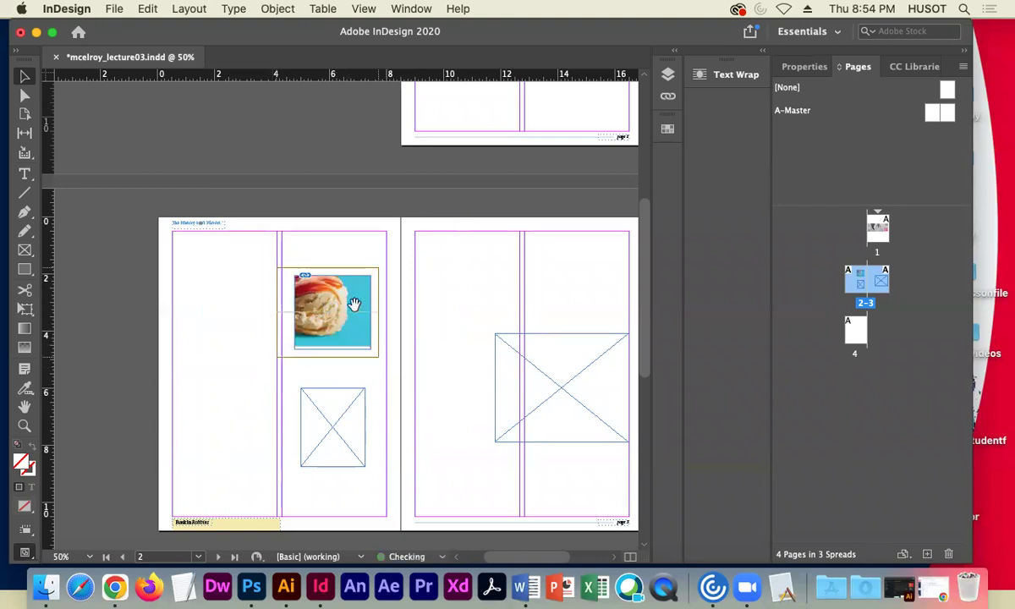
click(213, 267)
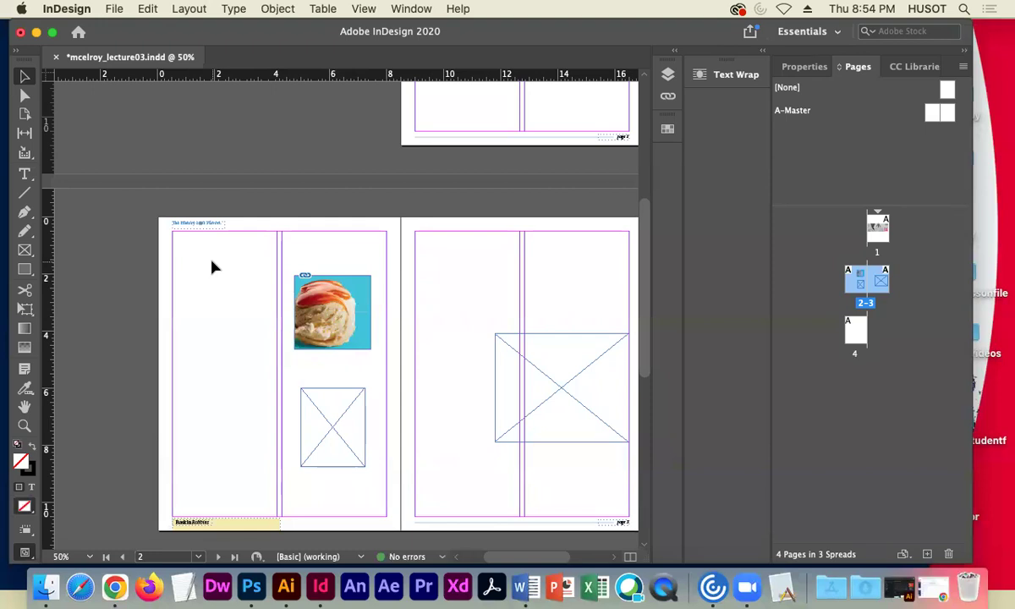
Place the bunny cake screenshot ending in 5.24 PM into the lower empty frame on page 2.
click(335, 436)
click(105, 10)
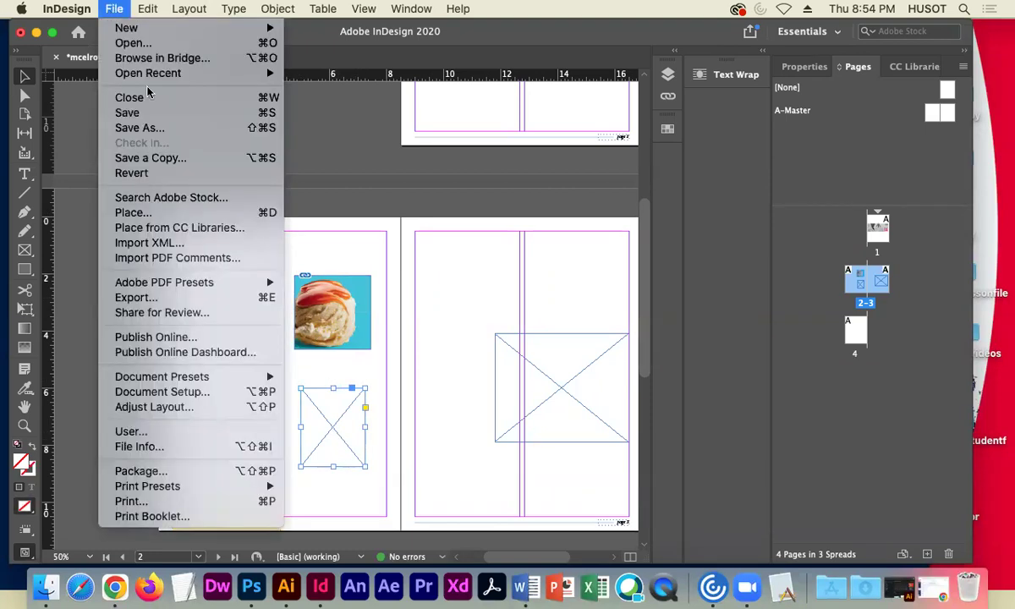
click(133, 213)
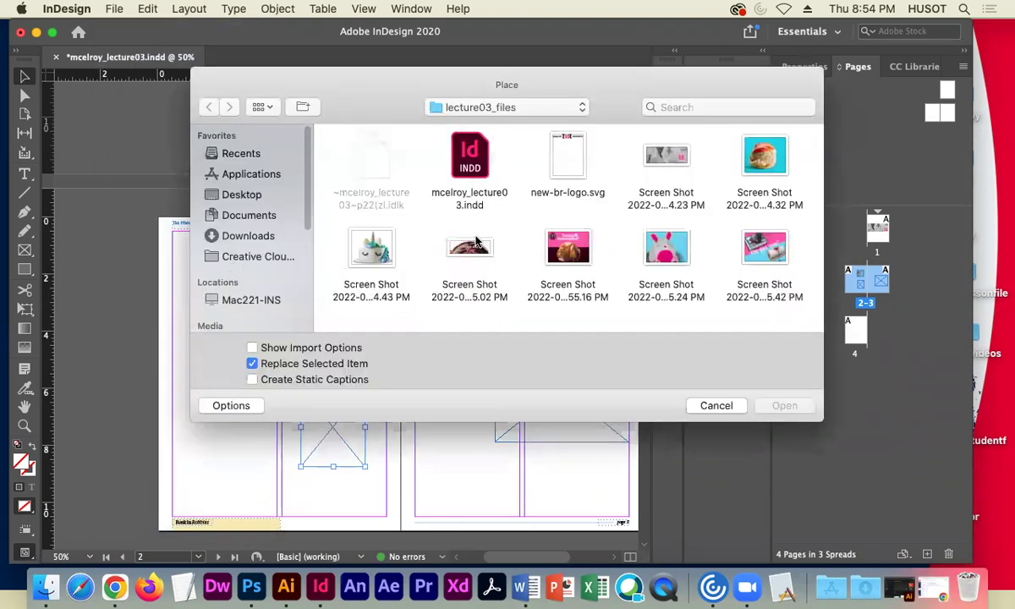
click(666, 258)
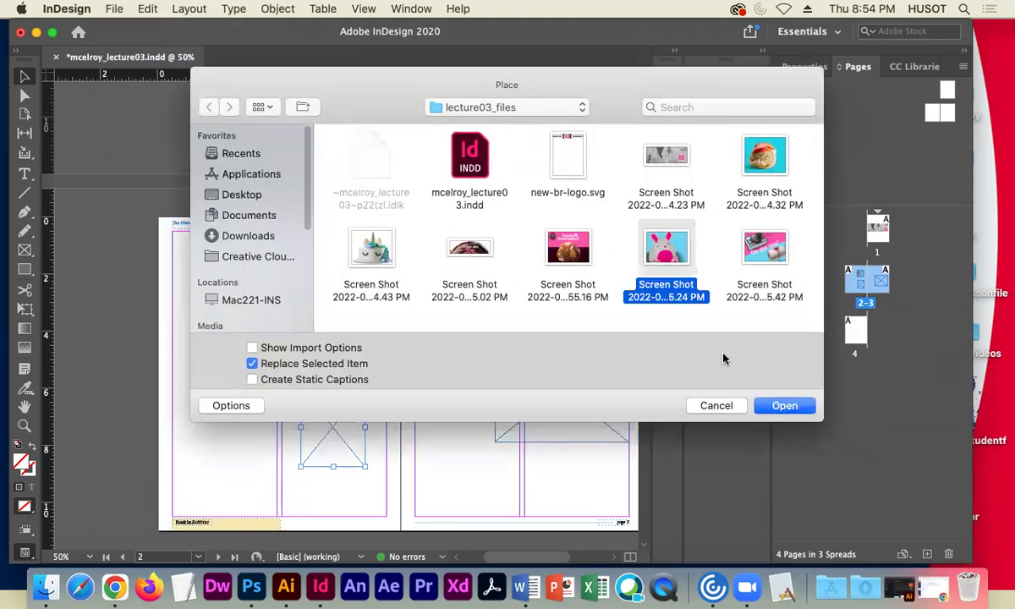
click(784, 406)
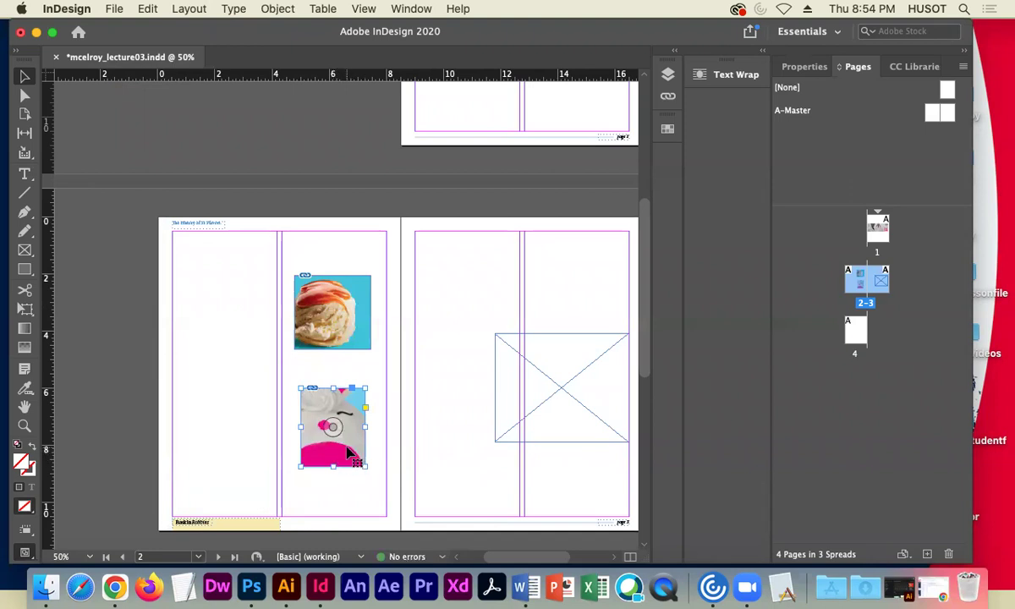
Scale the bunny picture down proportionally from its center to about 4 in wide inside page 2's lower frame, and deselect it.
click(346, 446)
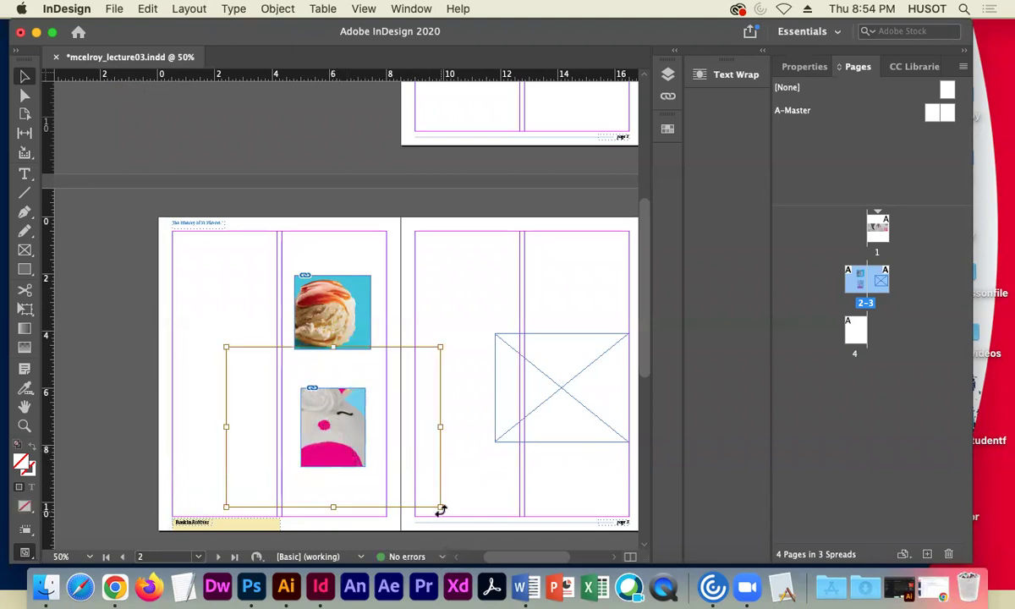
drag(439, 507, 386, 468)
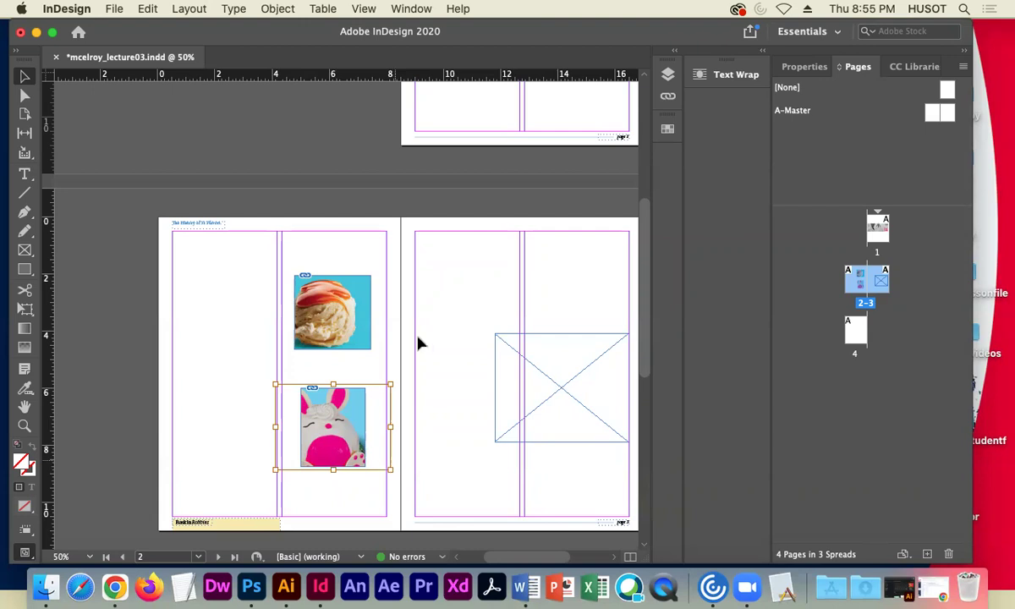
click(493, 311)
Place the unicorn cake screenshot ending in 4.43 PM into the empty frame on page 3.
click(114, 8)
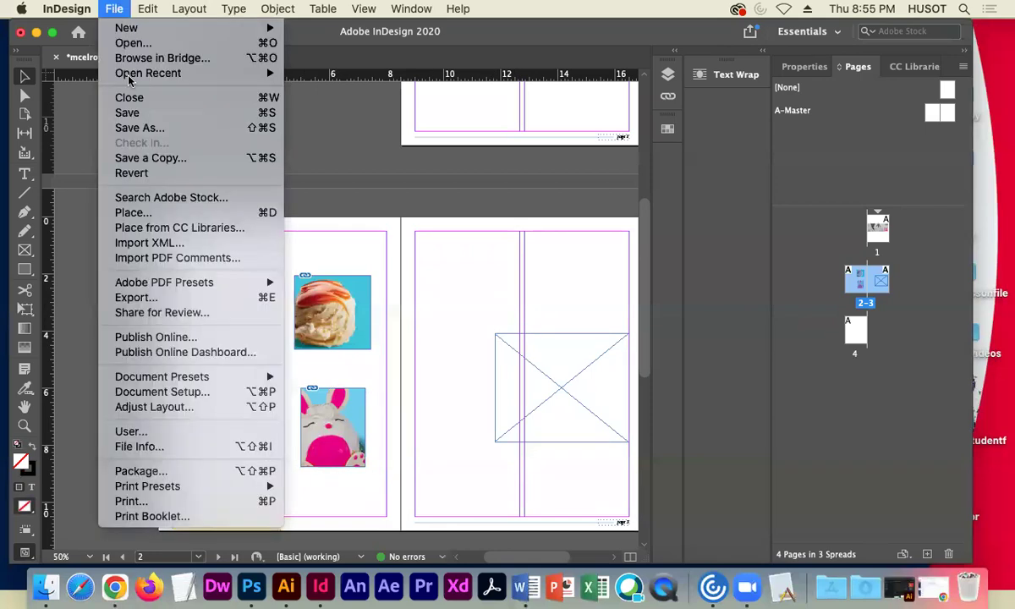
click(135, 213)
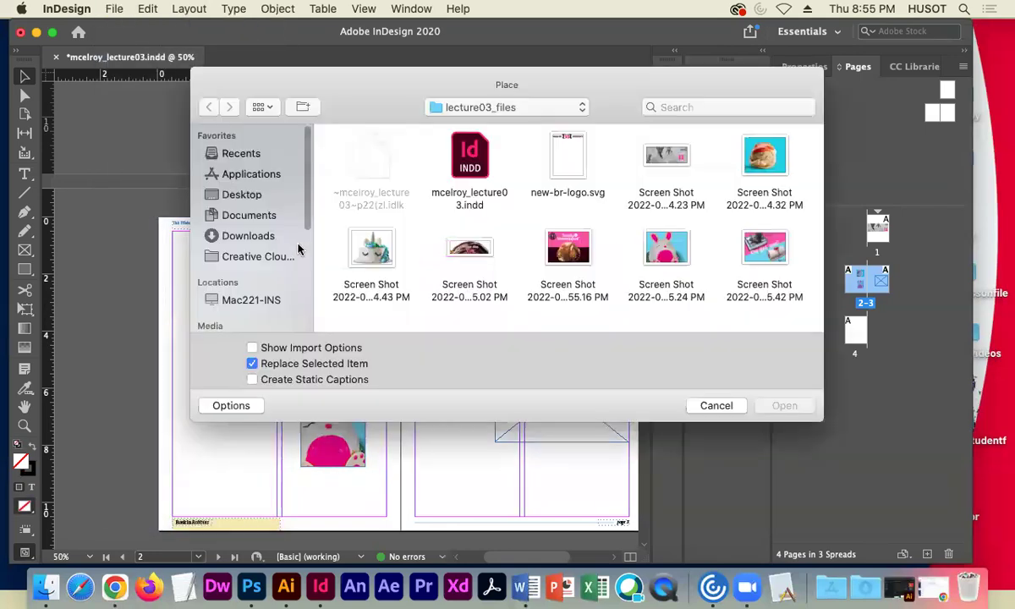
click(360, 245)
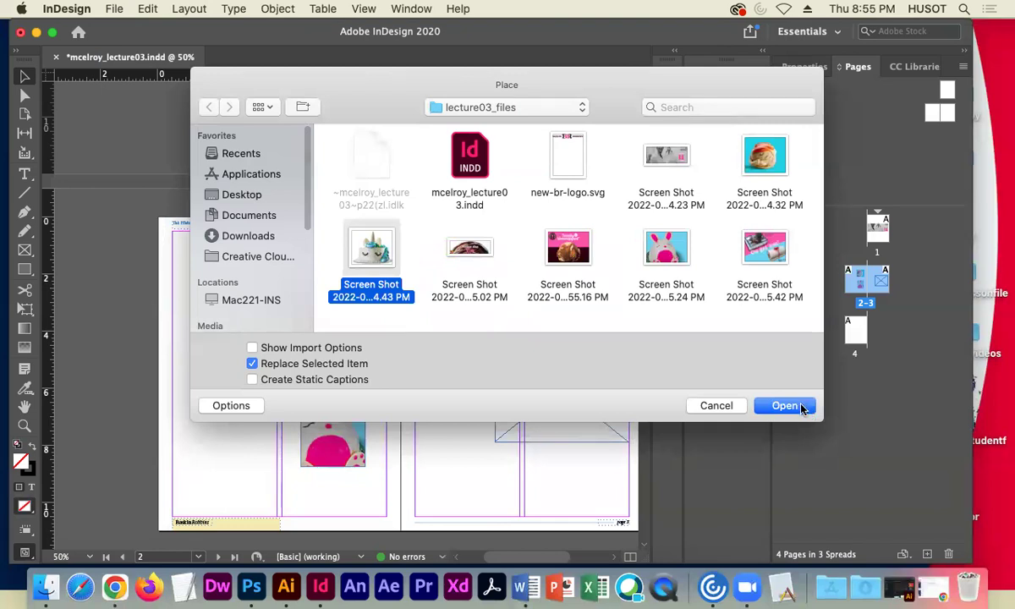
click(784, 406)
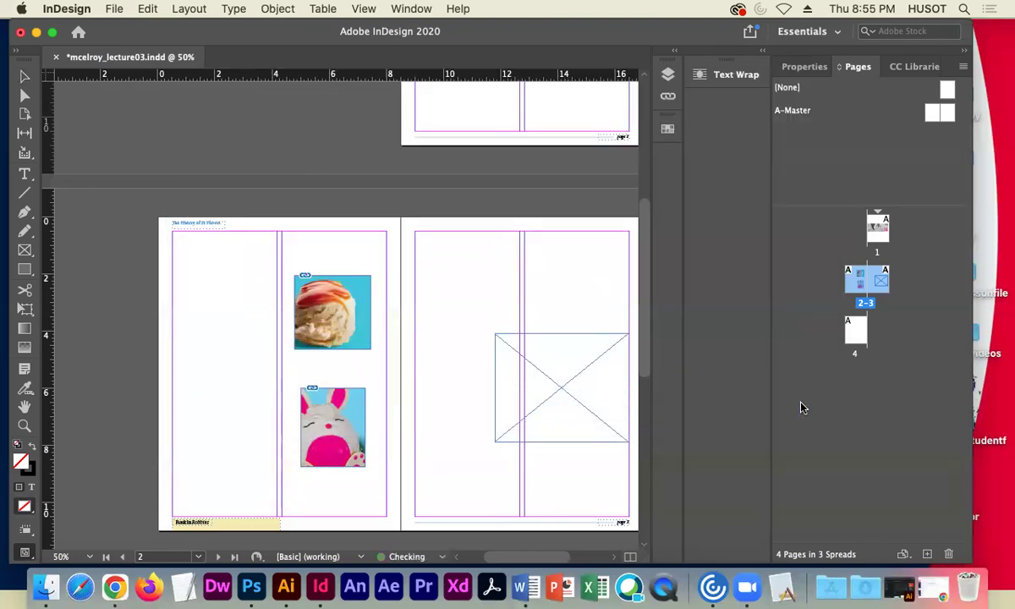
click(526, 355)
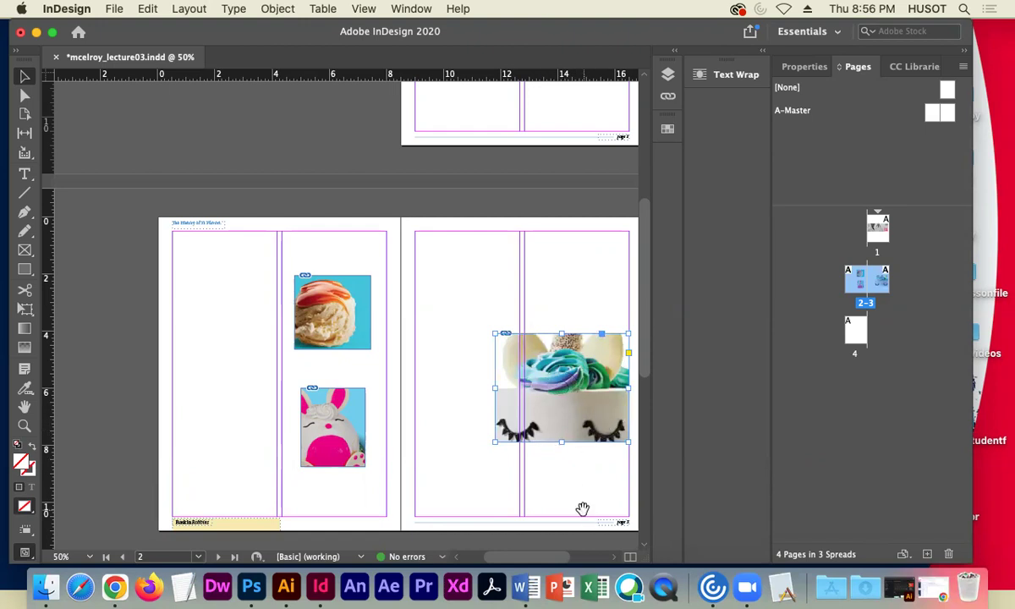
Scale the unicorn cake picture down proportionally from its center to about 5.3 in wide inside page 3's frame, and deselect it.
drag(583, 508, 496, 475)
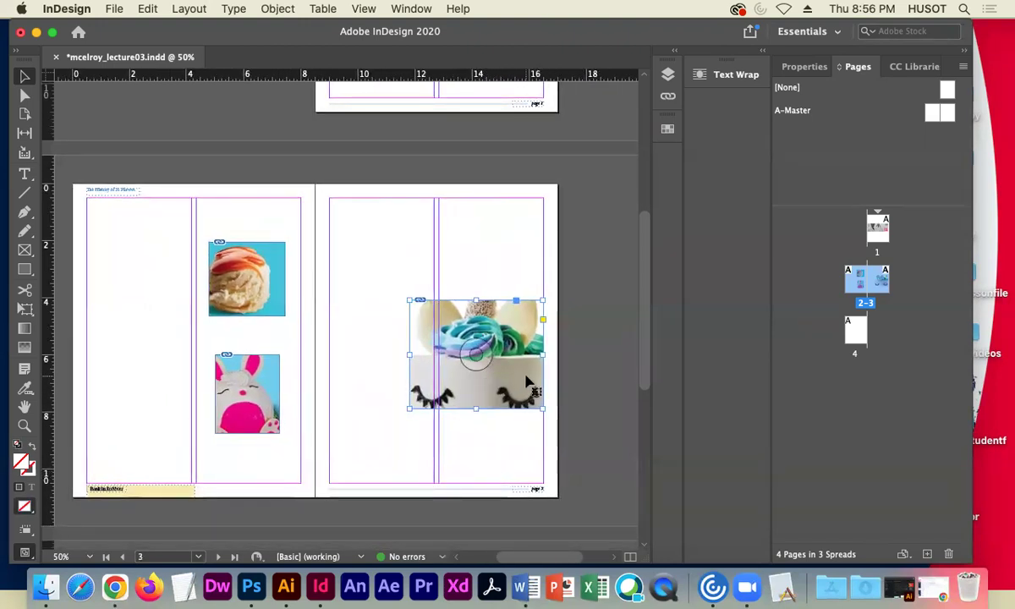
click(475, 356)
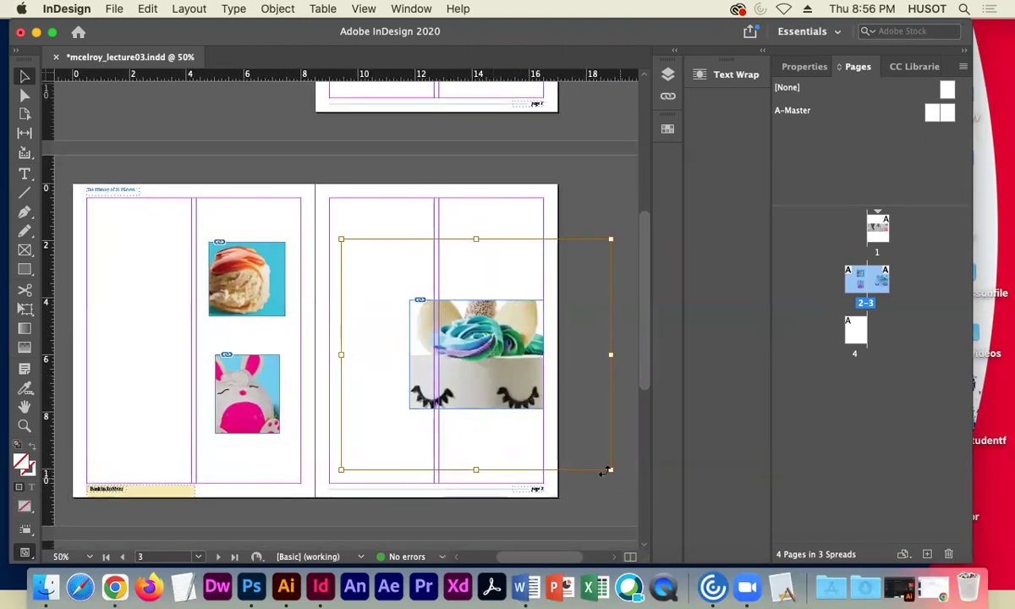
drag(610, 469, 552, 425)
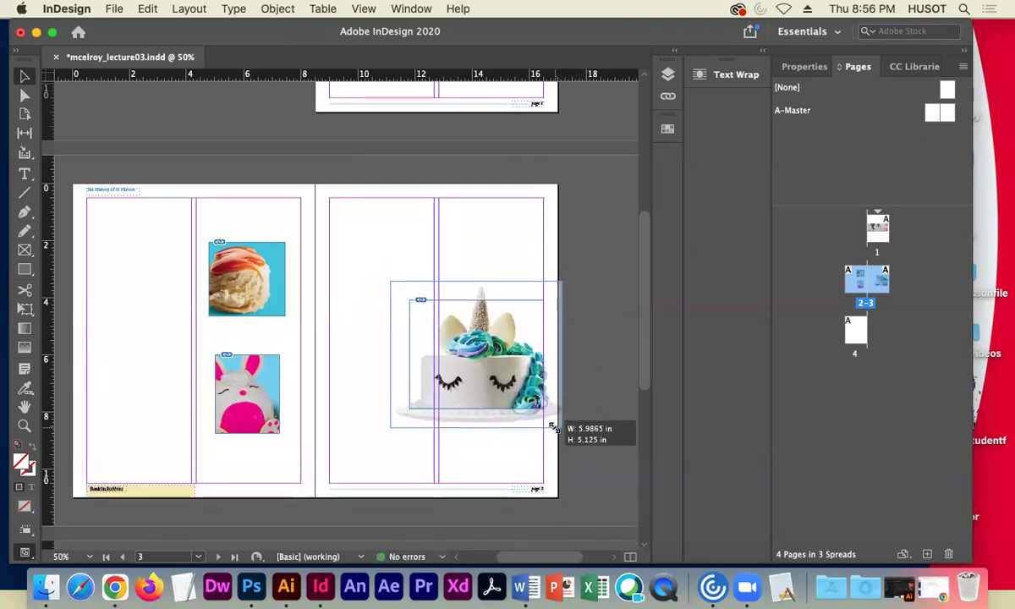
drag(552, 426, 544, 420)
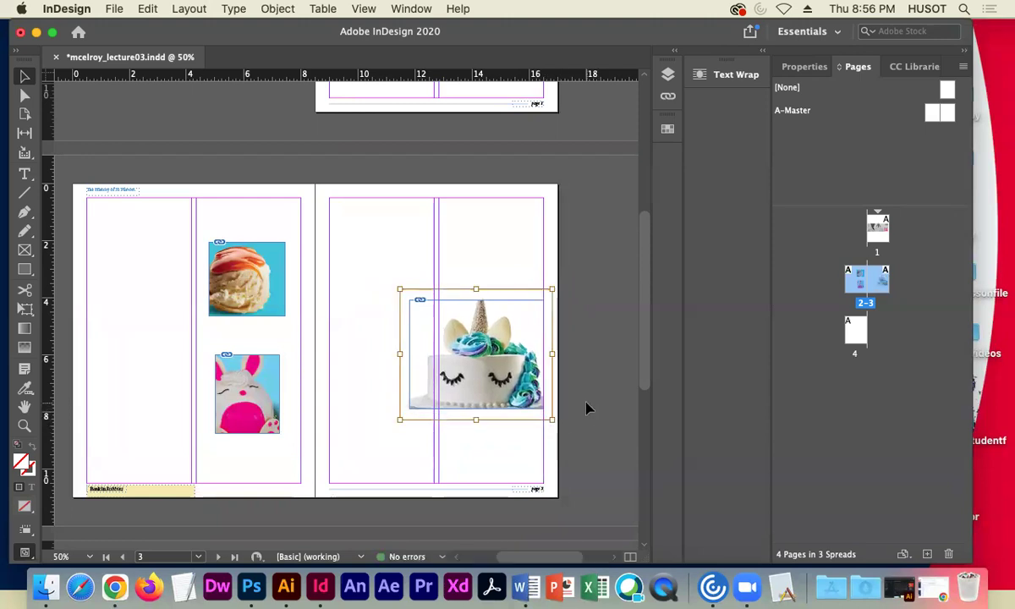
click(452, 254)
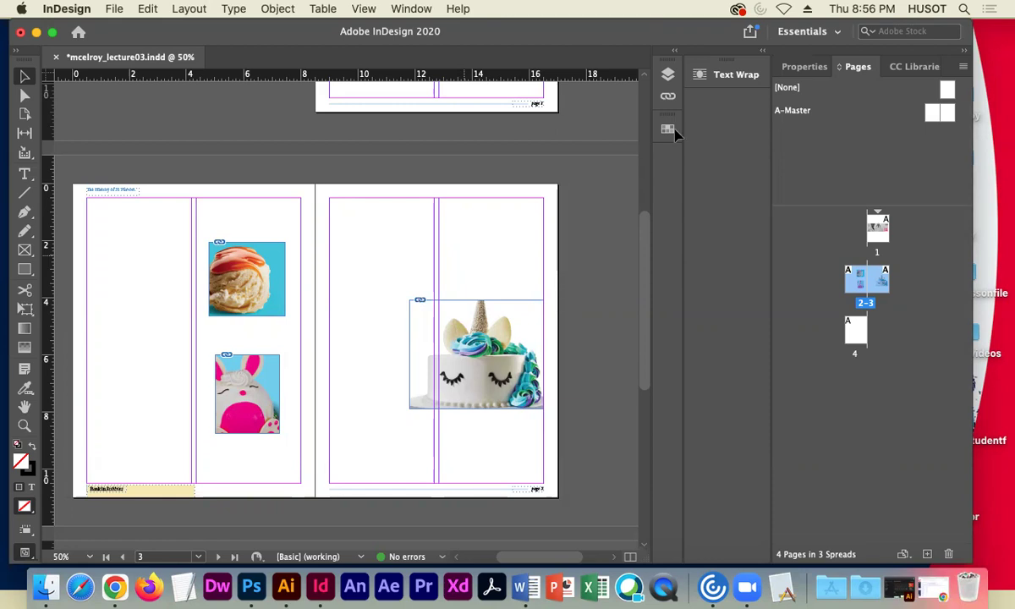
View the A-Master spread, page 1 and the page 2-3 spread in turn.
double_click(935, 117)
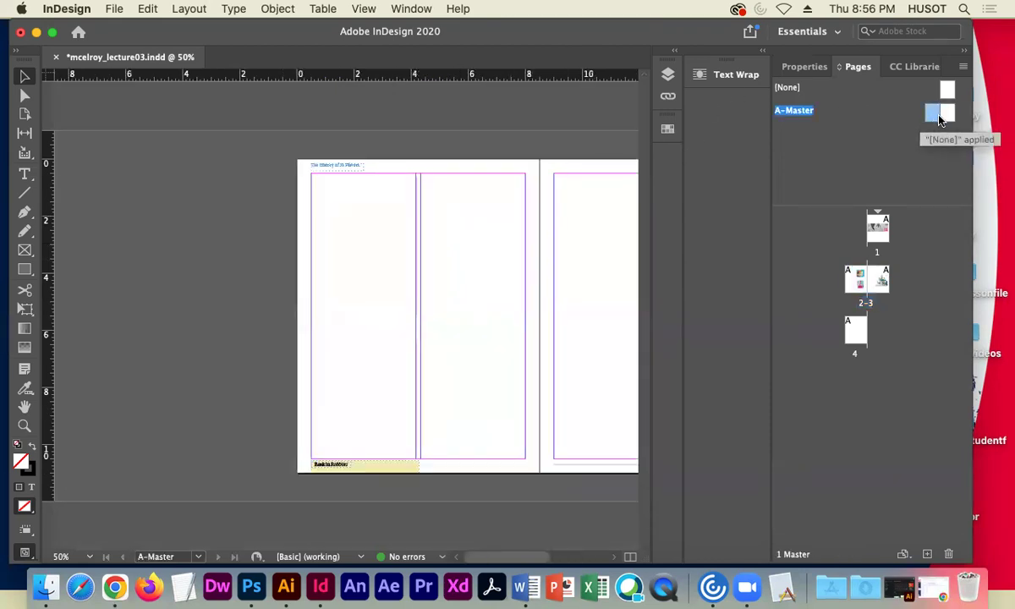
double_click(877, 228)
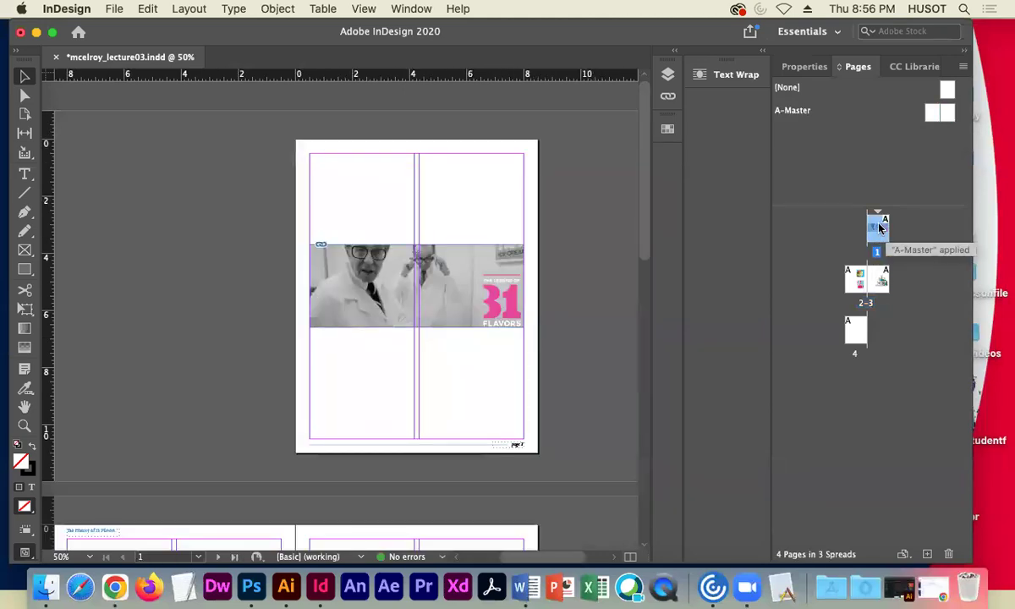
double_click(854, 281)
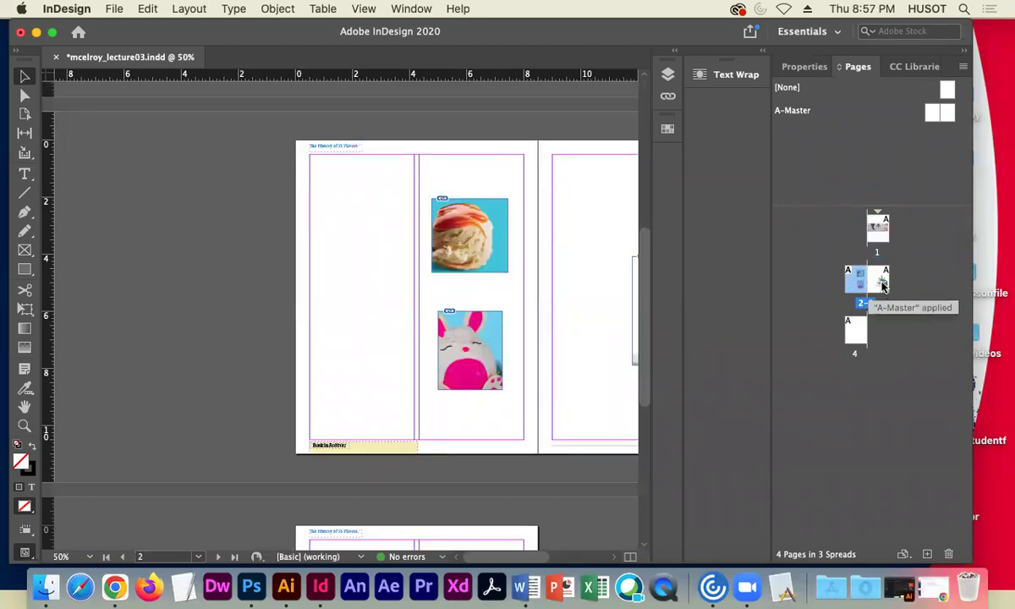
double_click(864, 302)
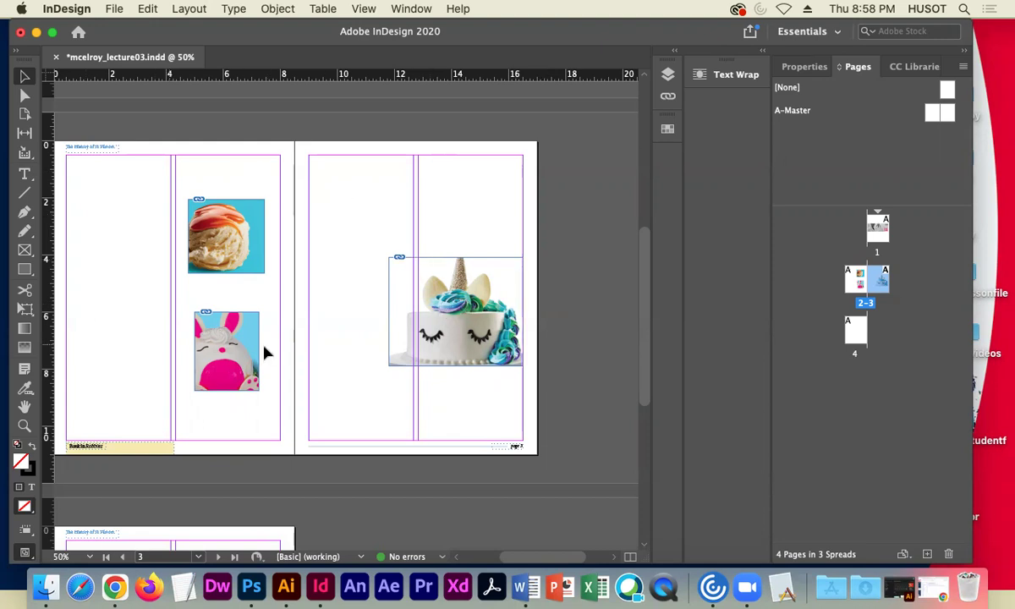
Draw a text frame about 3.7 by 10 in over page 2's first column and fill it with placeholder text.
double_click(854, 279)
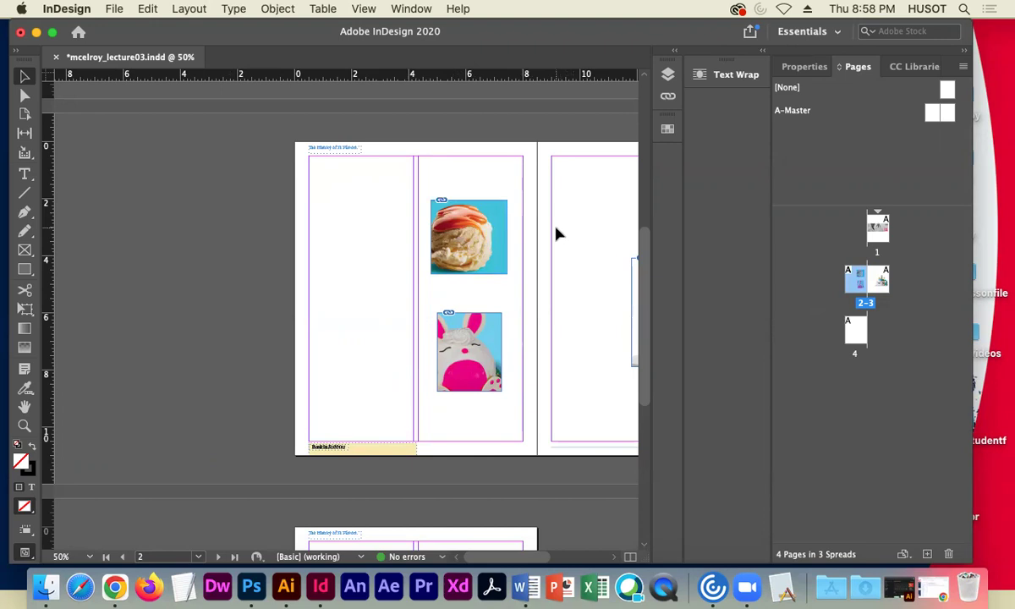
click(24, 175)
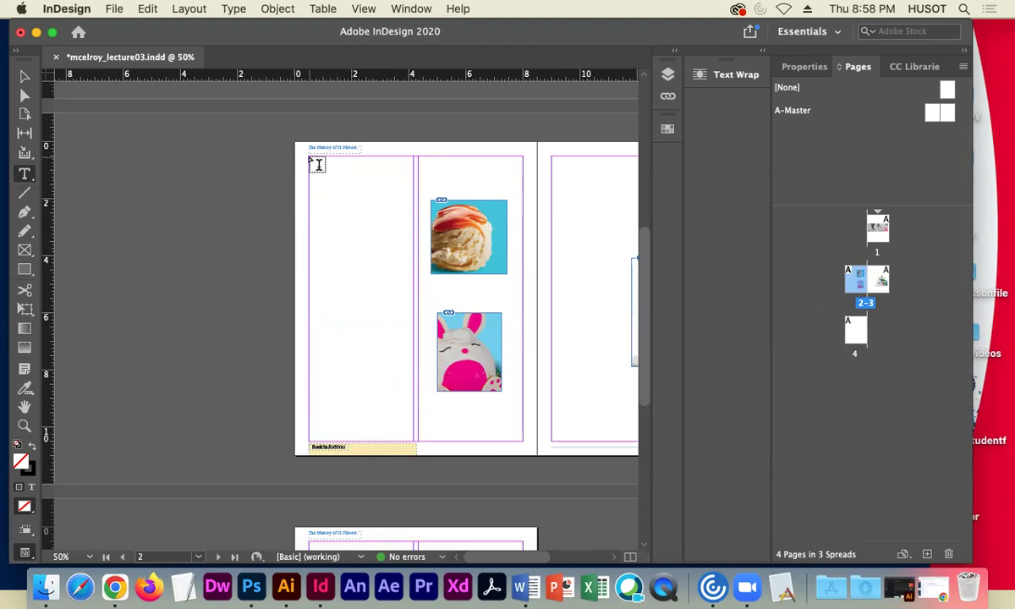
drag(309, 158, 417, 440)
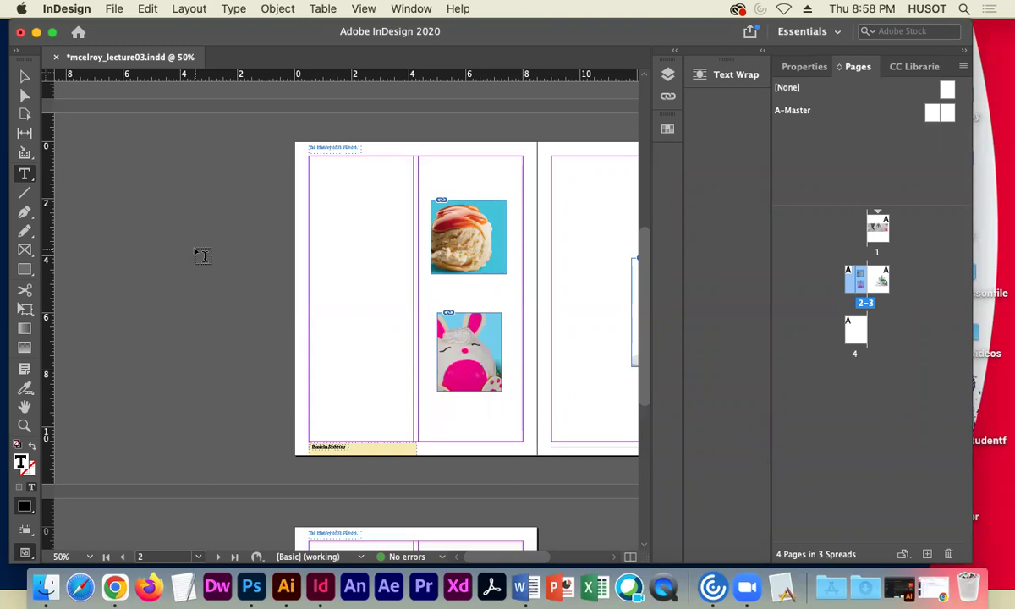
click(234, 8)
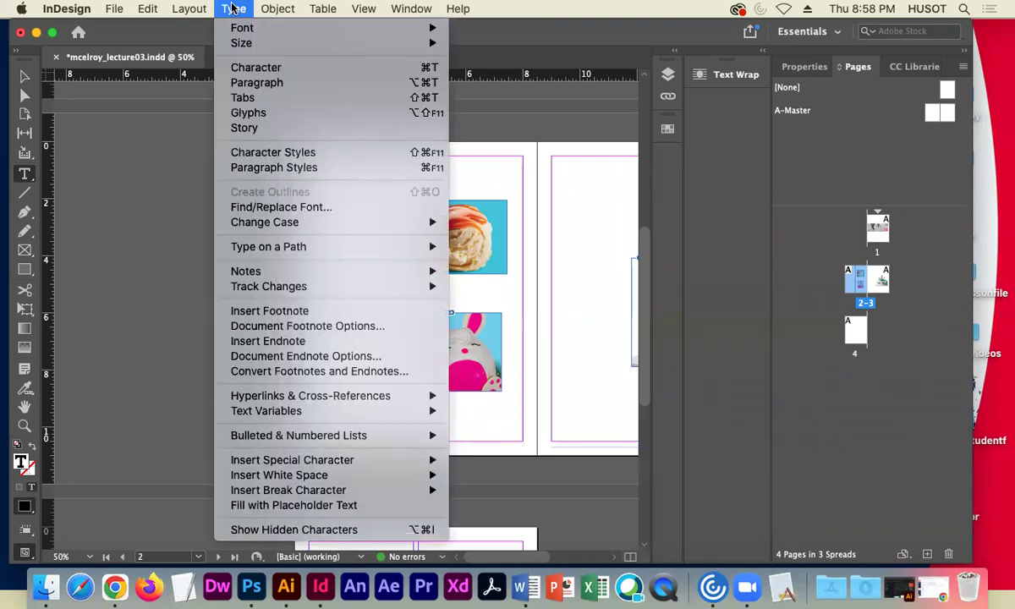
click(348, 505)
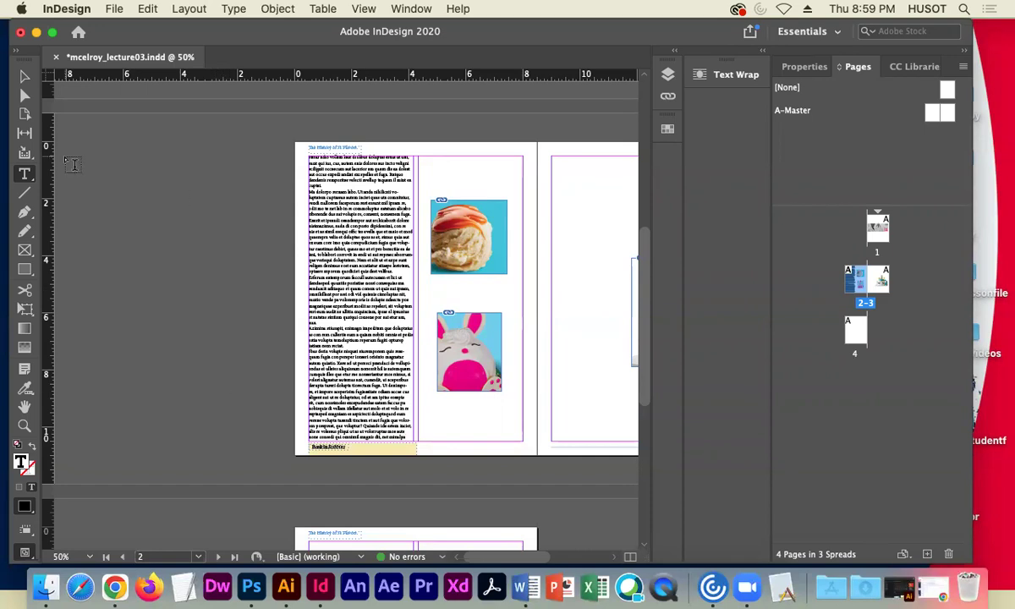
Widen page 2's text frame to about 7.5 in so it spans both columns and overlaps the pictures.
click(24, 76)
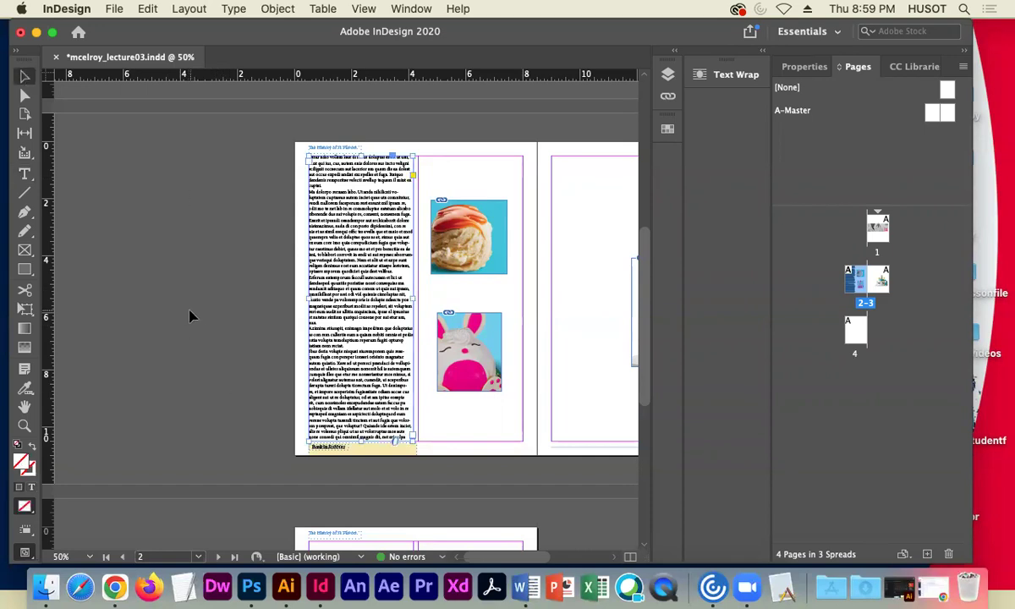
key(super+equal)
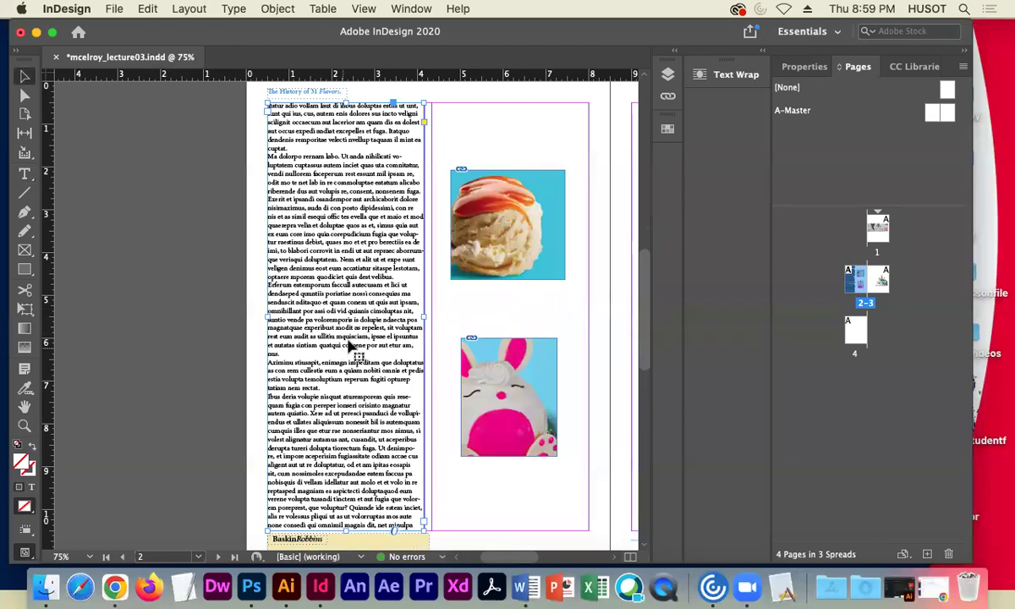
drag(424, 315, 514, 326)
drag(331, 326, 423, 307)
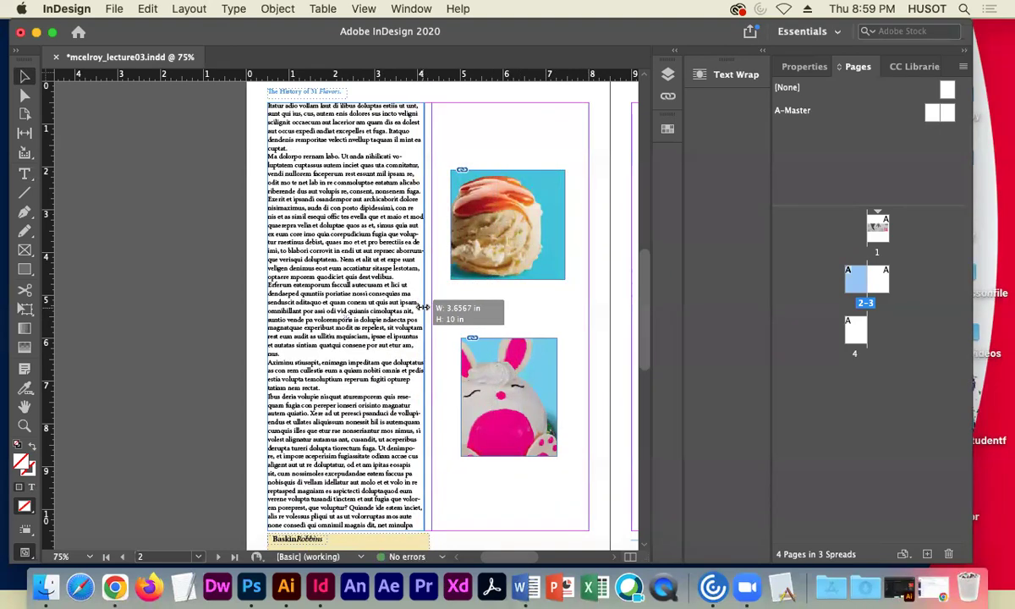
drag(423, 307, 589, 312)
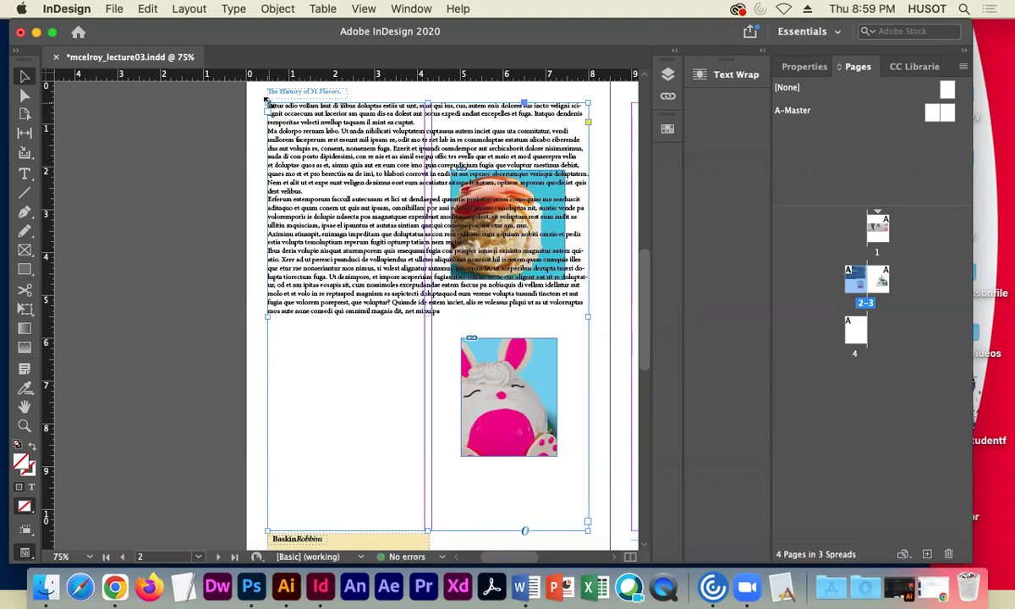
mouse_move(587, 529)
mouse_down()
mouse_move(329, 374)
mouse_move(448, 428)
mouse_move(564, 524)
mouse_move(586, 528)
mouse_up()
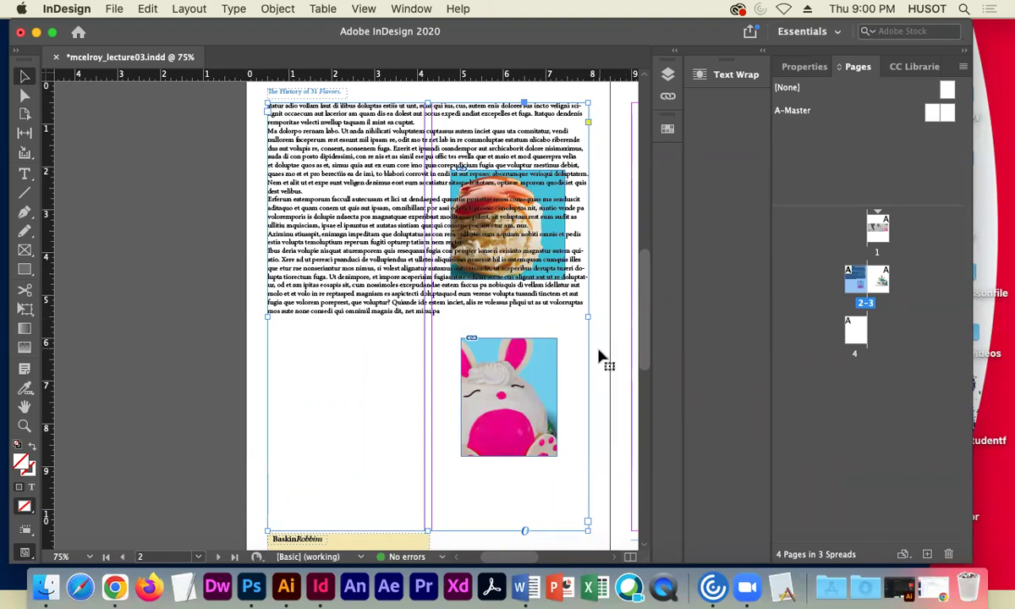
mouse_move(586, 327)
mouse_down()
mouse_move(436, 328)
mouse_move(584, 333)
mouse_up()
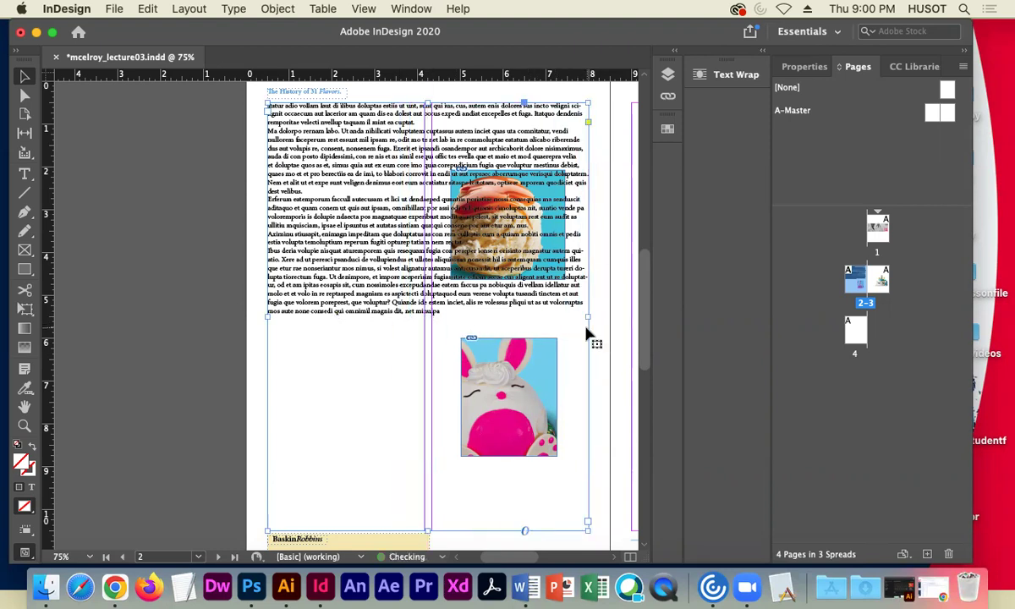
Append placeholder text after the existing paragraphs to fill the rest of page 2's text frame, and select the frame.
key(t)
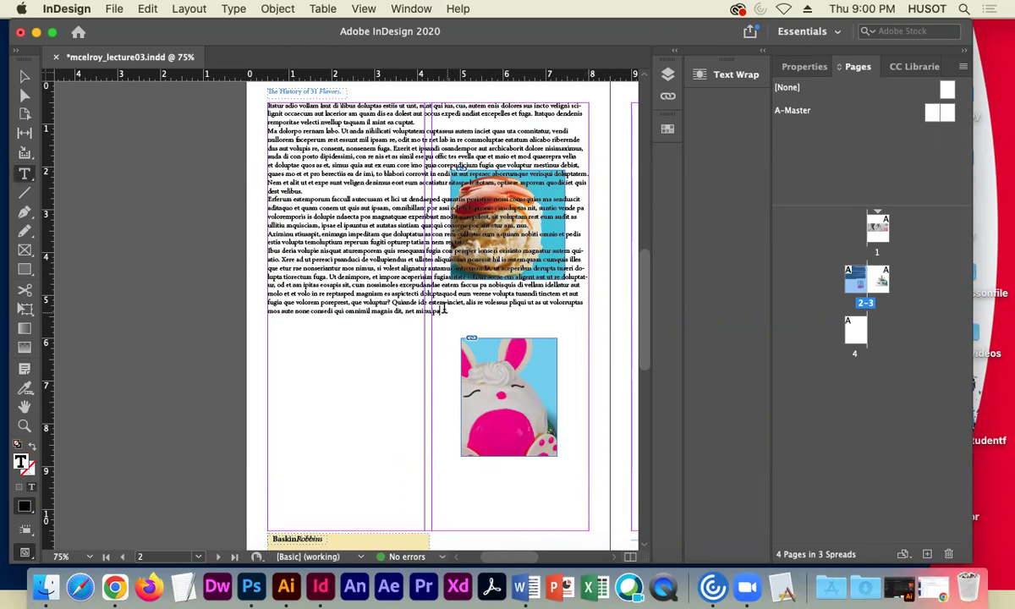
click(443, 311)
click(232, 11)
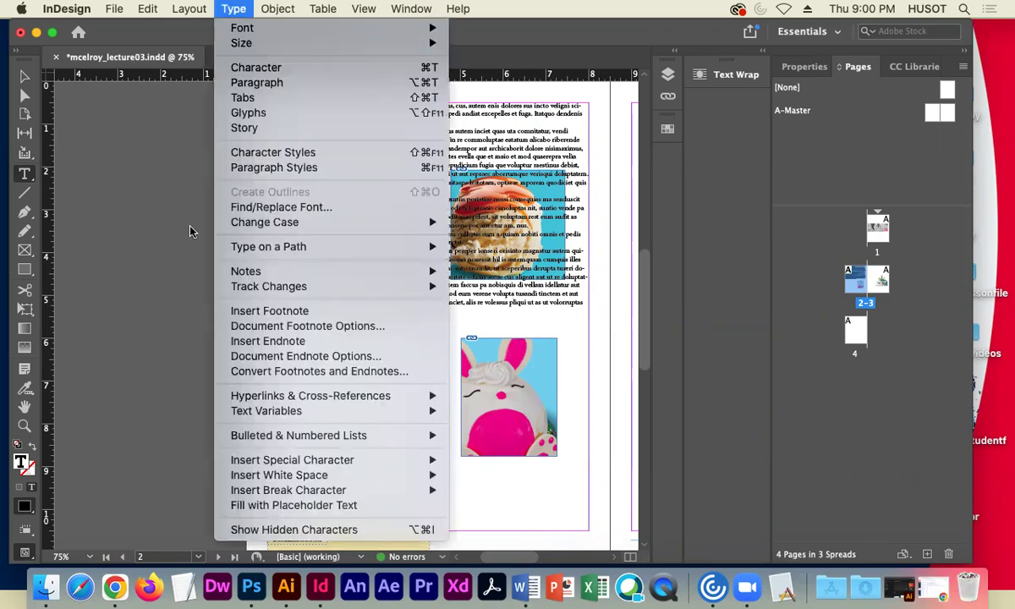
click(310, 511)
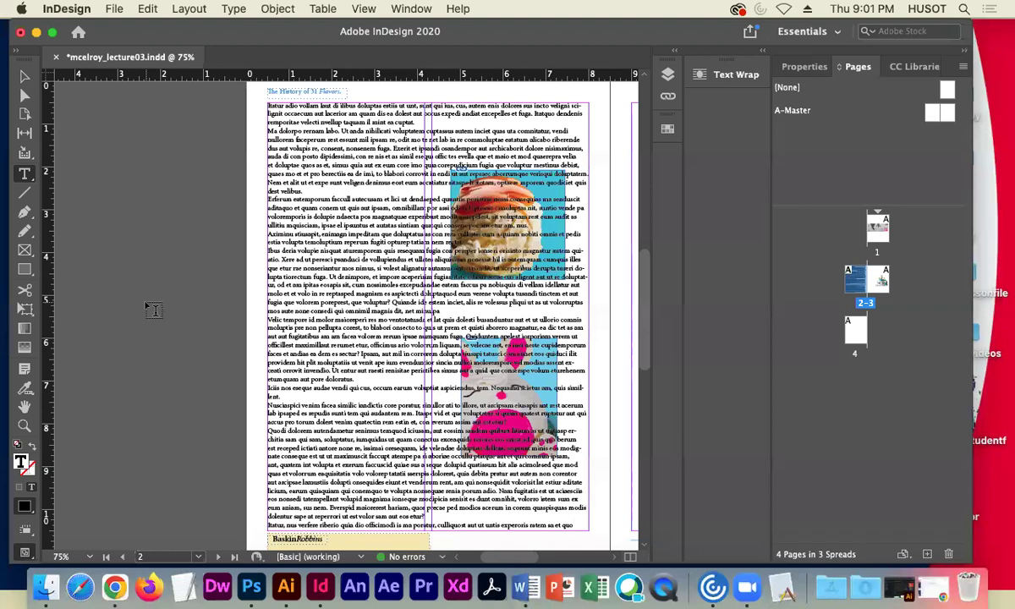
click(25, 76)
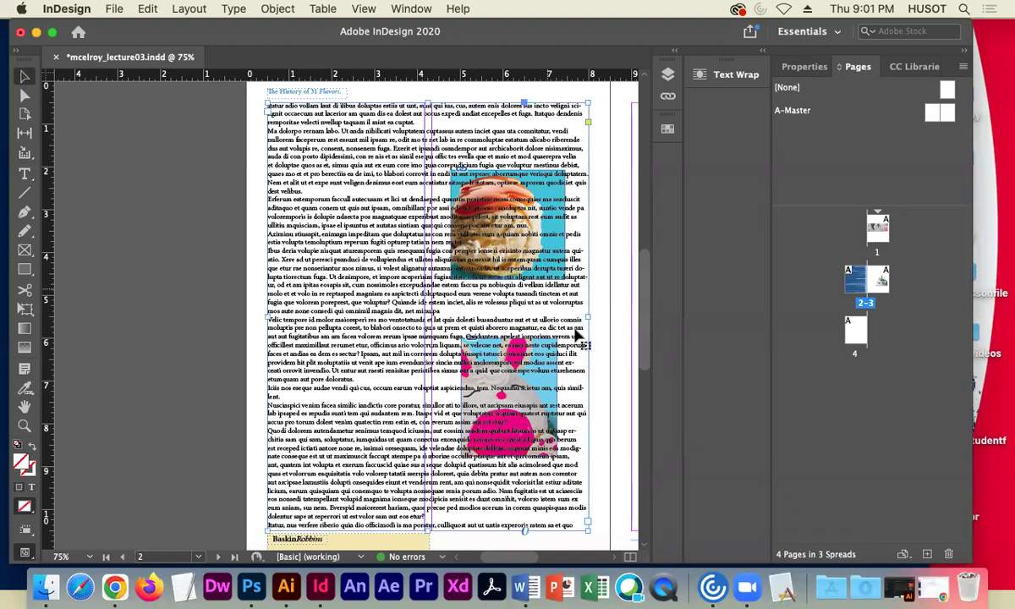
Narrow page 2's text frame to the first column and thread its overset text into a new frame filling the second column.
drag(589, 315, 424, 298)
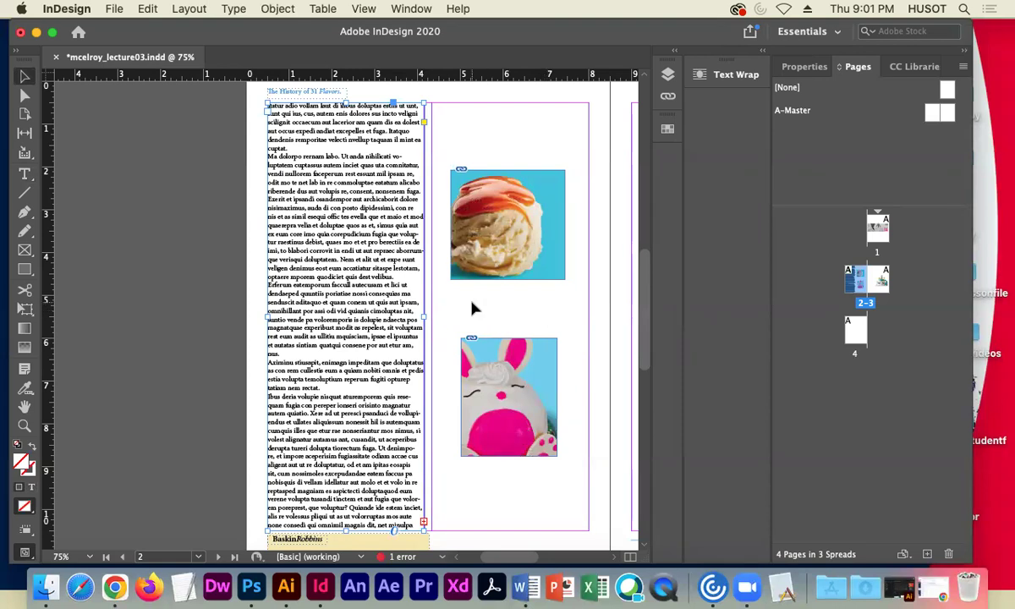
click(423, 522)
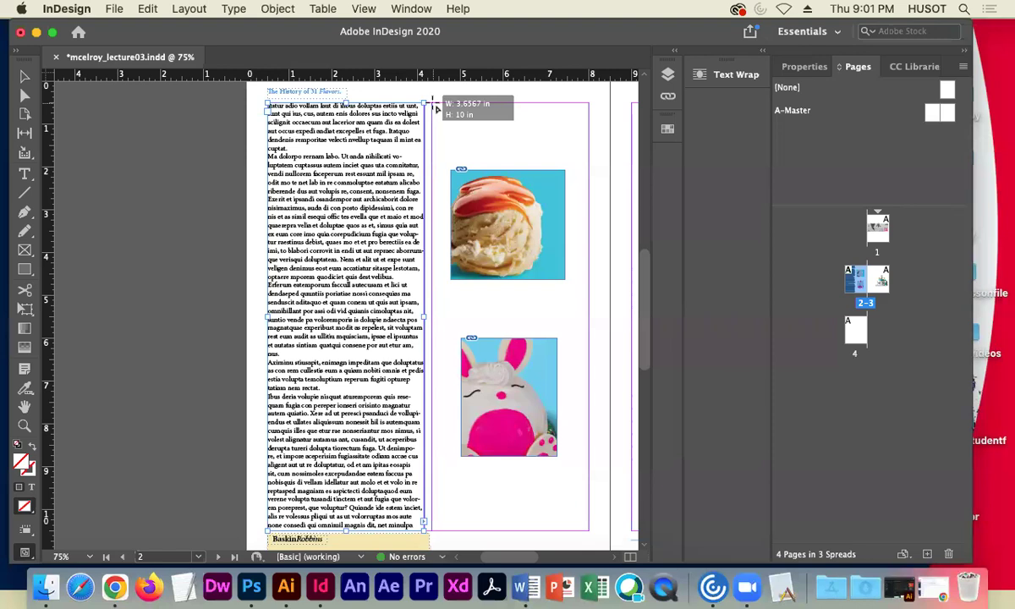
click(432, 106)
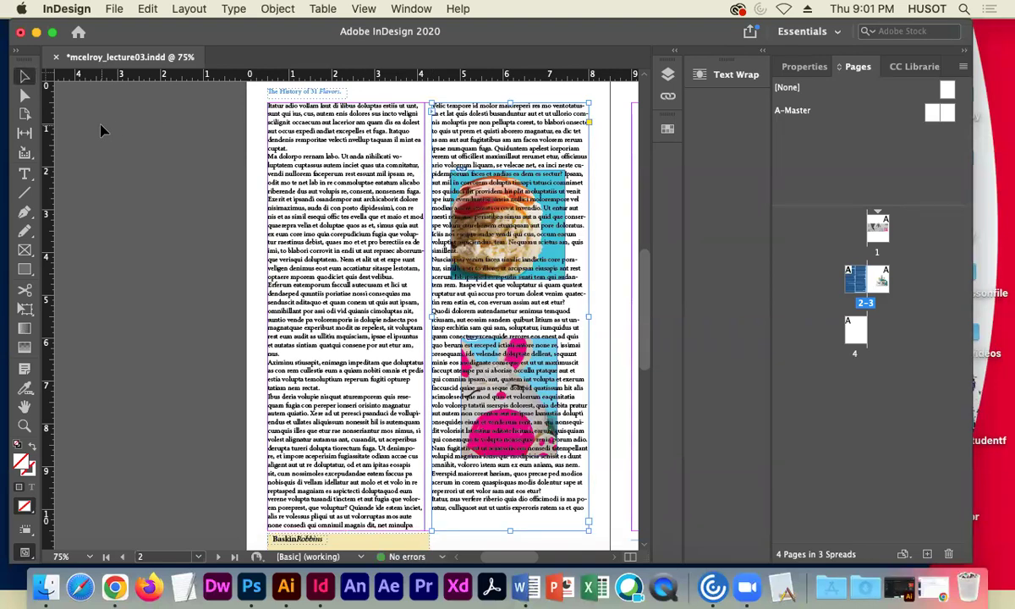
Shorten page 2's first-column text frame to reflow the threaded story, and stretch it back to the full column height.
click(265, 463)
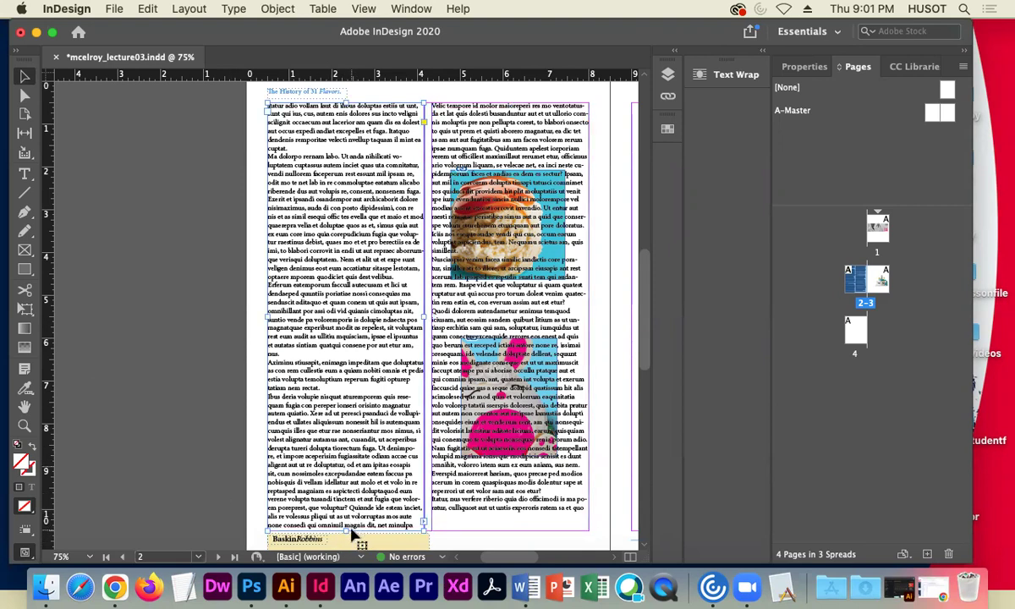
drag(346, 530, 341, 432)
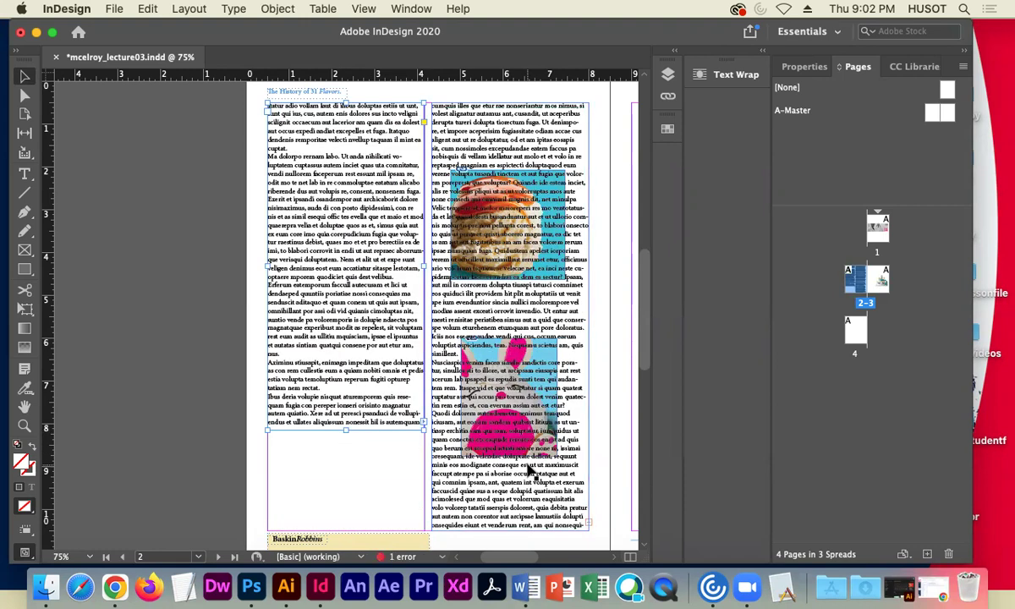
click(588, 524)
drag(344, 430, 352, 530)
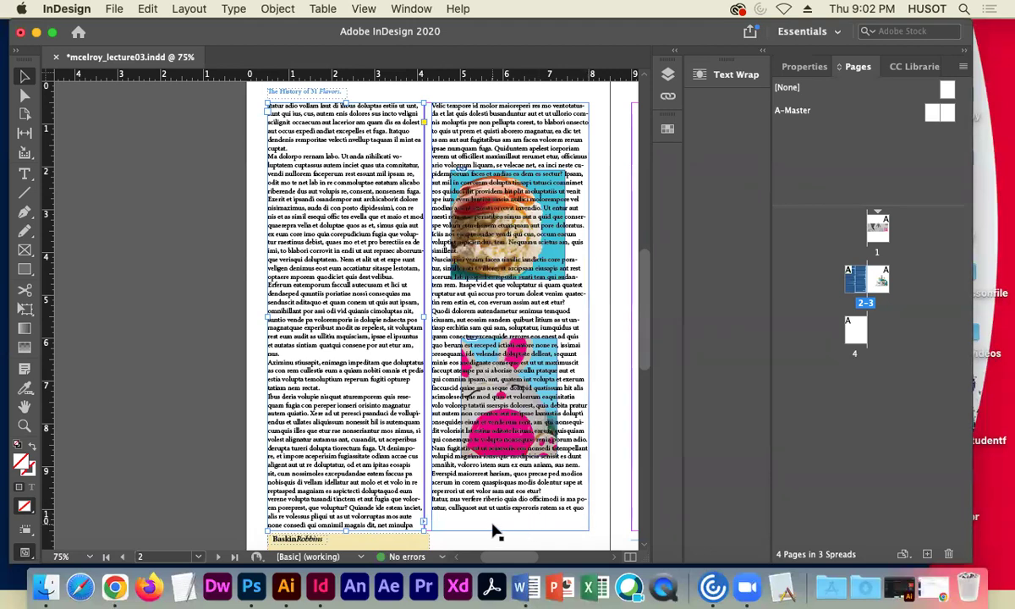
Arrange page 2's second-column text frame behind the two pictures.
click(530, 482)
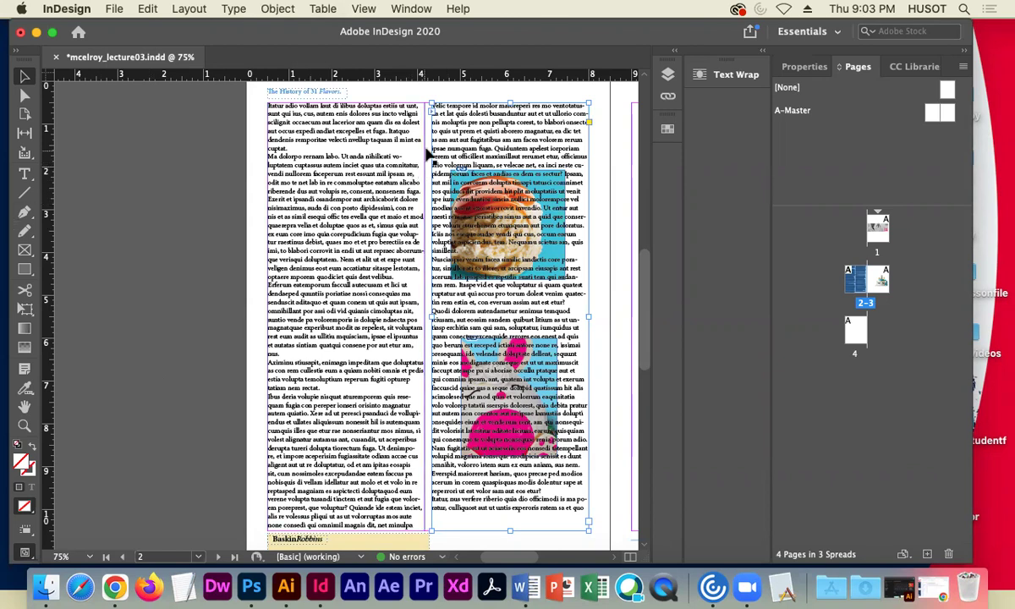
right_click(482, 137)
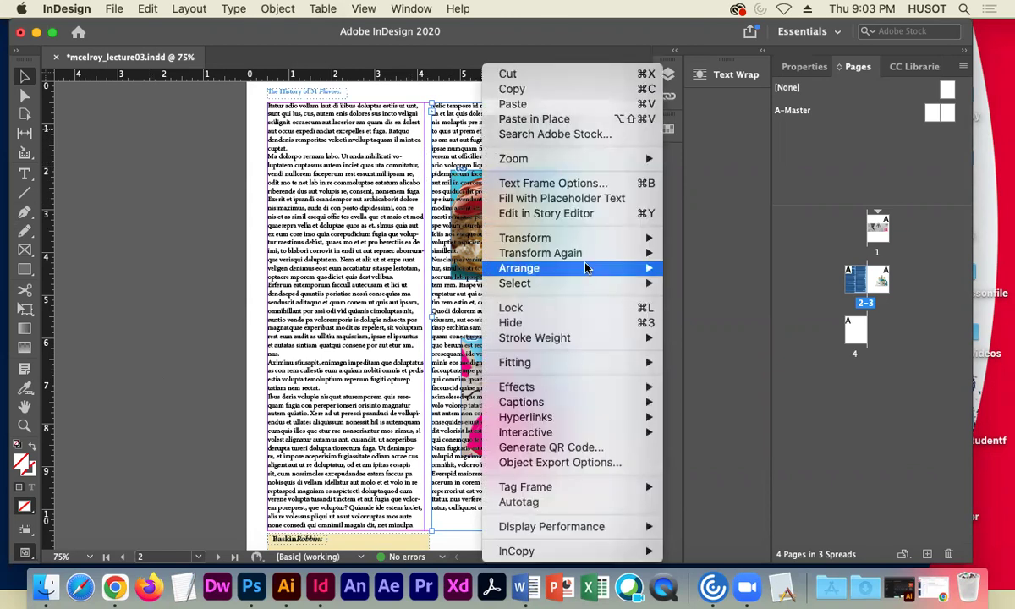
mouse_move(590, 267)
click(693, 283)
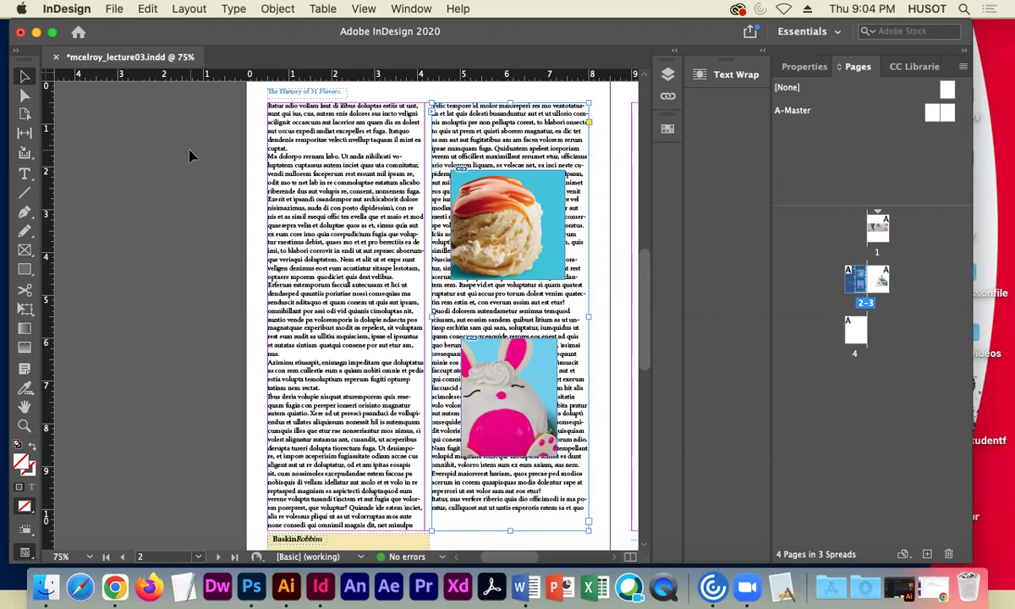
Move the ice cream picture to the second column's outer edge and wrap the text around its bounding box.
click(520, 221)
mouse_move(542, 197)
mouse_down()
mouse_move(503, 216)
mouse_move(546, 146)
mouse_move(555, 222)
mouse_move(361, 176)
mouse_move(549, 184)
mouse_move(532, 205)
mouse_up()
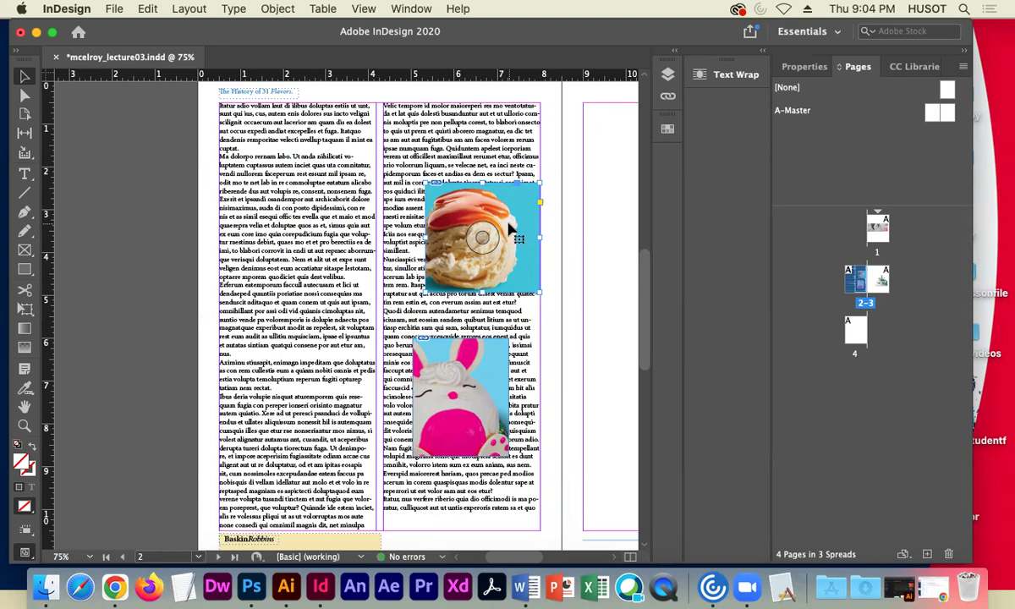
click(412, 8)
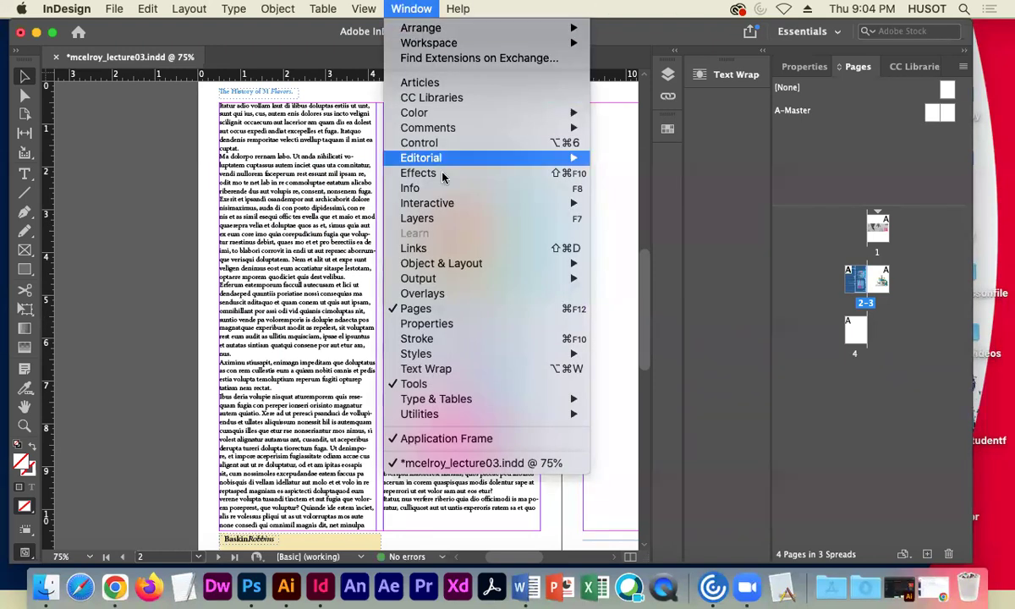
click(439, 371)
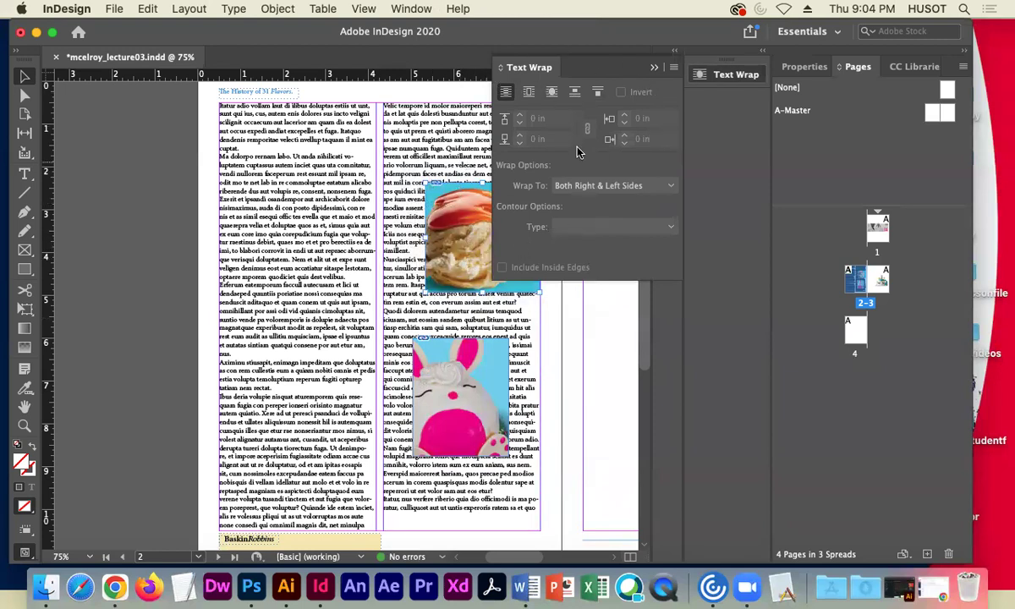
click(526, 93)
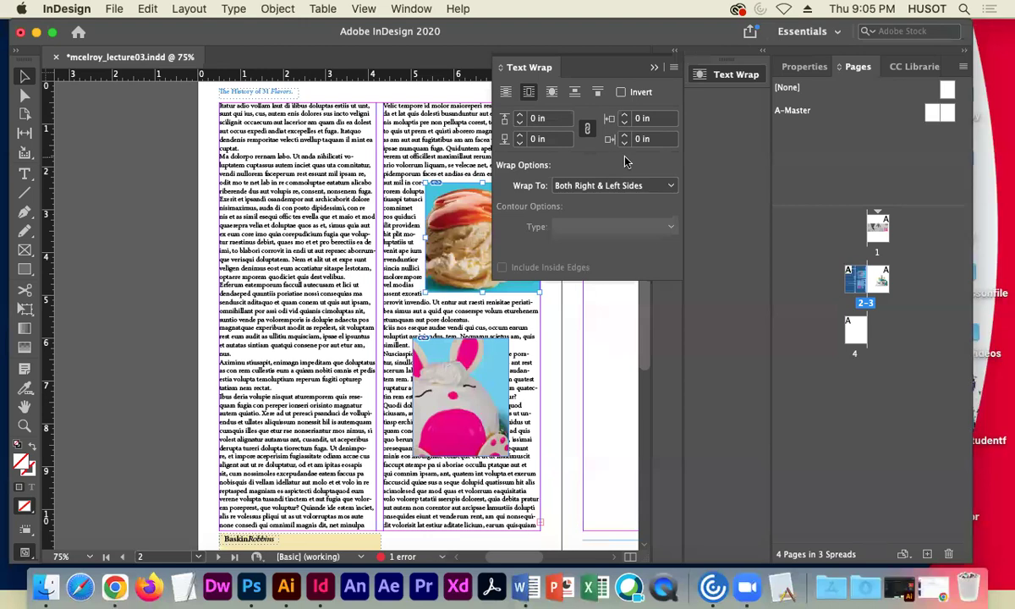
Try a text wrap offset of 0.5 in on all sides of the ice cream picture.
click(520, 118)
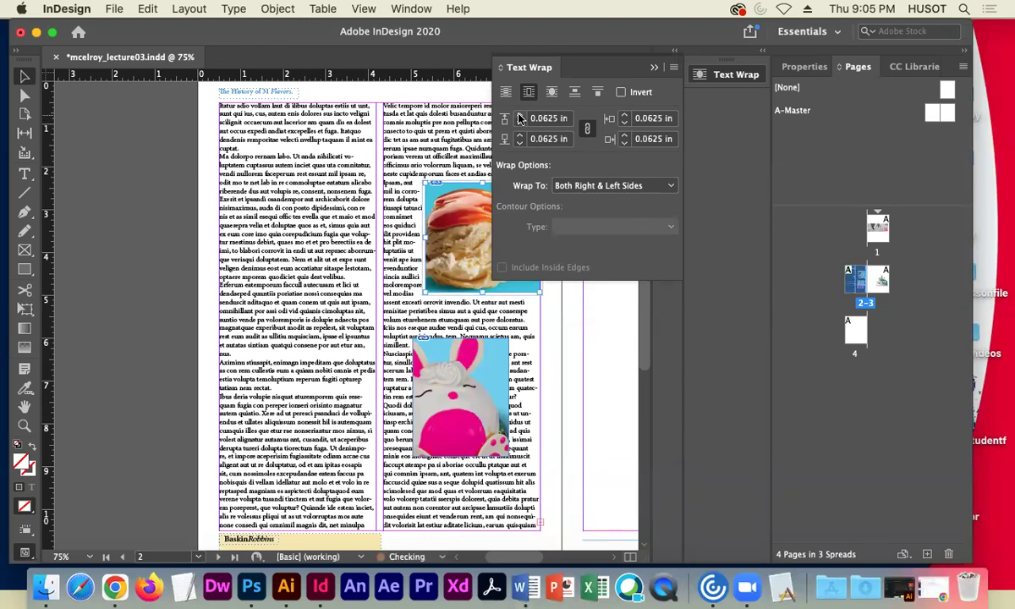
click(519, 118)
click(519, 117)
click(519, 117)
click(520, 117)
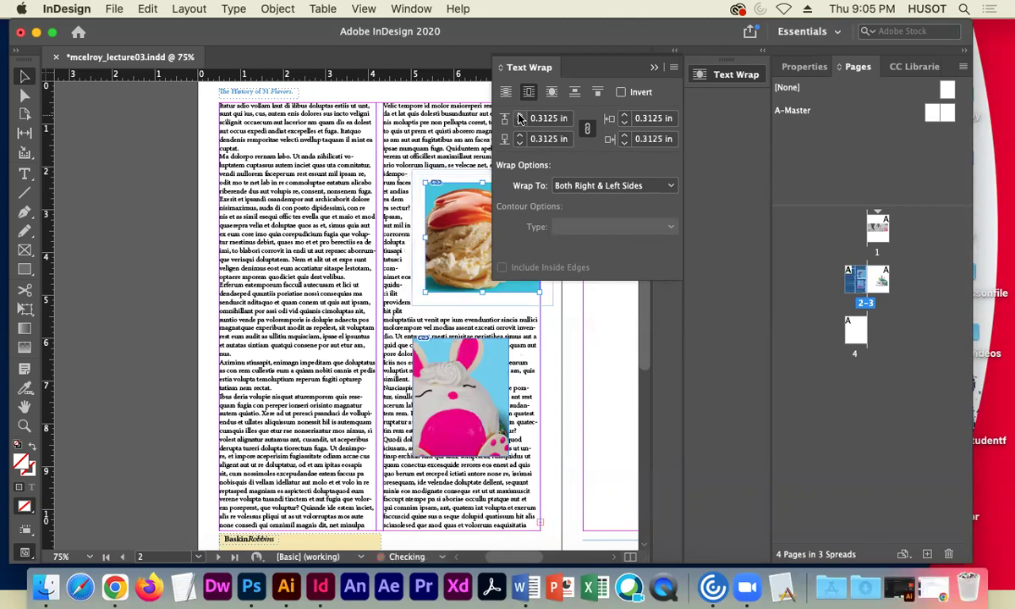
click(520, 117)
click(519, 118)
click(519, 118)
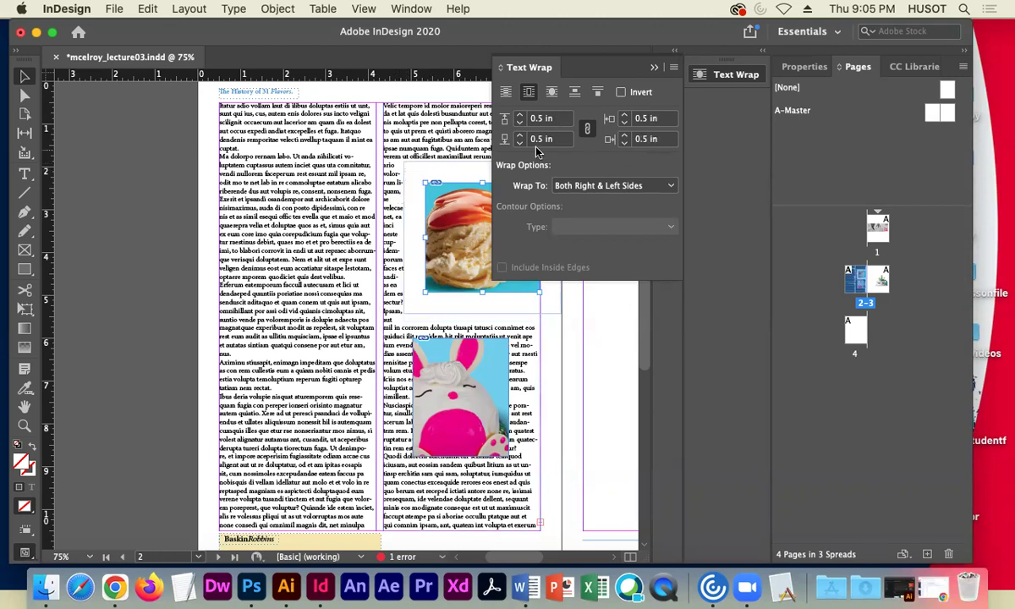
Set the ice cream picture's text wrap offset to 0.125 in on all sides.
click(519, 122)
click(519, 123)
click(520, 122)
click(519, 124)
click(520, 124)
click(519, 124)
click(520, 123)
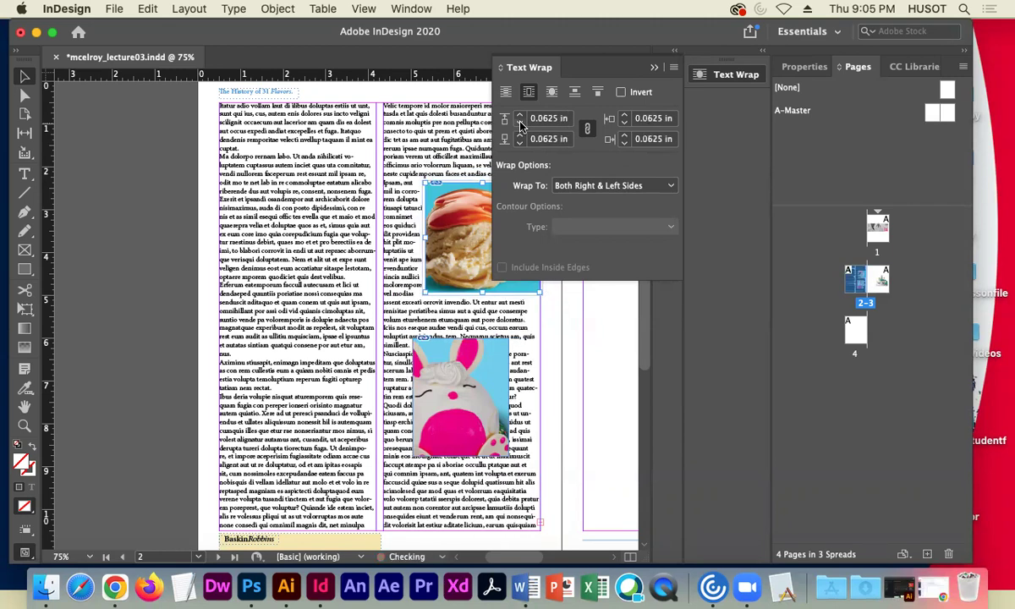
click(520, 114)
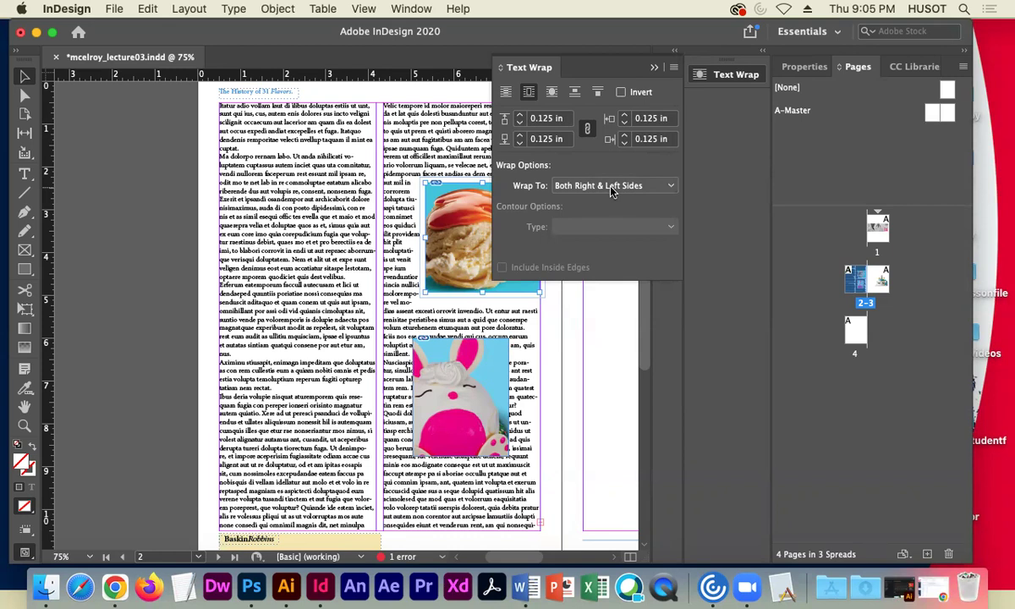
Move the bunny picture to the second column's outer edge and wrap text around its bounding box with 0.125 in offsets.
click(482, 420)
drag(482, 423, 509, 421)
drag(512, 421, 512, 414)
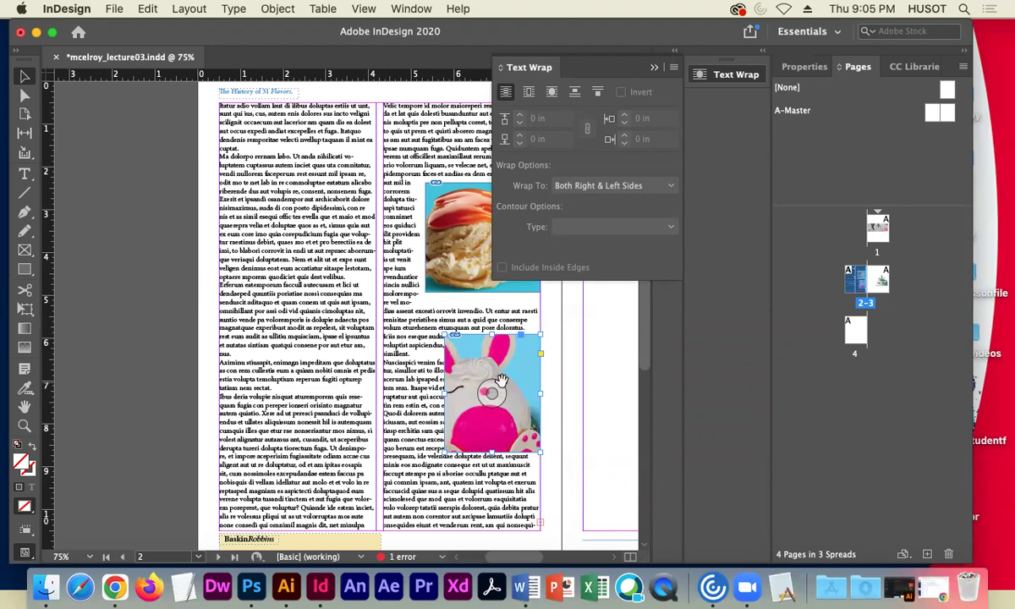
click(528, 92)
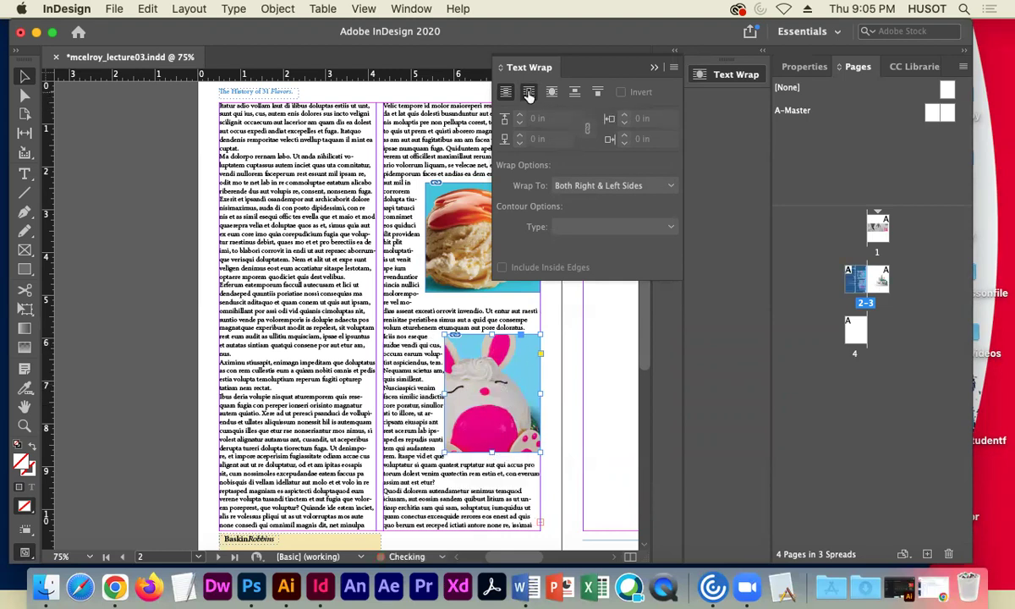
click(521, 120)
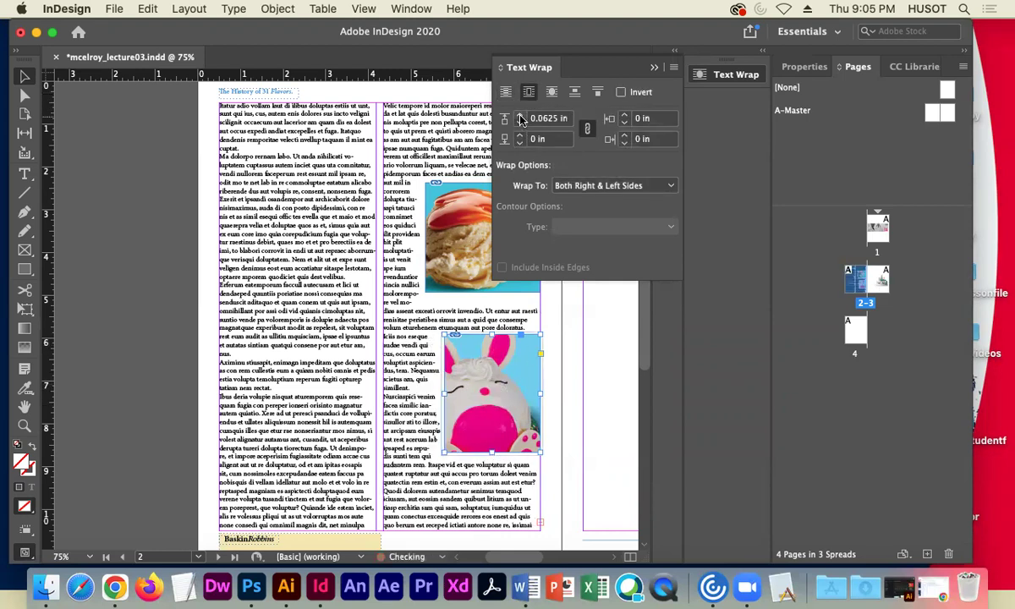
click(521, 120)
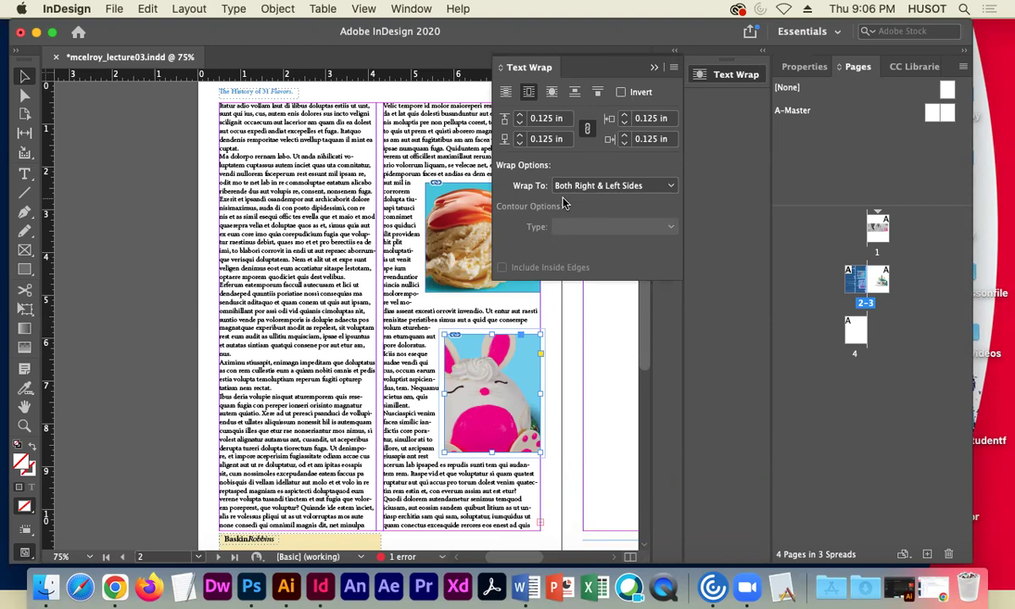
click(615, 61)
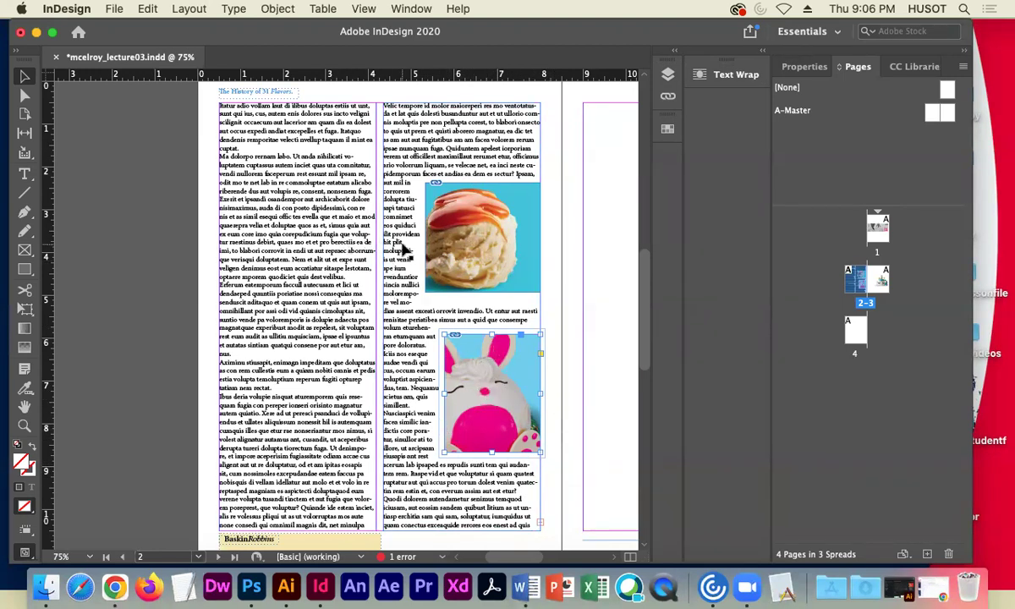
Enlarge the ice cream picture with the Free Transform tool to about 4.5 in wide, extending into the first column.
click(495, 203)
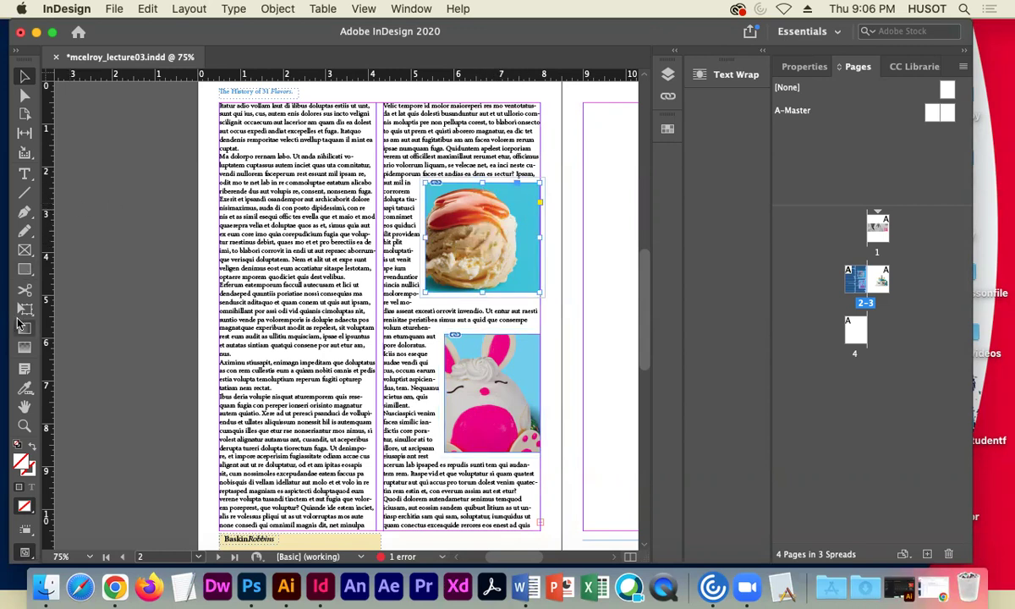
key(e)
drag(423, 291, 302, 321)
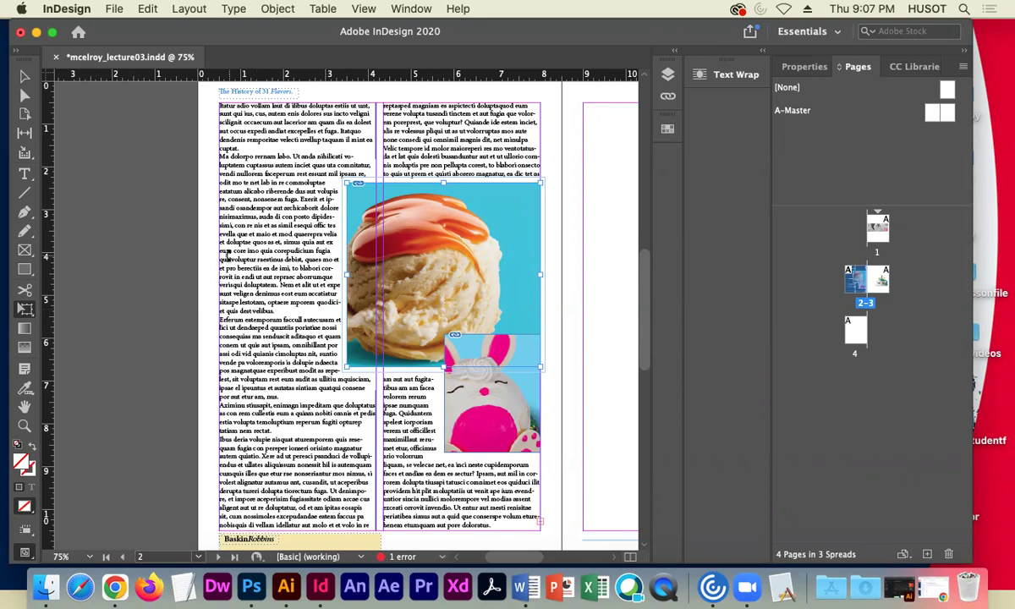
click(25, 76)
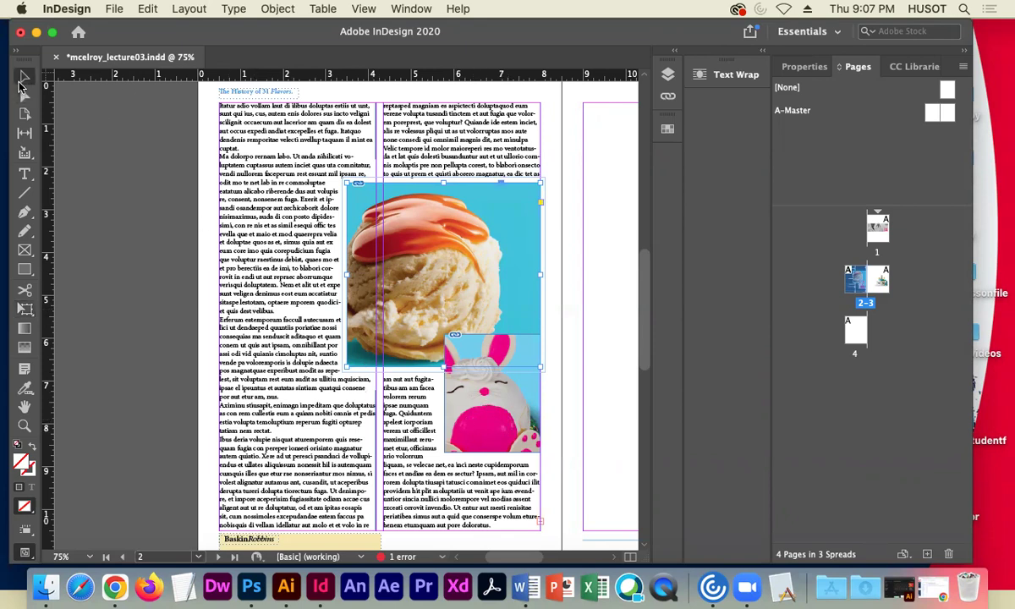
Move the bunny picture to the bottom of the first column and center the ice cream picture across both columns.
click(474, 399)
drag(524, 434, 303, 506)
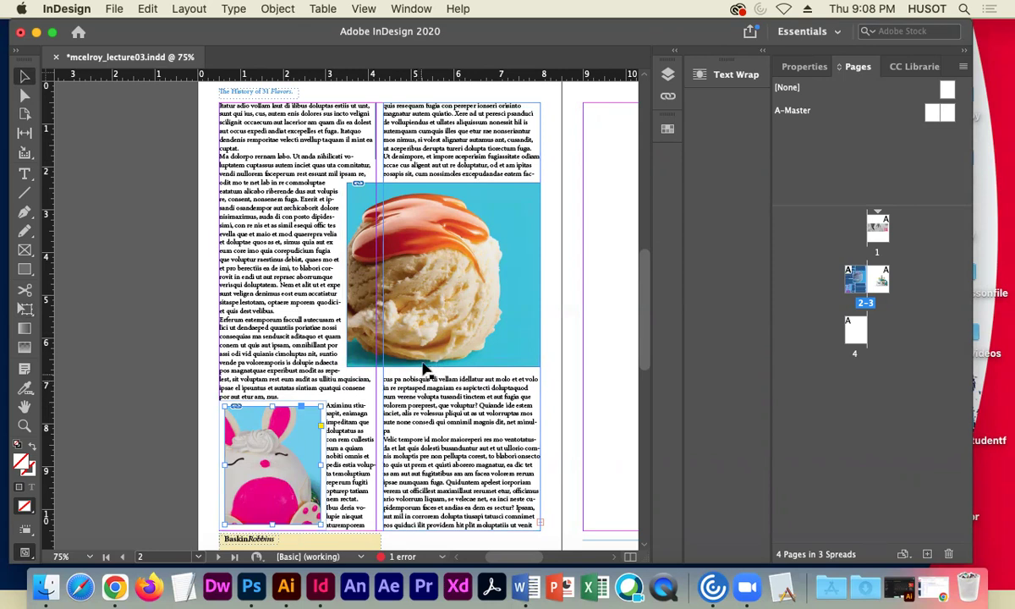
drag(512, 304, 392, 303)
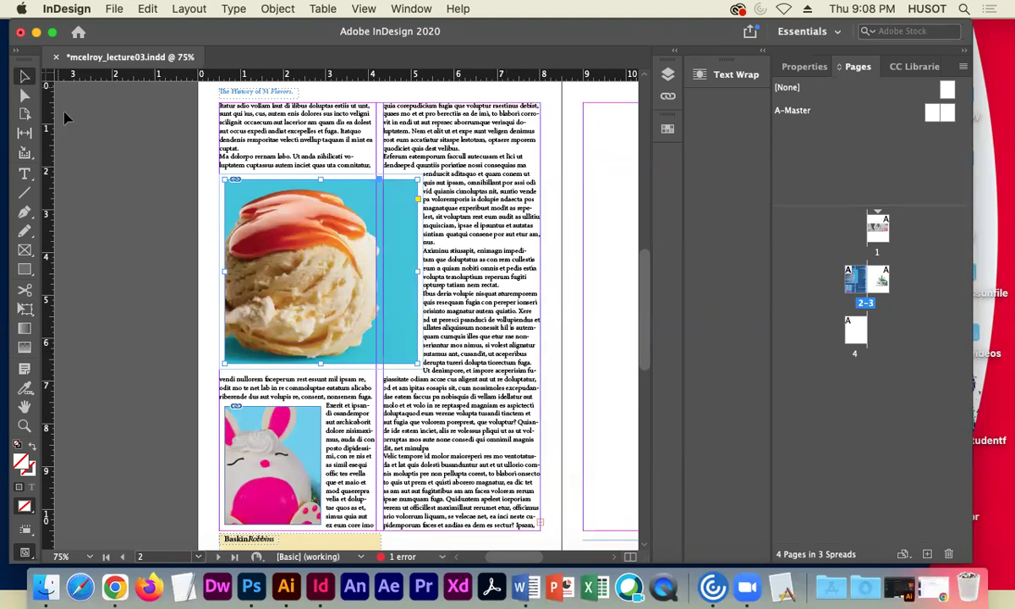
drag(250, 260, 312, 260)
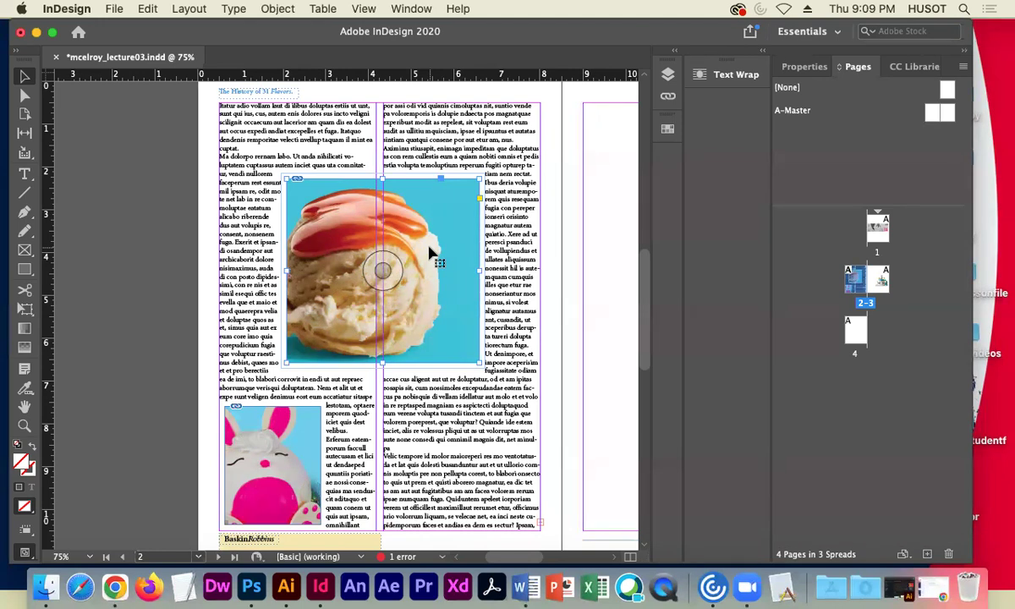
Thread the overset text from page 2's second column into a new text frame drawn over page 3's first column.
drag(494, 332, 304, 329)
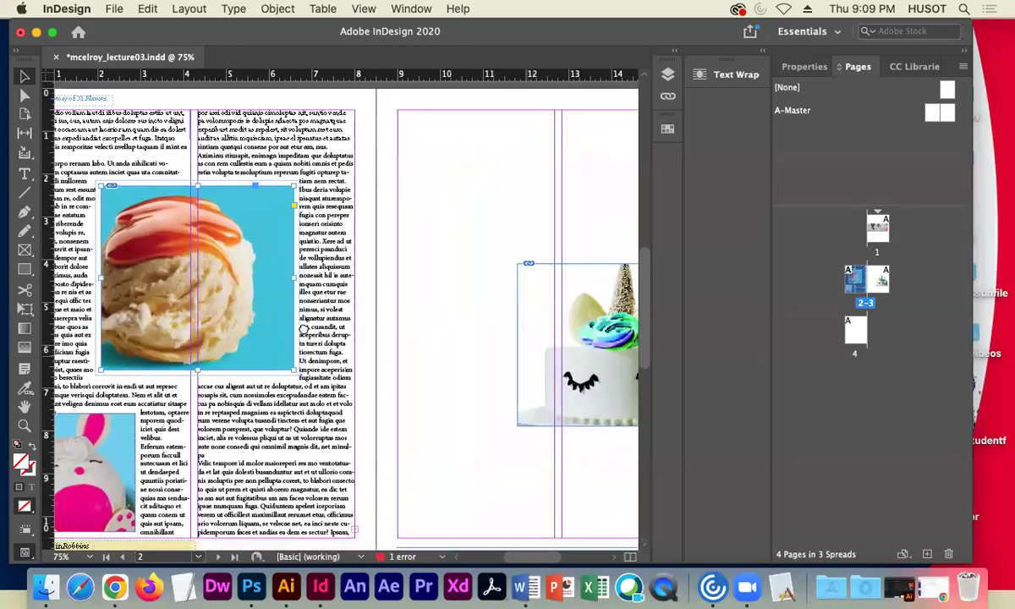
scroll(303, 328, down, 2)
scroll(303, 328, right, 2)
click(293, 482)
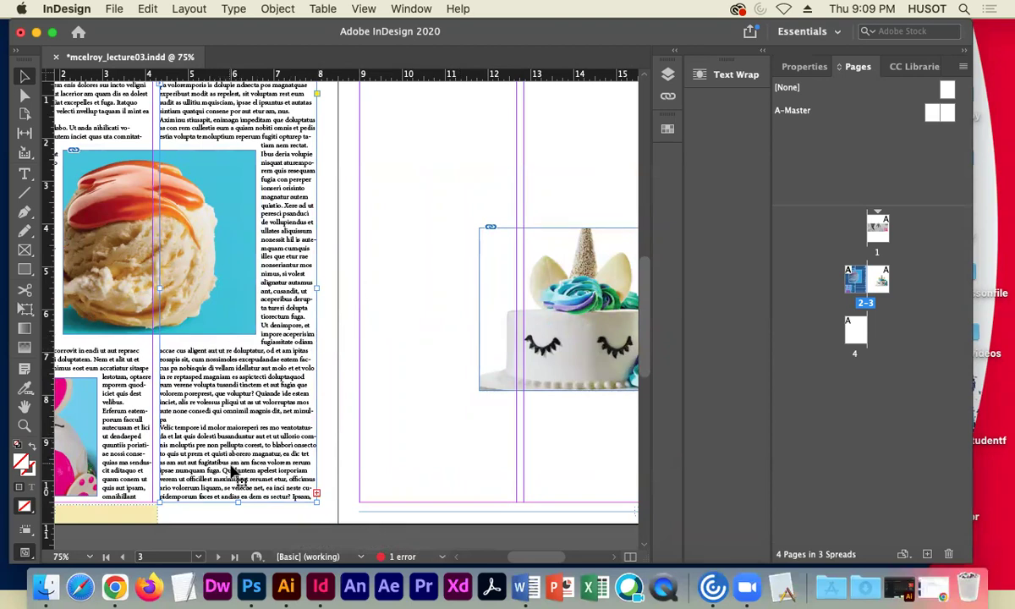
click(317, 495)
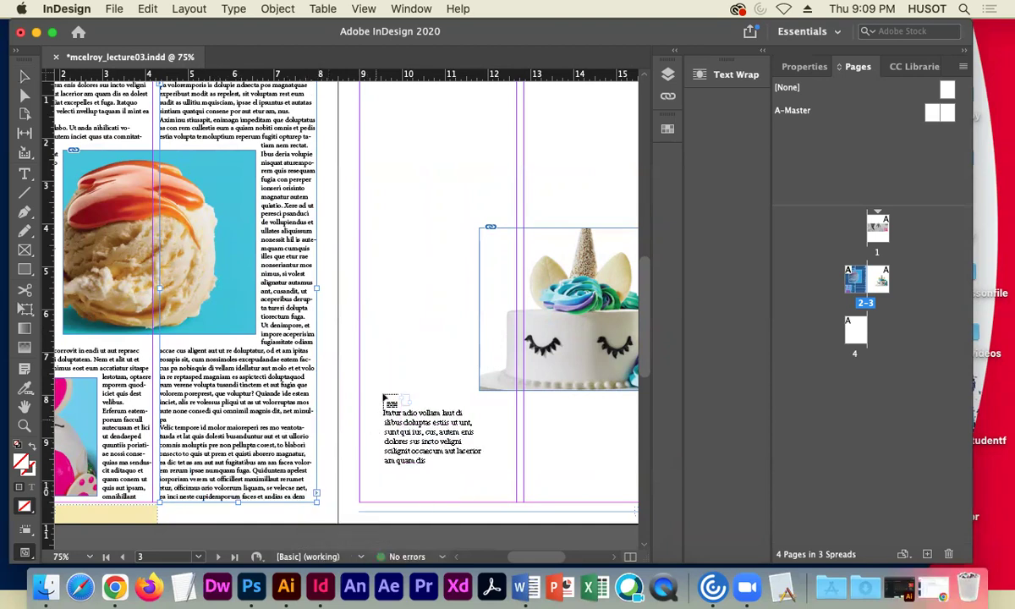
click(376, 105)
drag(376, 105, 362, 94)
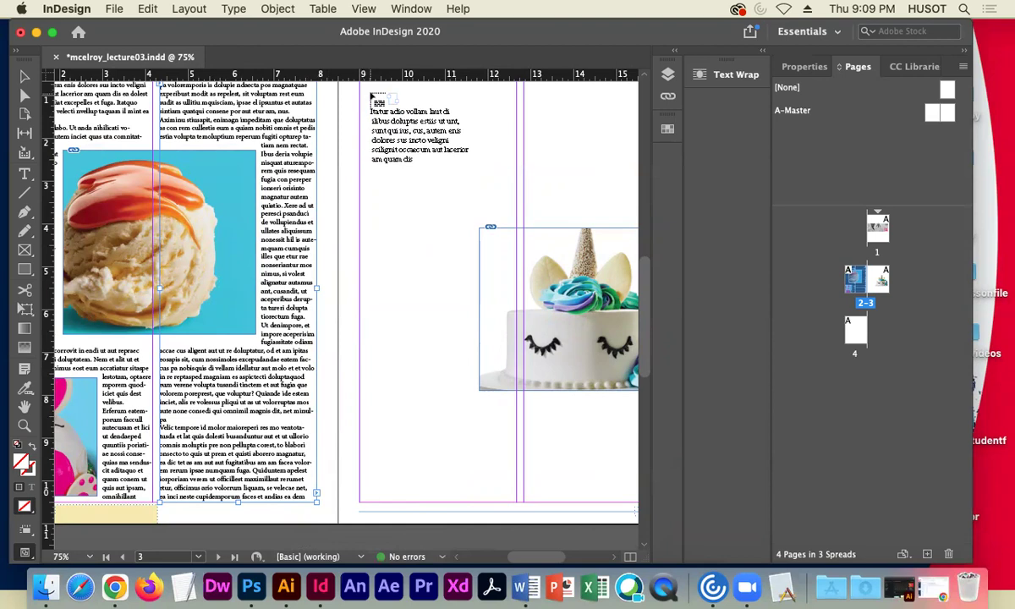
drag(364, 95, 517, 501)
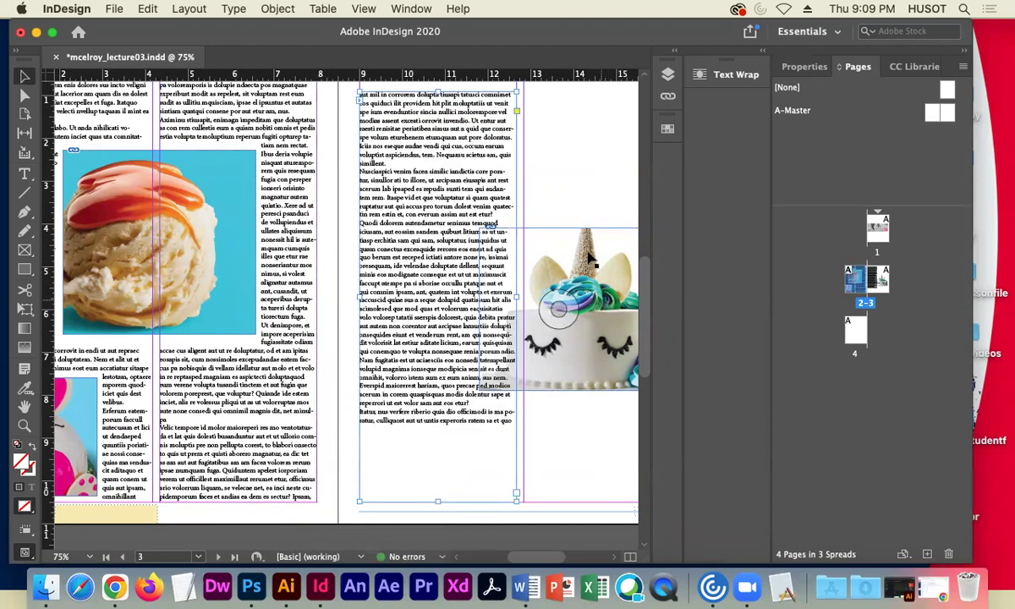
Extend the top edge of page 3's text frame up to the page's top margin.
scroll(401, 271, up, 3)
scroll(401, 271, down, 2)
drag(453, 146, 456, 129)
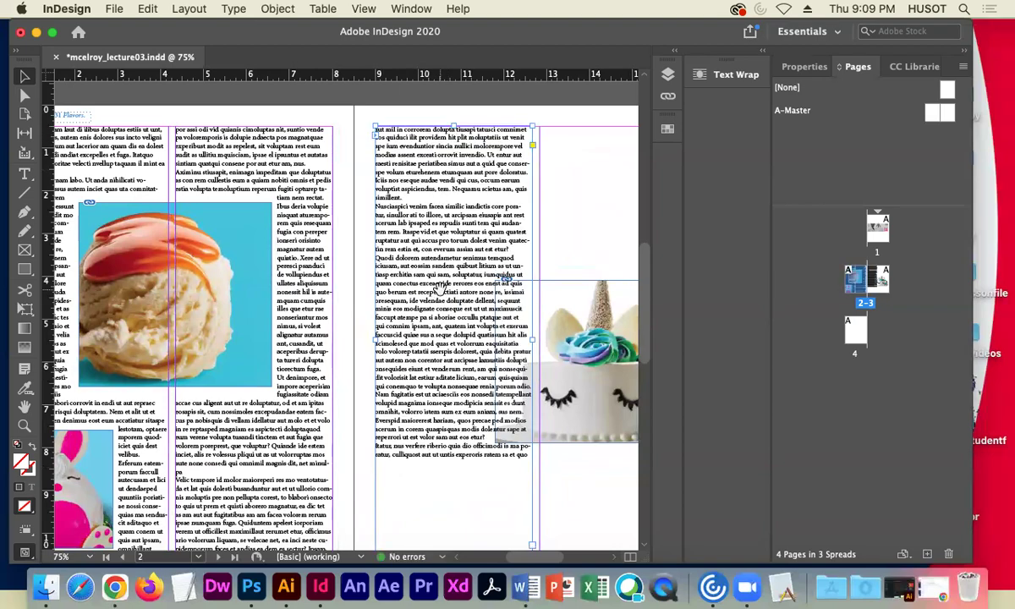
Send page 3's first-column text frame to the back, behind the unicorn cake picture.
scroll(436, 288, down, 5)
mouse_move(470, 444)
mouse_down()
mouse_move(469, 381)
mouse_move(475, 447)
mouse_up()
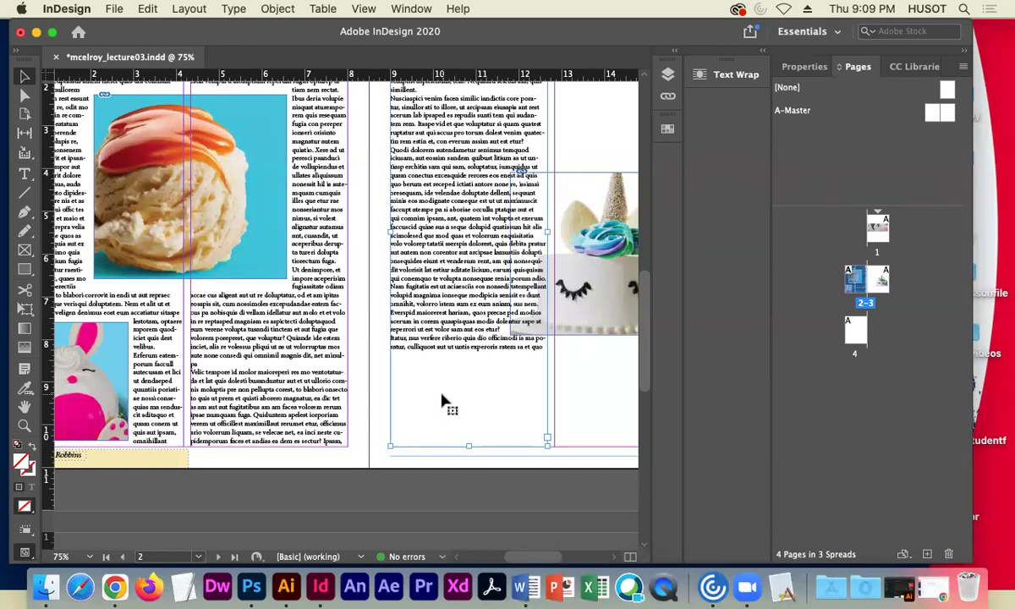
scroll(494, 356, right, 5)
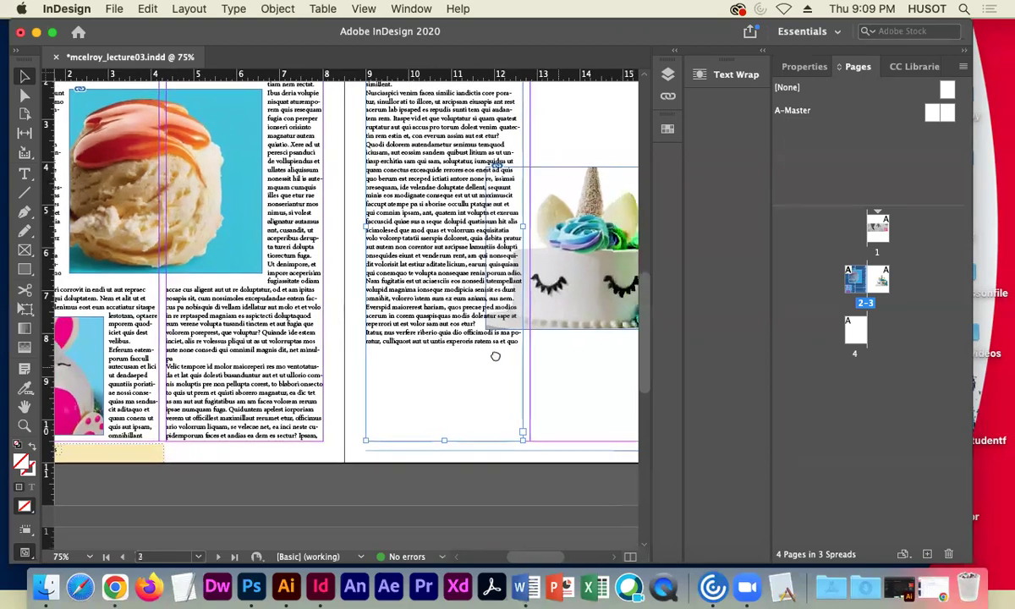
scroll(413, 397, right, 3)
scroll(413, 397, up, 3)
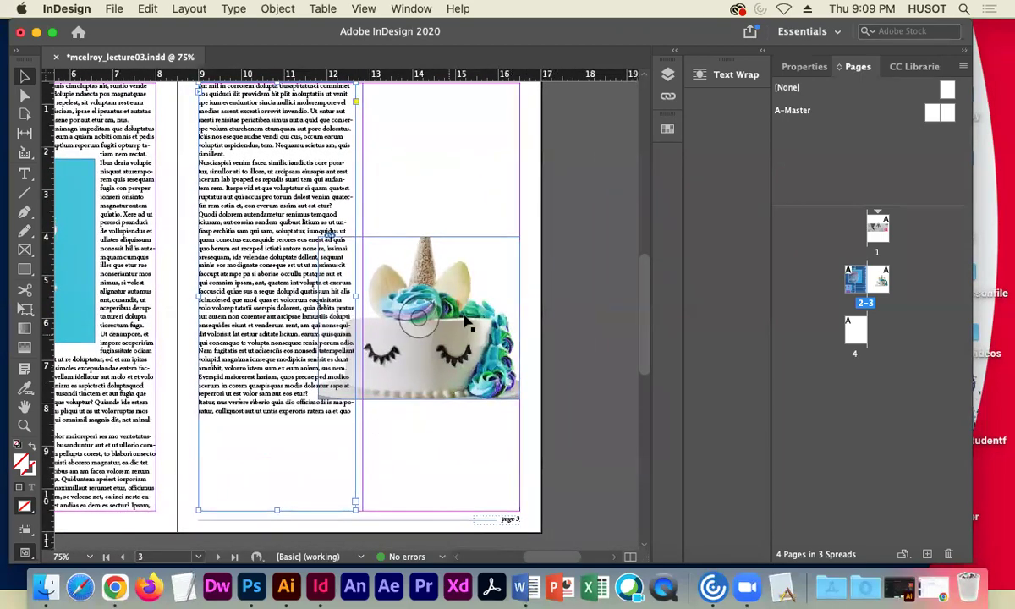
click(473, 294)
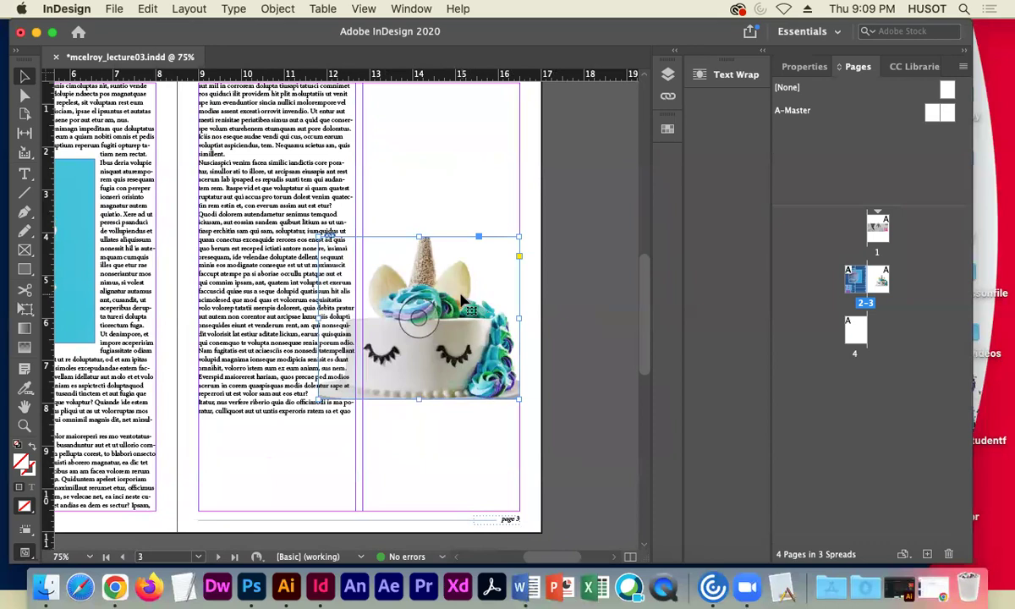
click(251, 234)
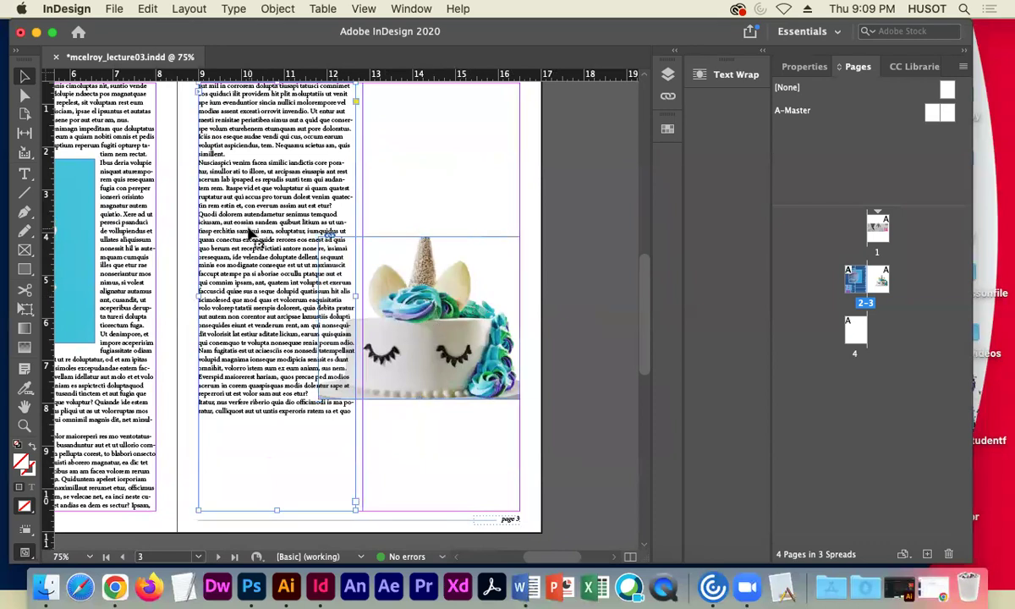
right_click(250, 234)
mouse_move(381, 268)
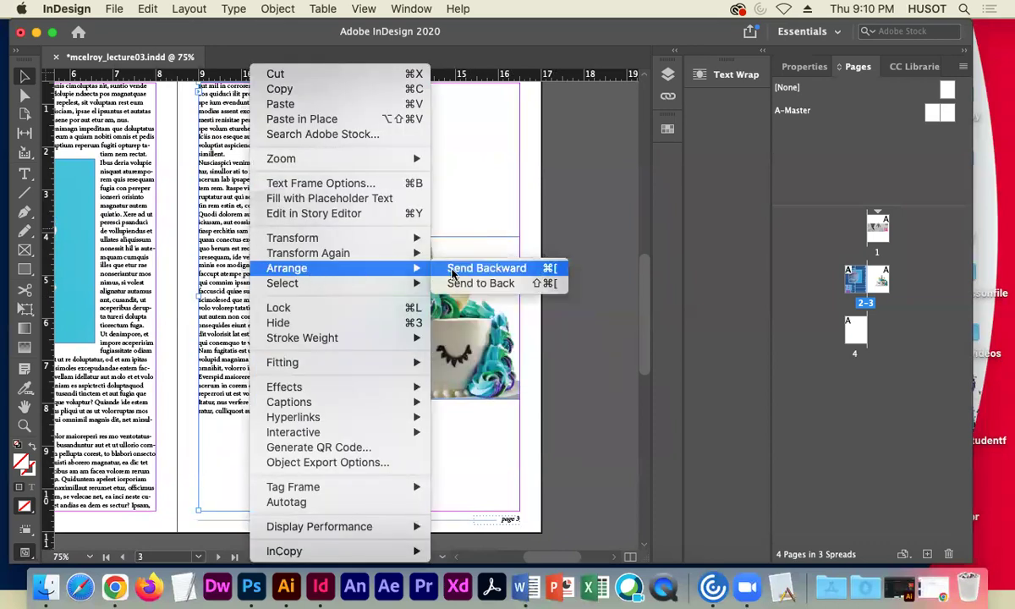
click(482, 284)
Arrange the unicorn cake picture higher in the stacking order, in front of page 3's text.
click(486, 336)
right_click(486, 336)
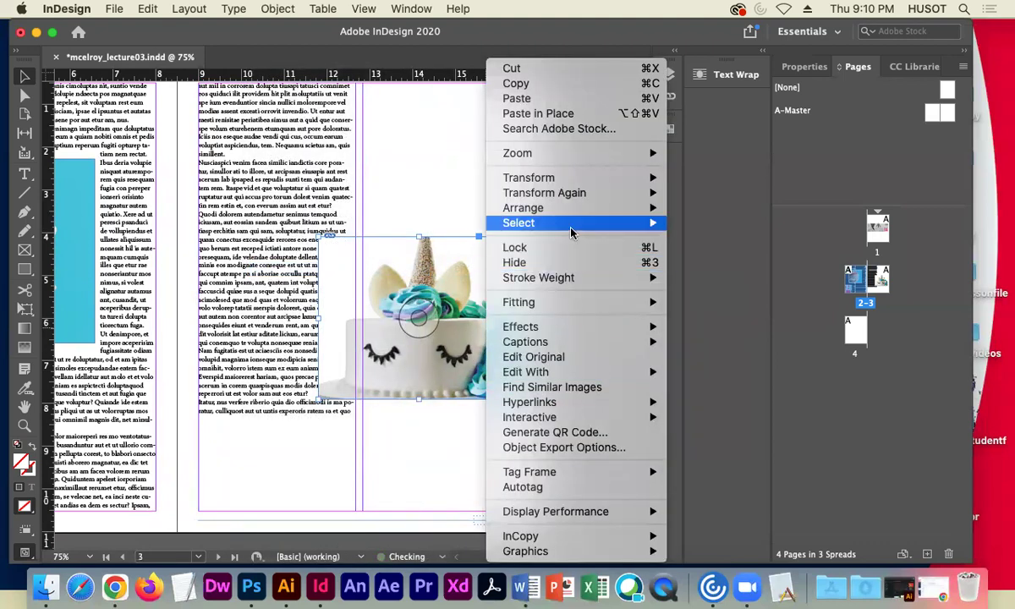
mouse_move(622, 207)
click(718, 207)
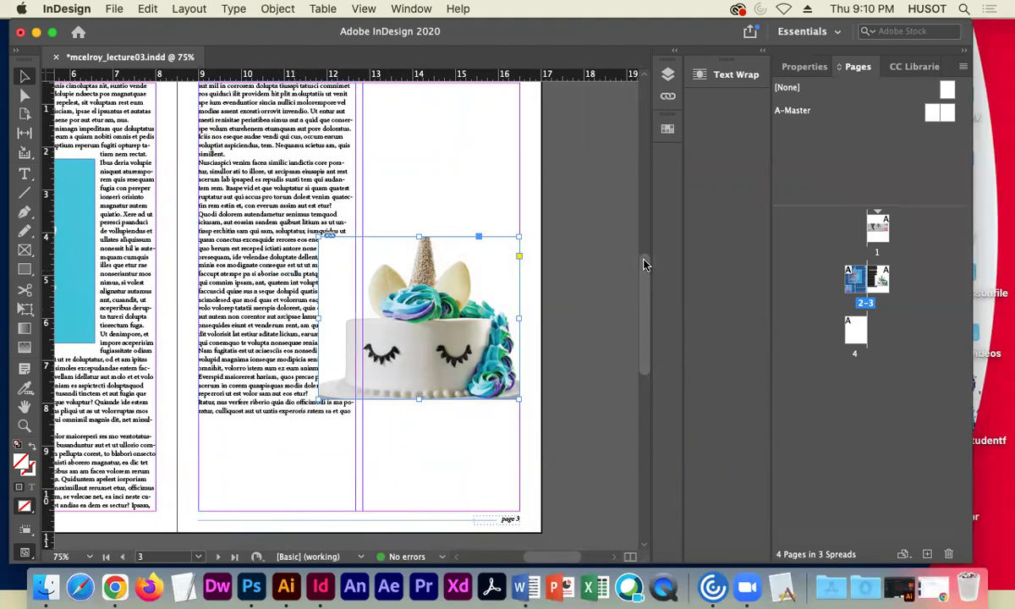
Wrap text around the cake picture's bounding box with 0.125 in offsets on all sides, and move the picture to straddle both columns.
click(736, 75)
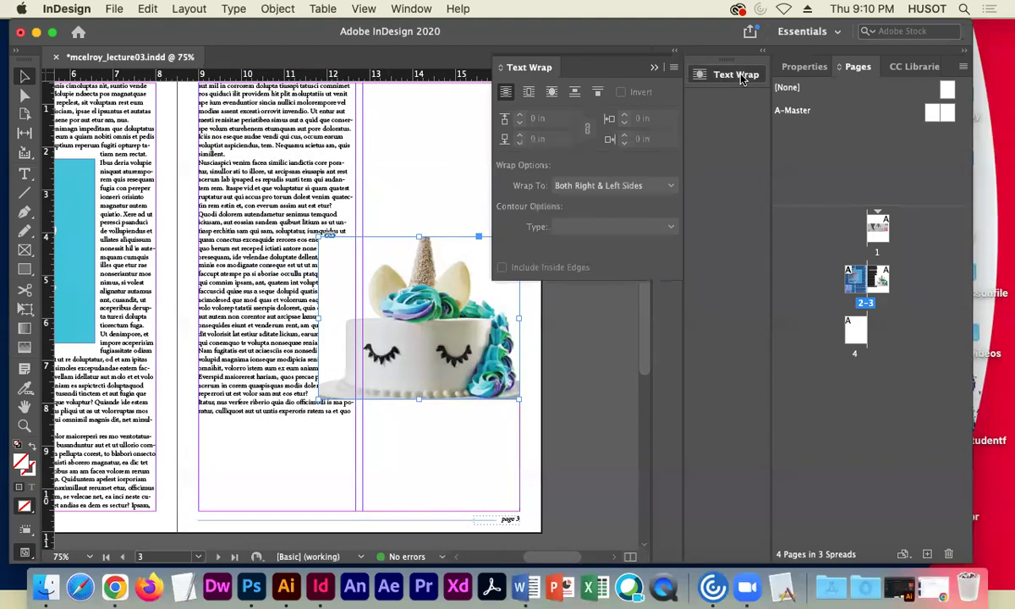
click(526, 93)
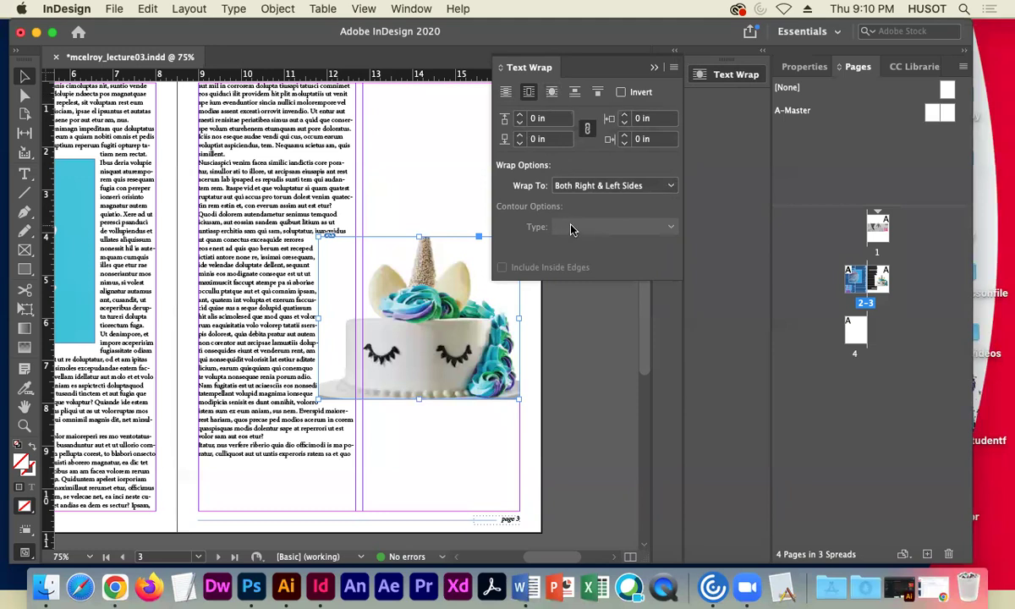
click(519, 117)
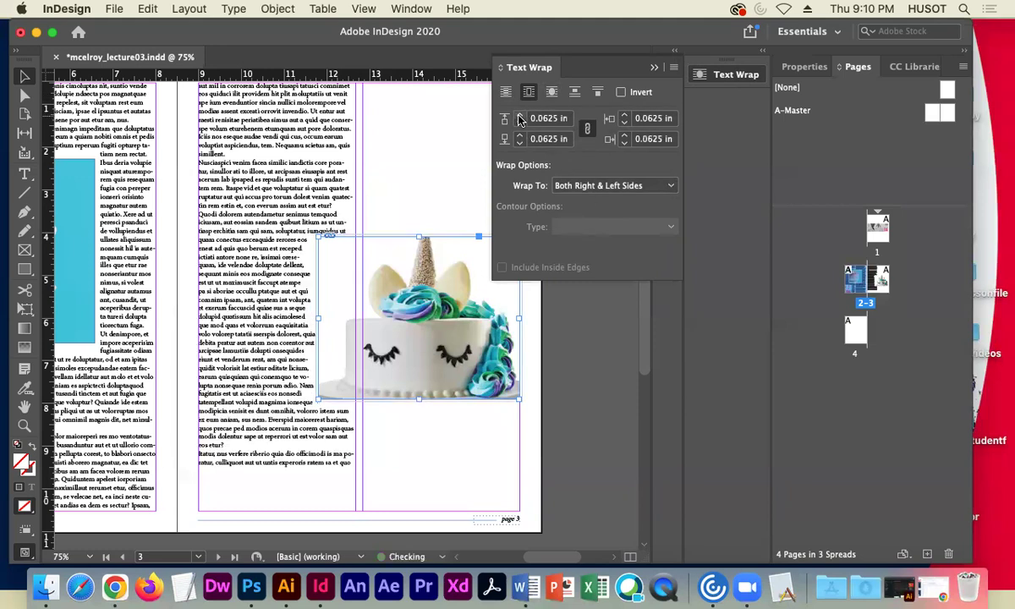
click(519, 117)
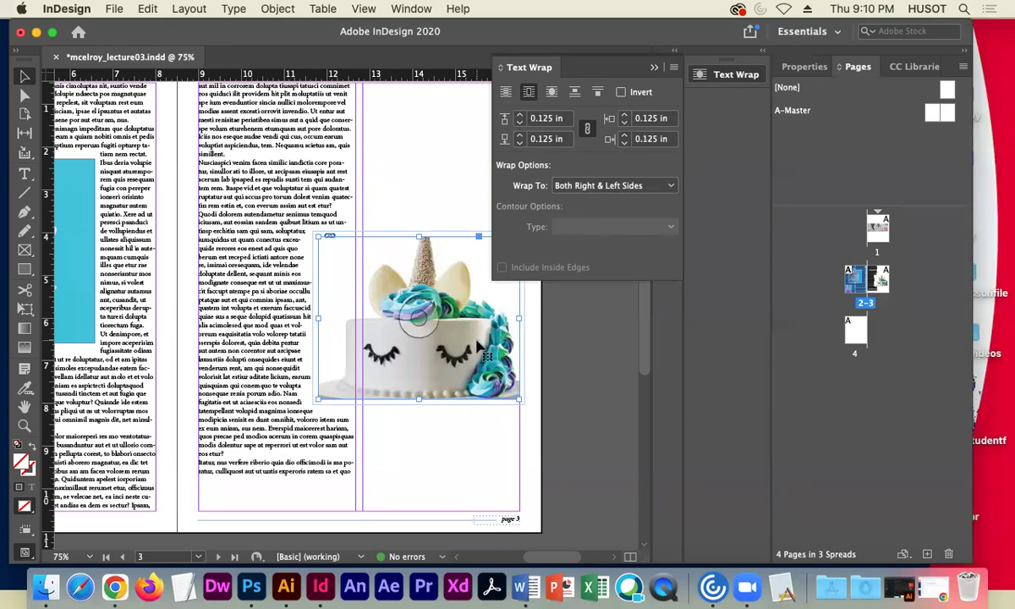
drag(477, 343, 418, 345)
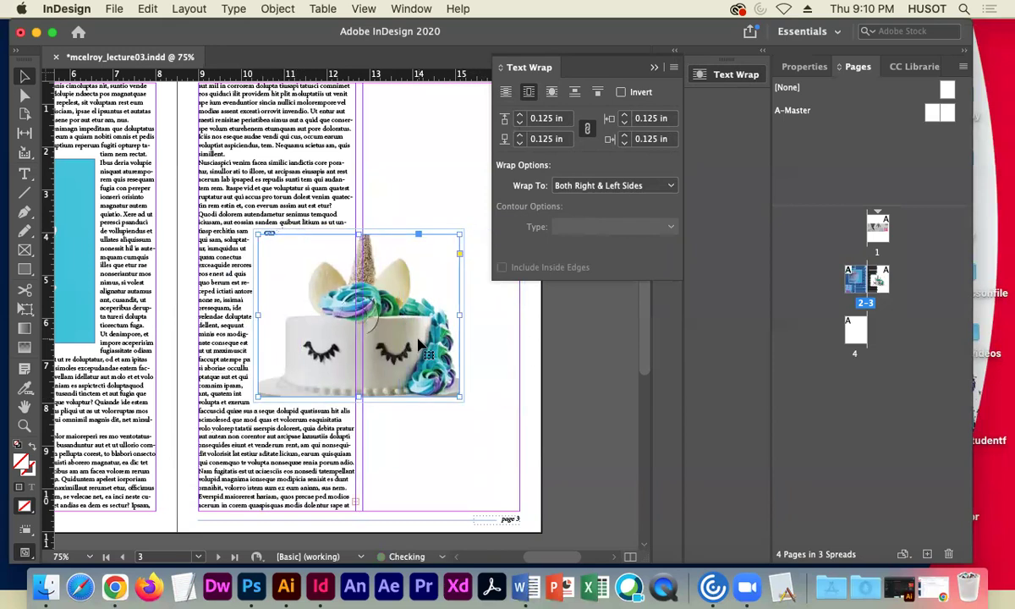
click(654, 67)
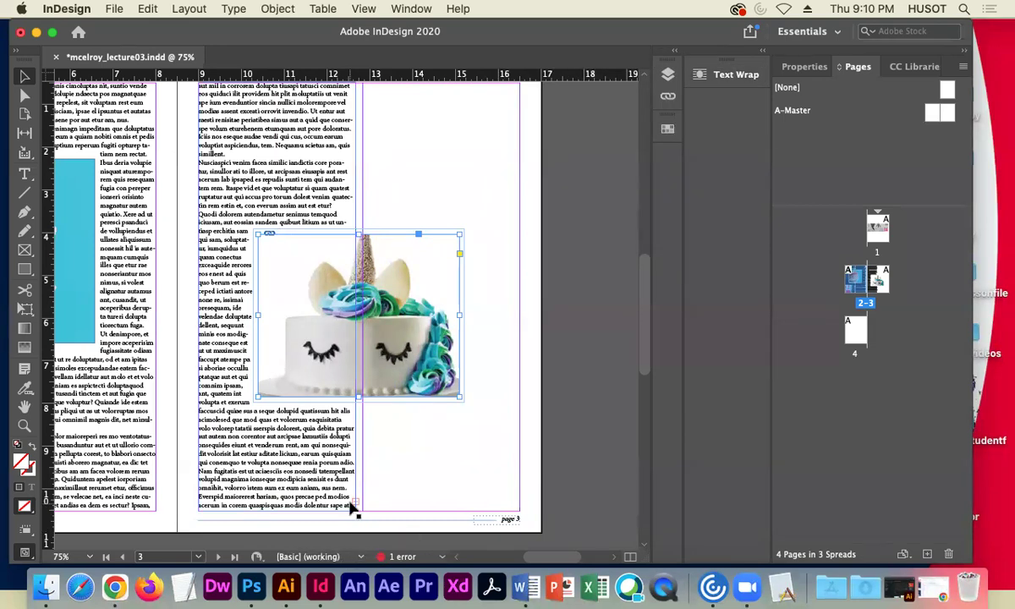
Thread the overset text from page 3's first column into a new text frame in its second column.
click(272, 430)
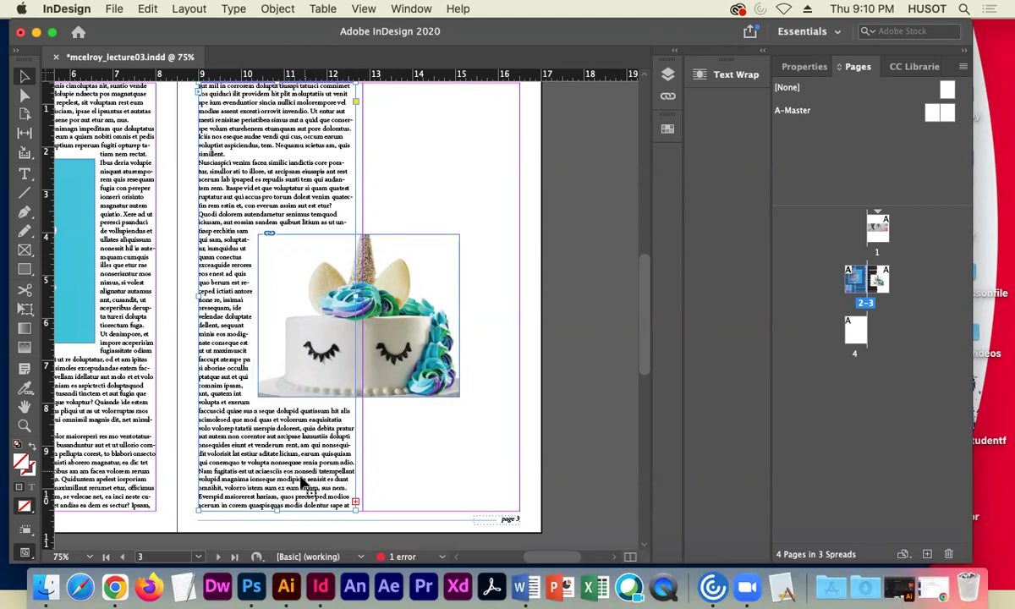
click(355, 502)
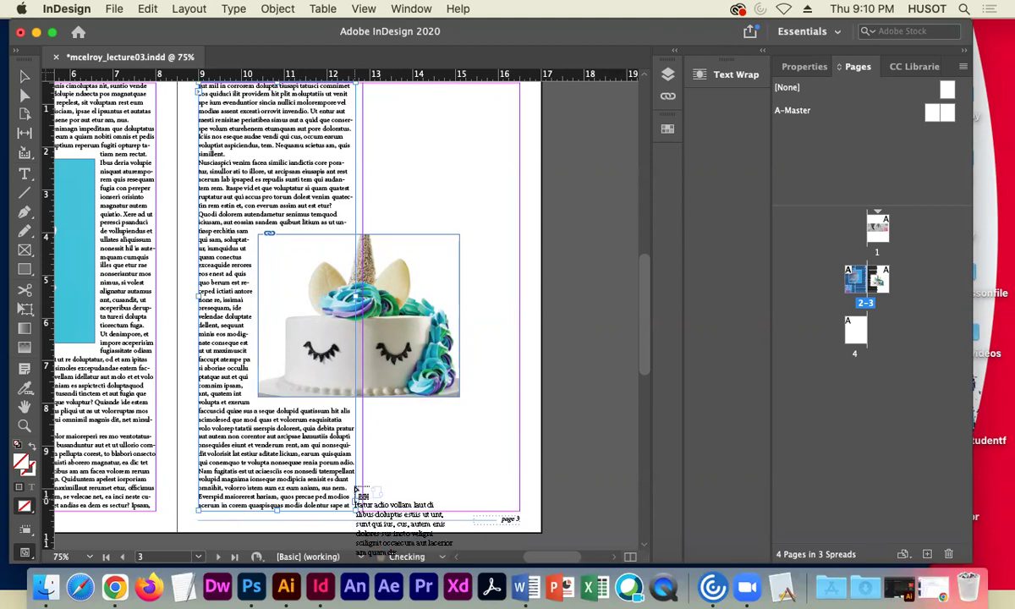
click(366, 122)
click(365, 122)
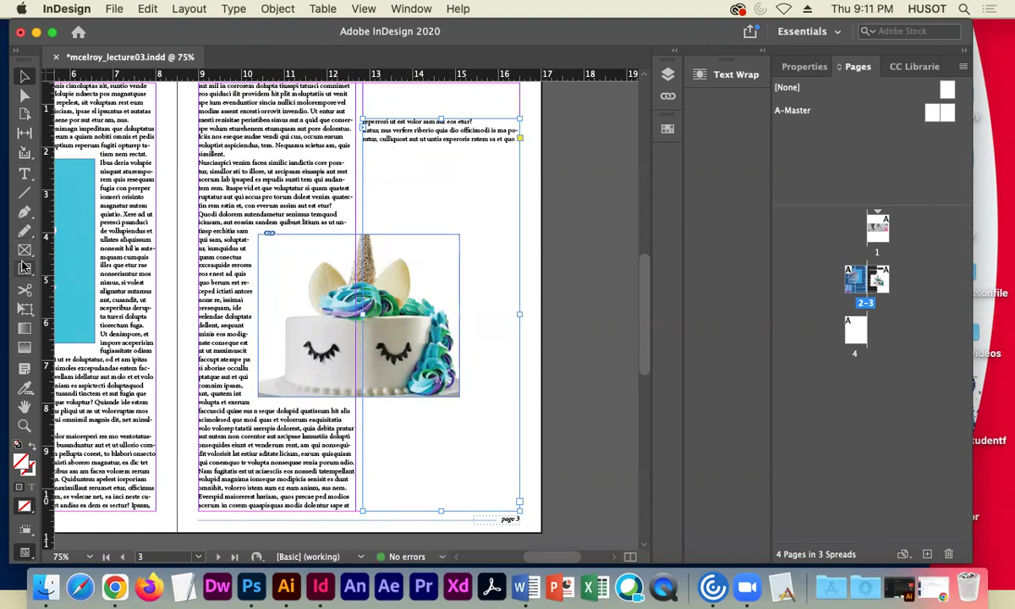
Enlarge the cake picture's frame from its upper-left corner to about 5 in wide and 4.2 in high.
click(23, 313)
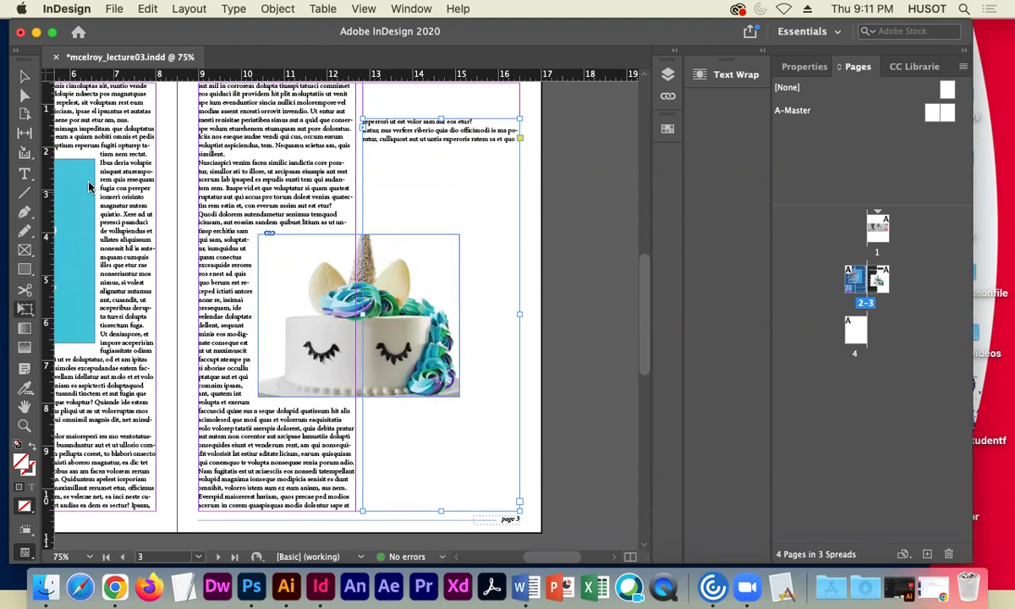
click(28, 78)
click(330, 292)
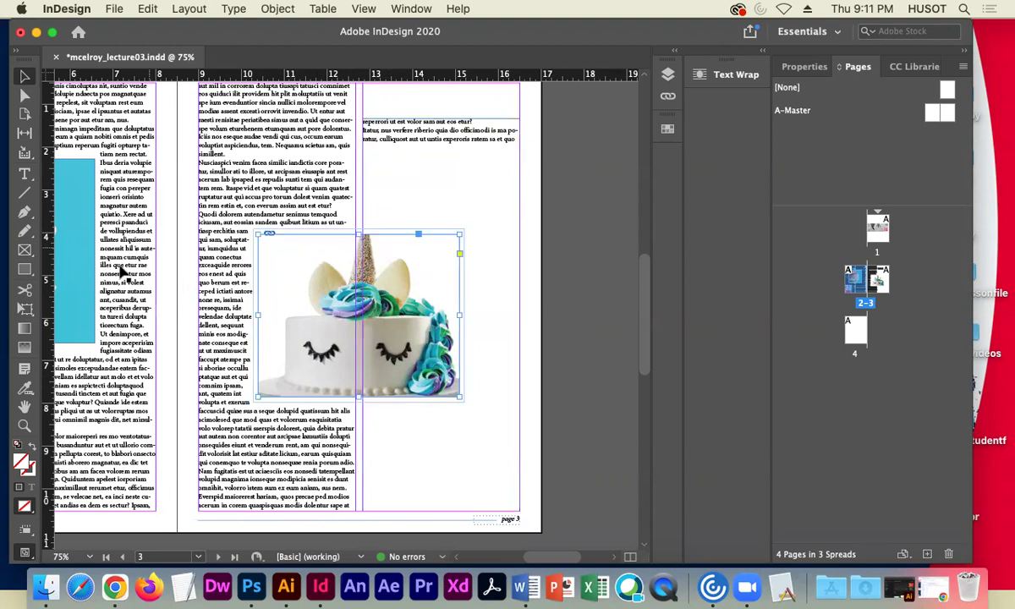
click(23, 309)
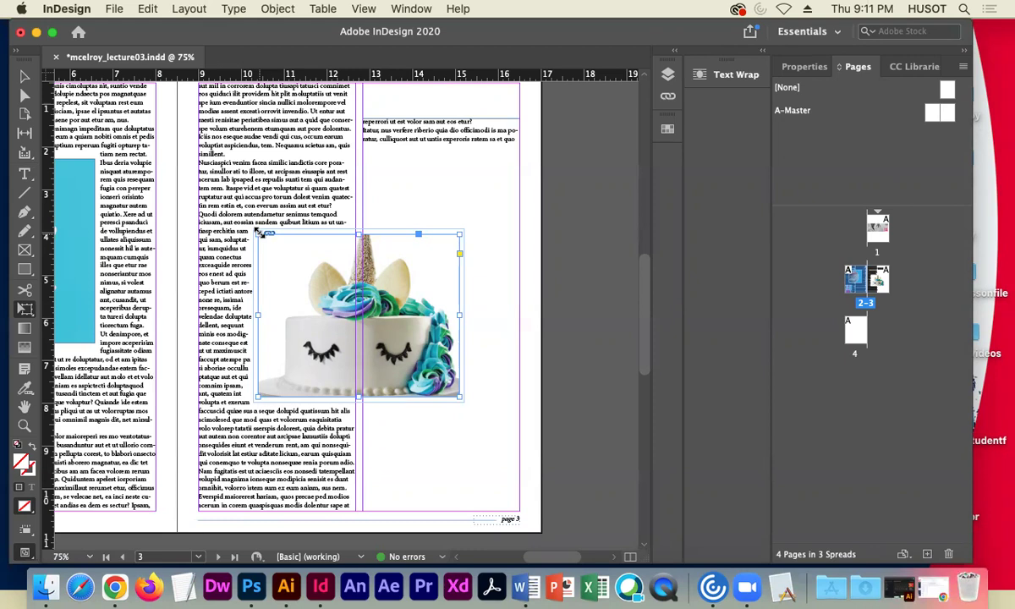
drag(260, 233, 260, 233)
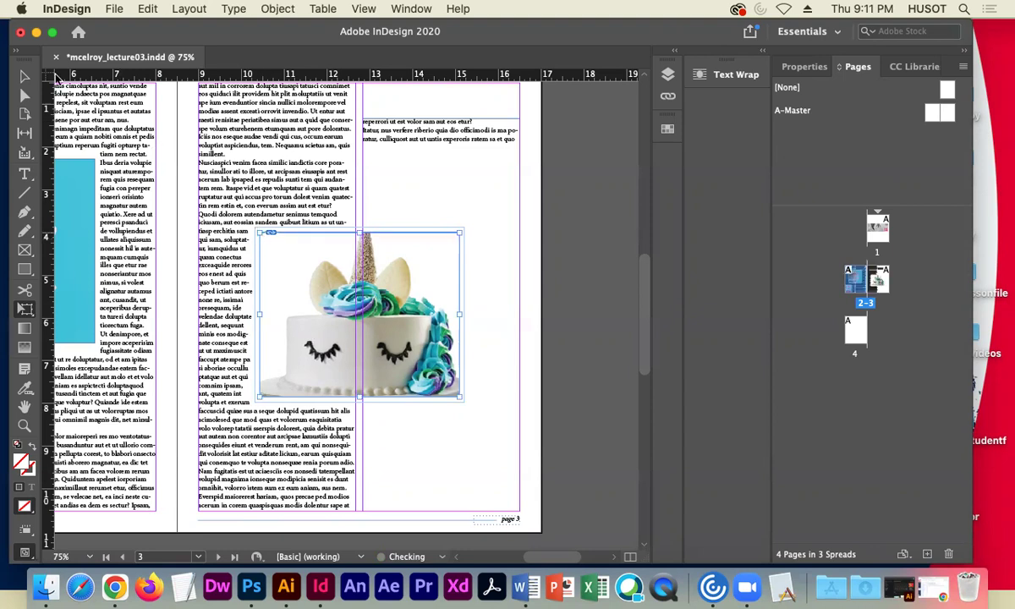
click(32, 77)
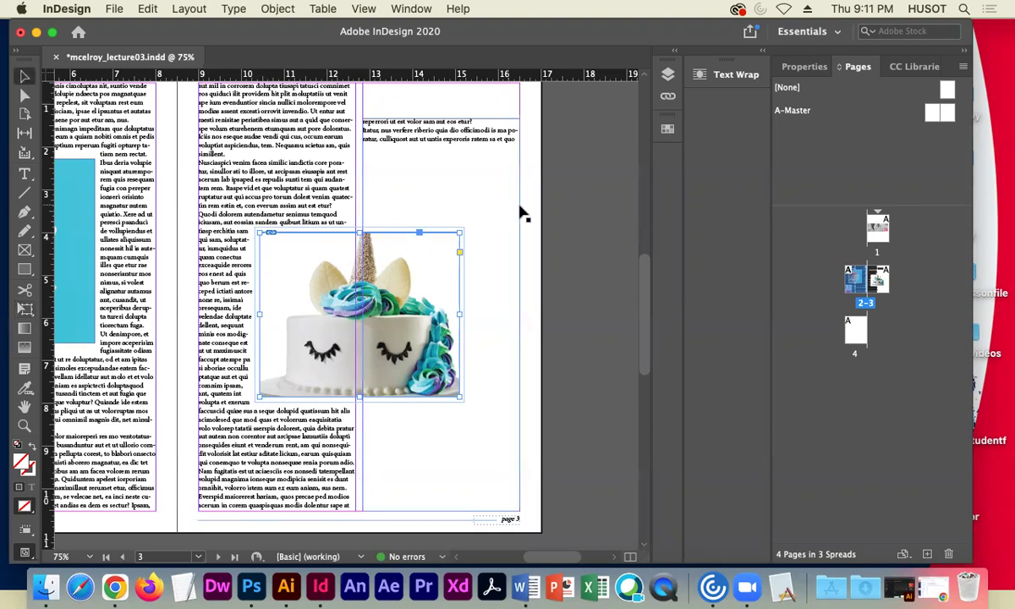
drag(258, 225, 241, 216)
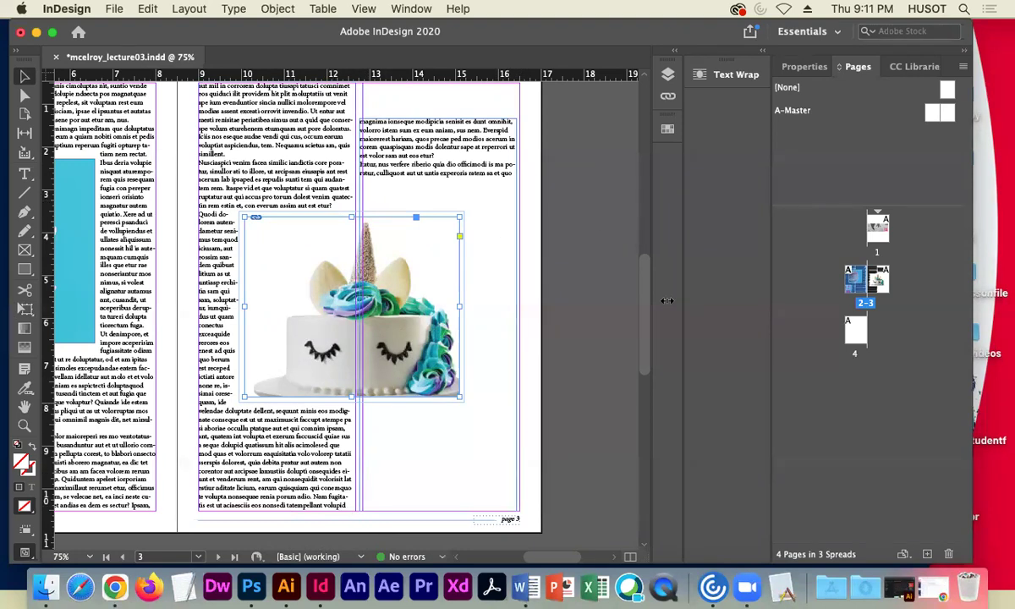
Extend page 3's second-column text frame up to the top margin and align its left edge with the column guide.
scroll(647, 313, up, 3)
click(431, 194)
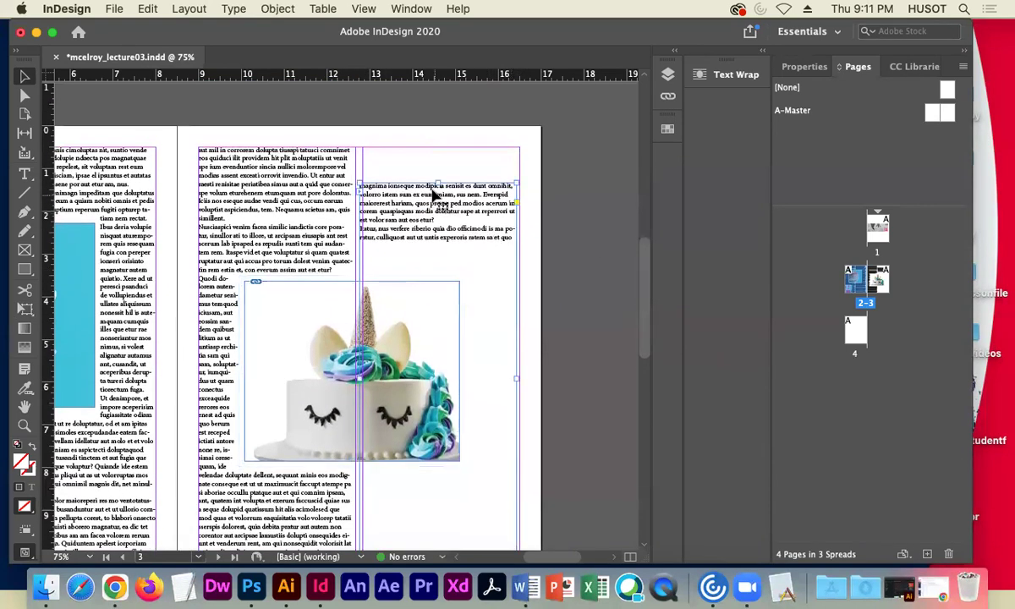
drag(437, 178, 437, 148)
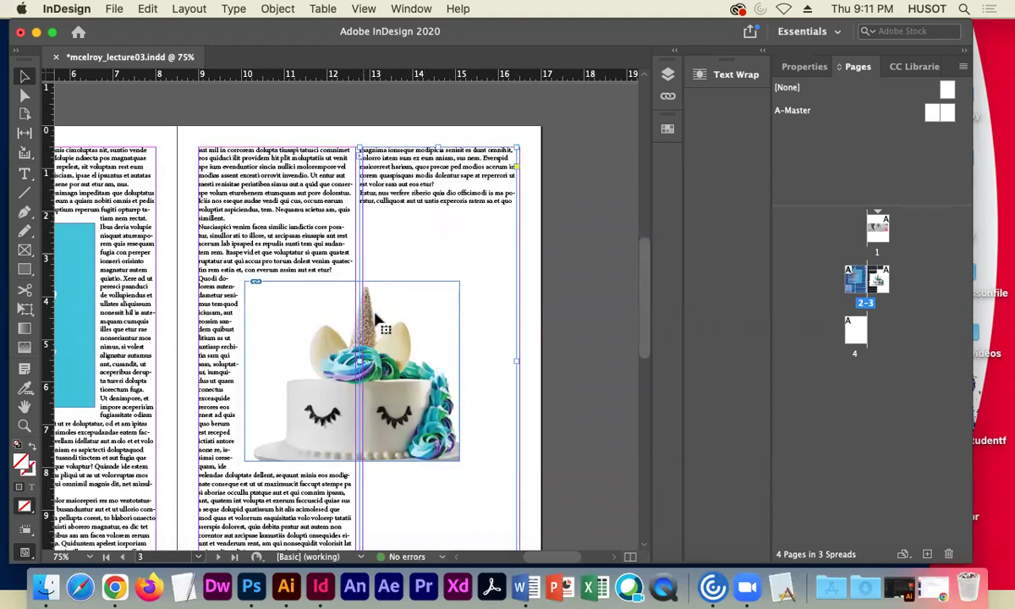
drag(367, 362, 362, 361)
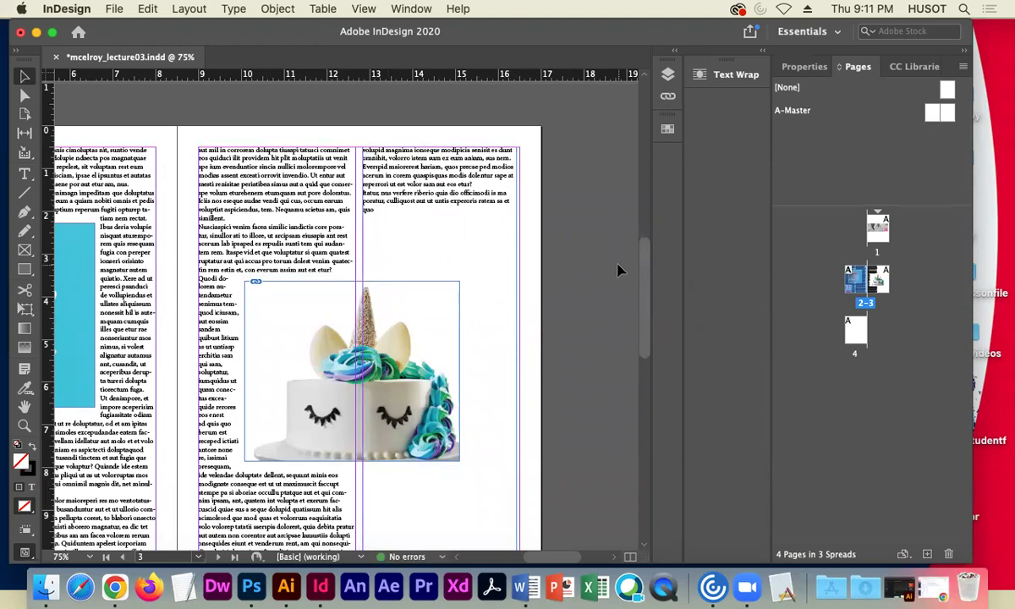
Draw a rectangle about 17 in wide and 2.7 in high across the middle of pages 2 and 3, spanning both pages.
key(super+minus)
key(super+minus)
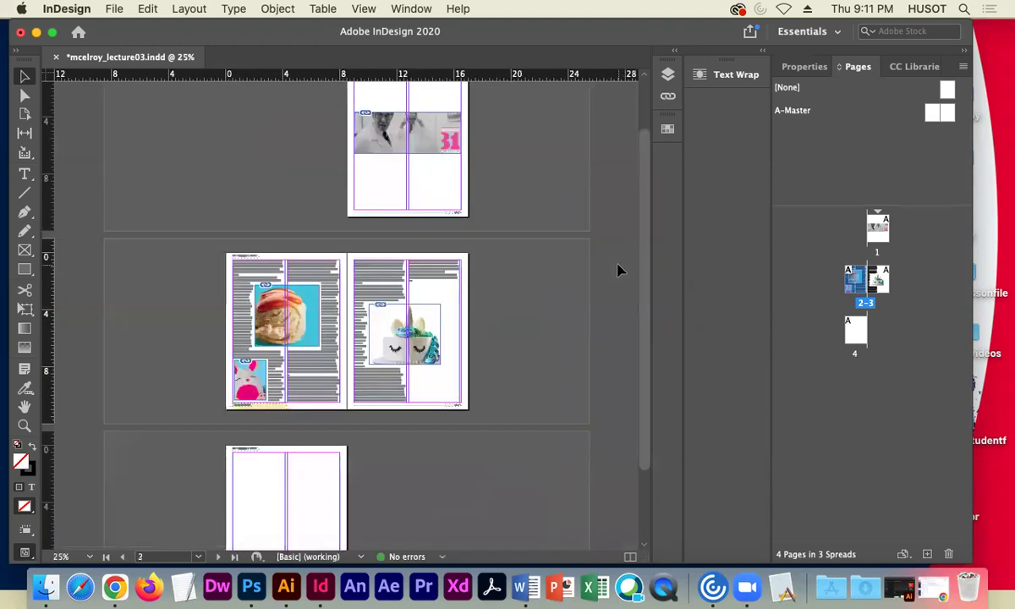
key(super+equal)
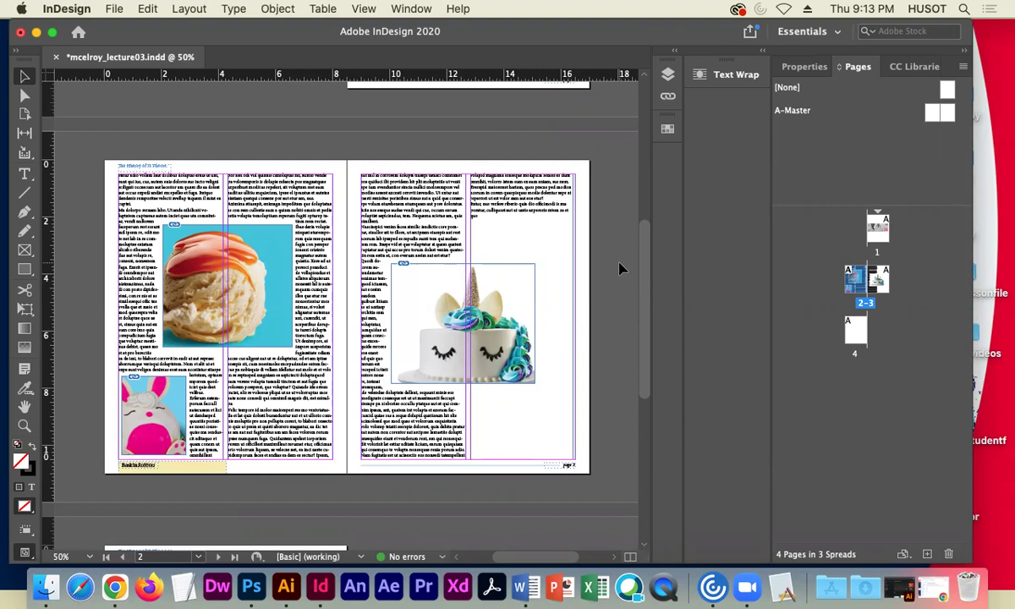
click(24, 271)
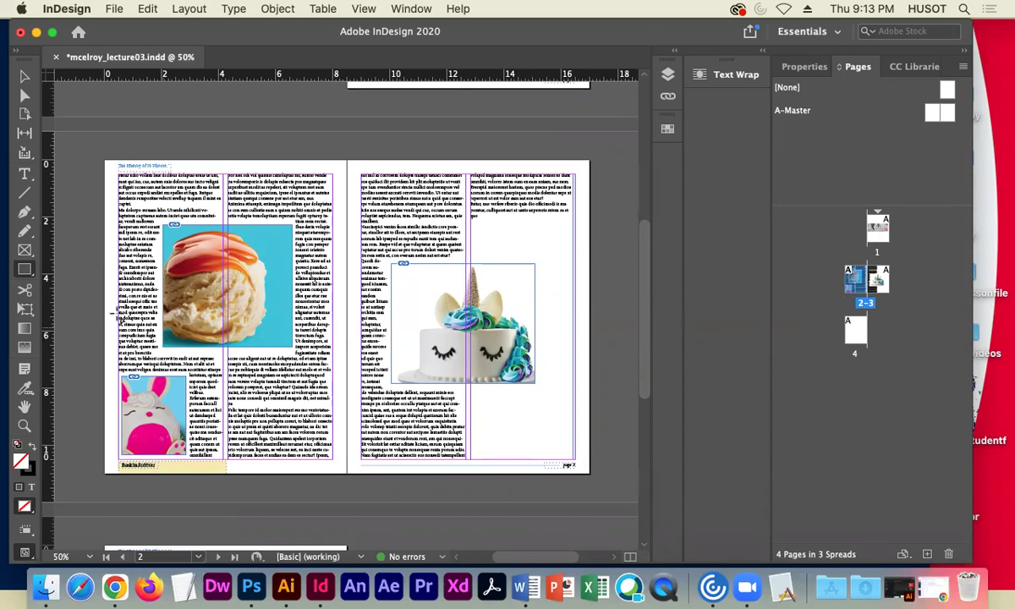
drag(106, 255, 586, 331)
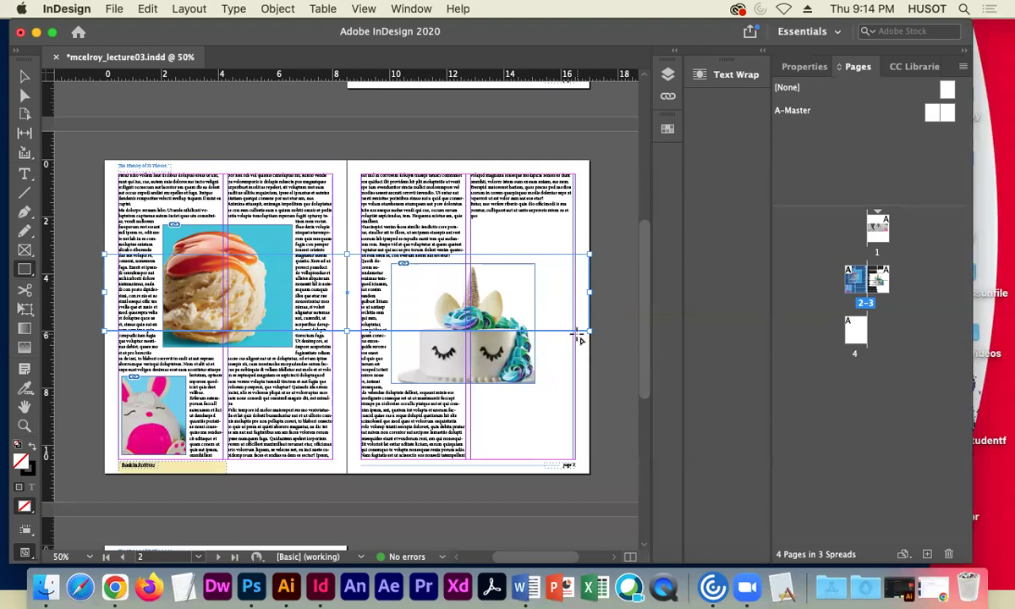
Fill the rectangle with the C=3 M=5 Y=36 K=0 swatch and set its stroke to None.
click(668, 129)
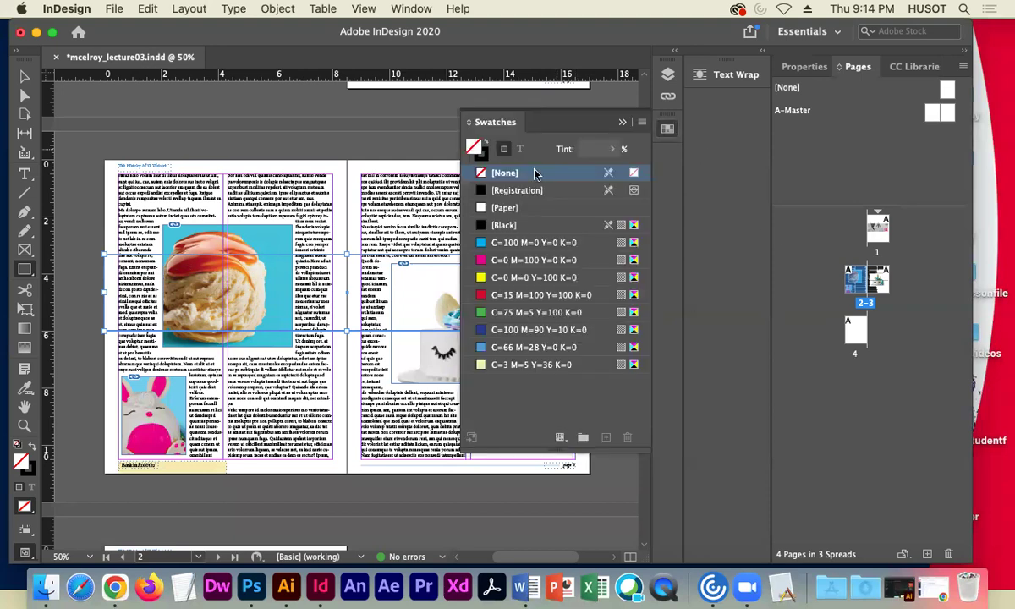
click(522, 367)
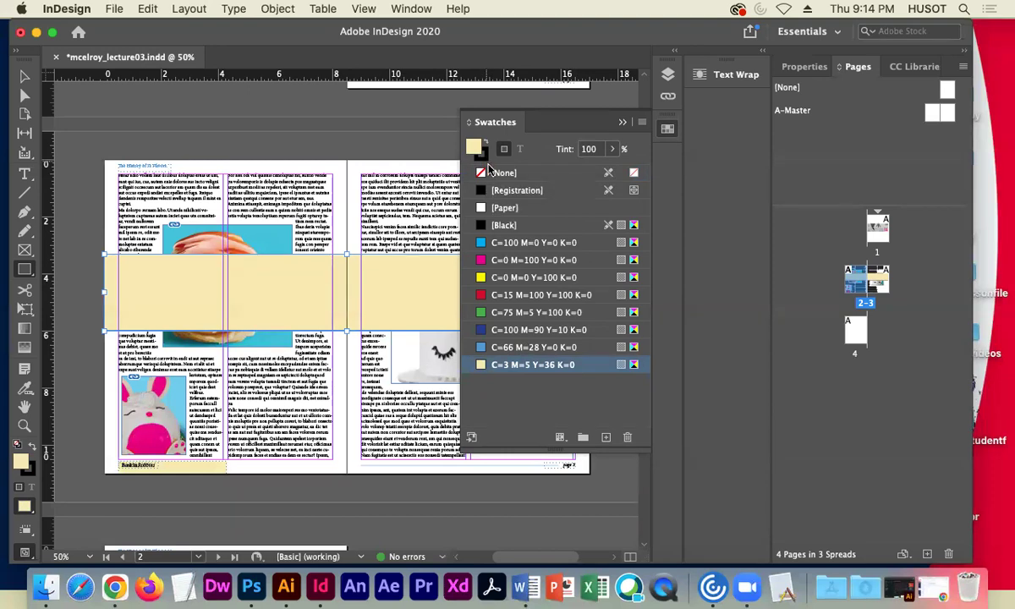
click(481, 157)
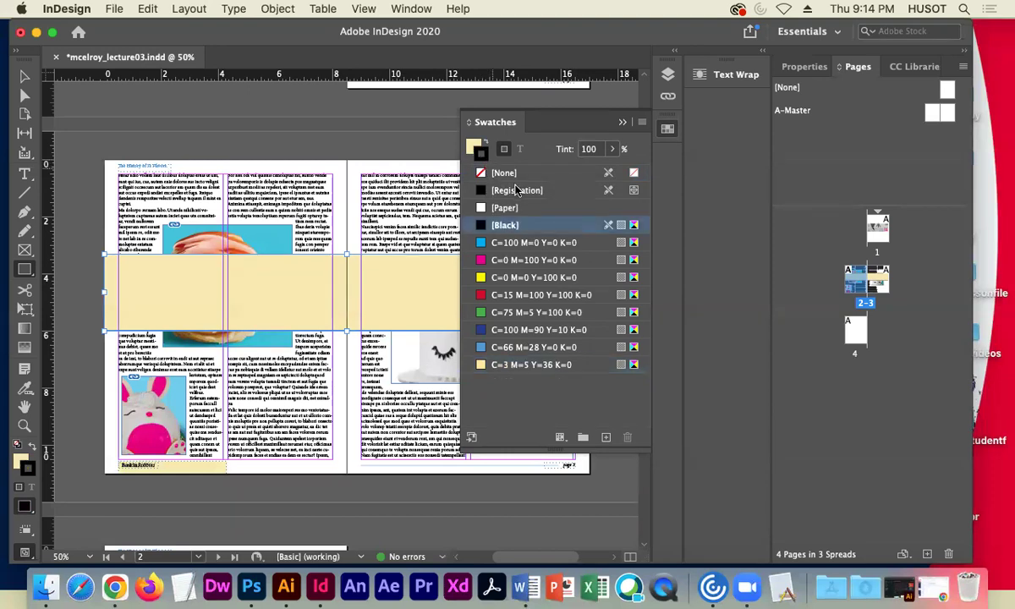
click(517, 173)
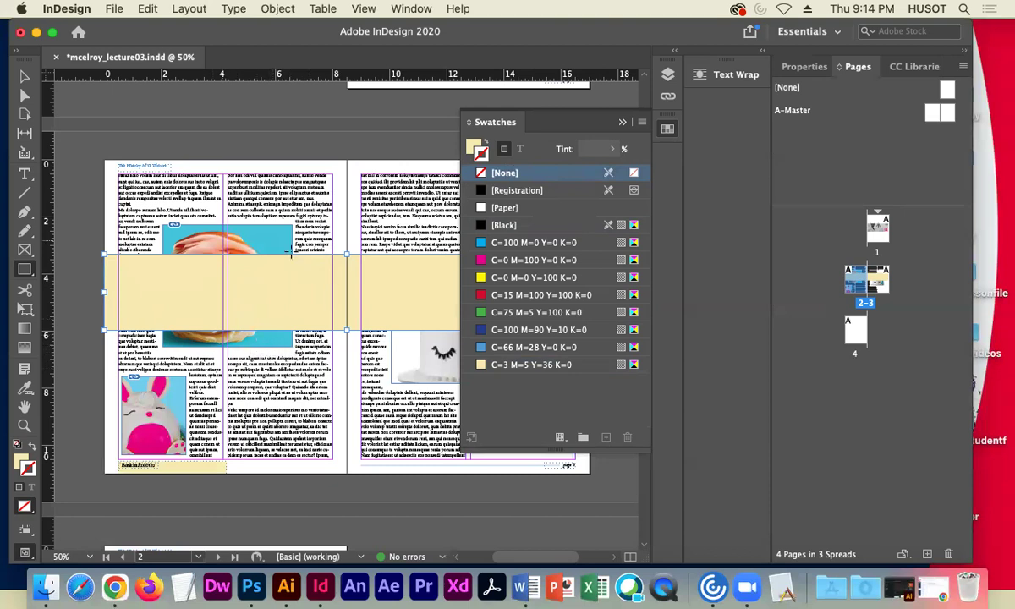
click(24, 78)
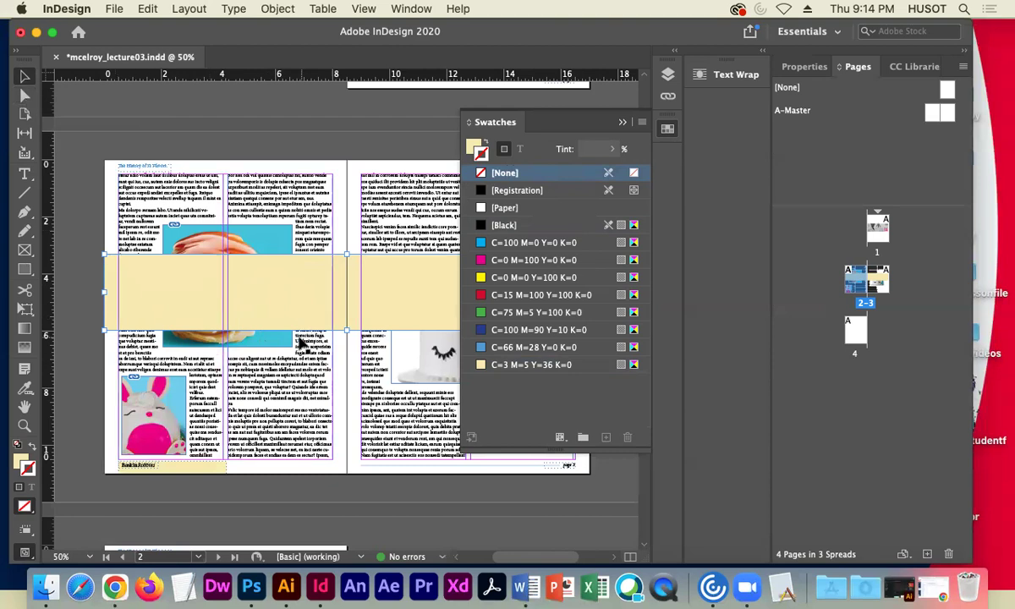
Shorten the cream band from its lower edge to about 2.2 in high and send it to the back behind the text and pictures.
mouse_move(346, 330)
mouse_down()
mouse_move(346, 373)
mouse_move(347, 317)
mouse_up()
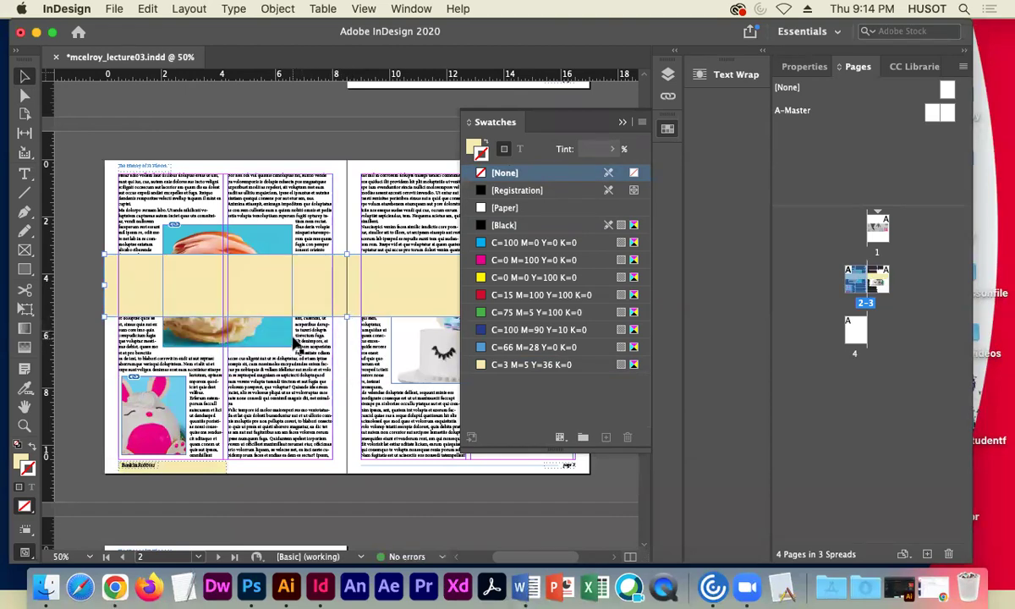
right_click(303, 275)
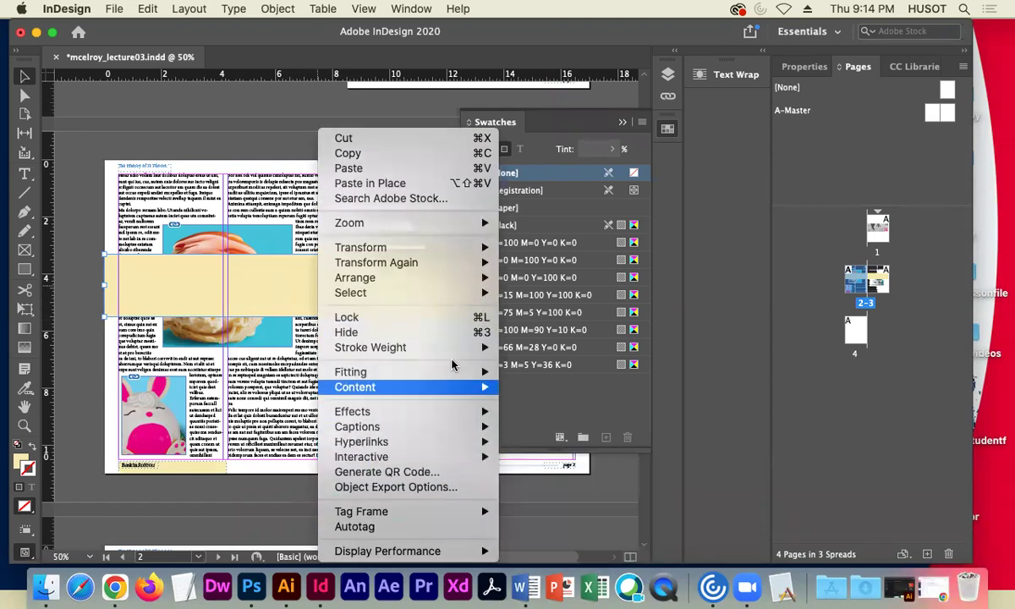
mouse_move(449, 277)
click(519, 279)
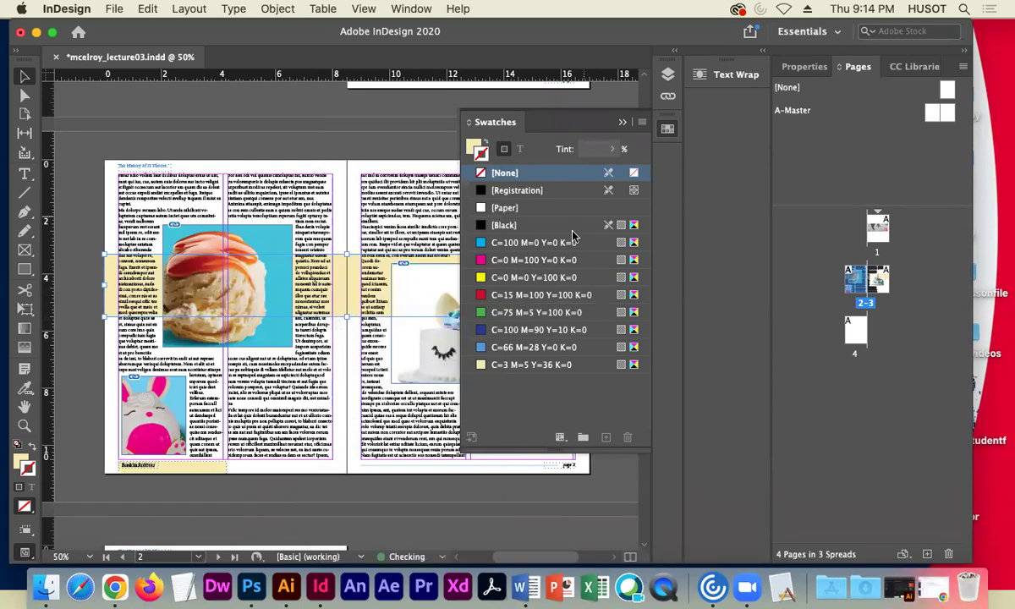
click(627, 122)
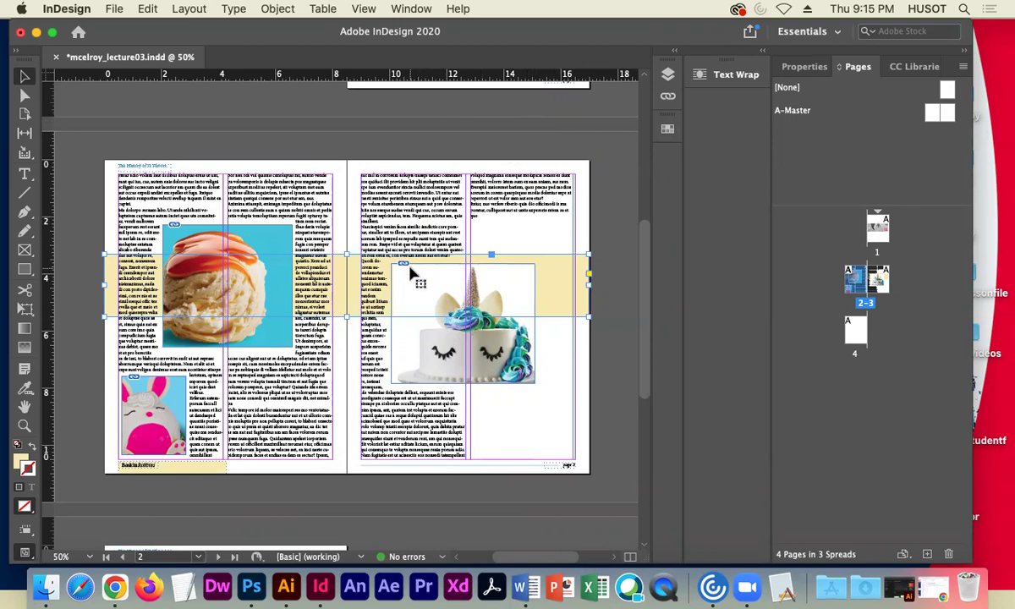
Examine up close and across the spread how the body text and pictures on pages 2 and 3 sit over the cream band.
scroll(410, 272, up, 4)
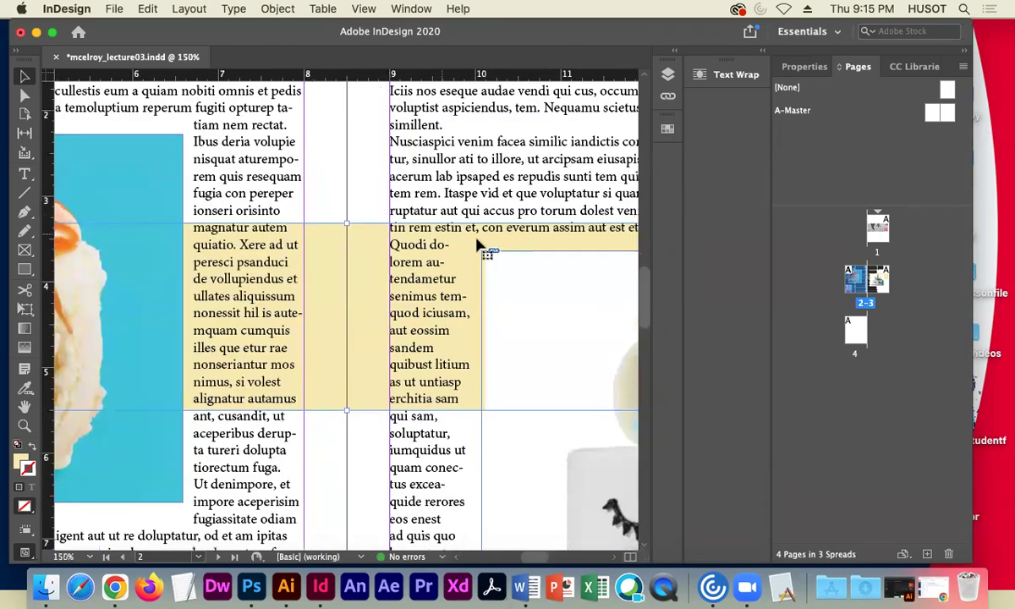
click(483, 252)
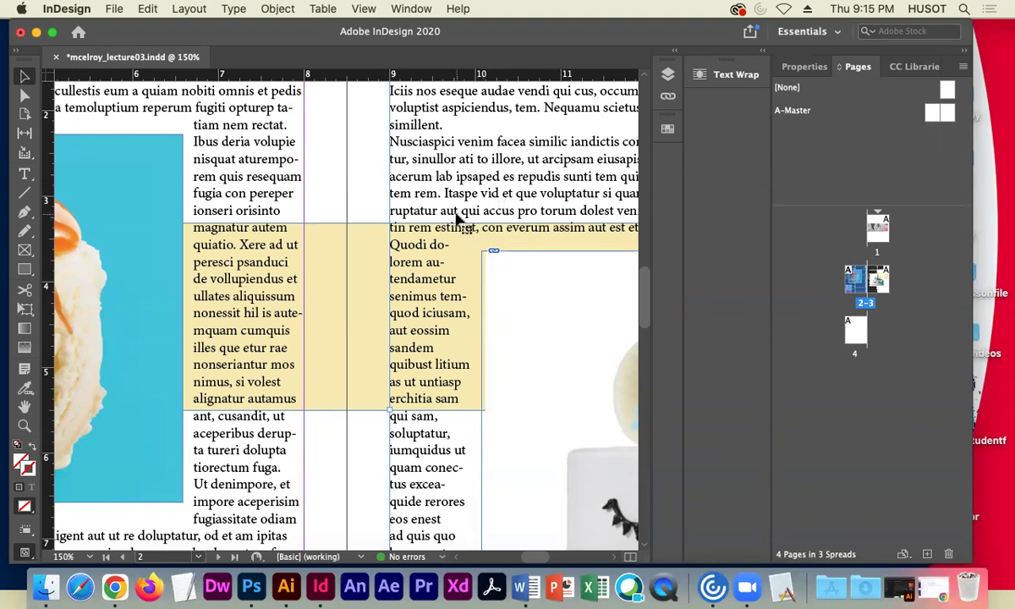
key(super+minus)
key(super+minus)
key(super+minus)
key(super+minus)
key(super+minus)
key(super+minus)
key(super+minus)
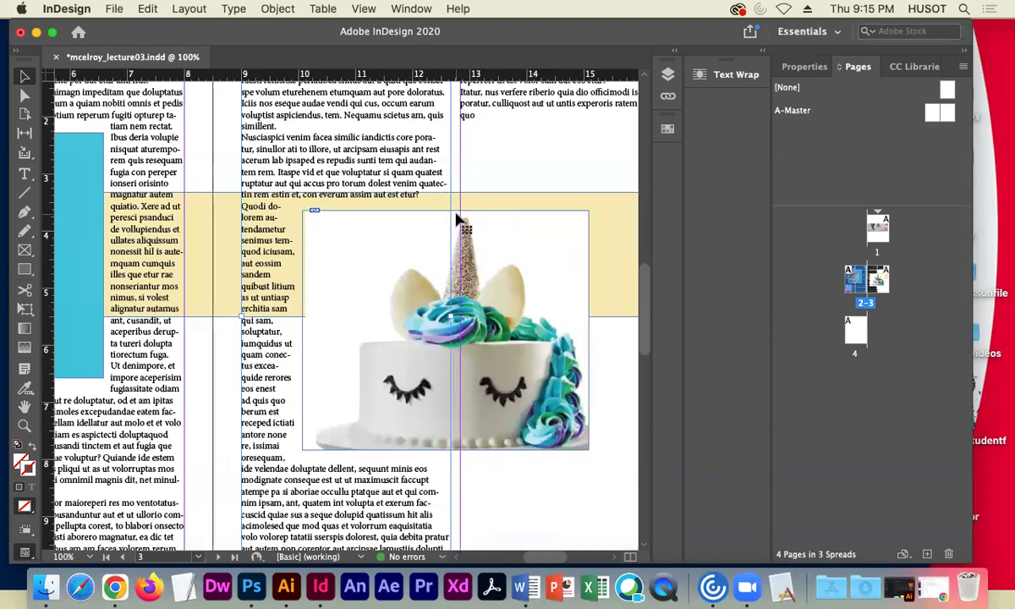
key(super+equal)
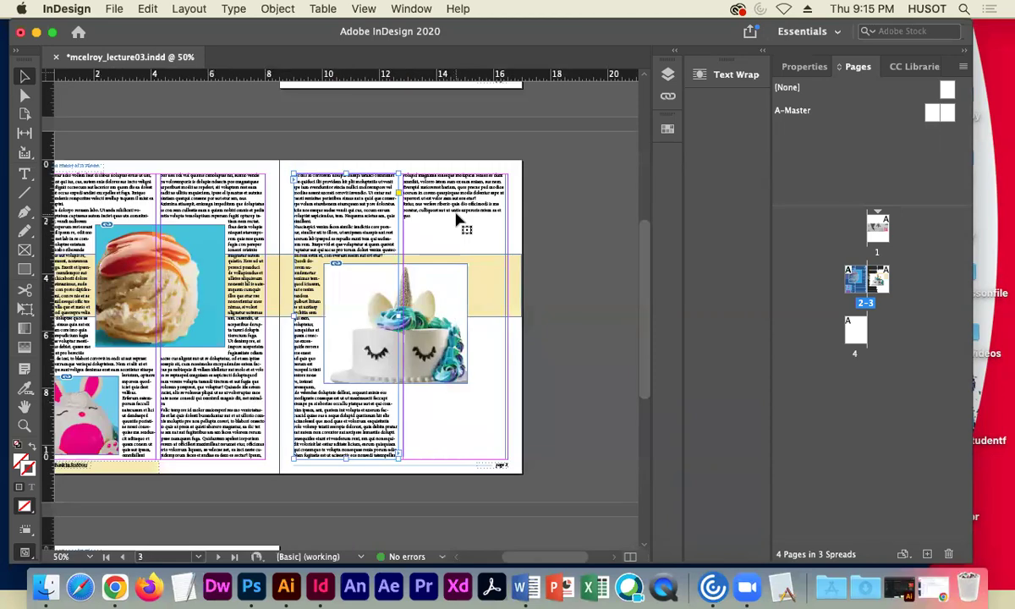
scroll(452, 190, left, 3)
scroll(452, 191, up, 1)
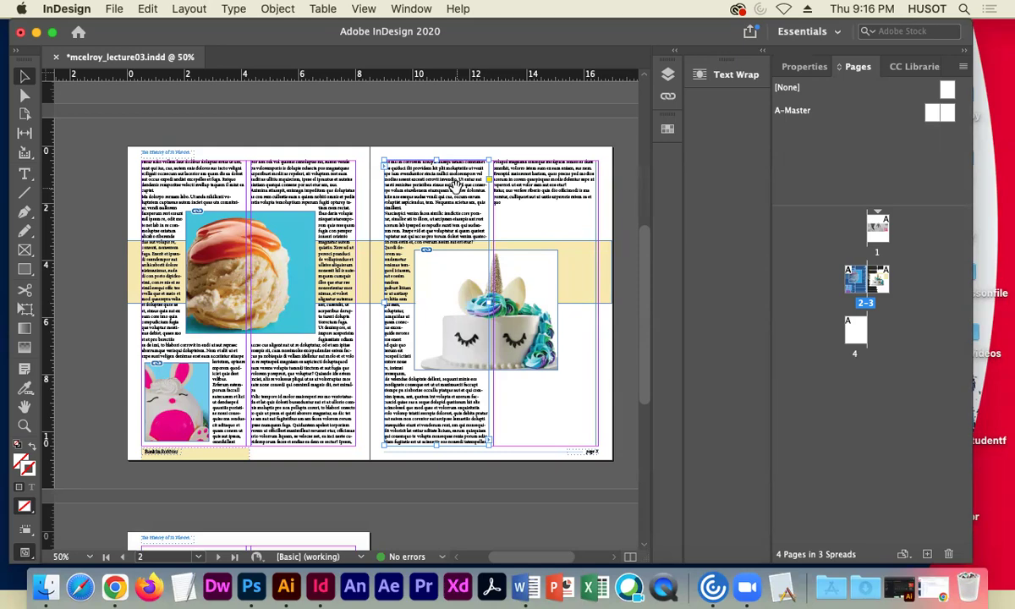
Set the body text crossing the cream band beside the ice cream picture, from "pereper" to "derup", to Bold and deselect it.
key(super+equal)
key(super+equal)
key(super+equal)
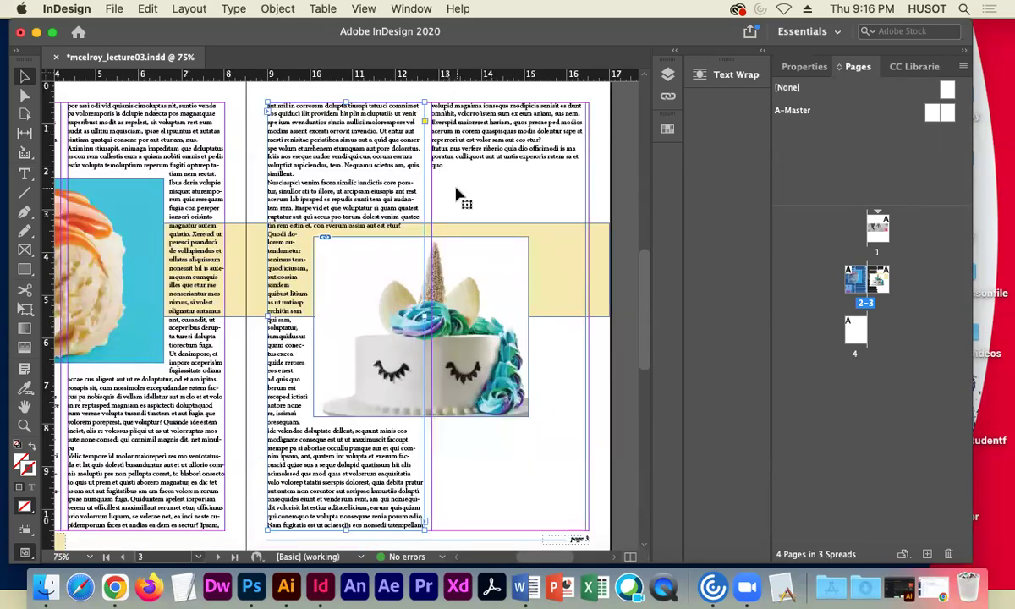
scroll(503, 200, left, 5)
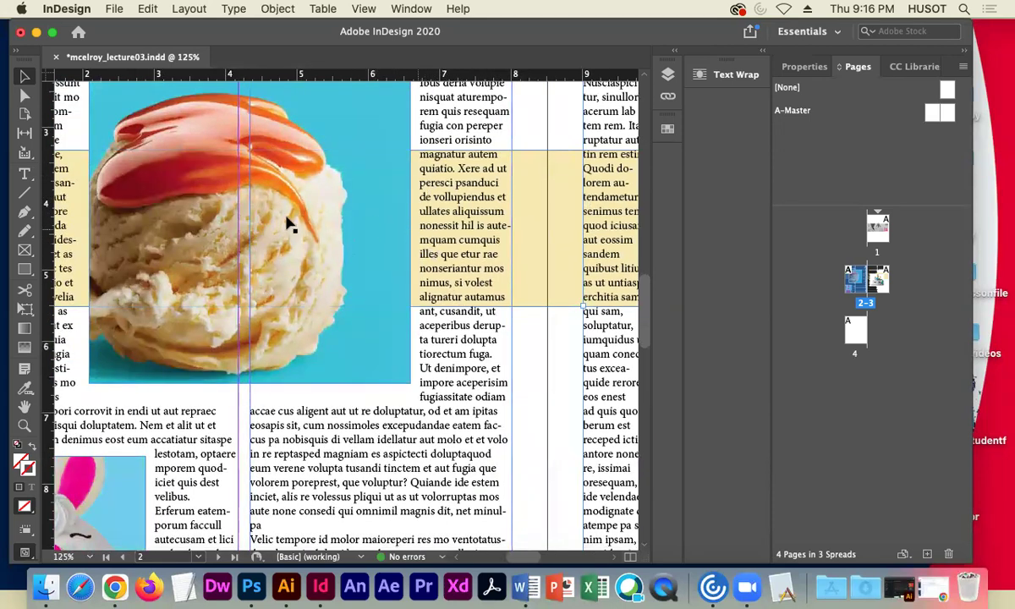
click(34, 176)
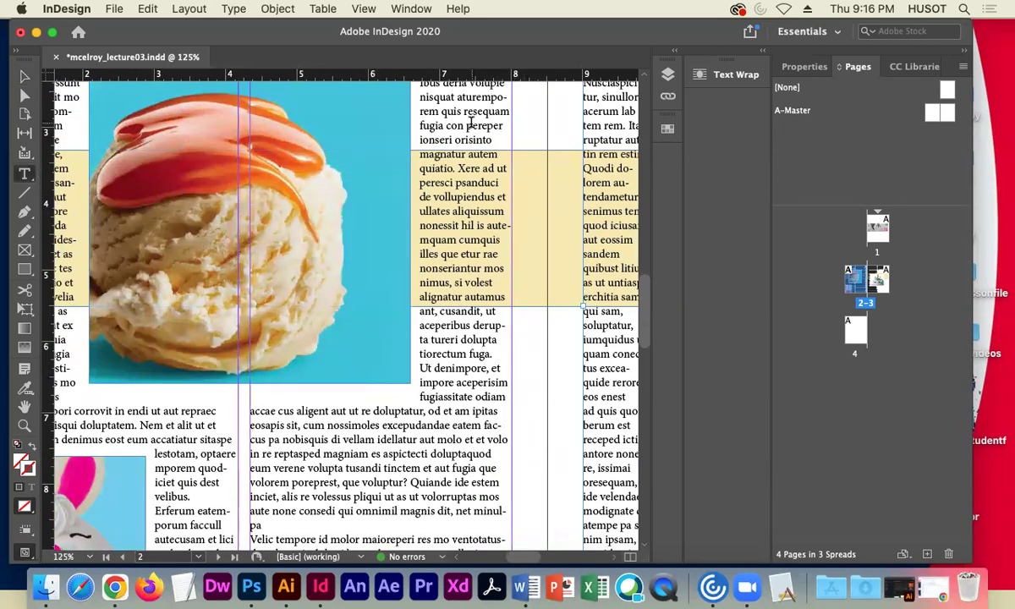
drag(467, 126, 509, 324)
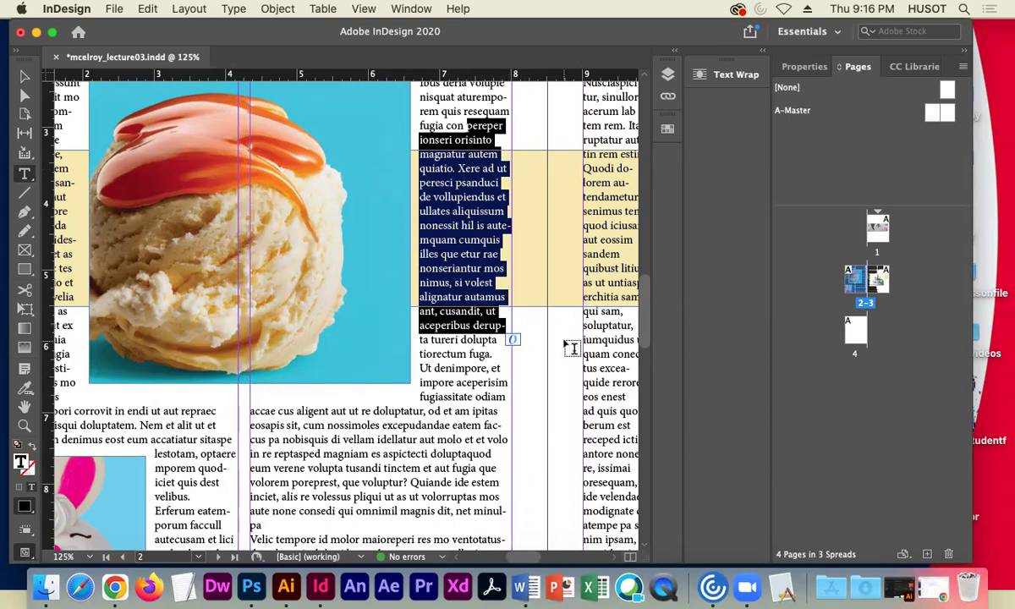
click(805, 66)
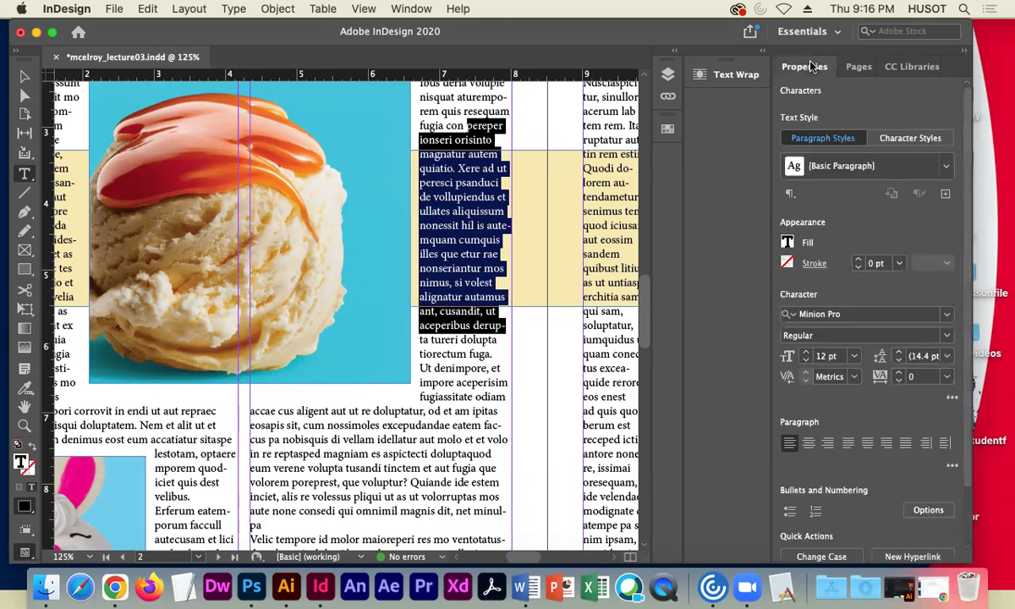
click(890, 335)
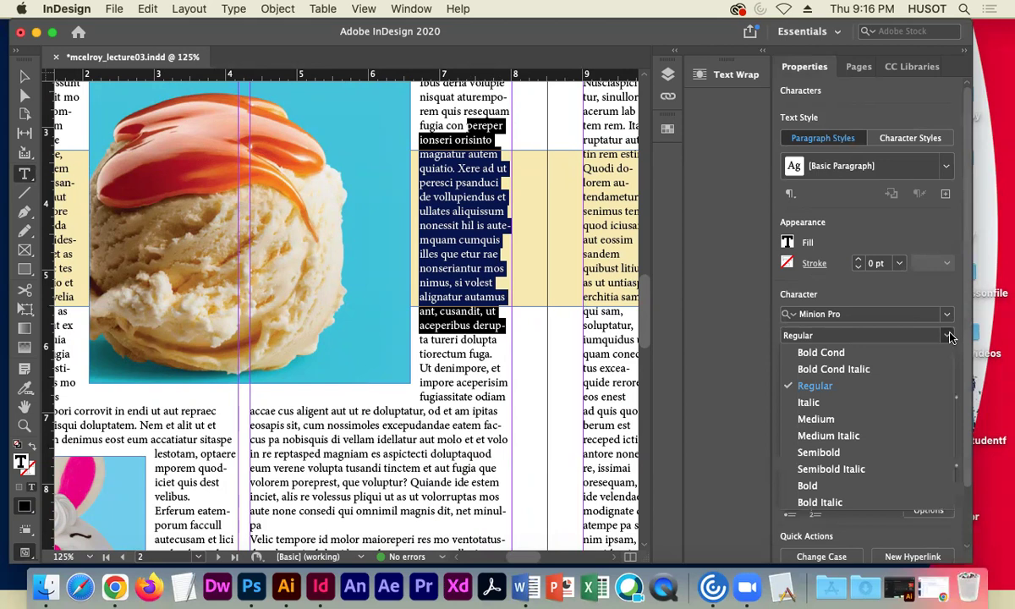
click(809, 487)
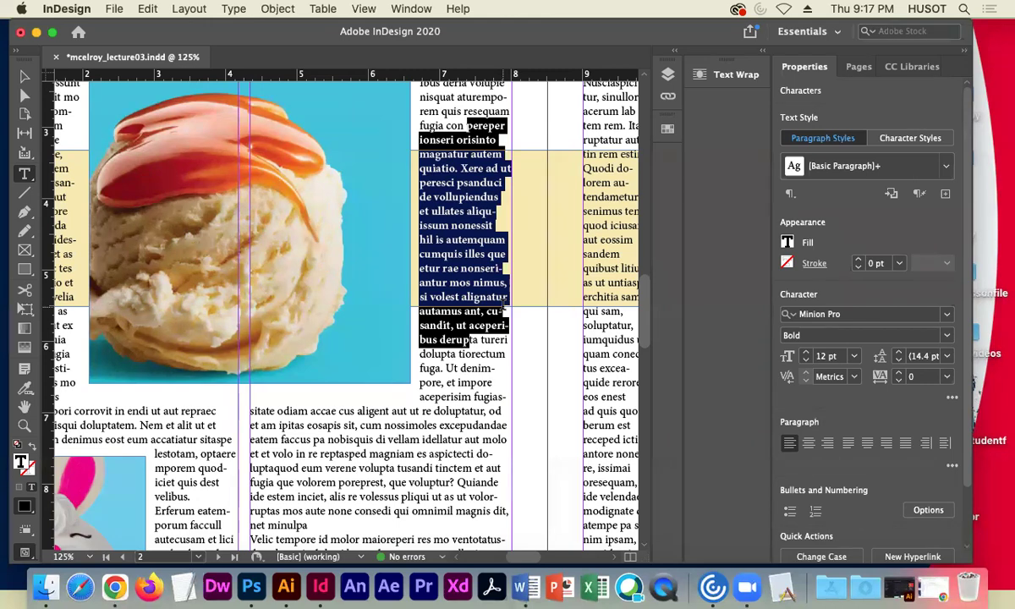
key(super+minus)
key(super+minus)
key(super+minus)
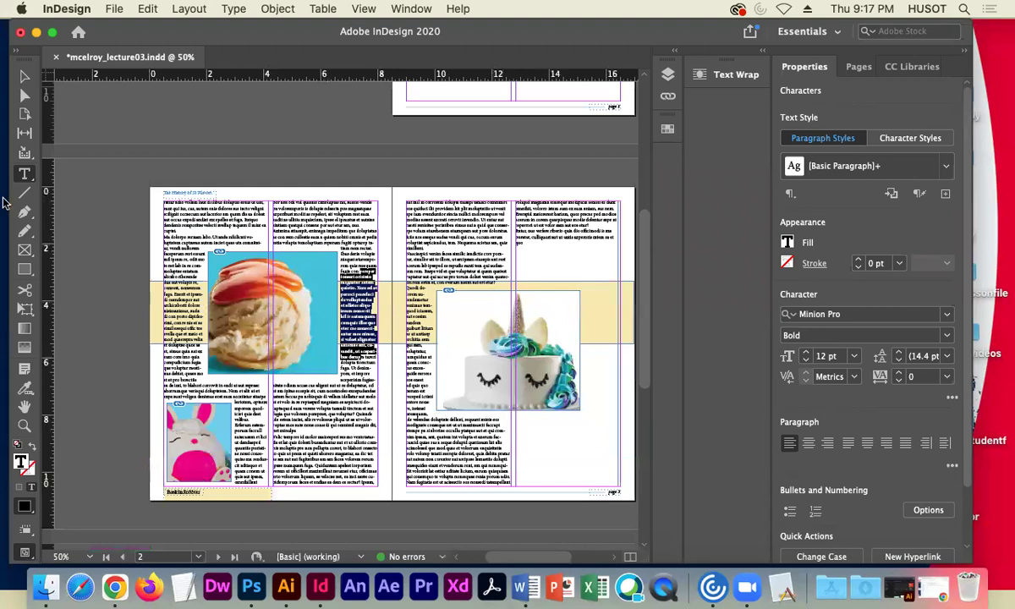
click(25, 77)
click(106, 220)
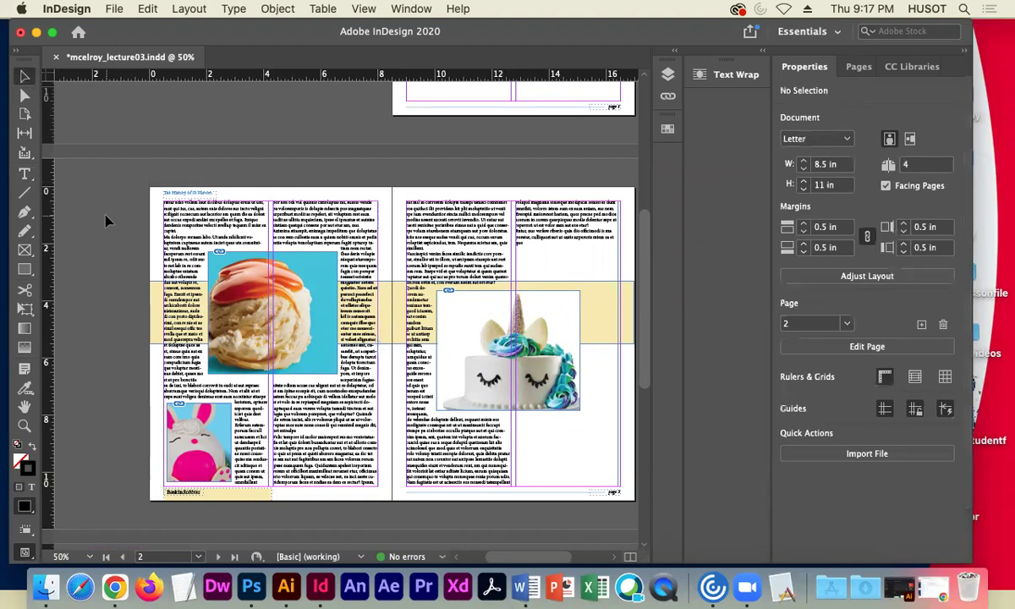
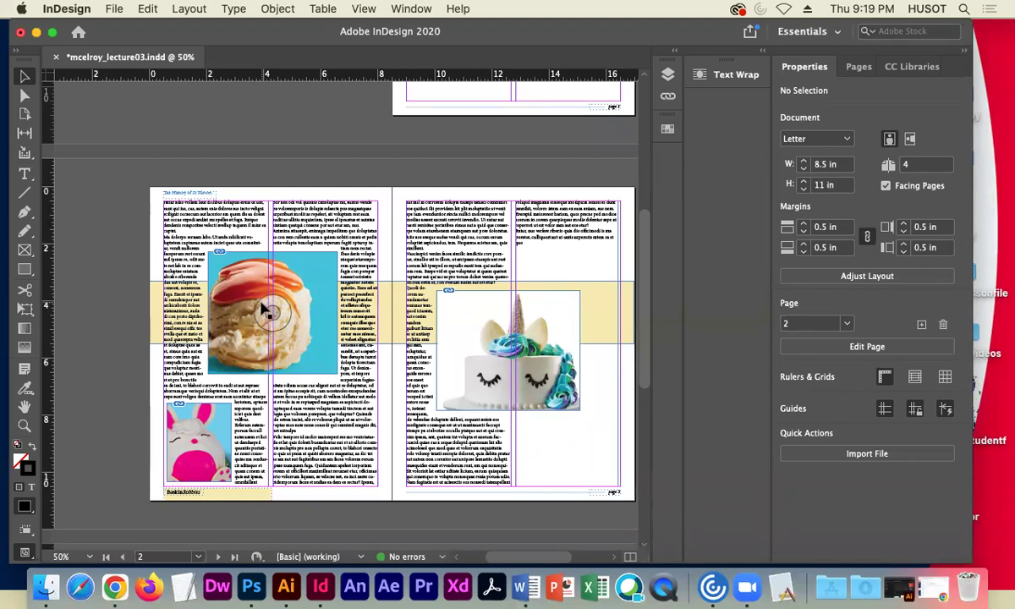
Go through the text frames on pages 2 and 3 and select page 3's first-column frame.
click(252, 450)
click(346, 240)
click(436, 237)
click(551, 227)
click(390, 324)
click(423, 407)
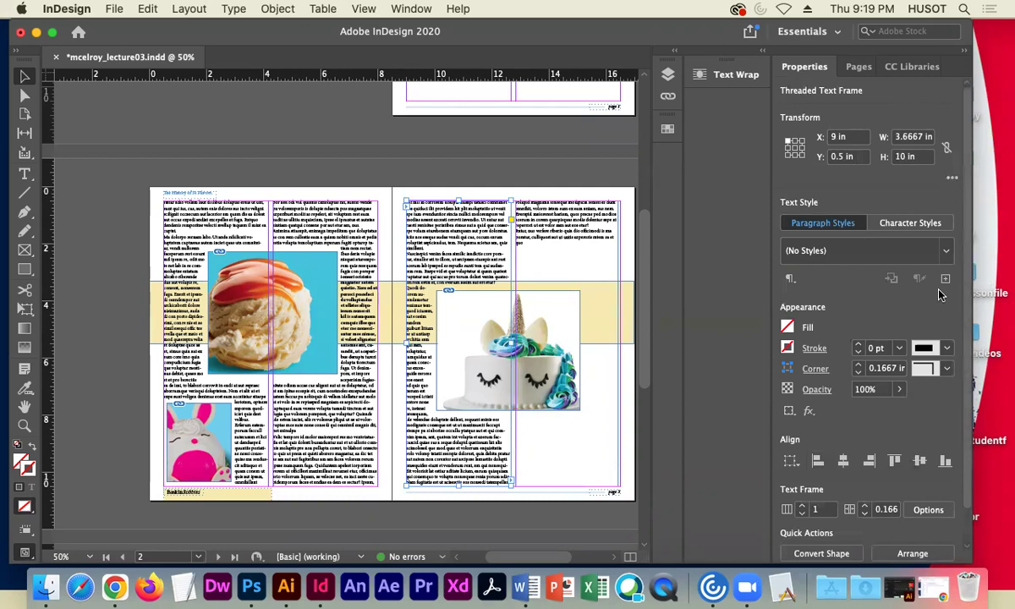